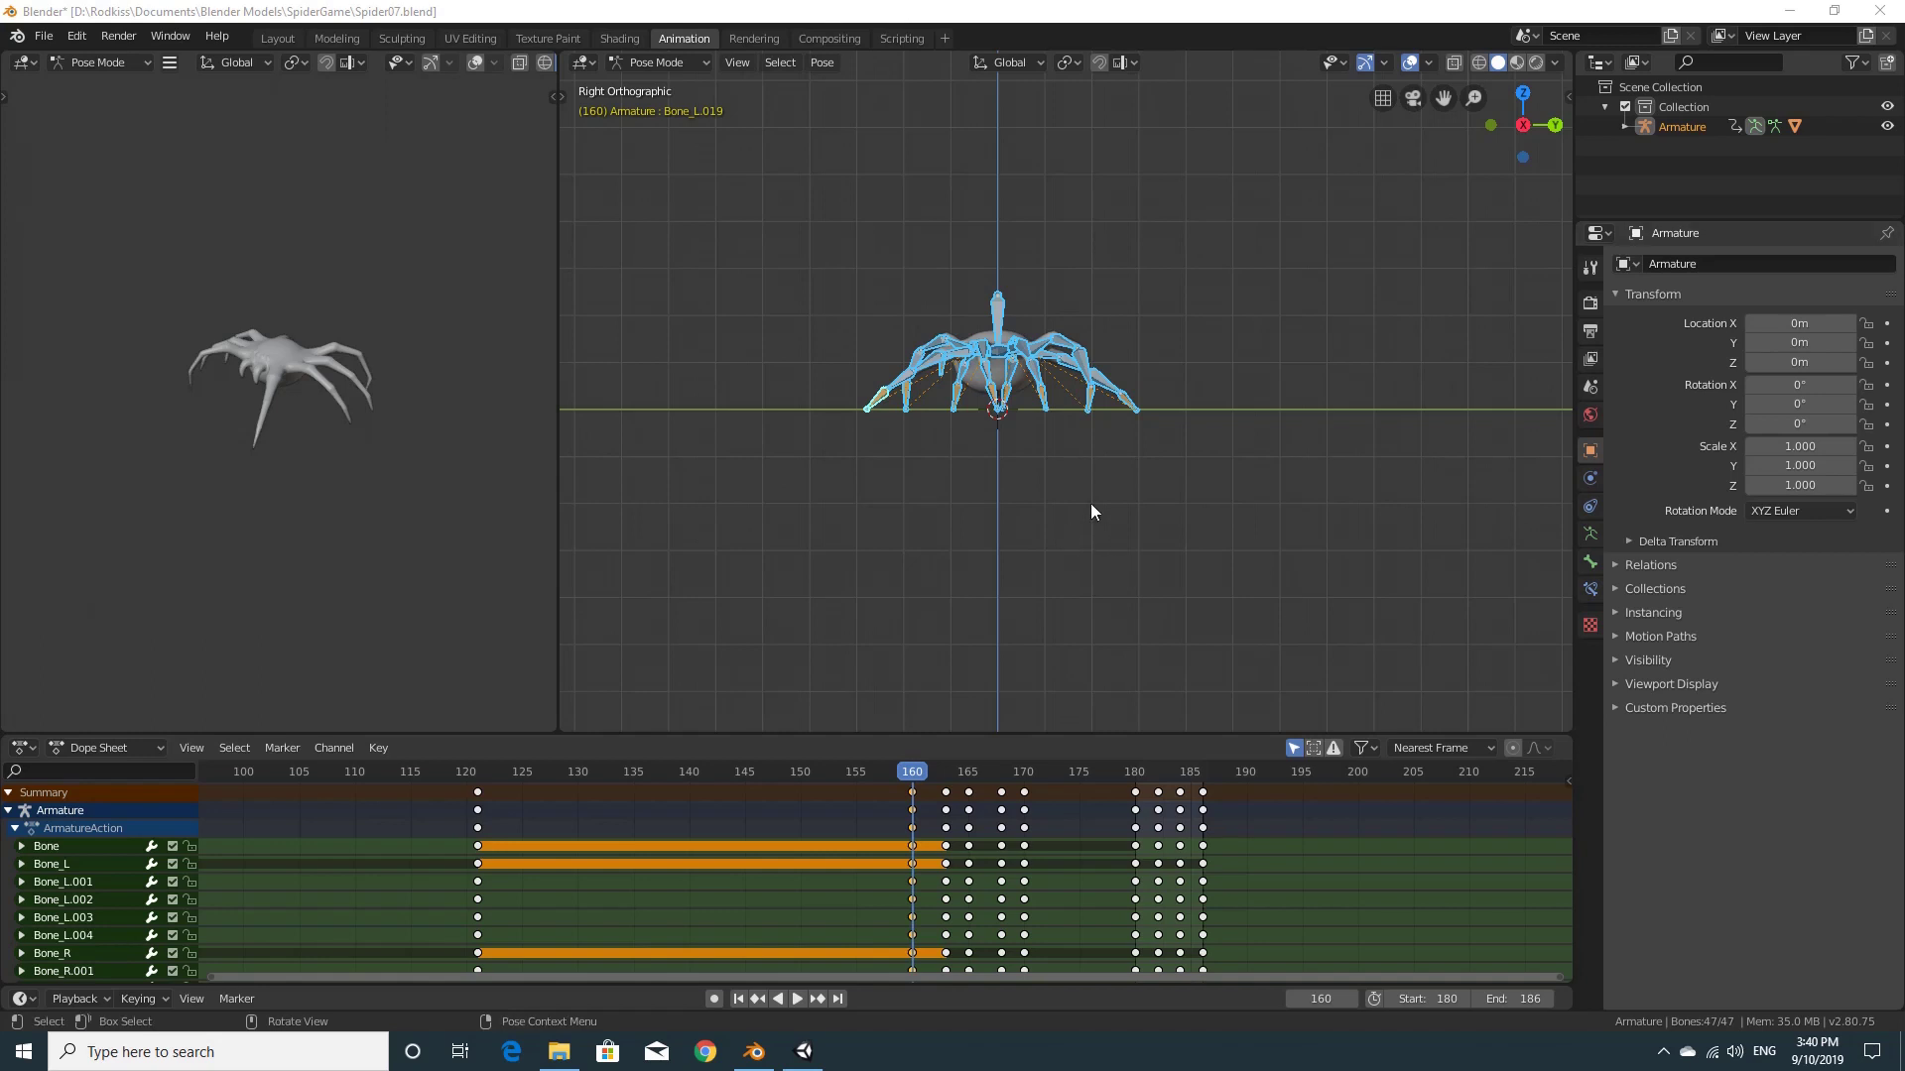
# Orbit around the spider rig and scroll the timeline through frames 100 to 240
pyautogui.moveTo(1115, 484); pyautogui.dragTo(1245, 600, button='middle')
pyautogui.scroll(2, 1091, 515)
pyautogui.moveTo(1133, 584); pyautogui.dragTo(1044, 605, button='middle')
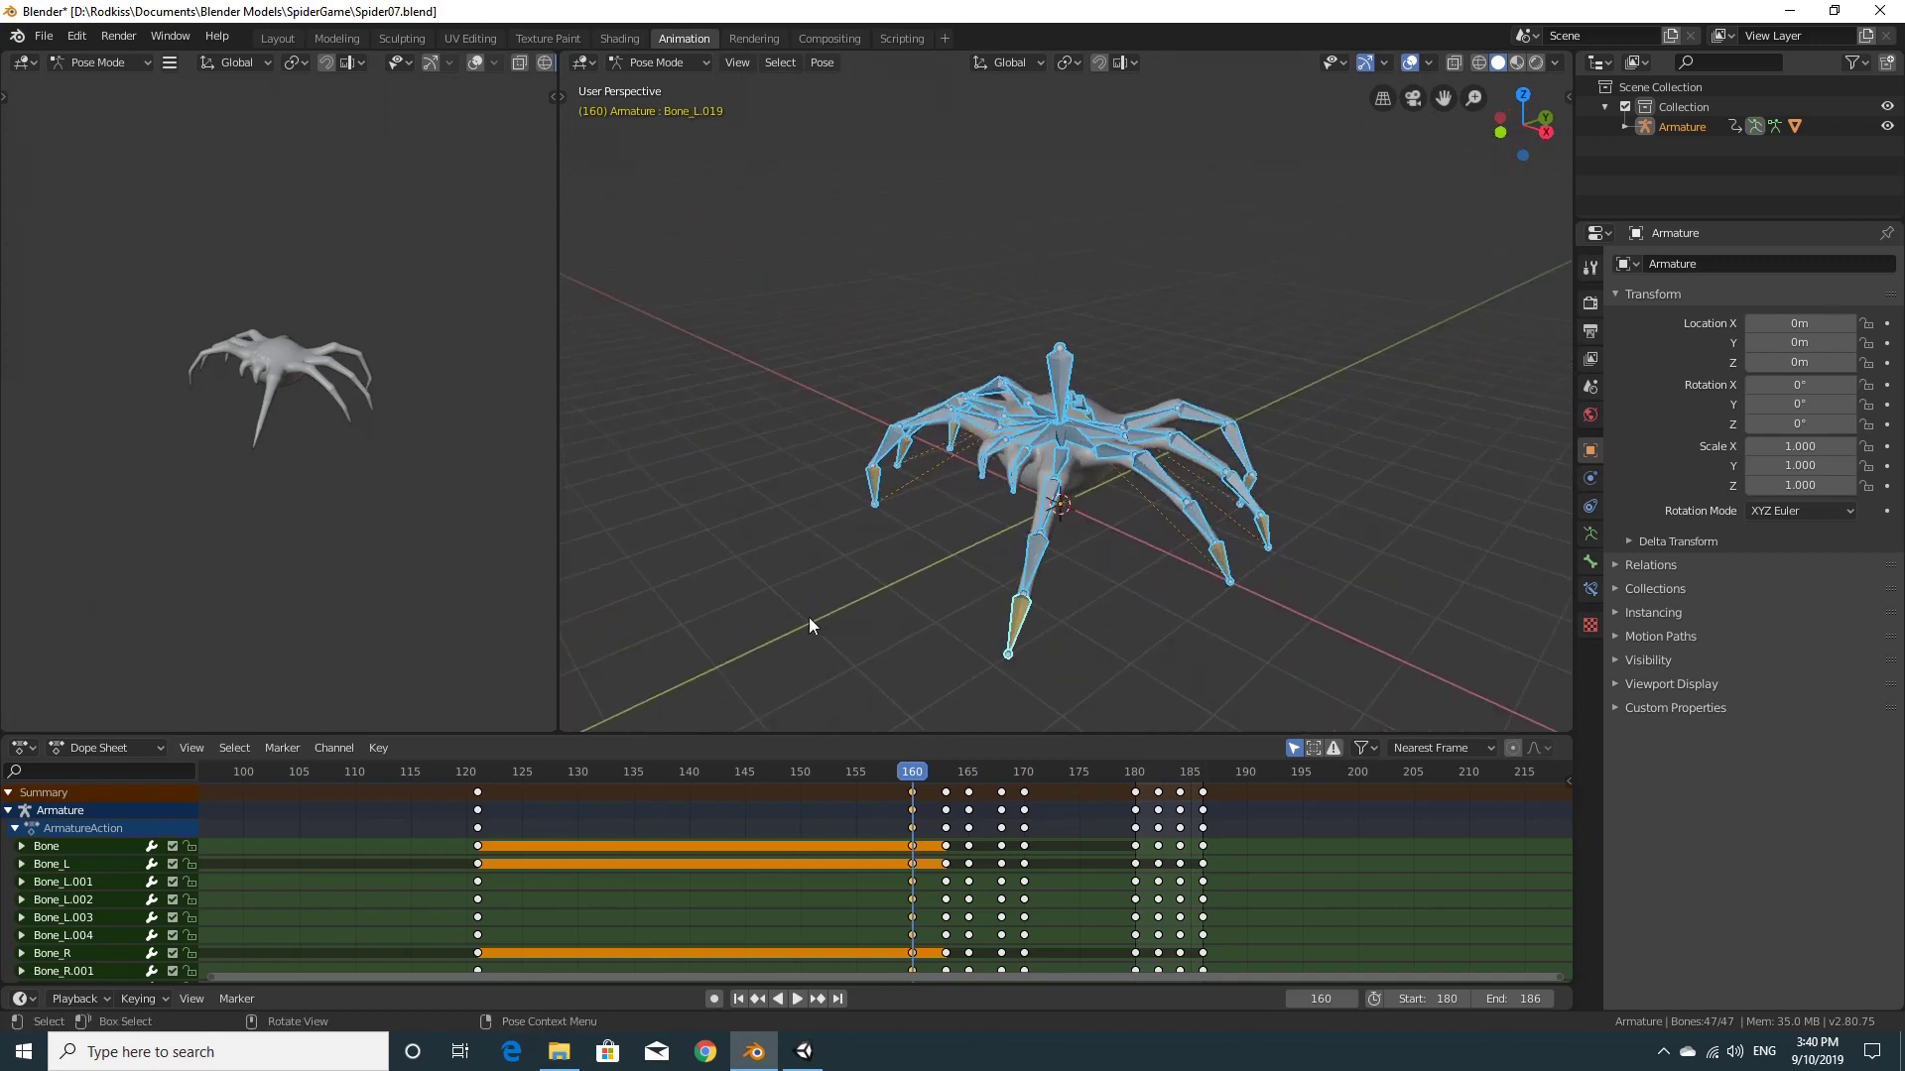
pyautogui.moveTo(929, 558); pyautogui.dragTo(974, 561, button='middle')
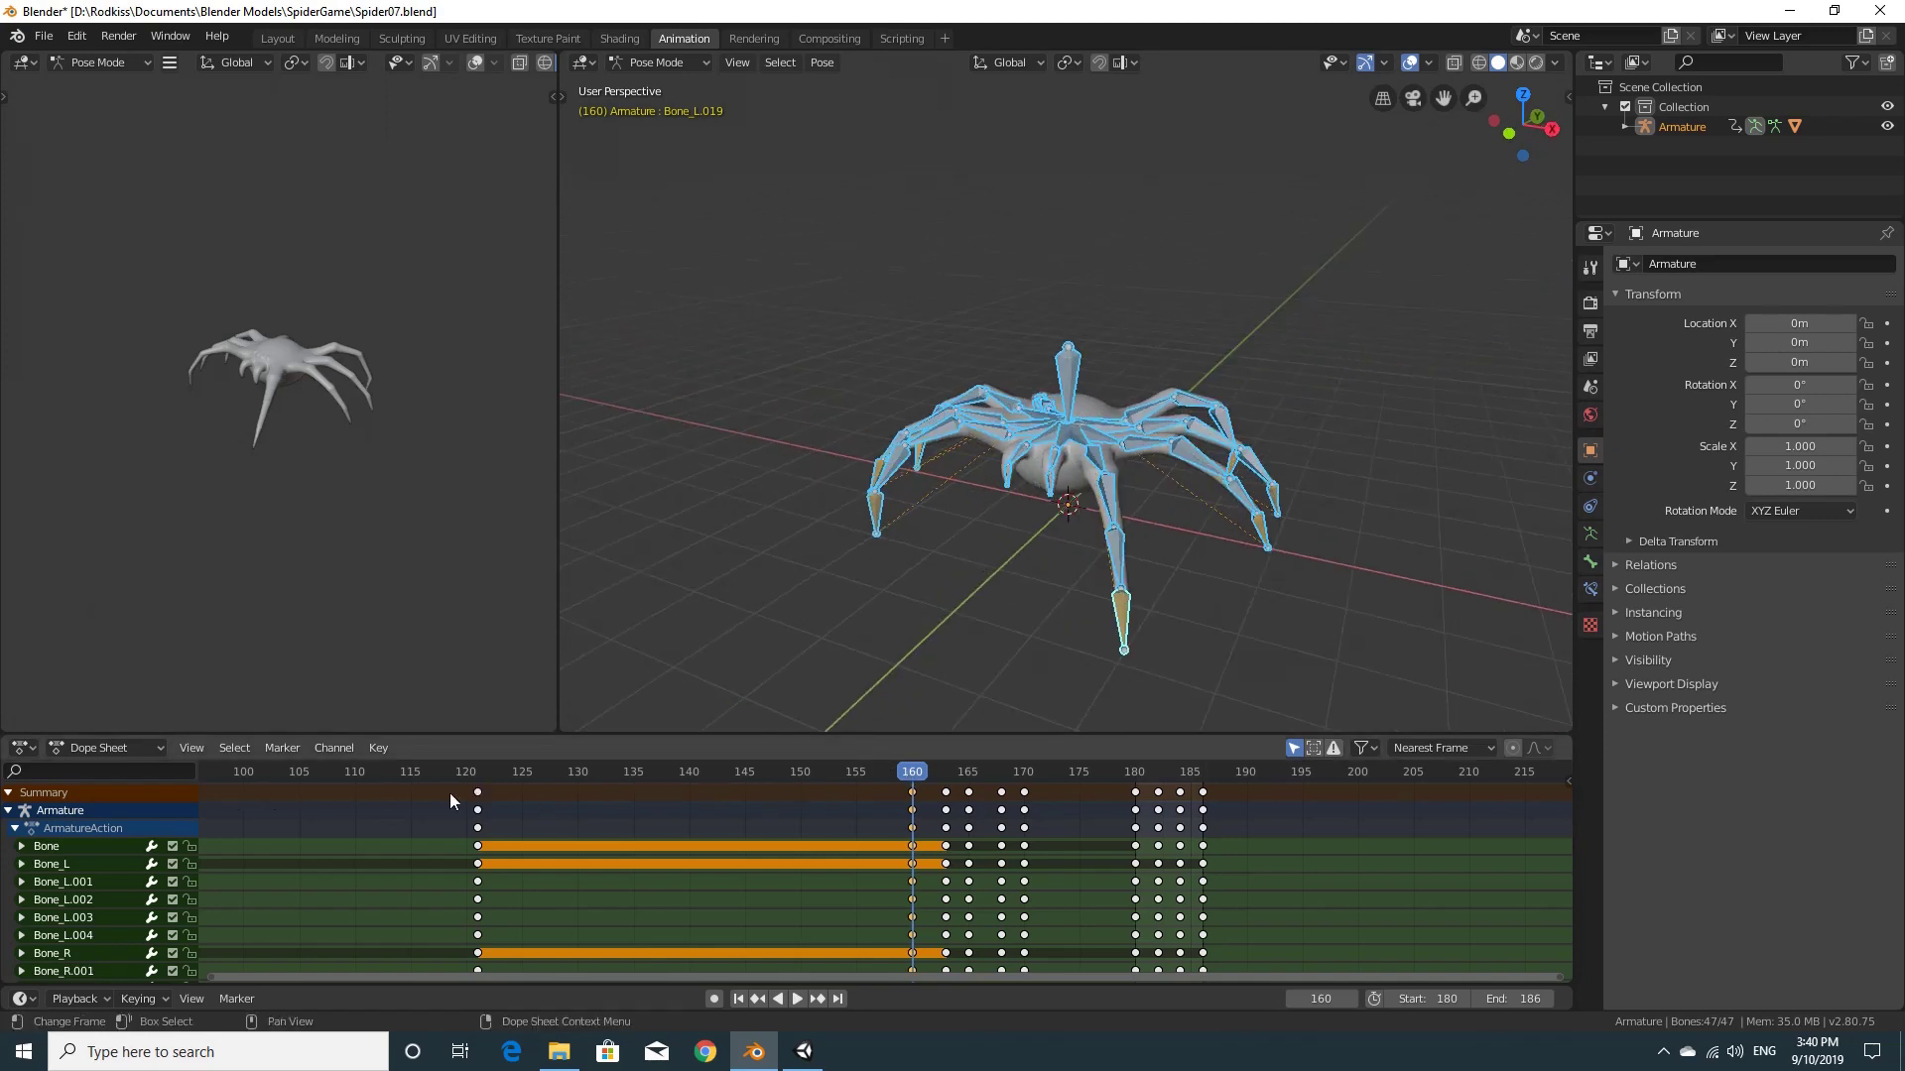
pyautogui.moveTo(252, 793); pyautogui.dragTo(637, 902, button='middle')
pyautogui.moveTo(1026, 826); pyautogui.dragTo(700, 782, button='middle')
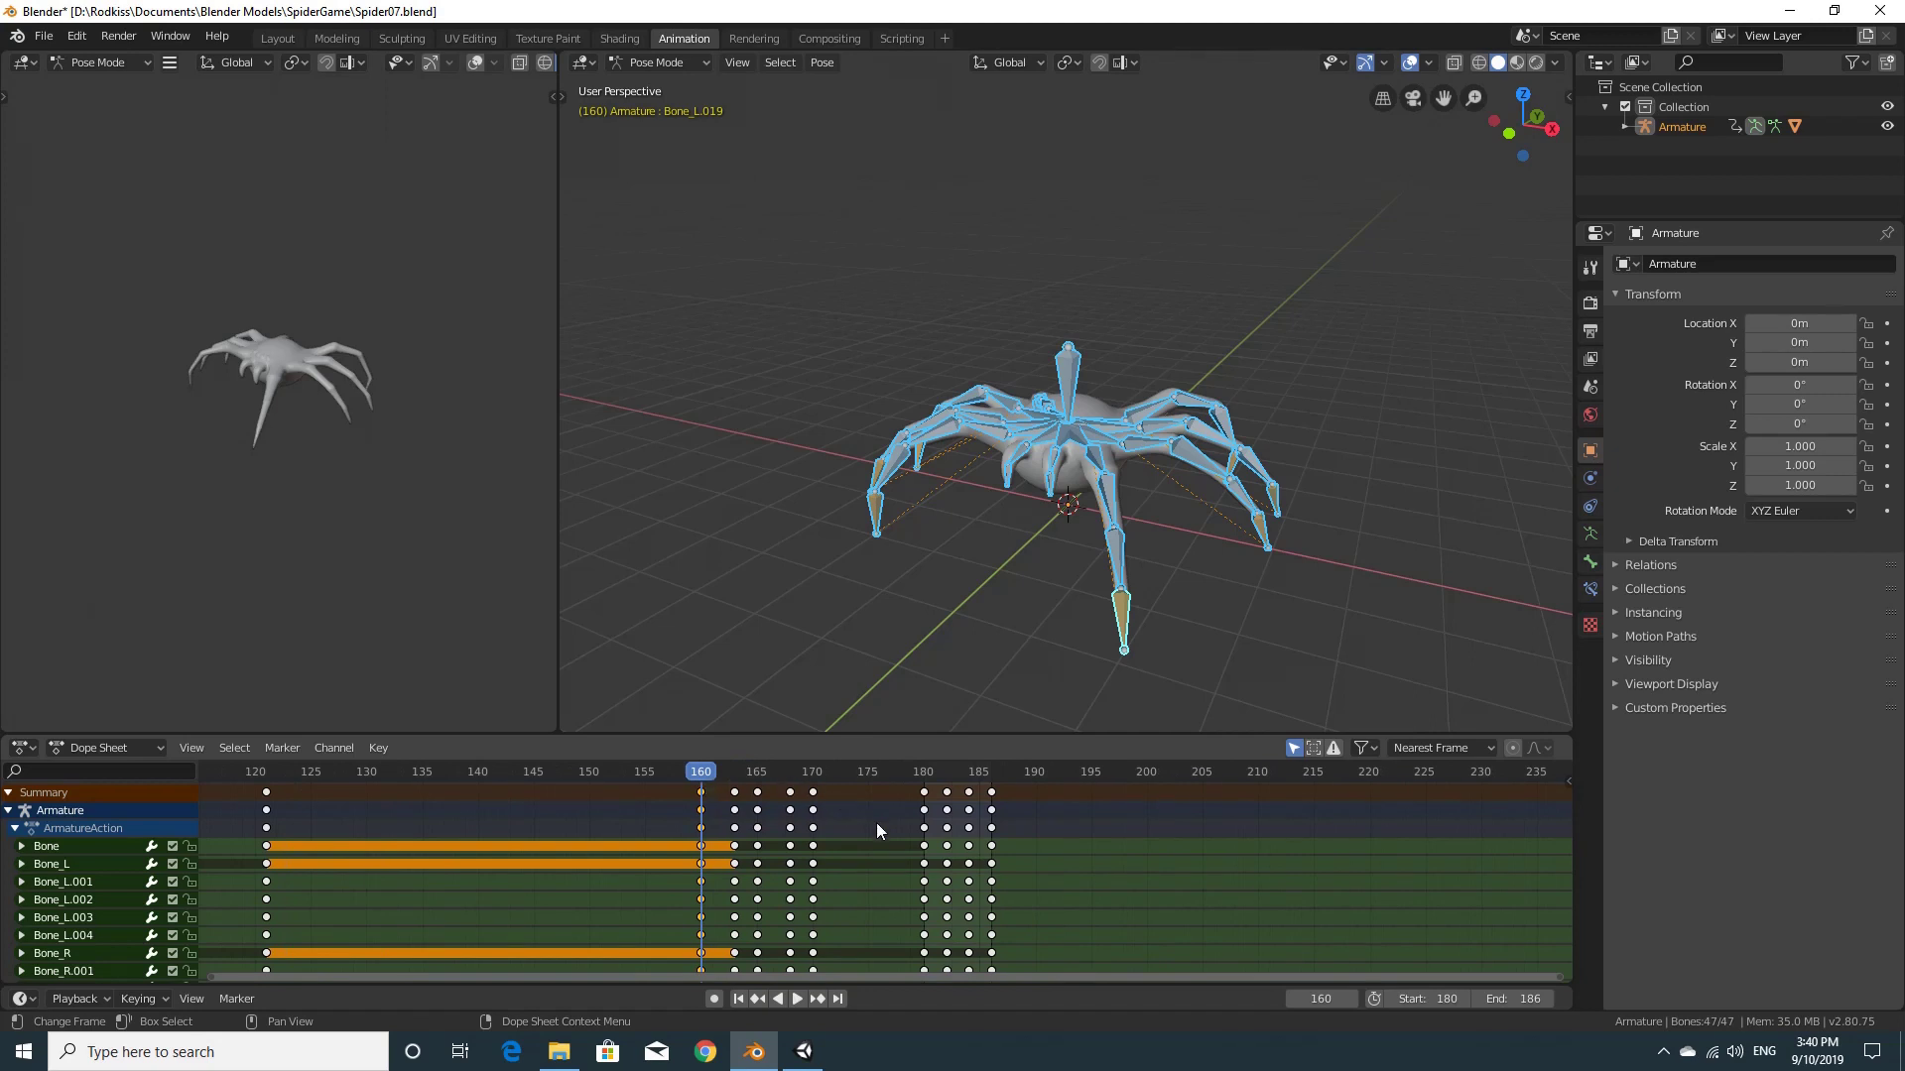
pyautogui.moveTo(877, 824); pyautogui.dragTo(809, 830, button='middle')
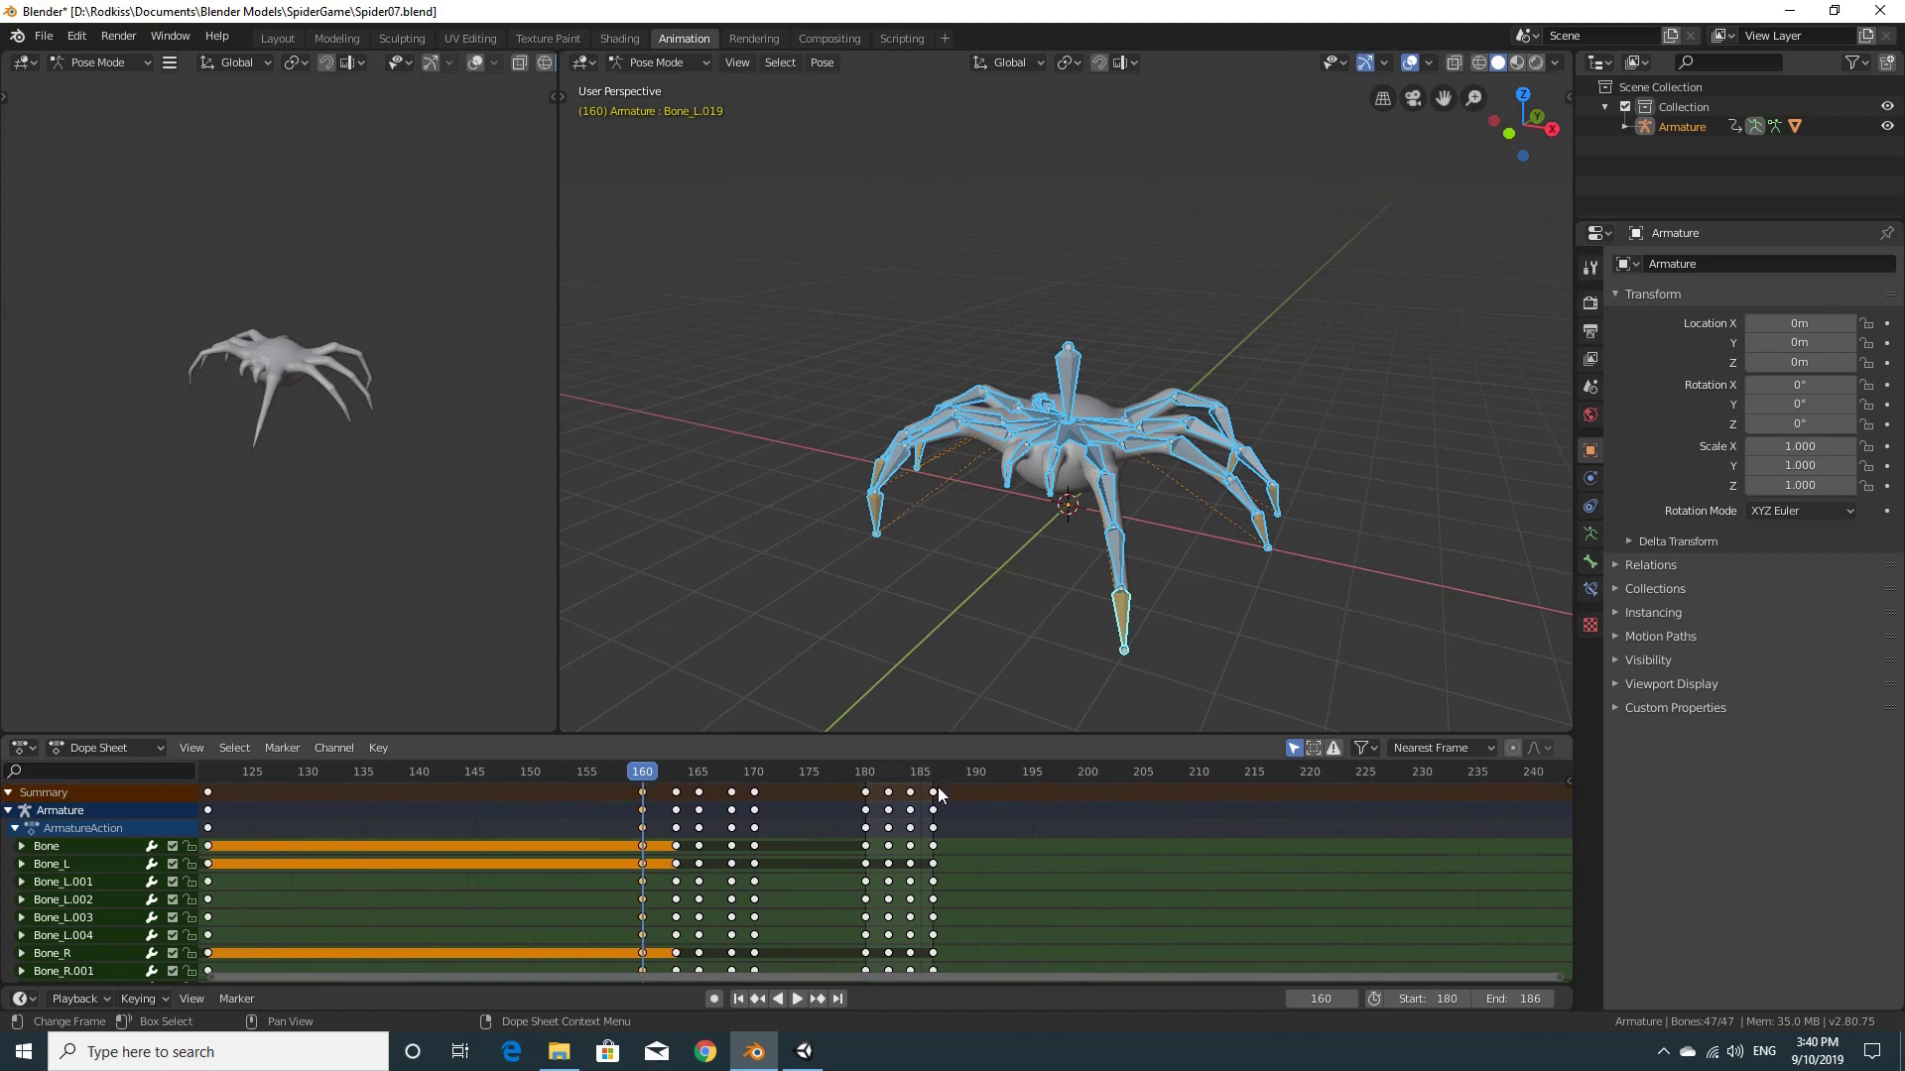
pyautogui.moveTo(955, 576); pyautogui.dragTo(969, 580, button='middle')
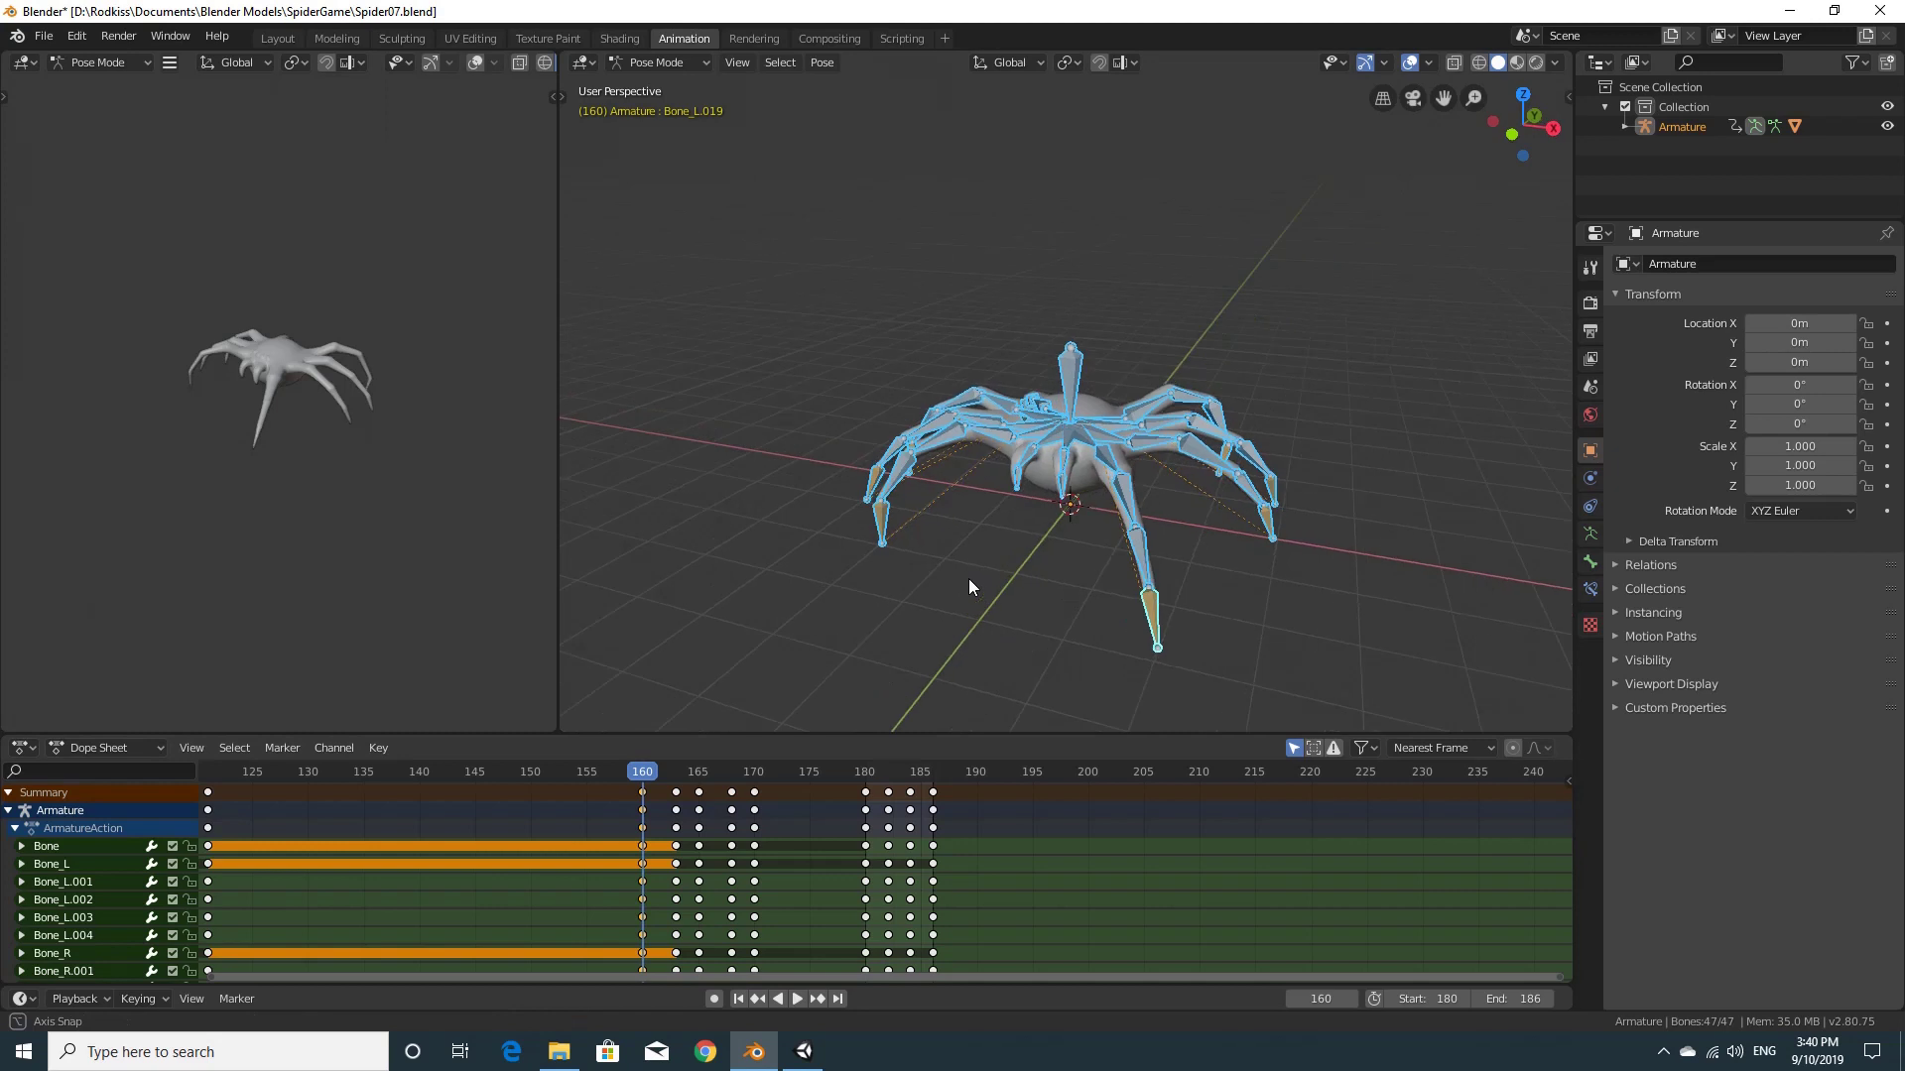
# Save the spider blend file, then start an FBX export to Spider07.fbx
pyautogui.click(44, 36)
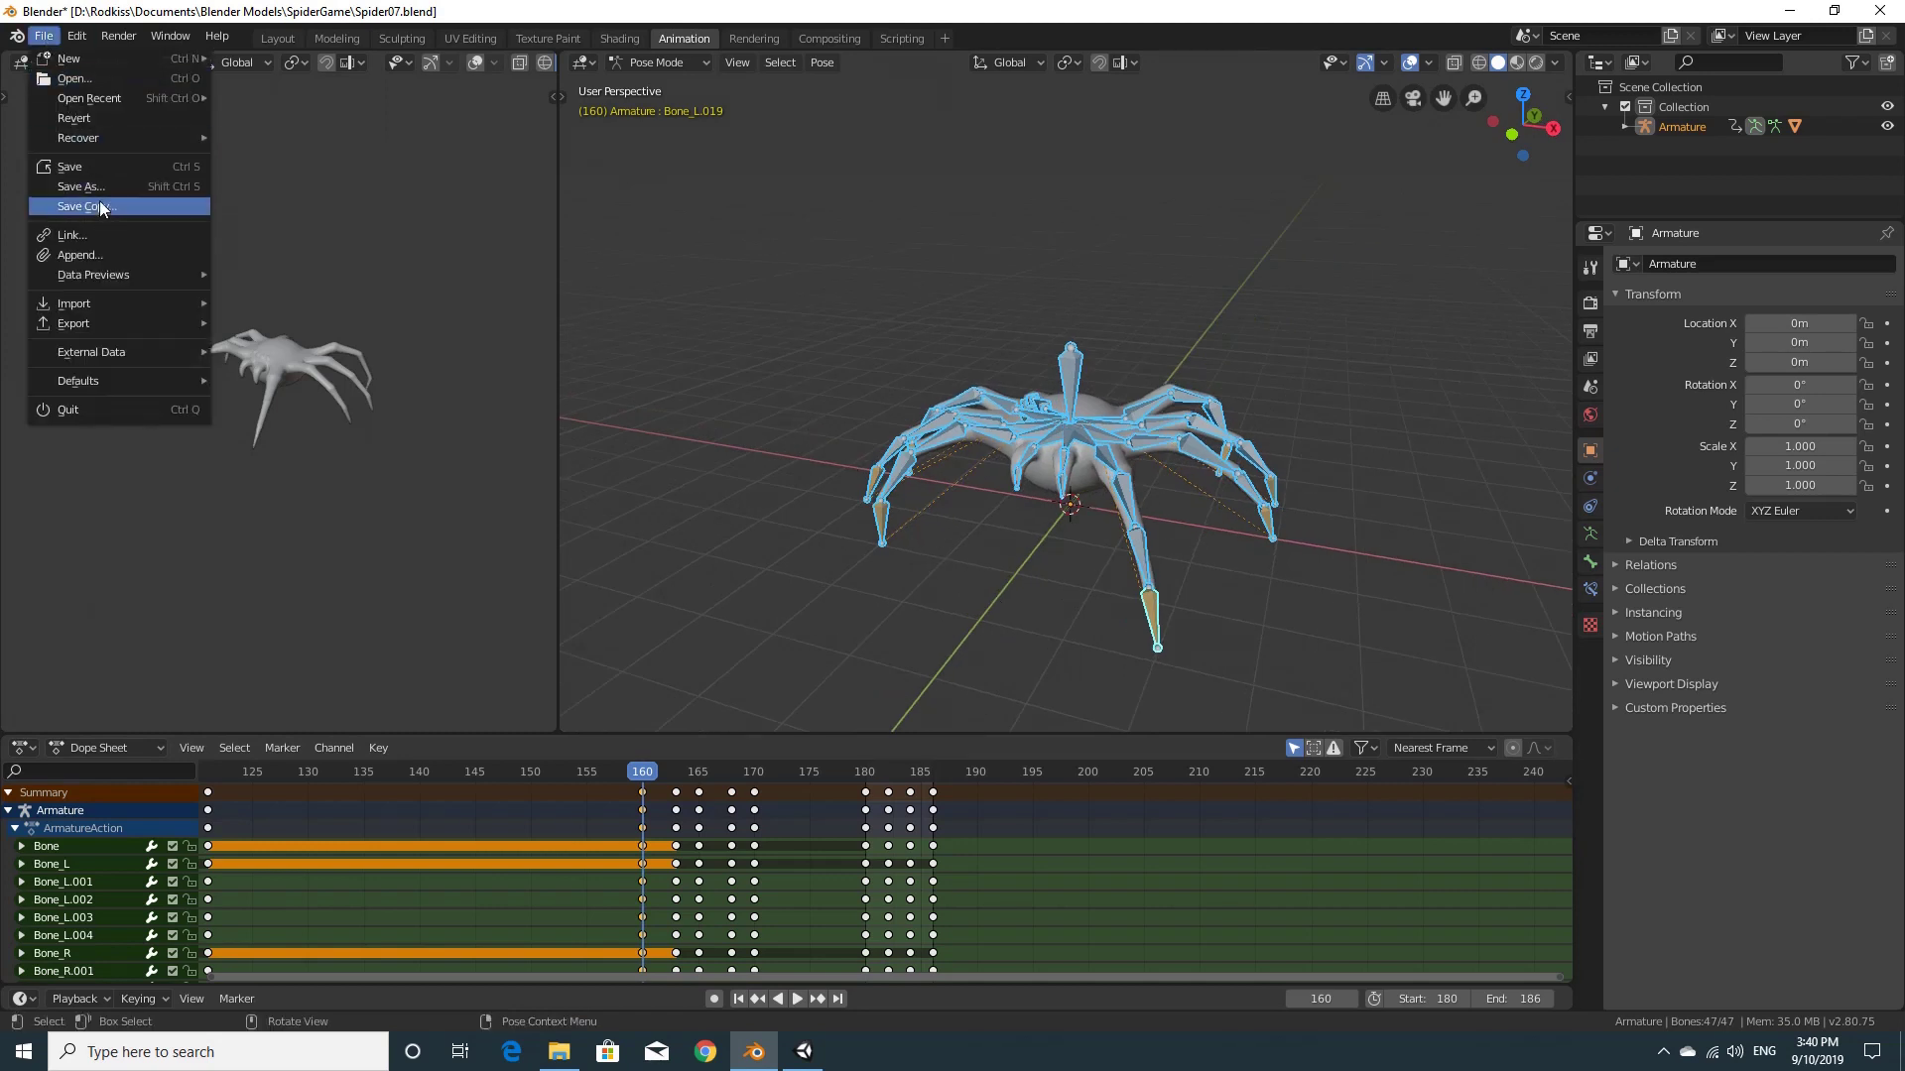
pyautogui.click(91, 166)
pyautogui.click(43, 36)
pyautogui.moveTo(104, 328)
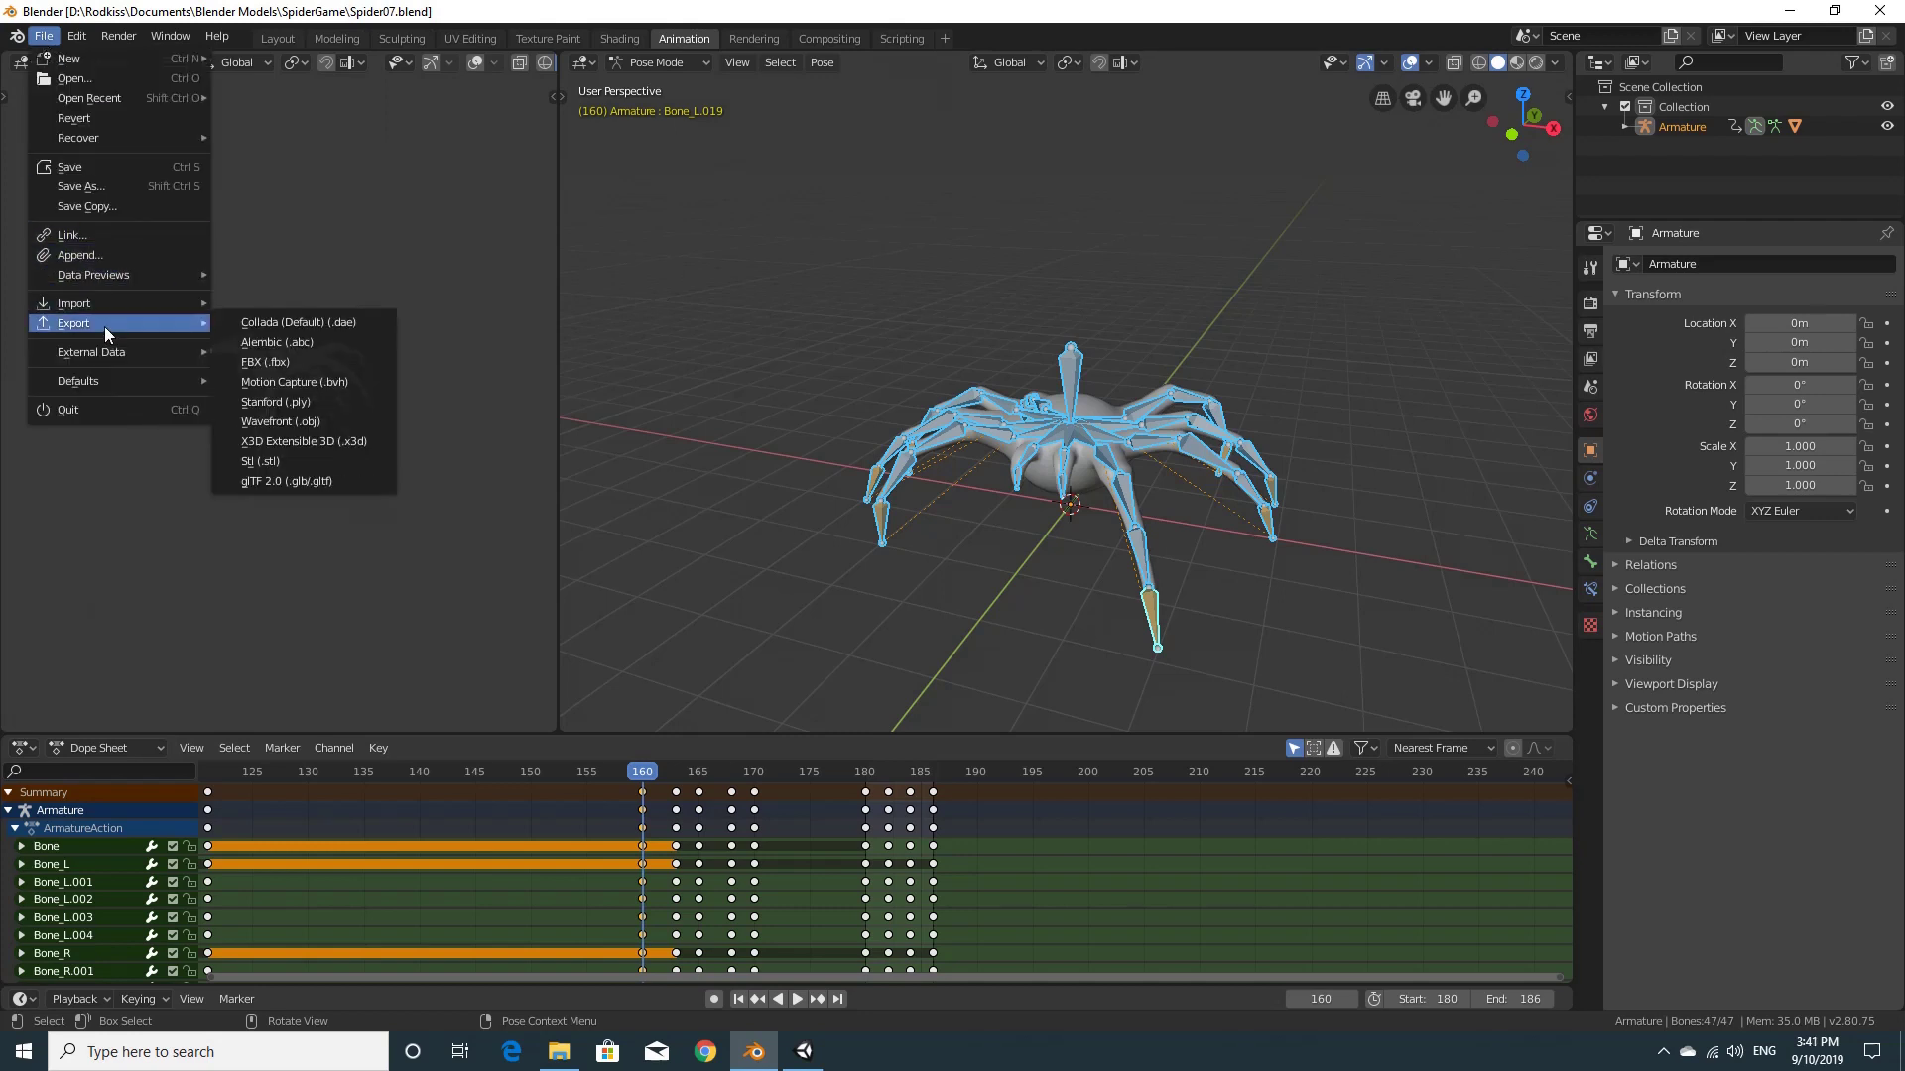
pyautogui.click(286, 361)
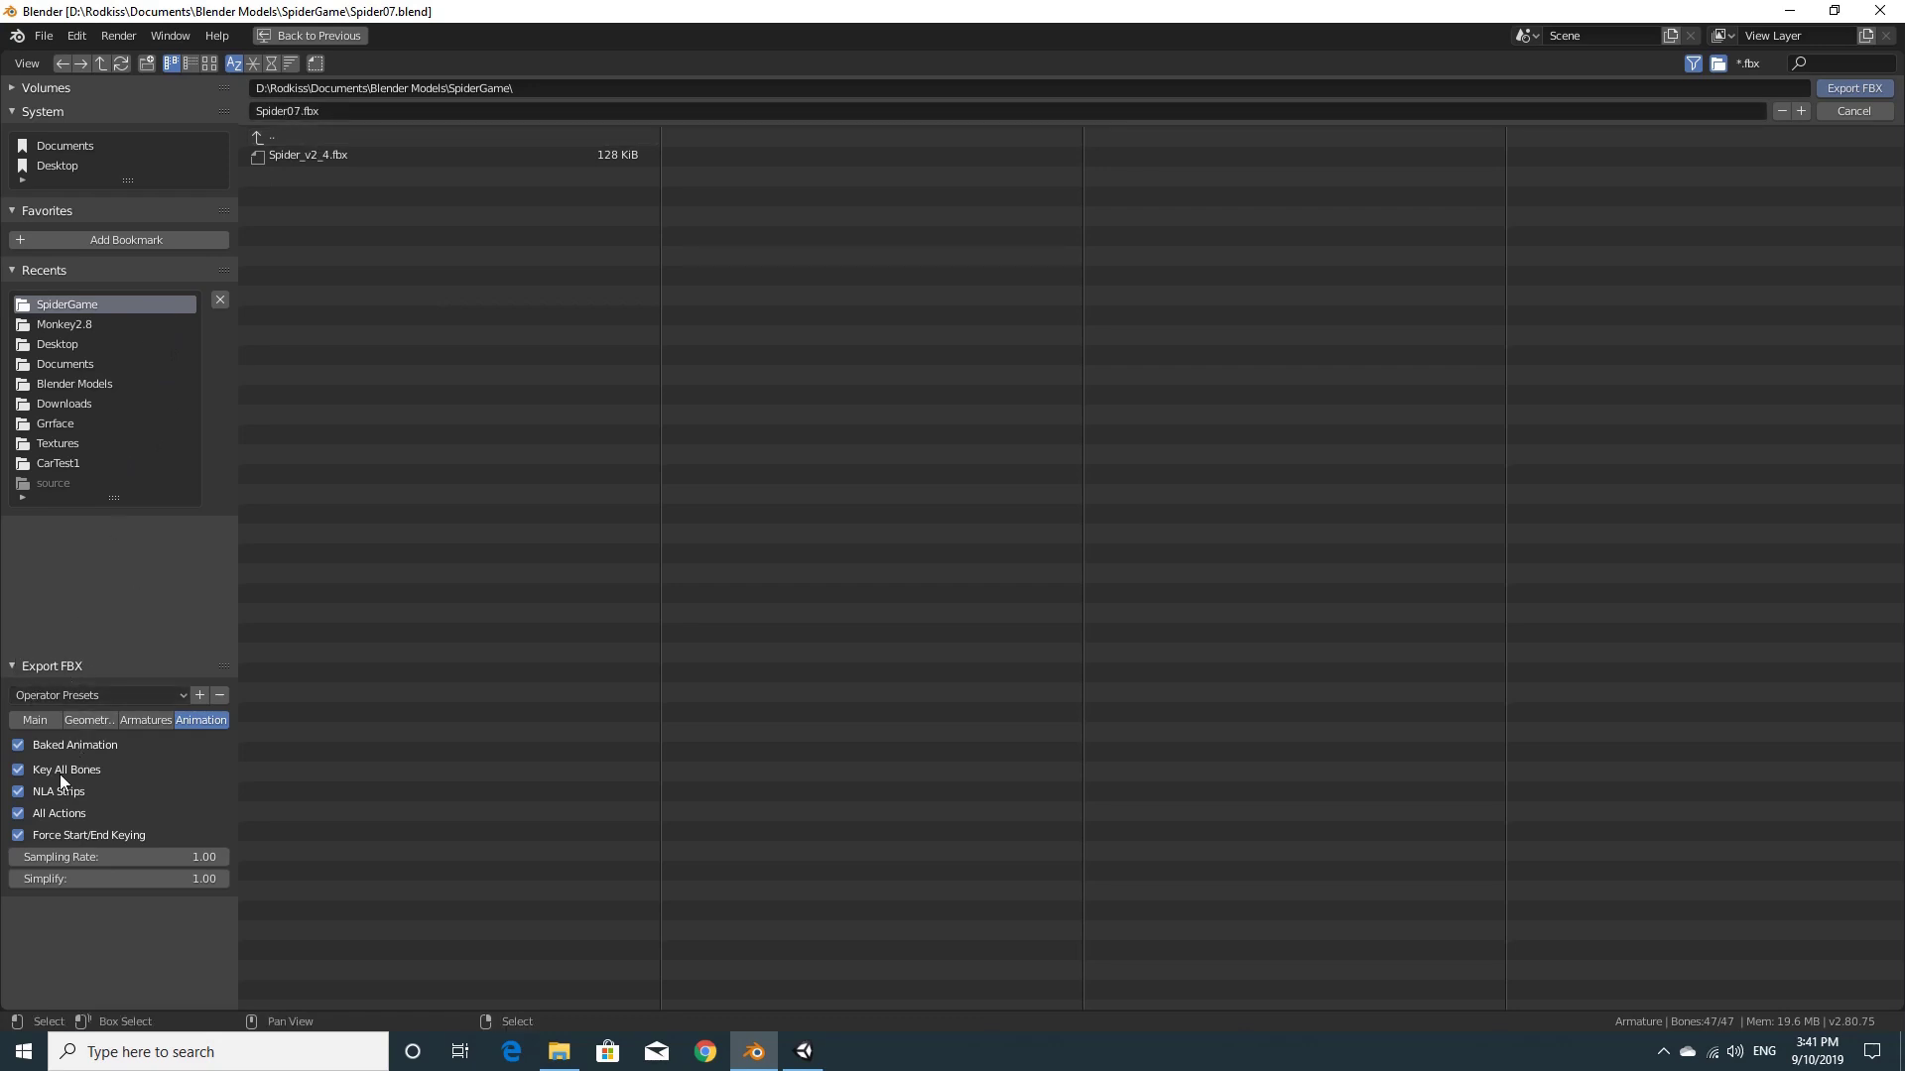
# In the widened Main options, limit exported object types to Armature and Mesh
pyautogui.click(36, 721)
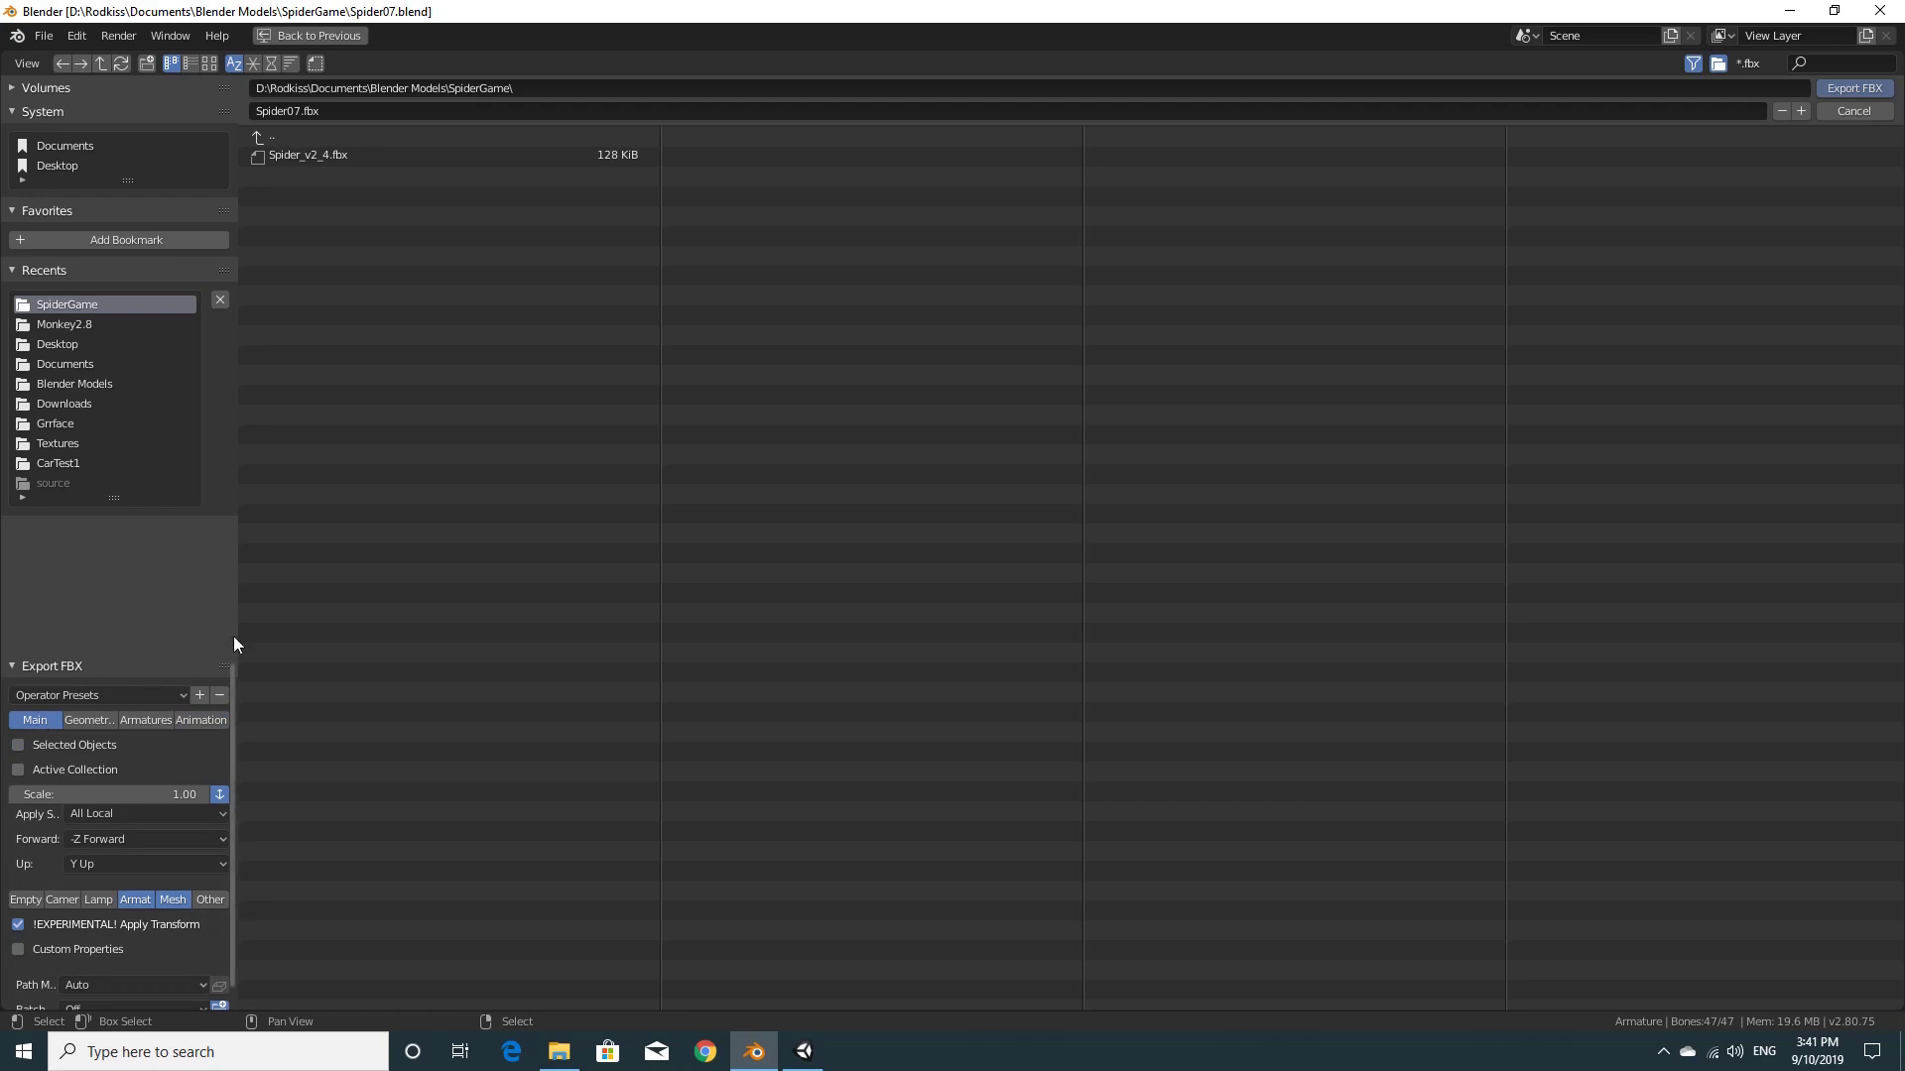
pyautogui.moveTo(238, 631); pyautogui.dragTo(310, 631)
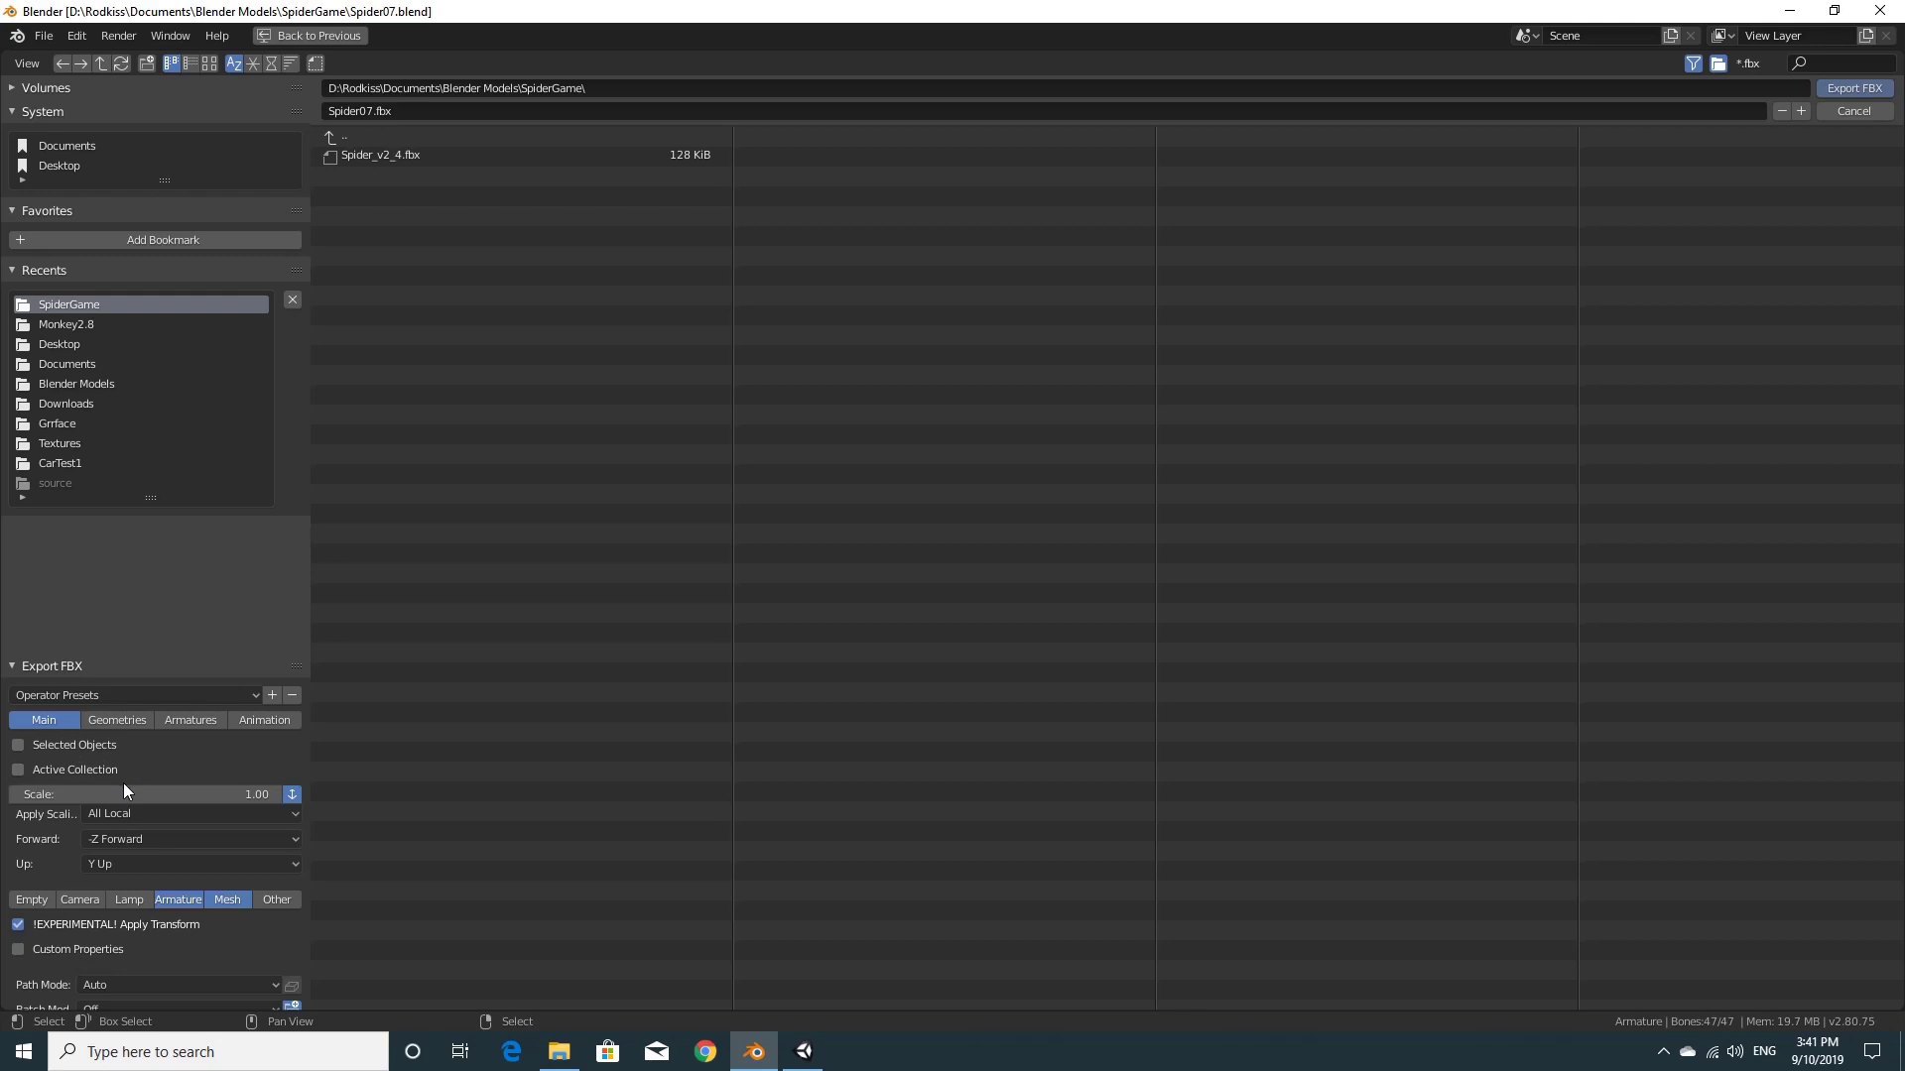
pyautogui.click(38, 897)
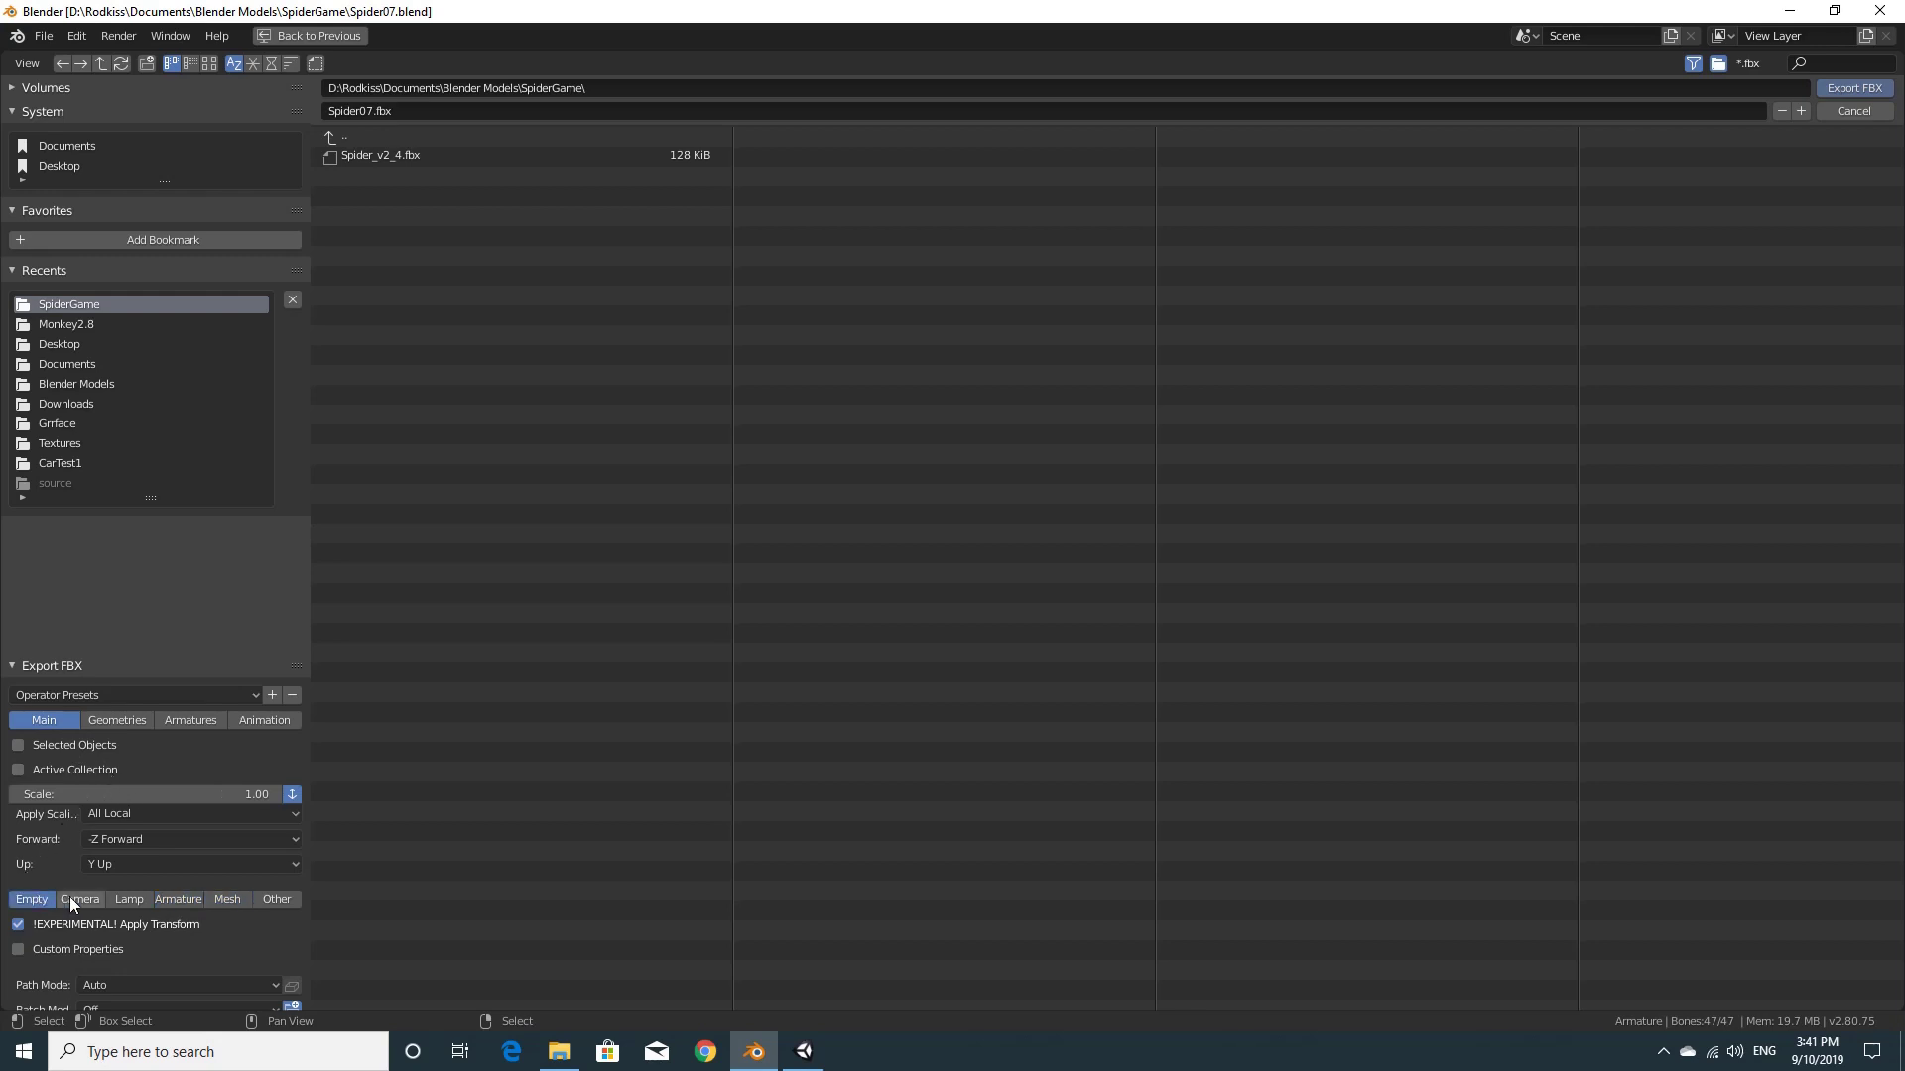
pyautogui.click(182, 902)
pyautogui.keyDown('shift'); pyautogui.click(224, 900); pyautogui.keyUp('shift')
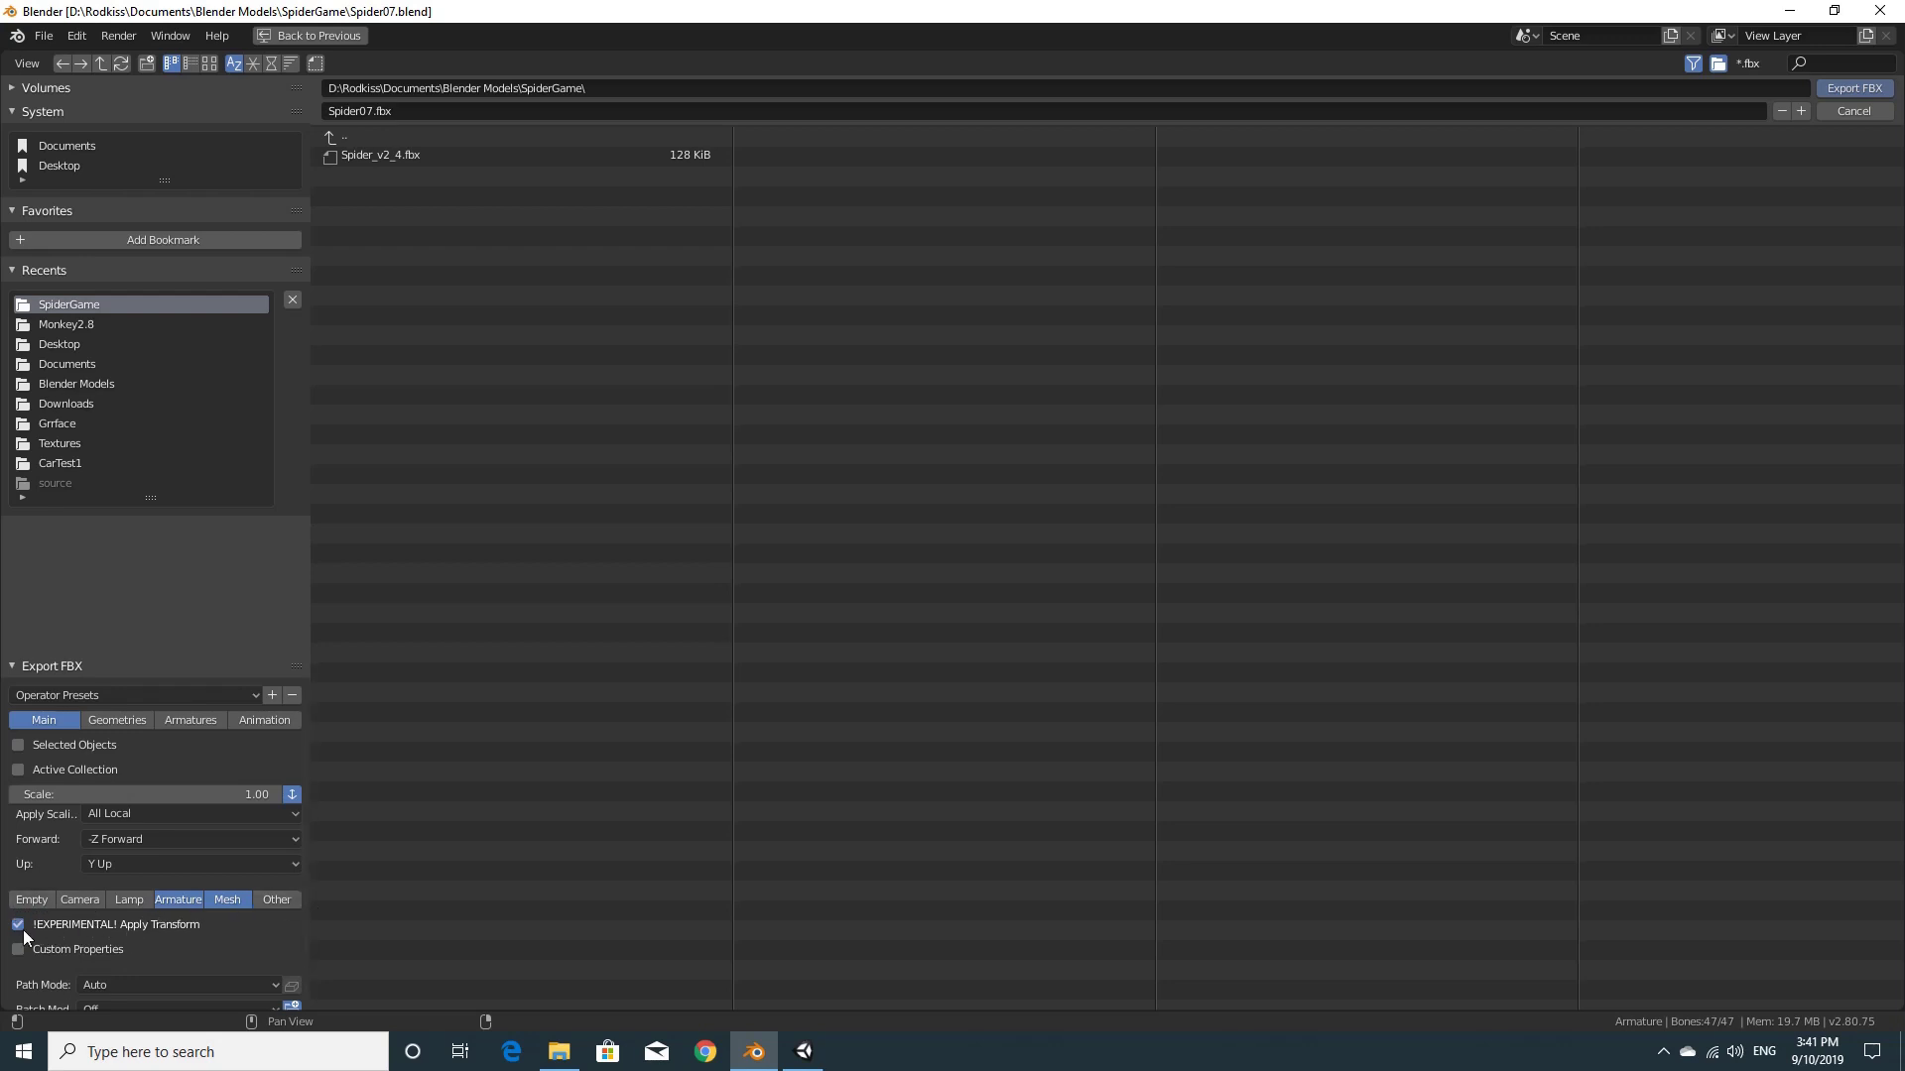
pyautogui.scroll(-1, 22, 926)
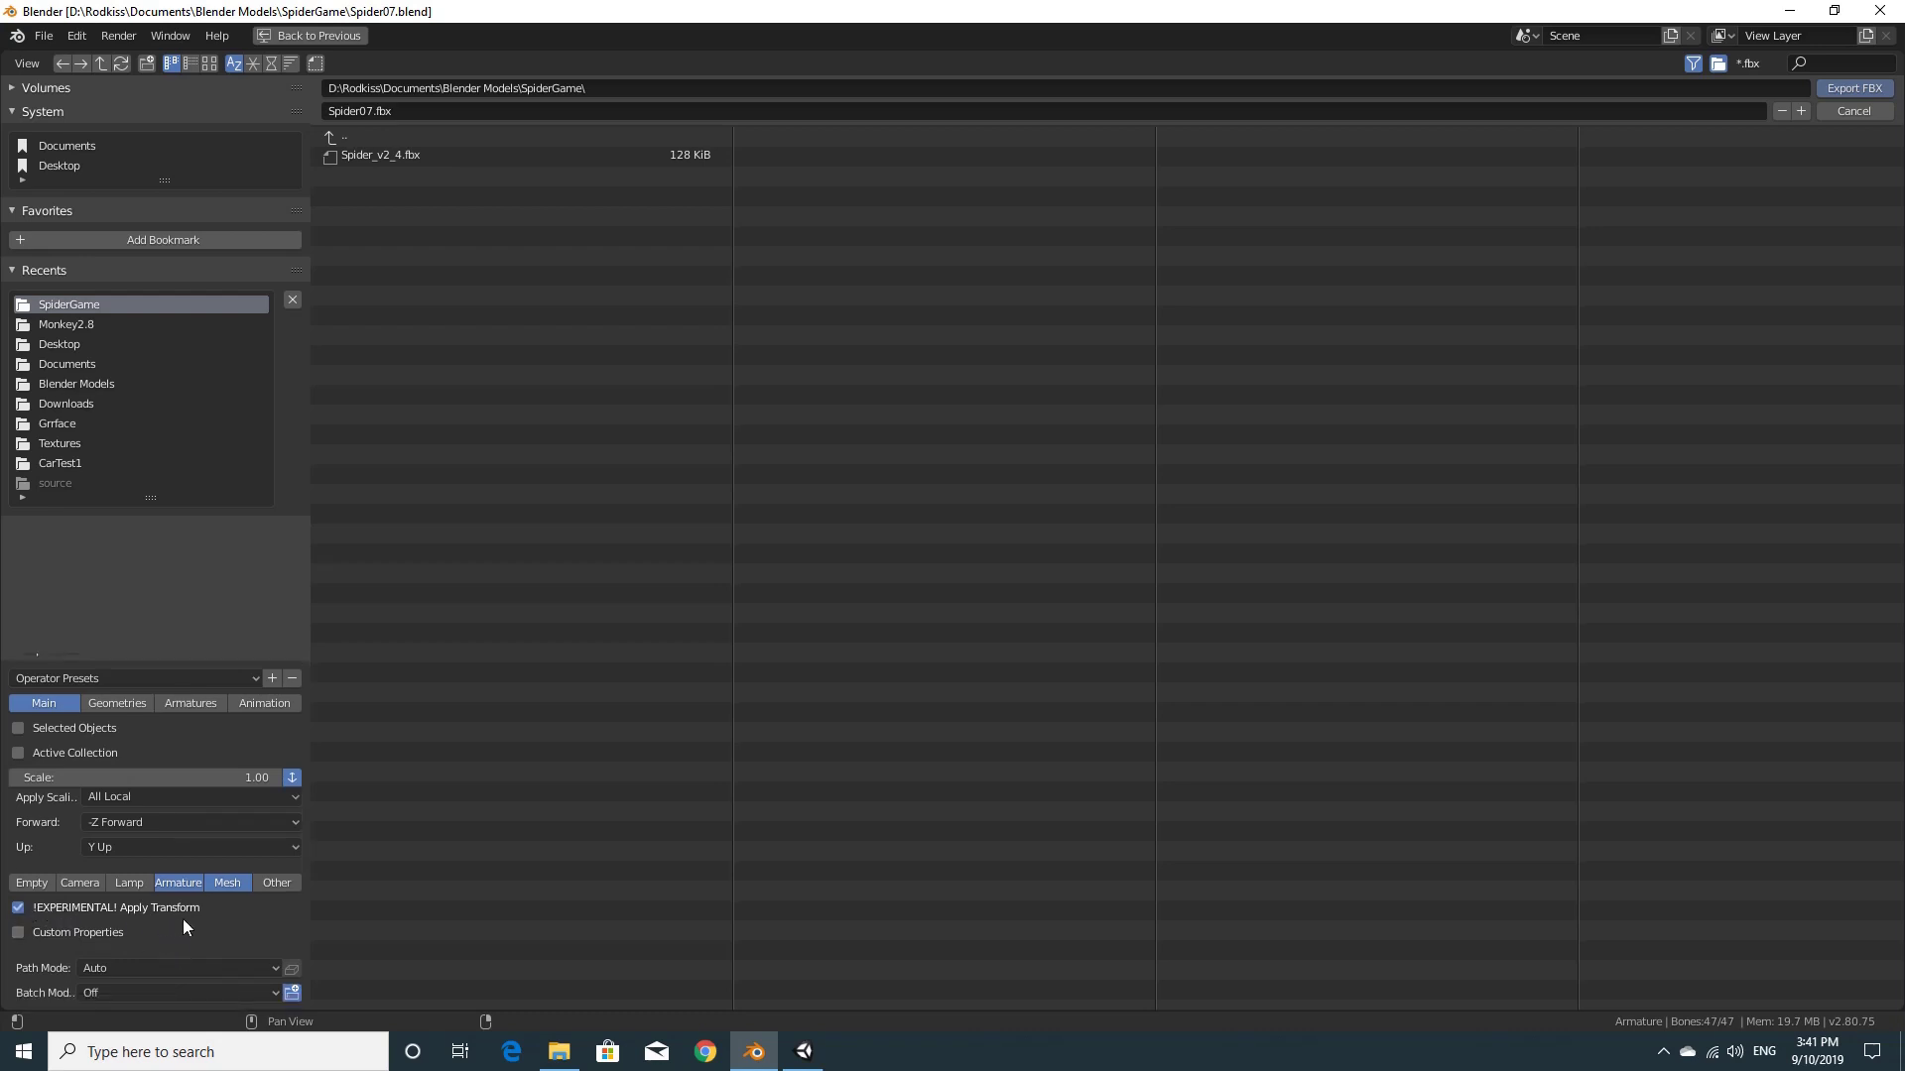
pyautogui.scroll(1, 183, 922)
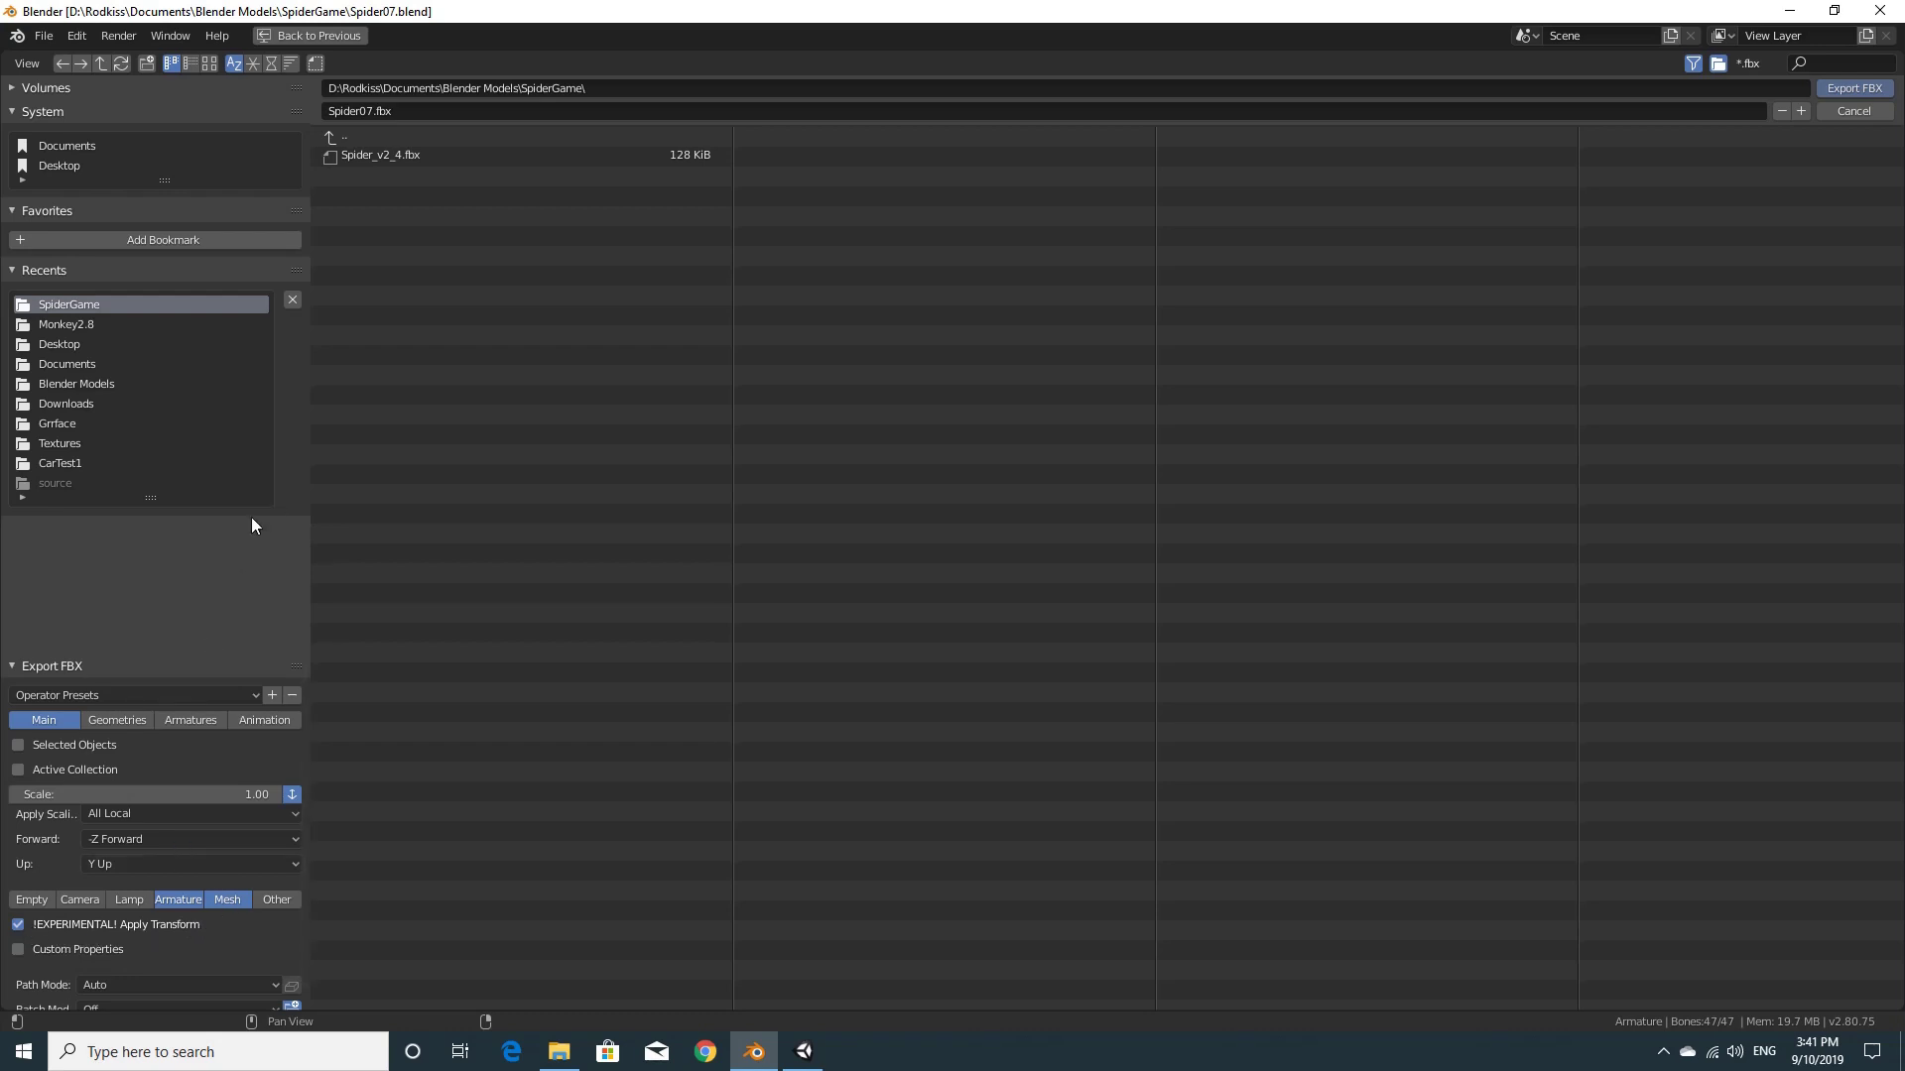
# Review the Geometry, Armature and Animation tabs: Apply Modifiers, Add Leaf Bones, all baking options on
pyautogui.click(122, 721)
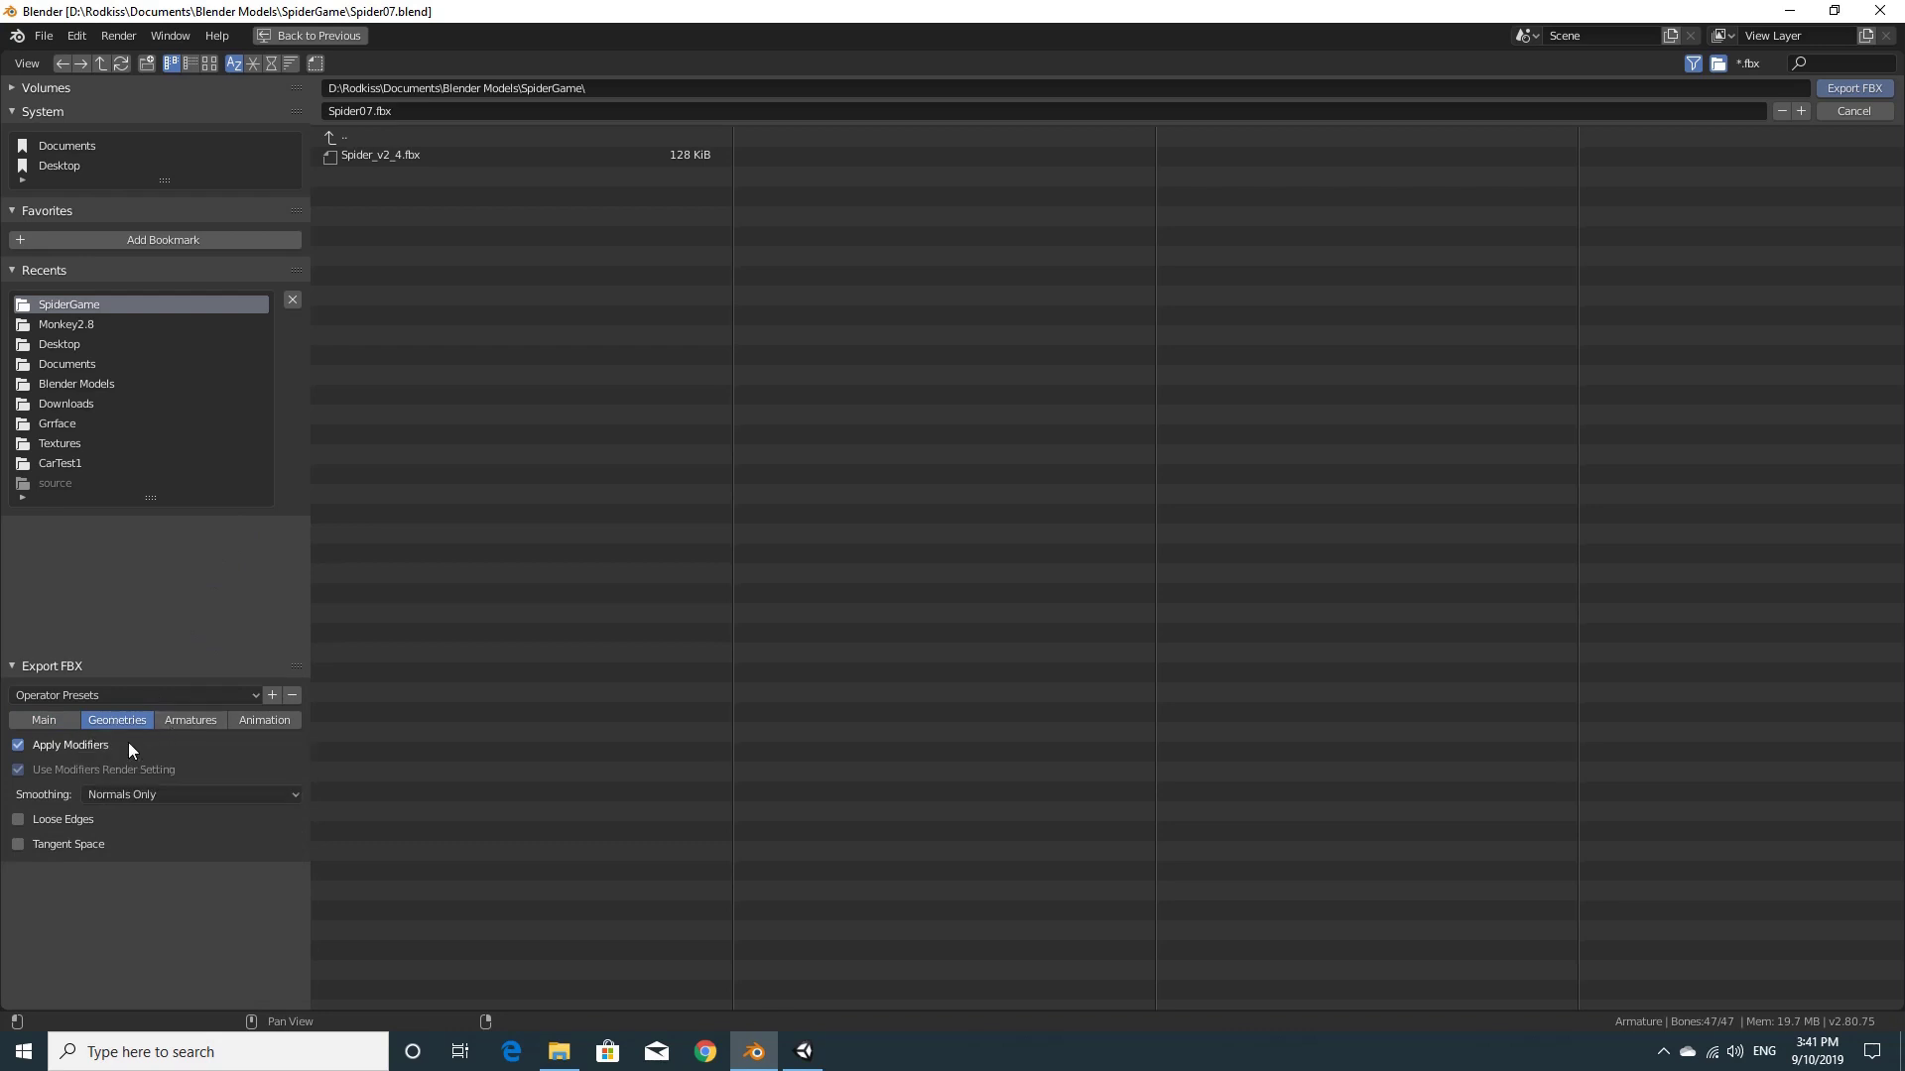
pyautogui.click(199, 724)
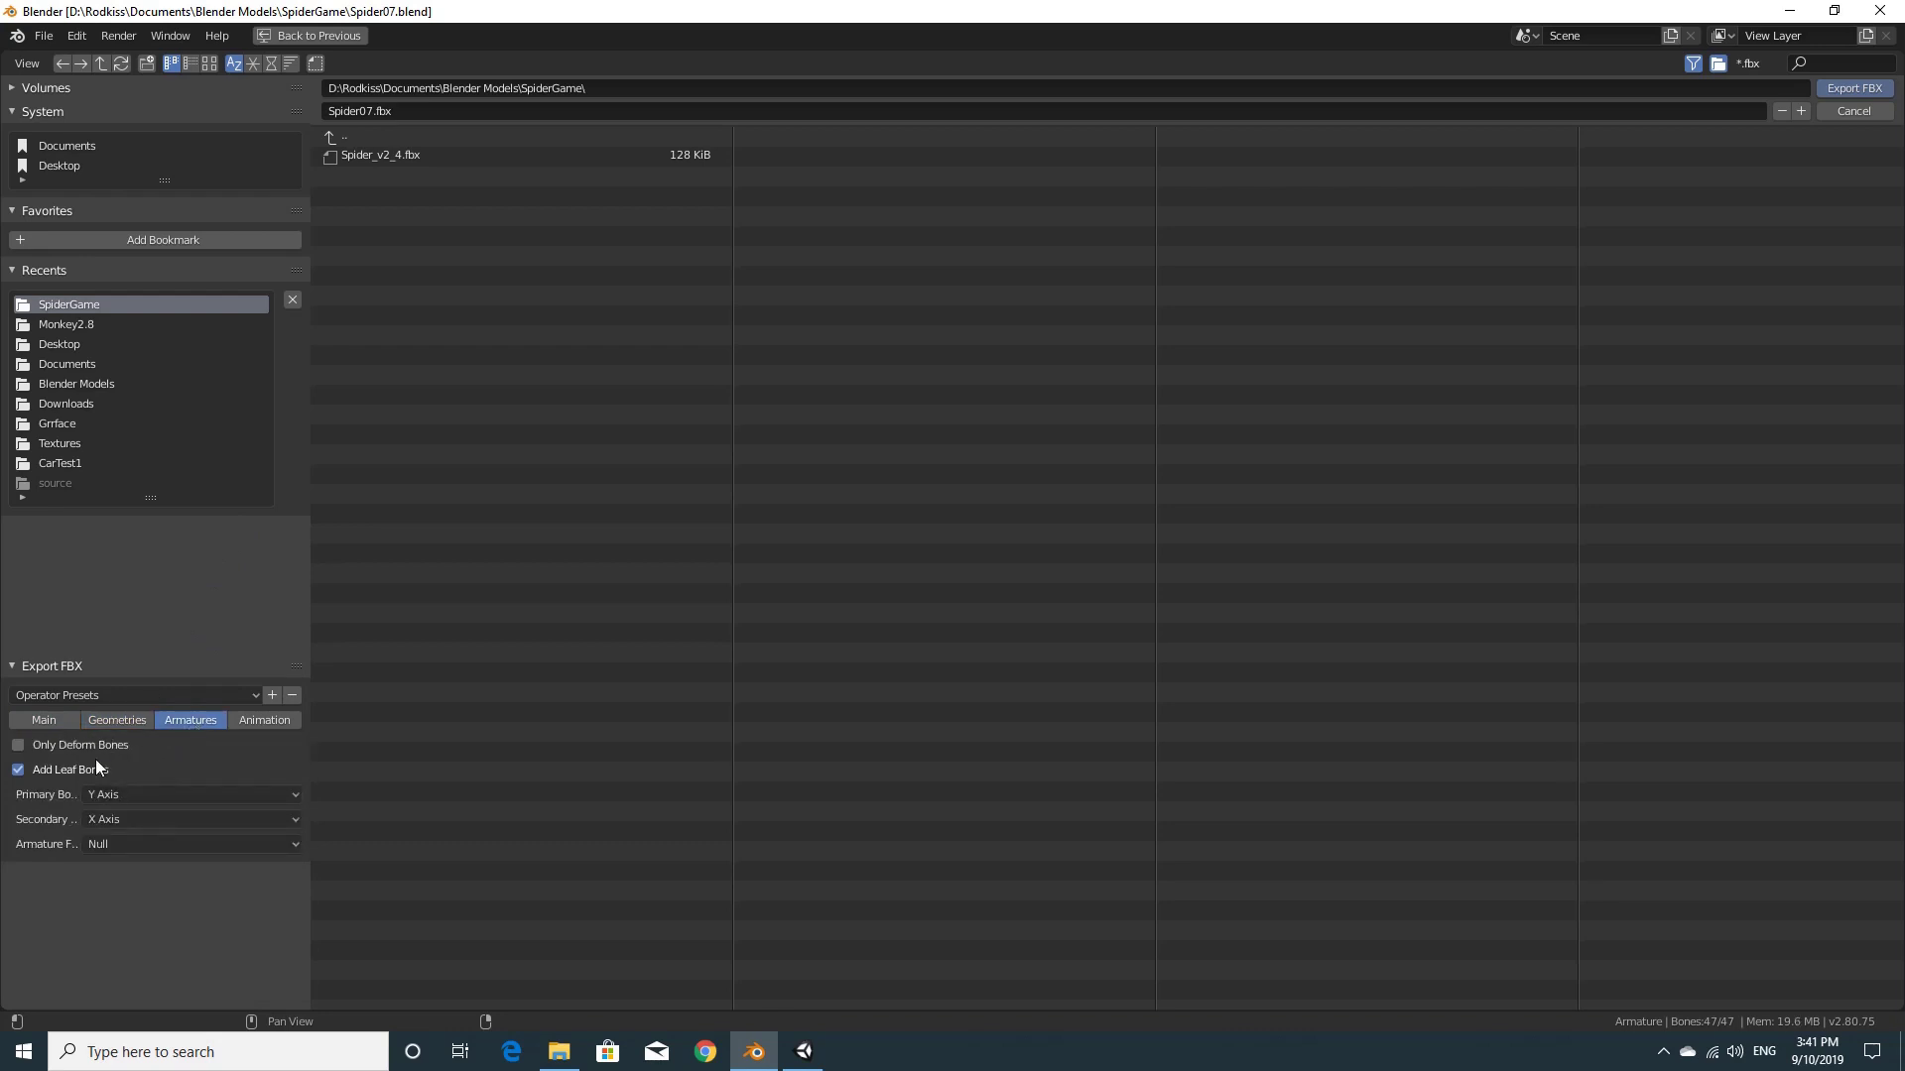
pyautogui.click(264, 722)
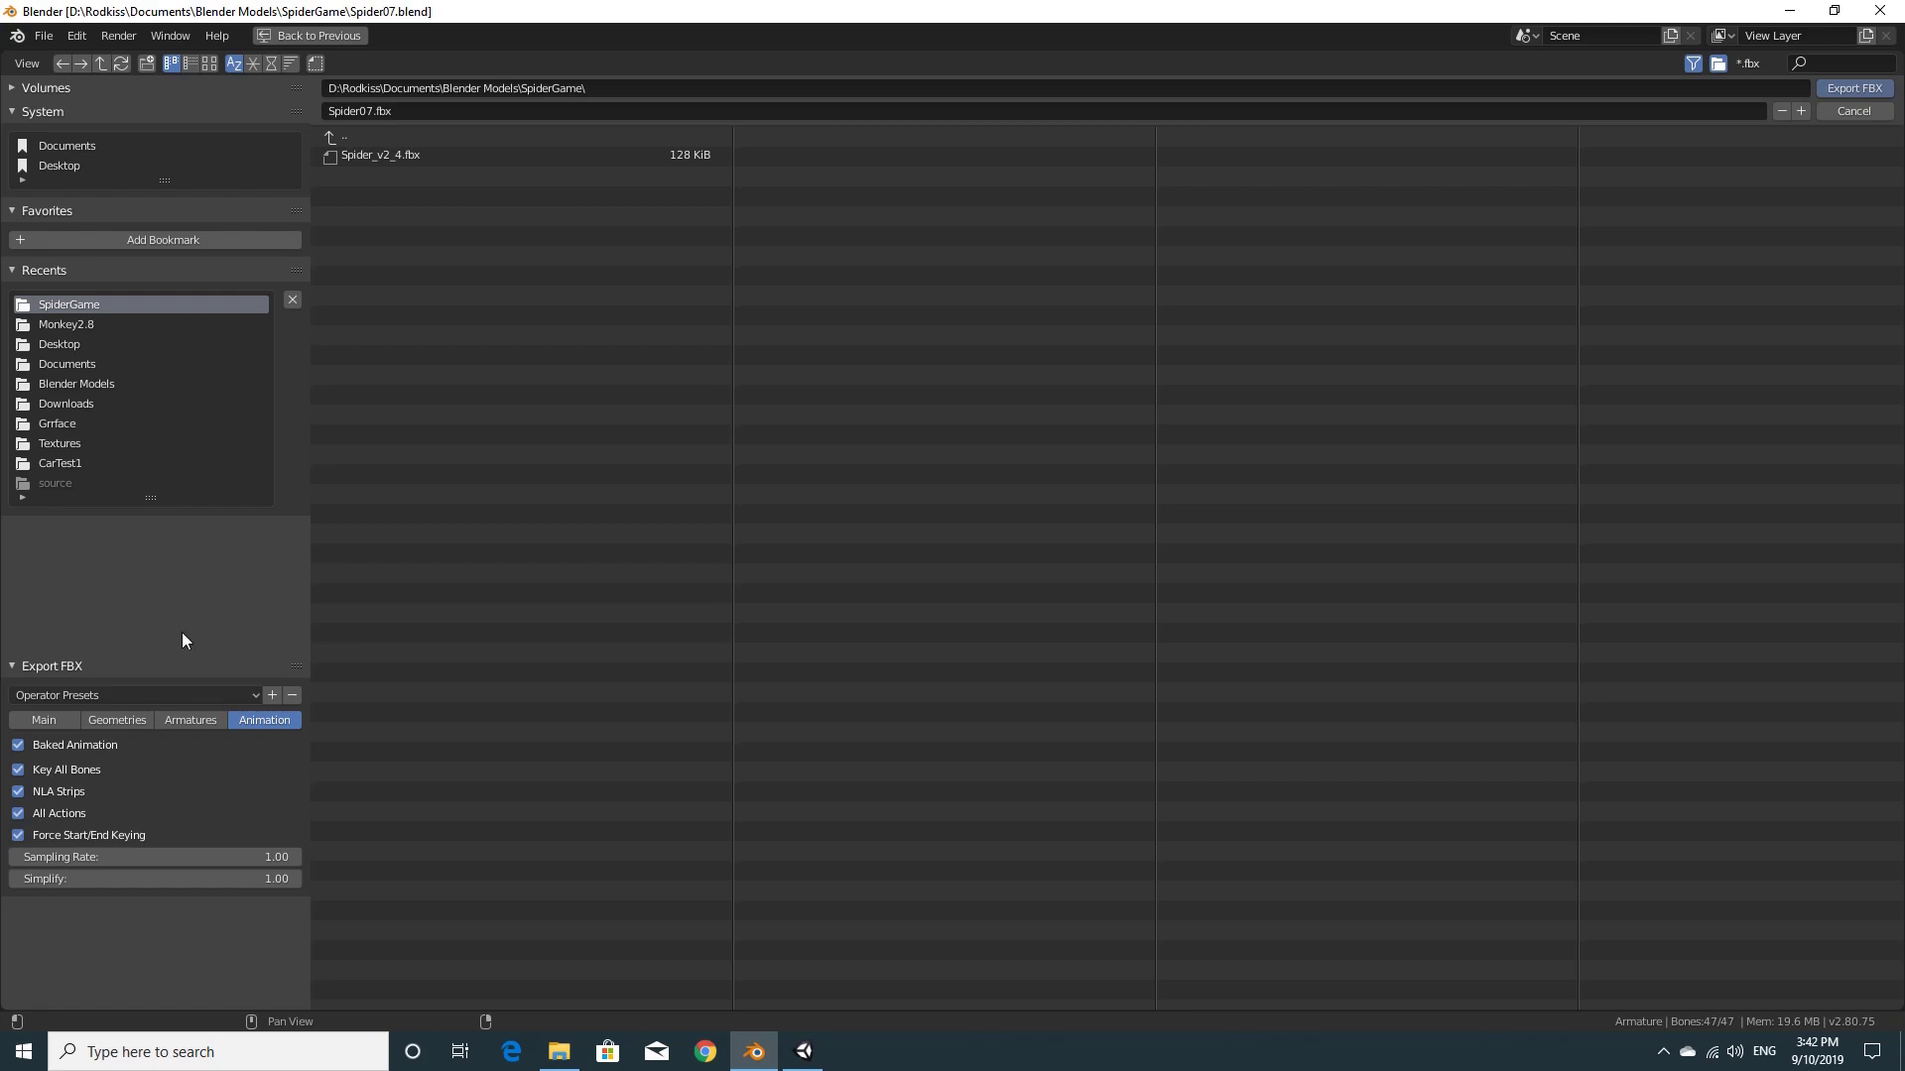
# Export Spider07.fbx, then select the new 602 KB file in File Explorer's SpiderGame folder
pyautogui.click(1841, 90)
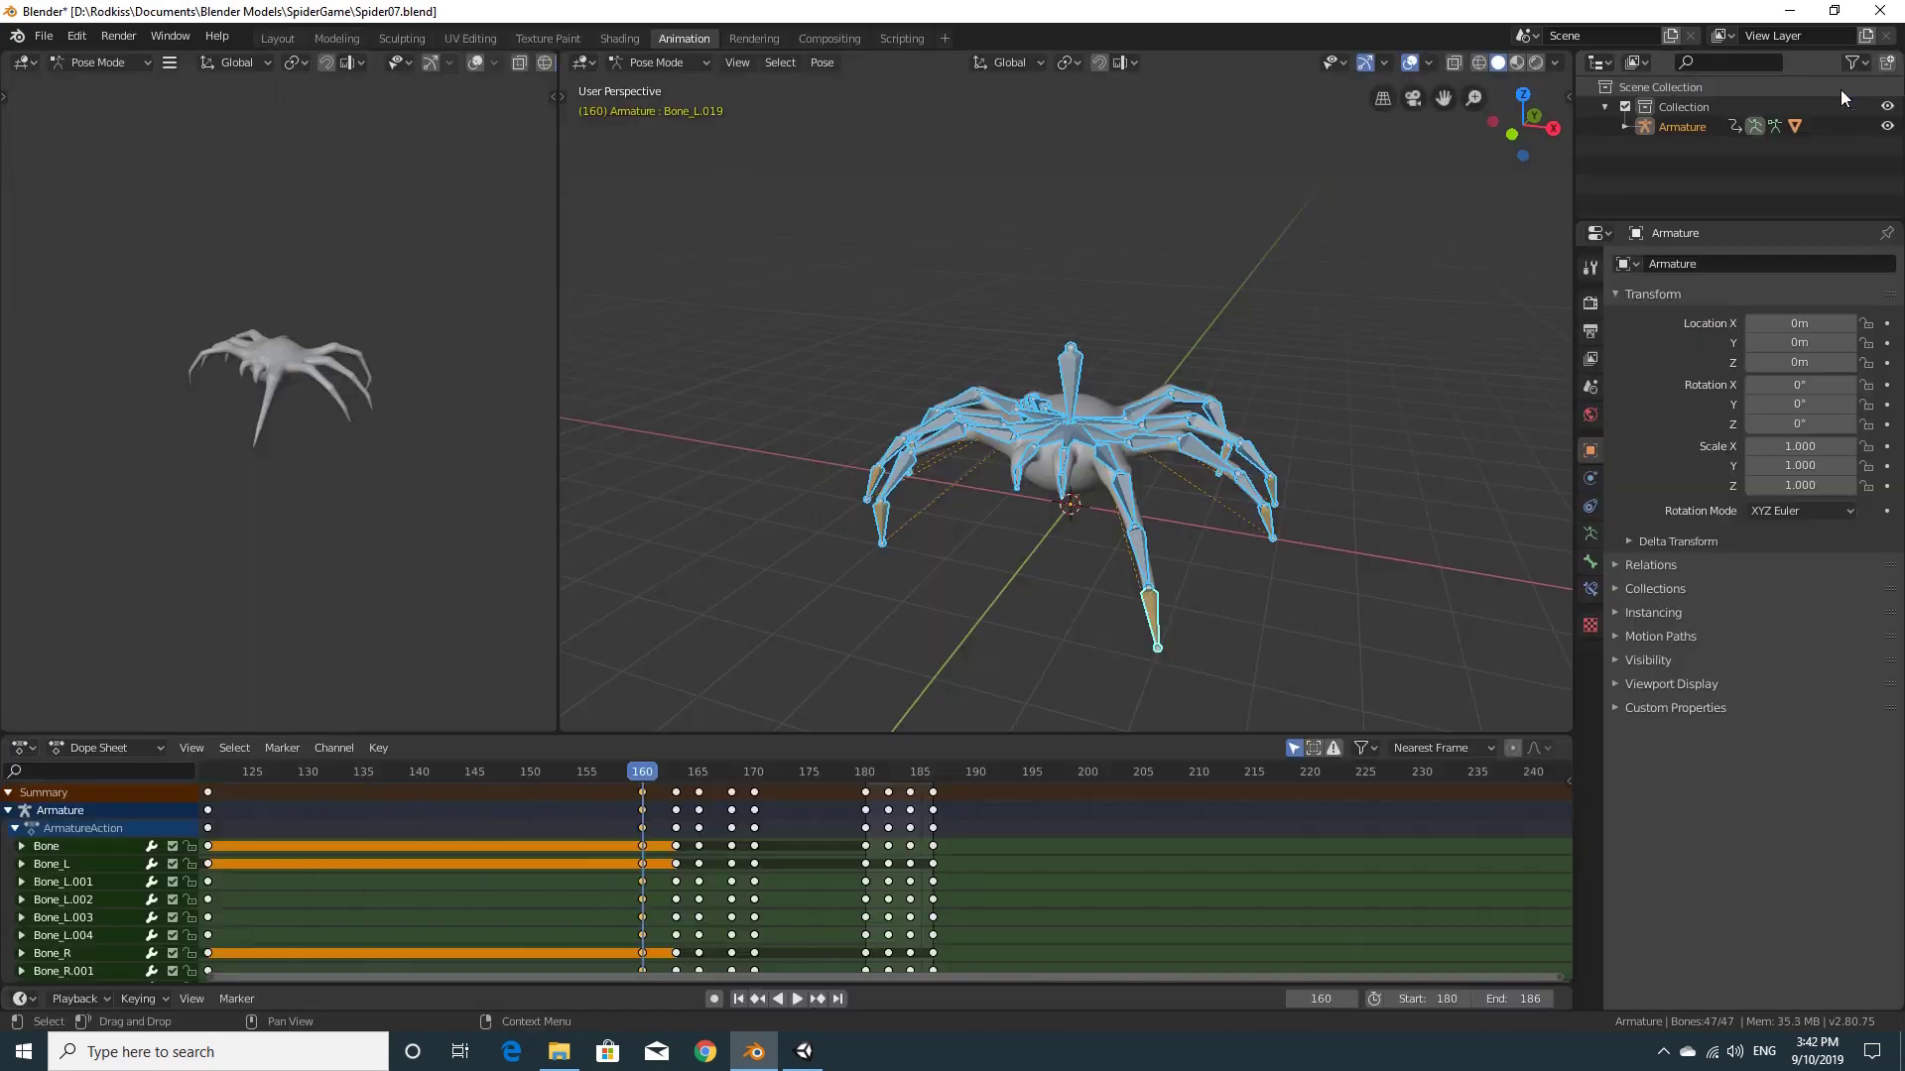
pyautogui.hotkey('alt', 'Tab')
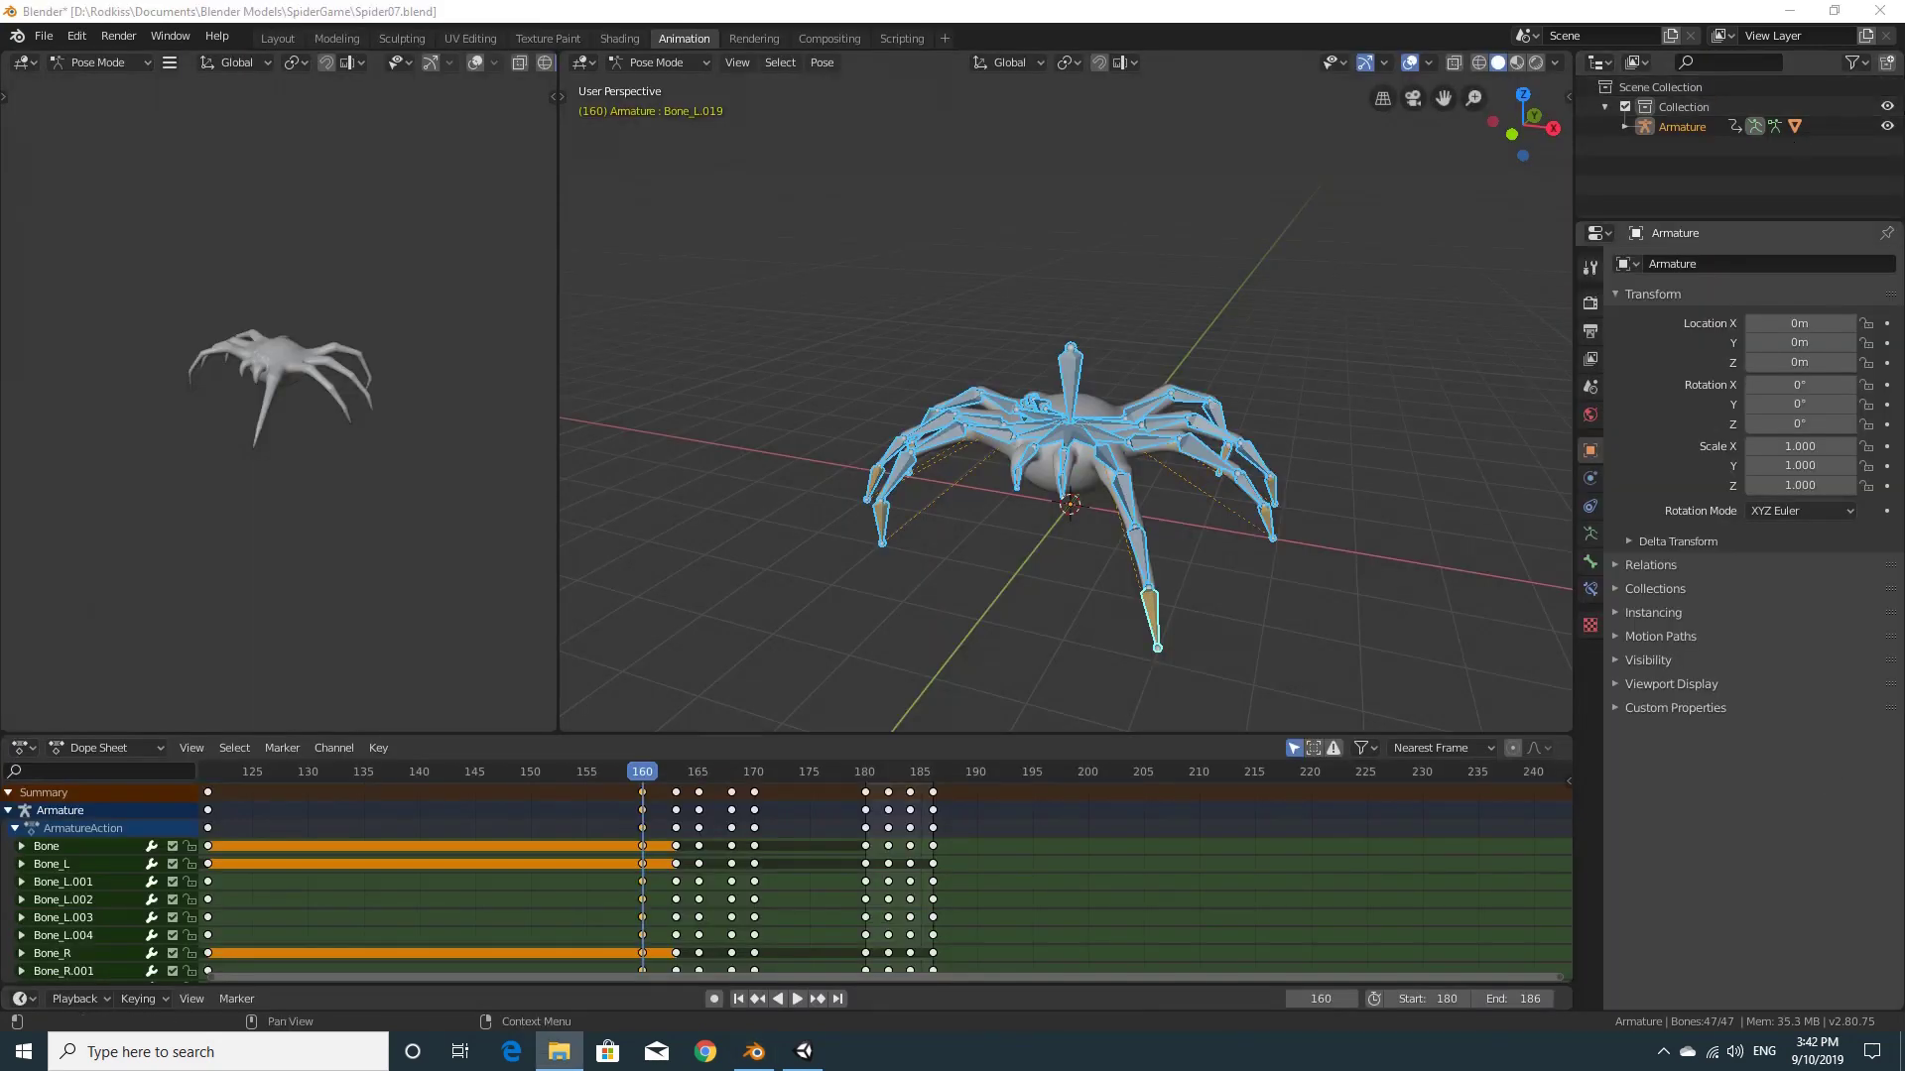
pyautogui.moveTo(1190, 345); pyautogui.dragTo(876, 277)
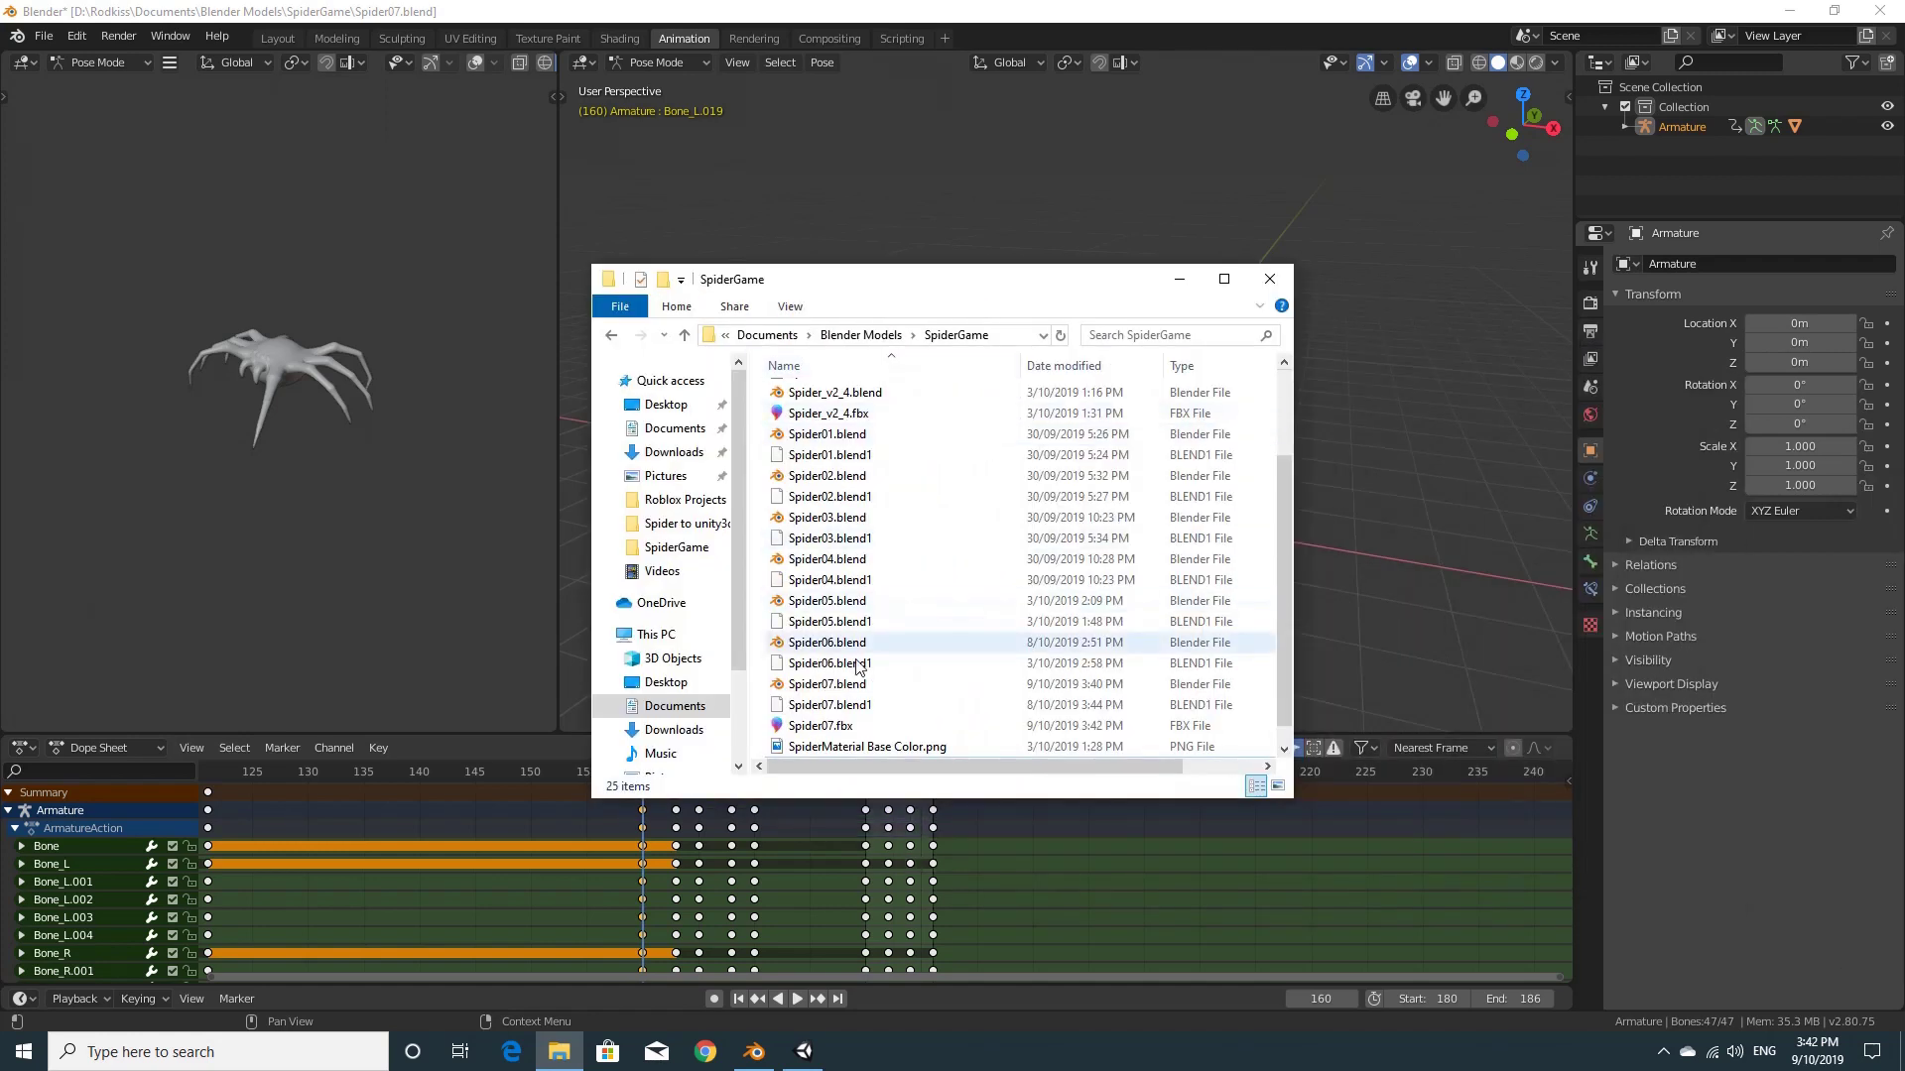
pyautogui.click(839, 728)
pyautogui.scroll(-1, 909, 730)
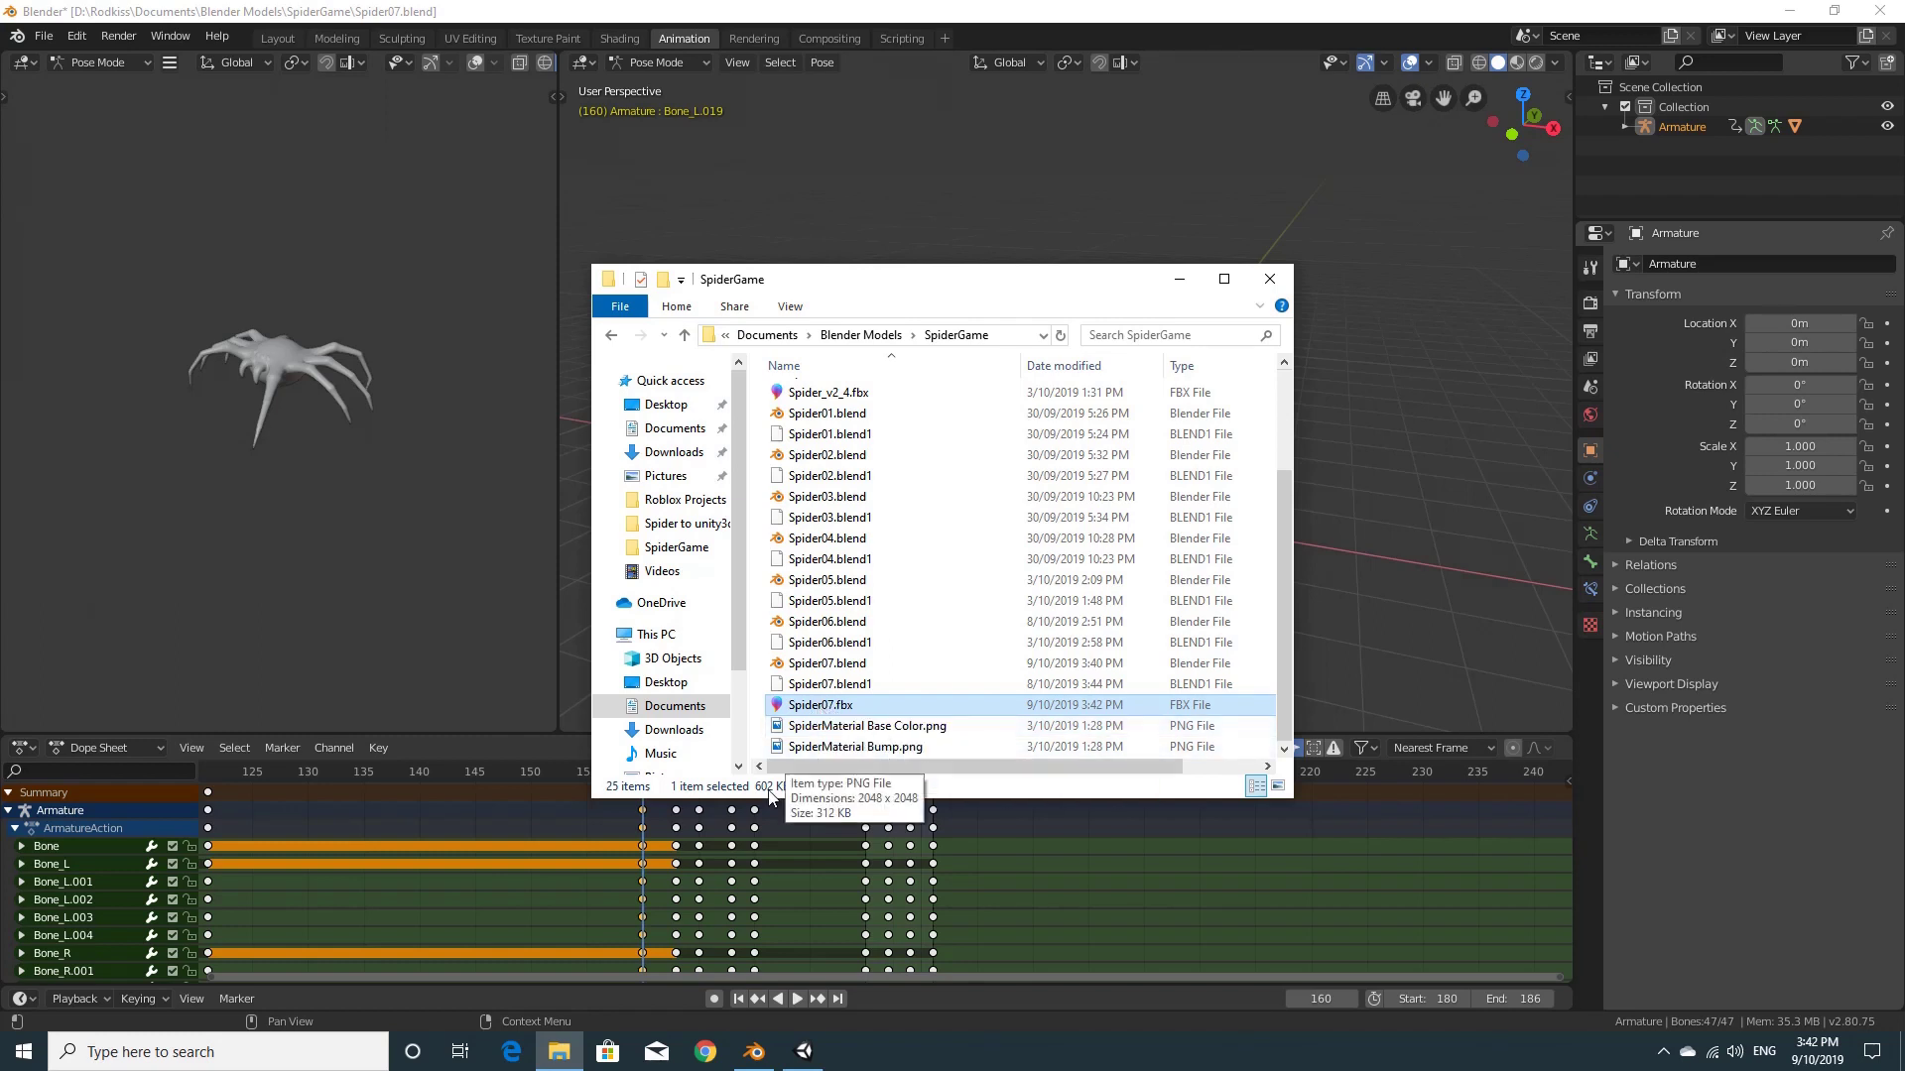
# Drag Spider07.fbx from the SpiderGame folder into Unity's Assets and close File Explorer
pyautogui.click(799, 1050)
pyautogui.click(559, 1052)
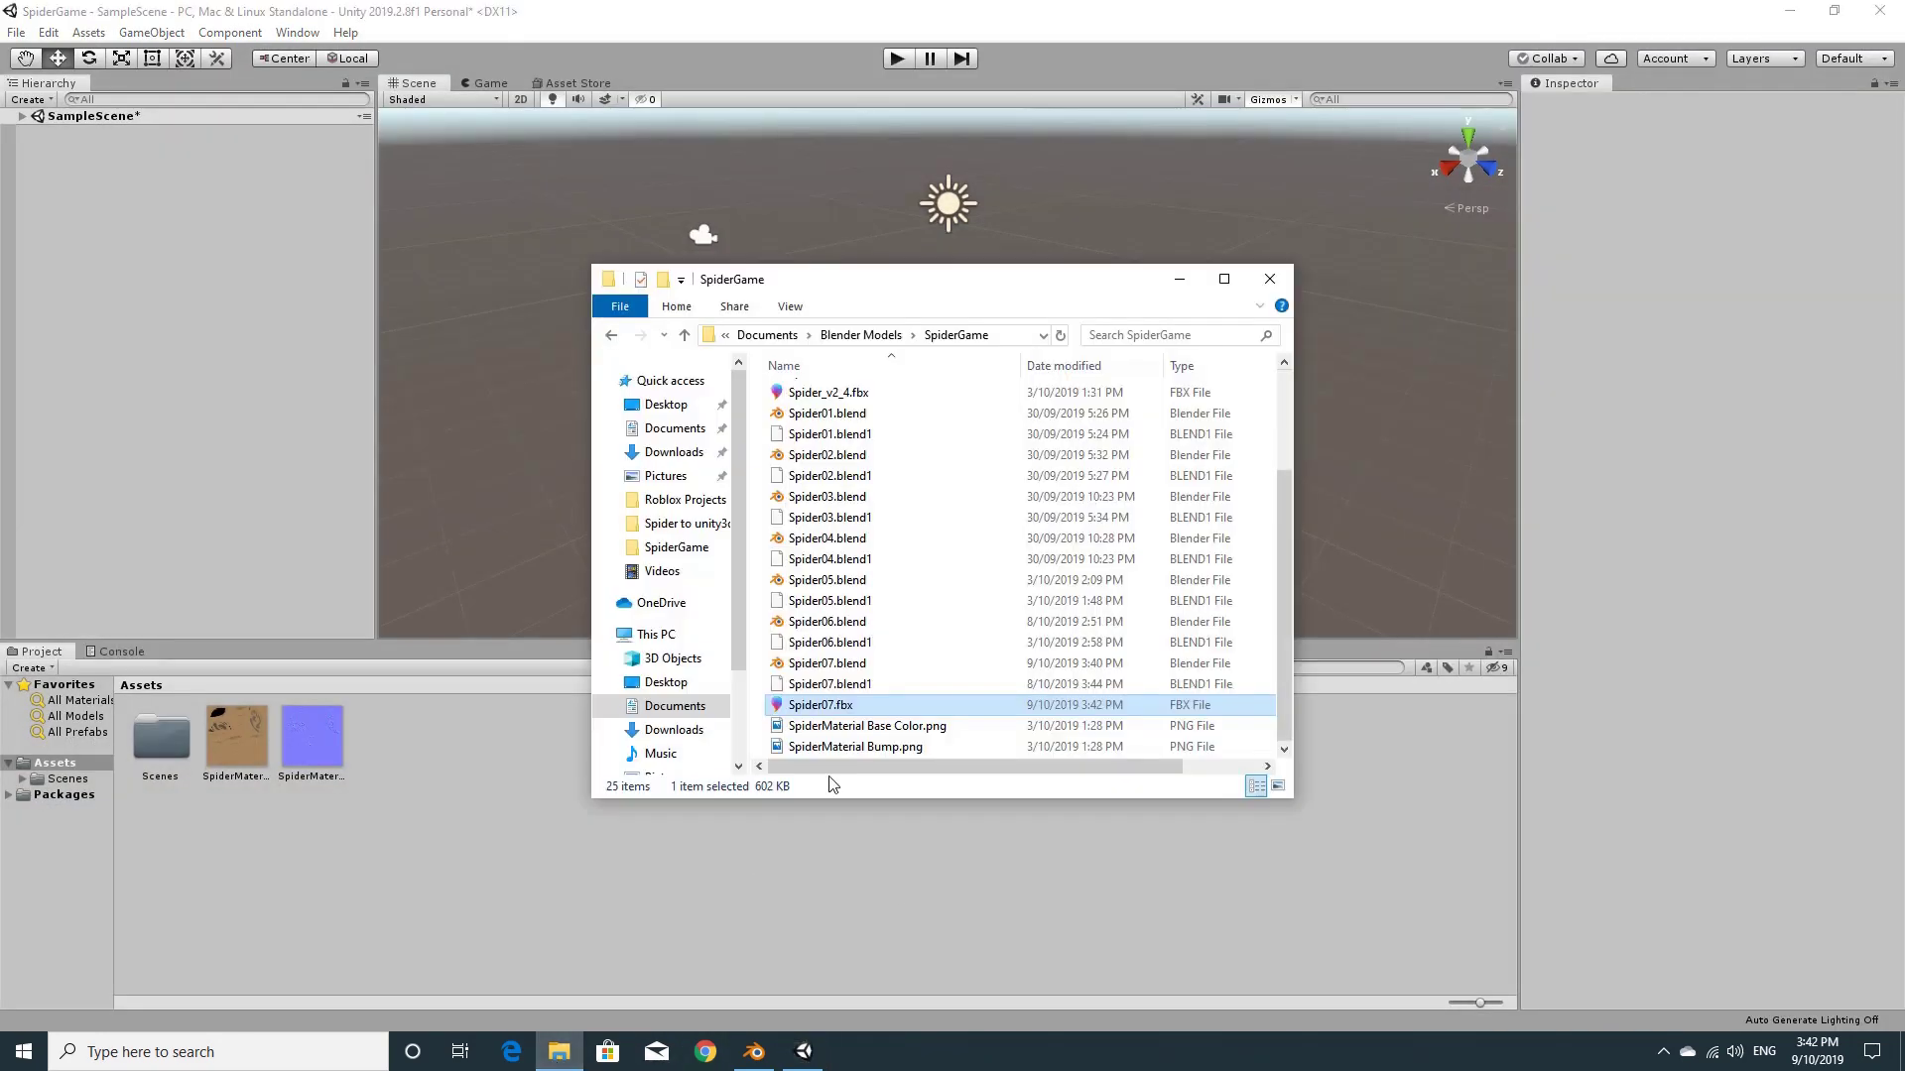
pyautogui.moveTo(970, 301); pyautogui.dragTo(1295, 393)
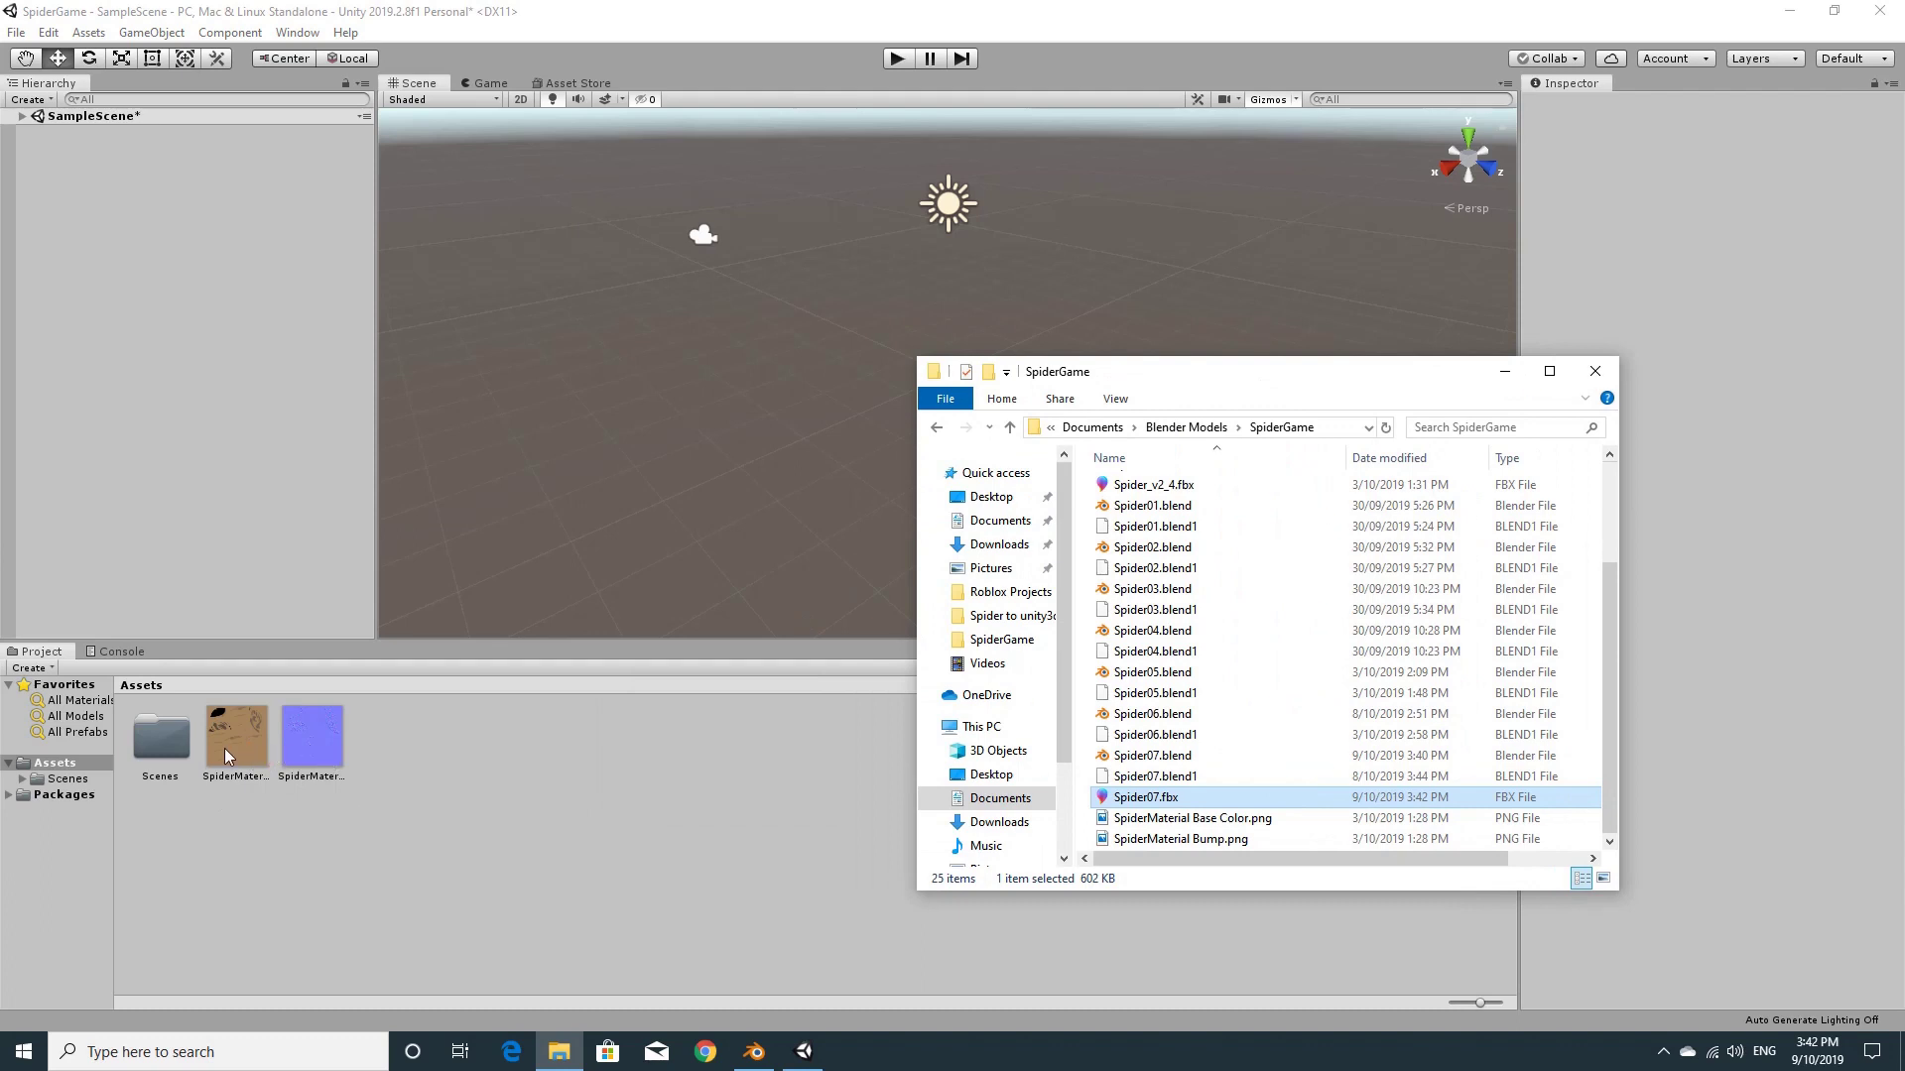
pyautogui.moveTo(1147, 799); pyautogui.dragTo(442, 764)
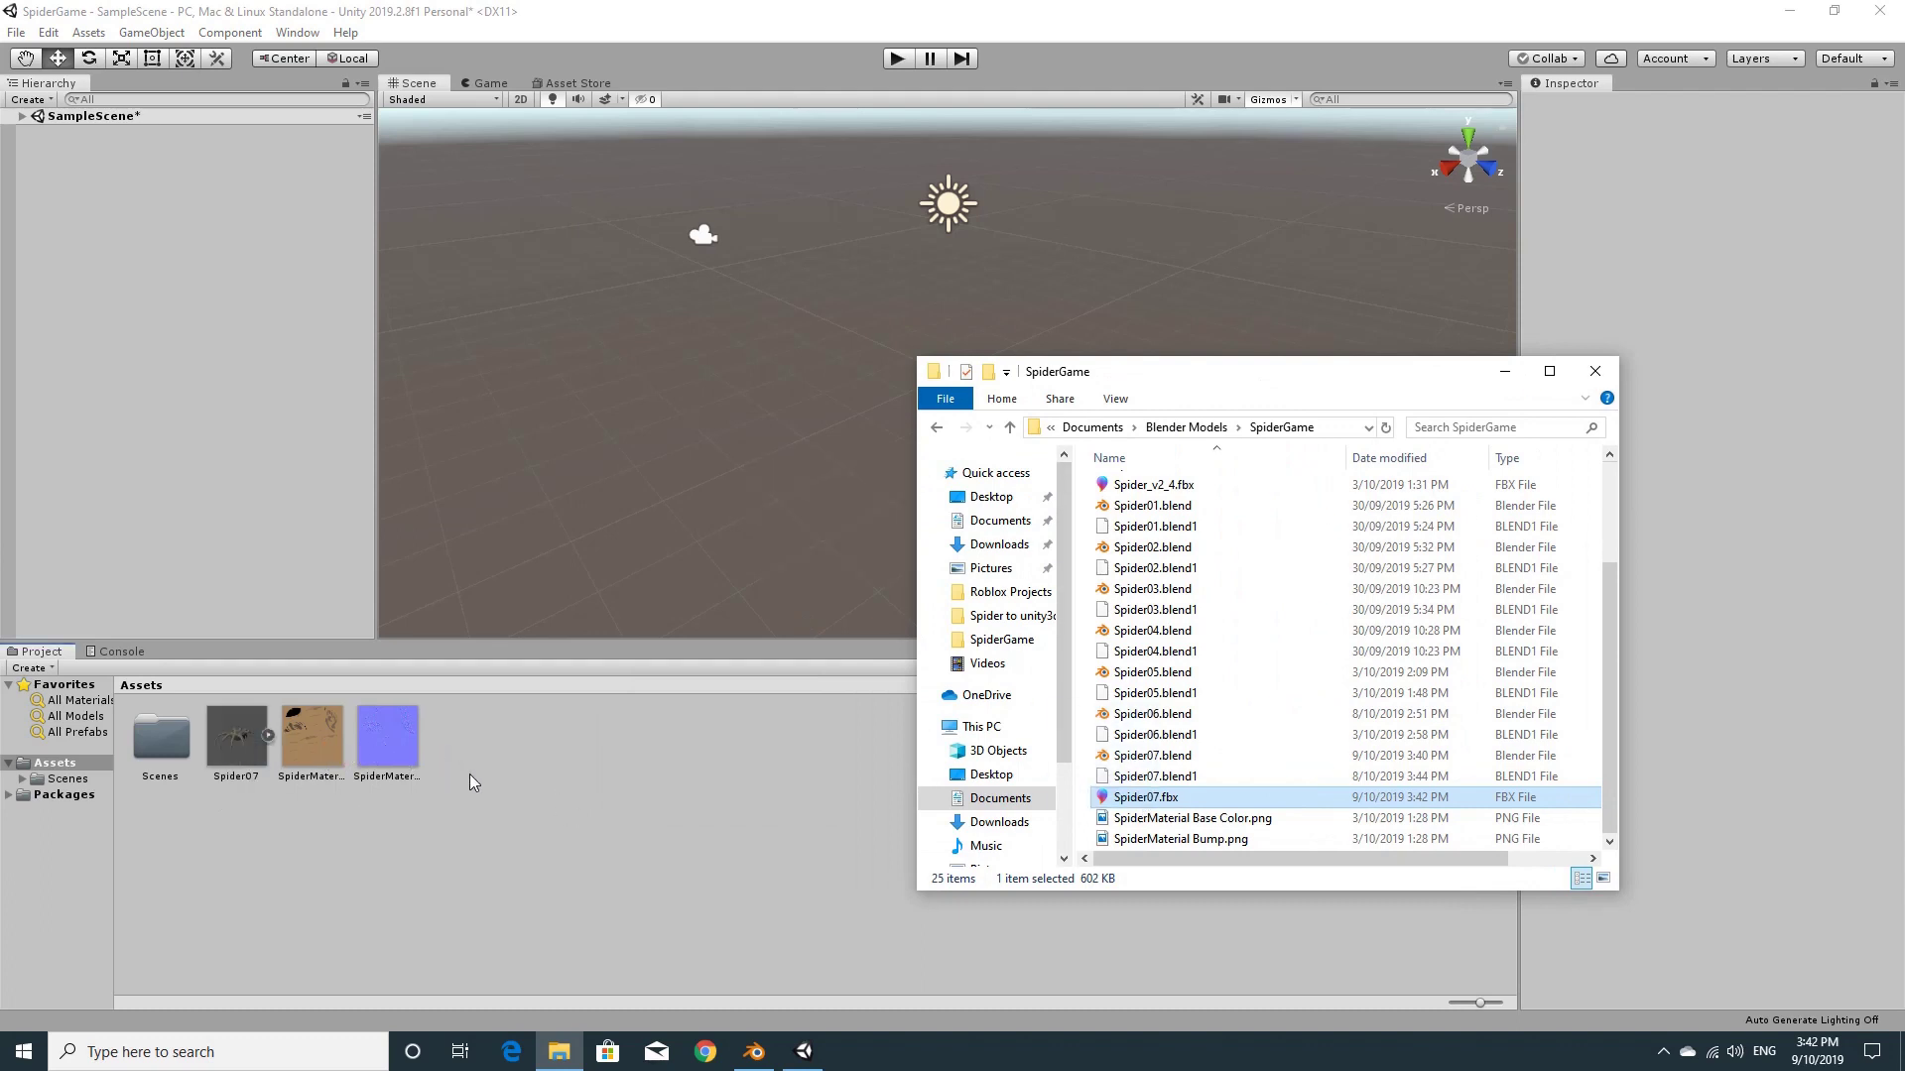
pyautogui.click(1505, 371)
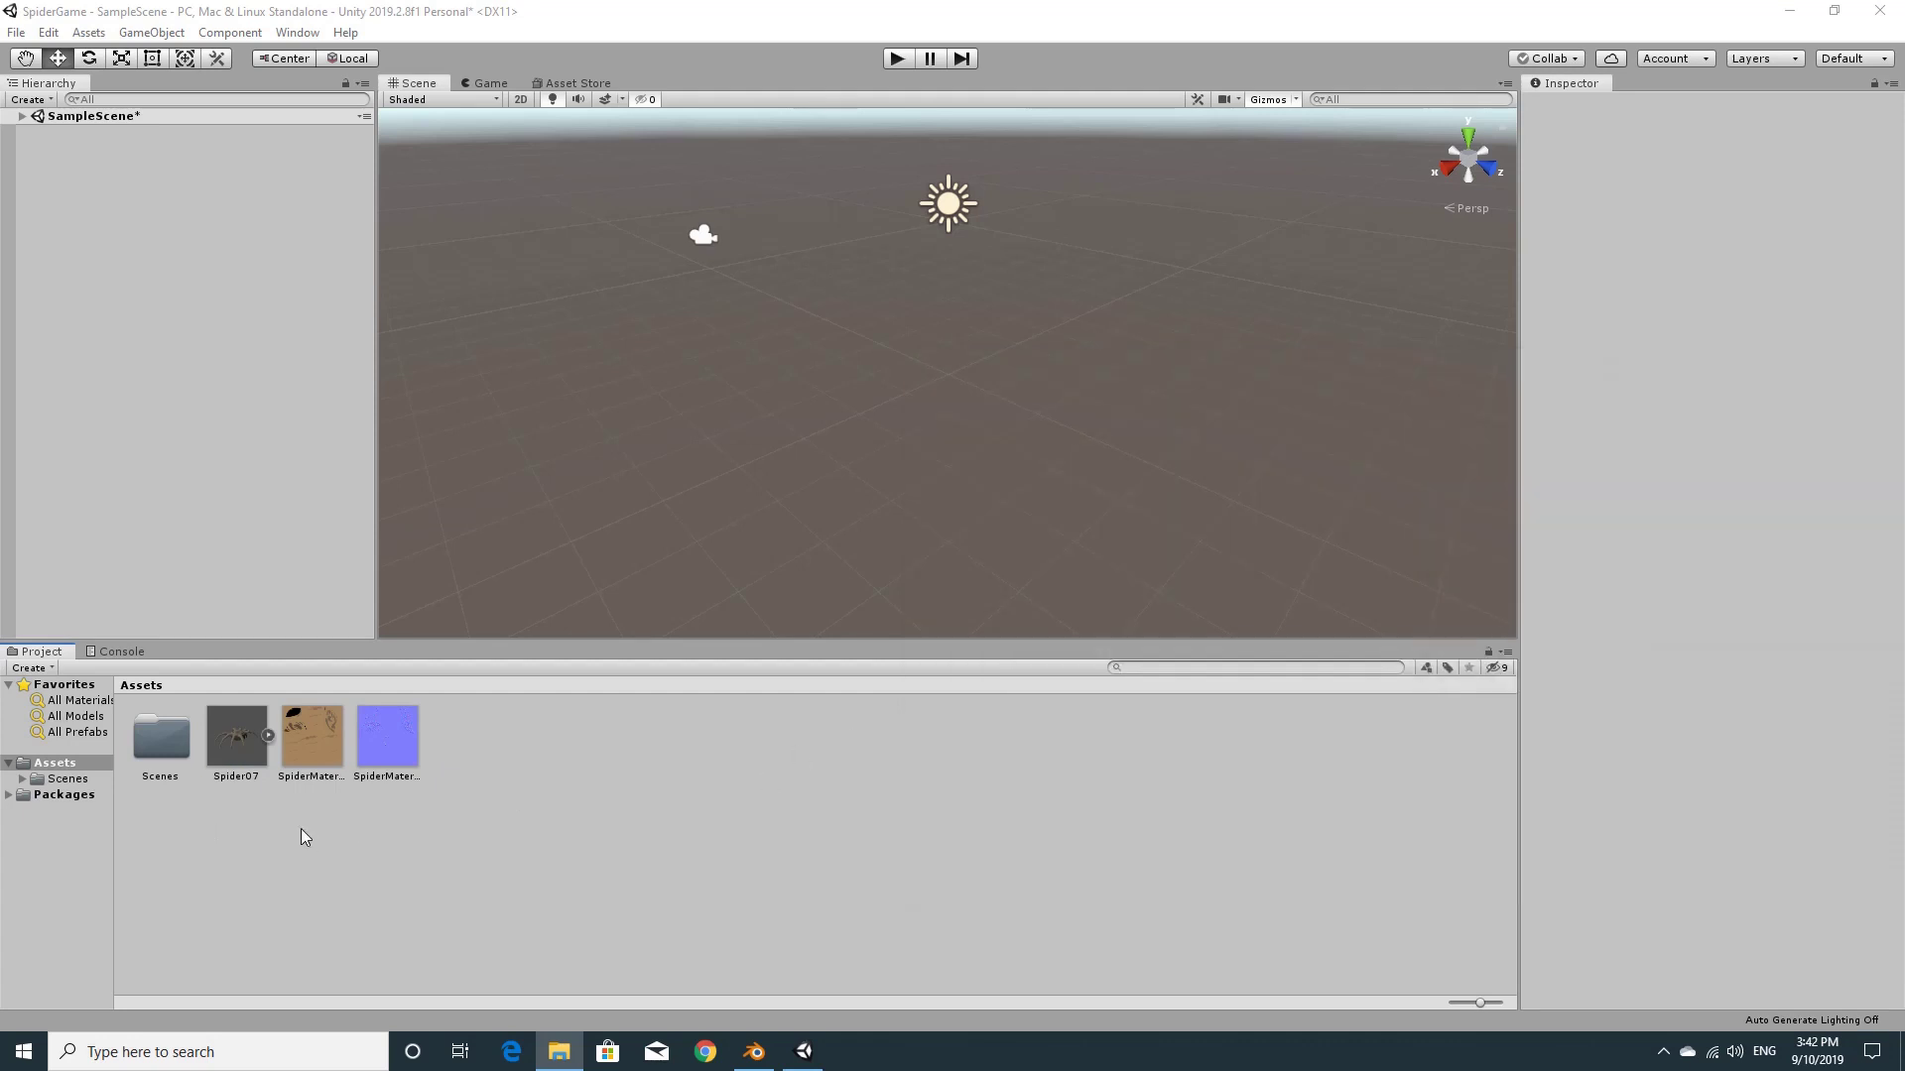
# Check Spider07's Model, Rig and Animation settings: Generic rig, one clip spanning frames 0–185
pyautogui.click(235, 743)
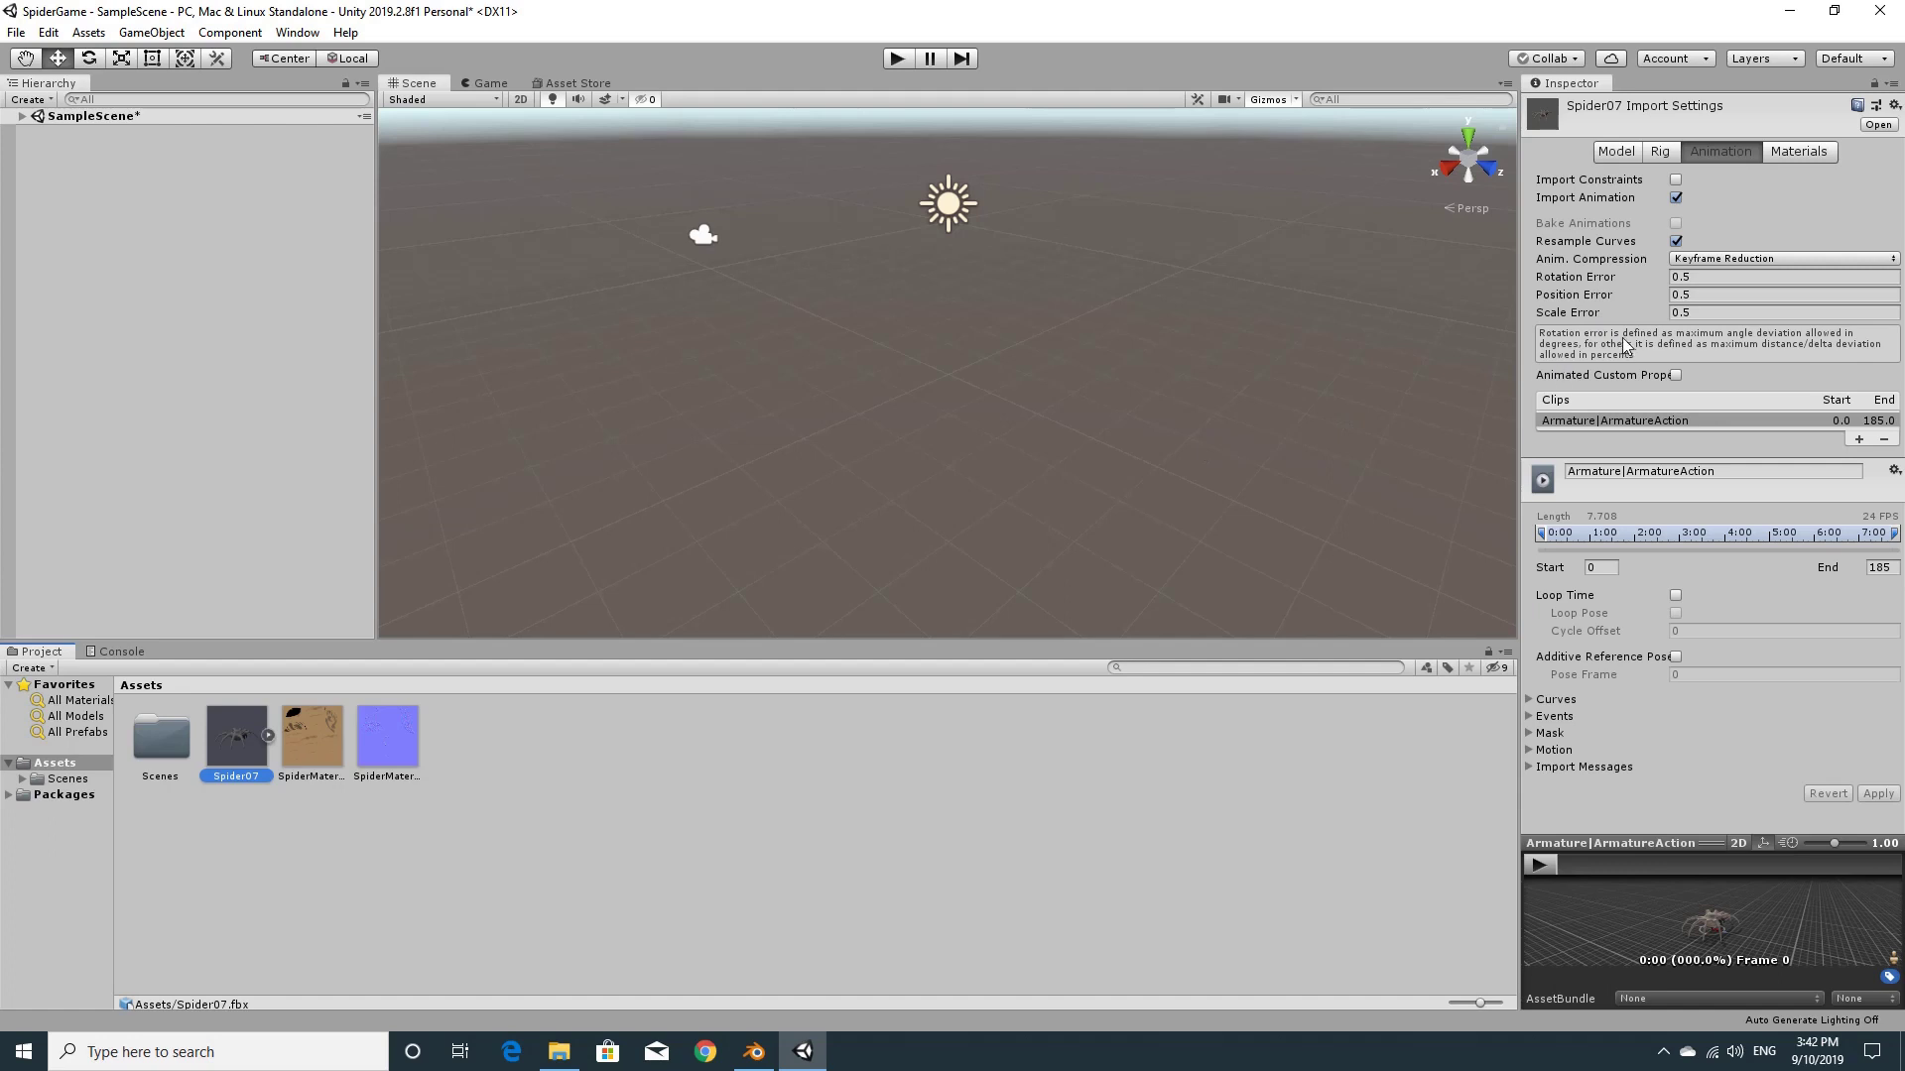
pyautogui.click(1623, 152)
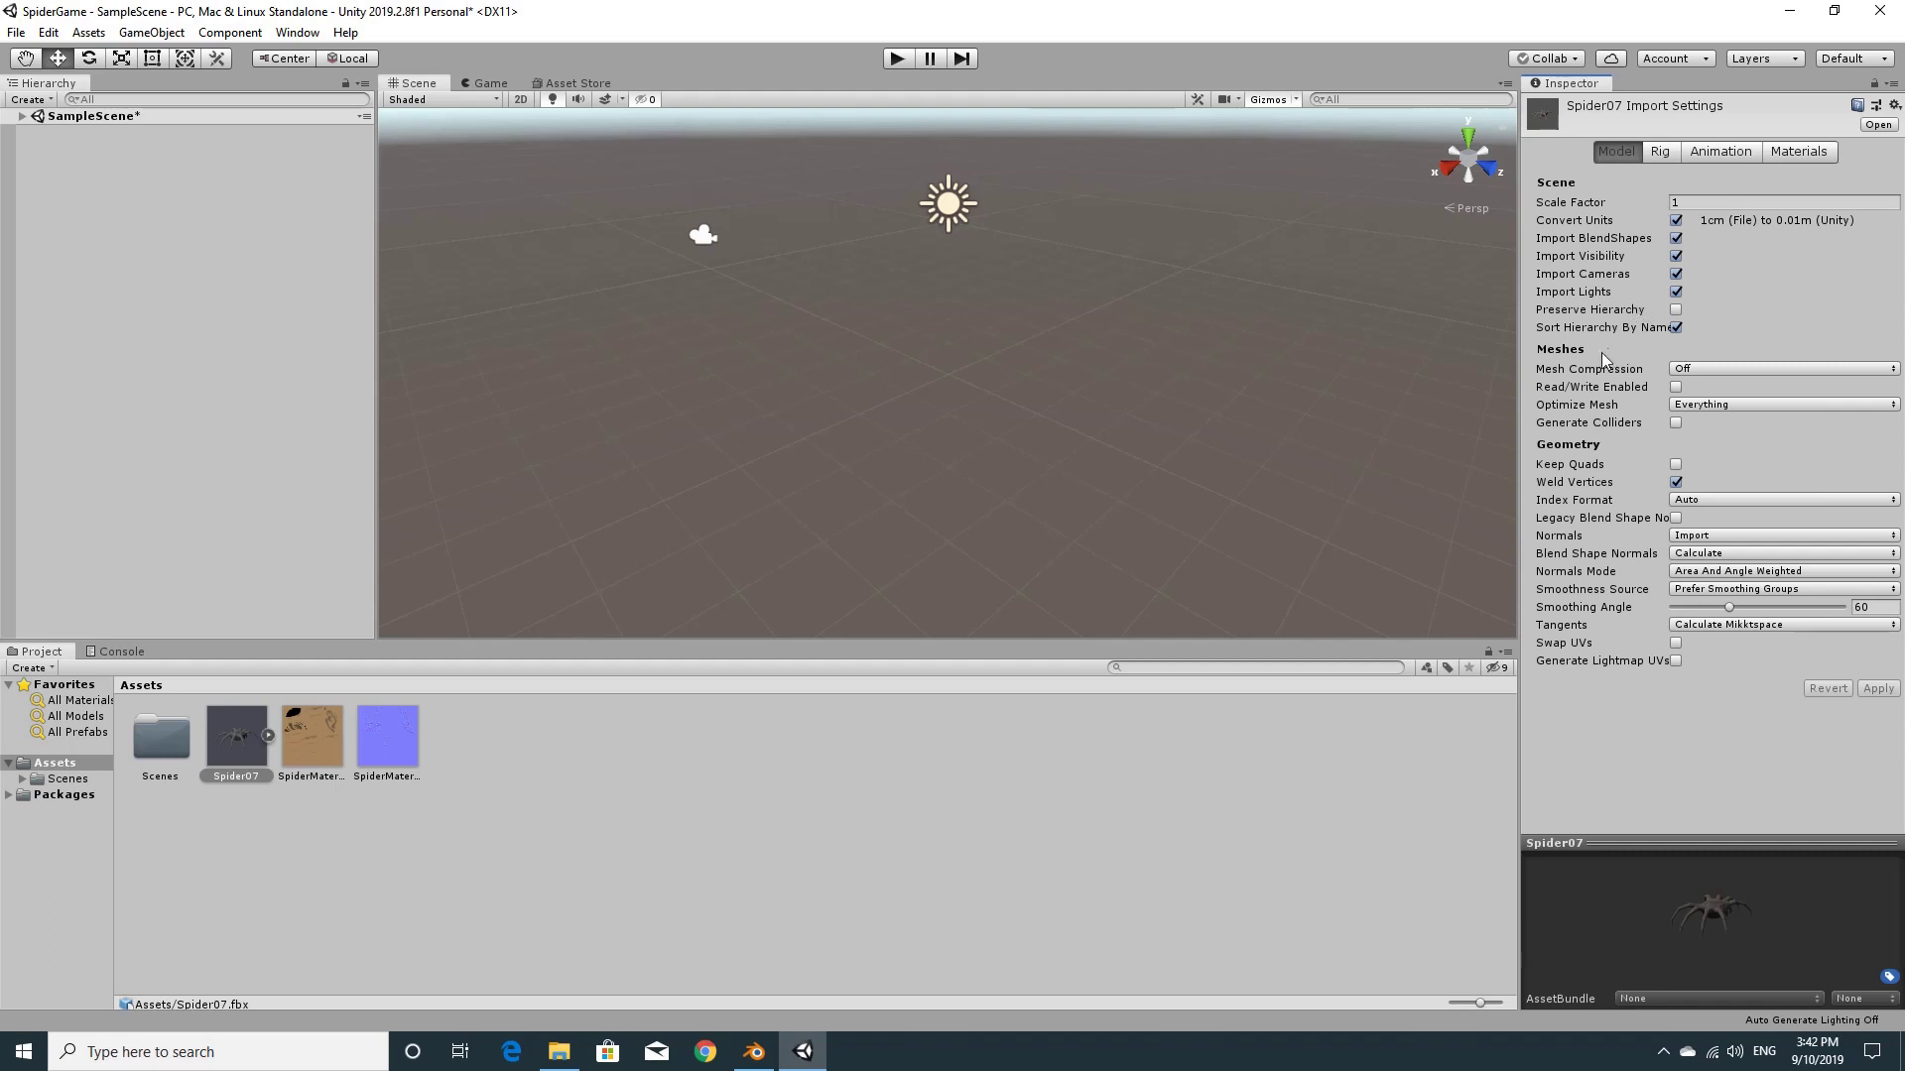
pyautogui.click(1673, 159)
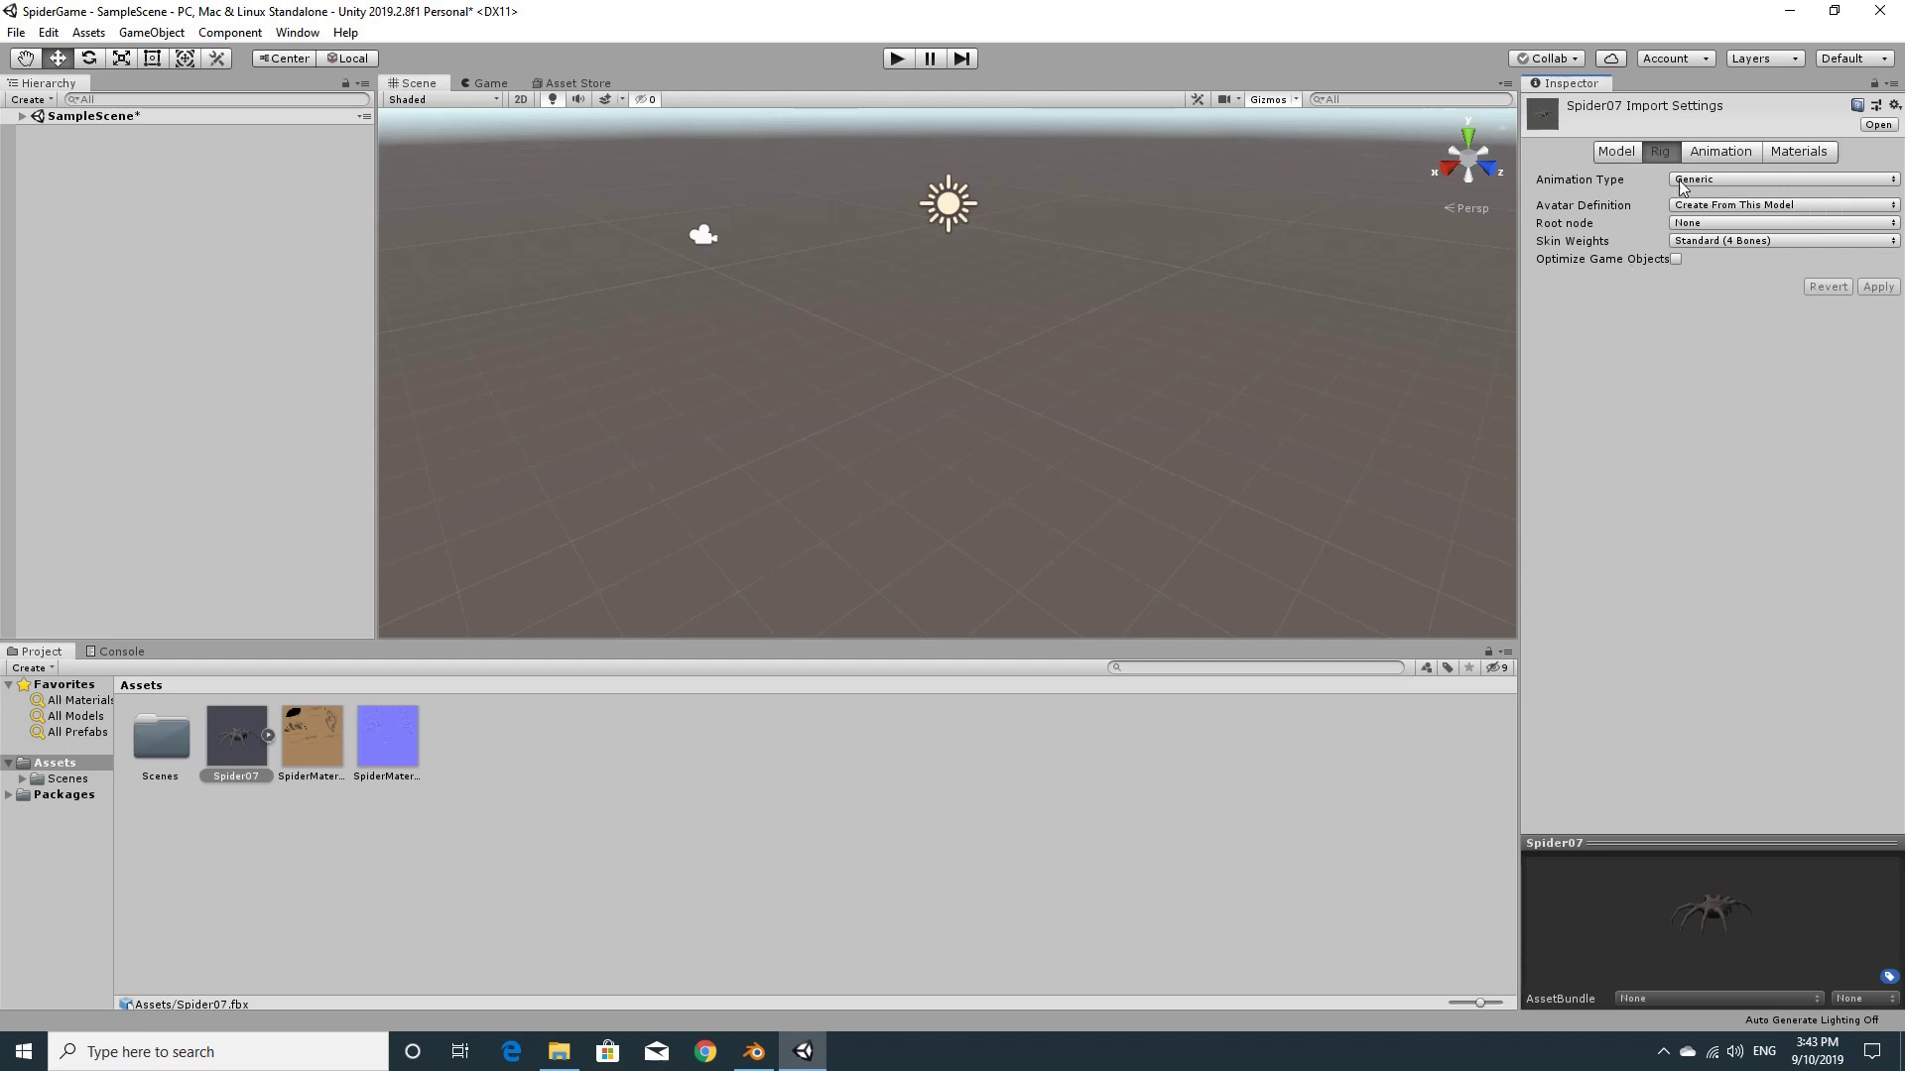
pyautogui.click(1706, 157)
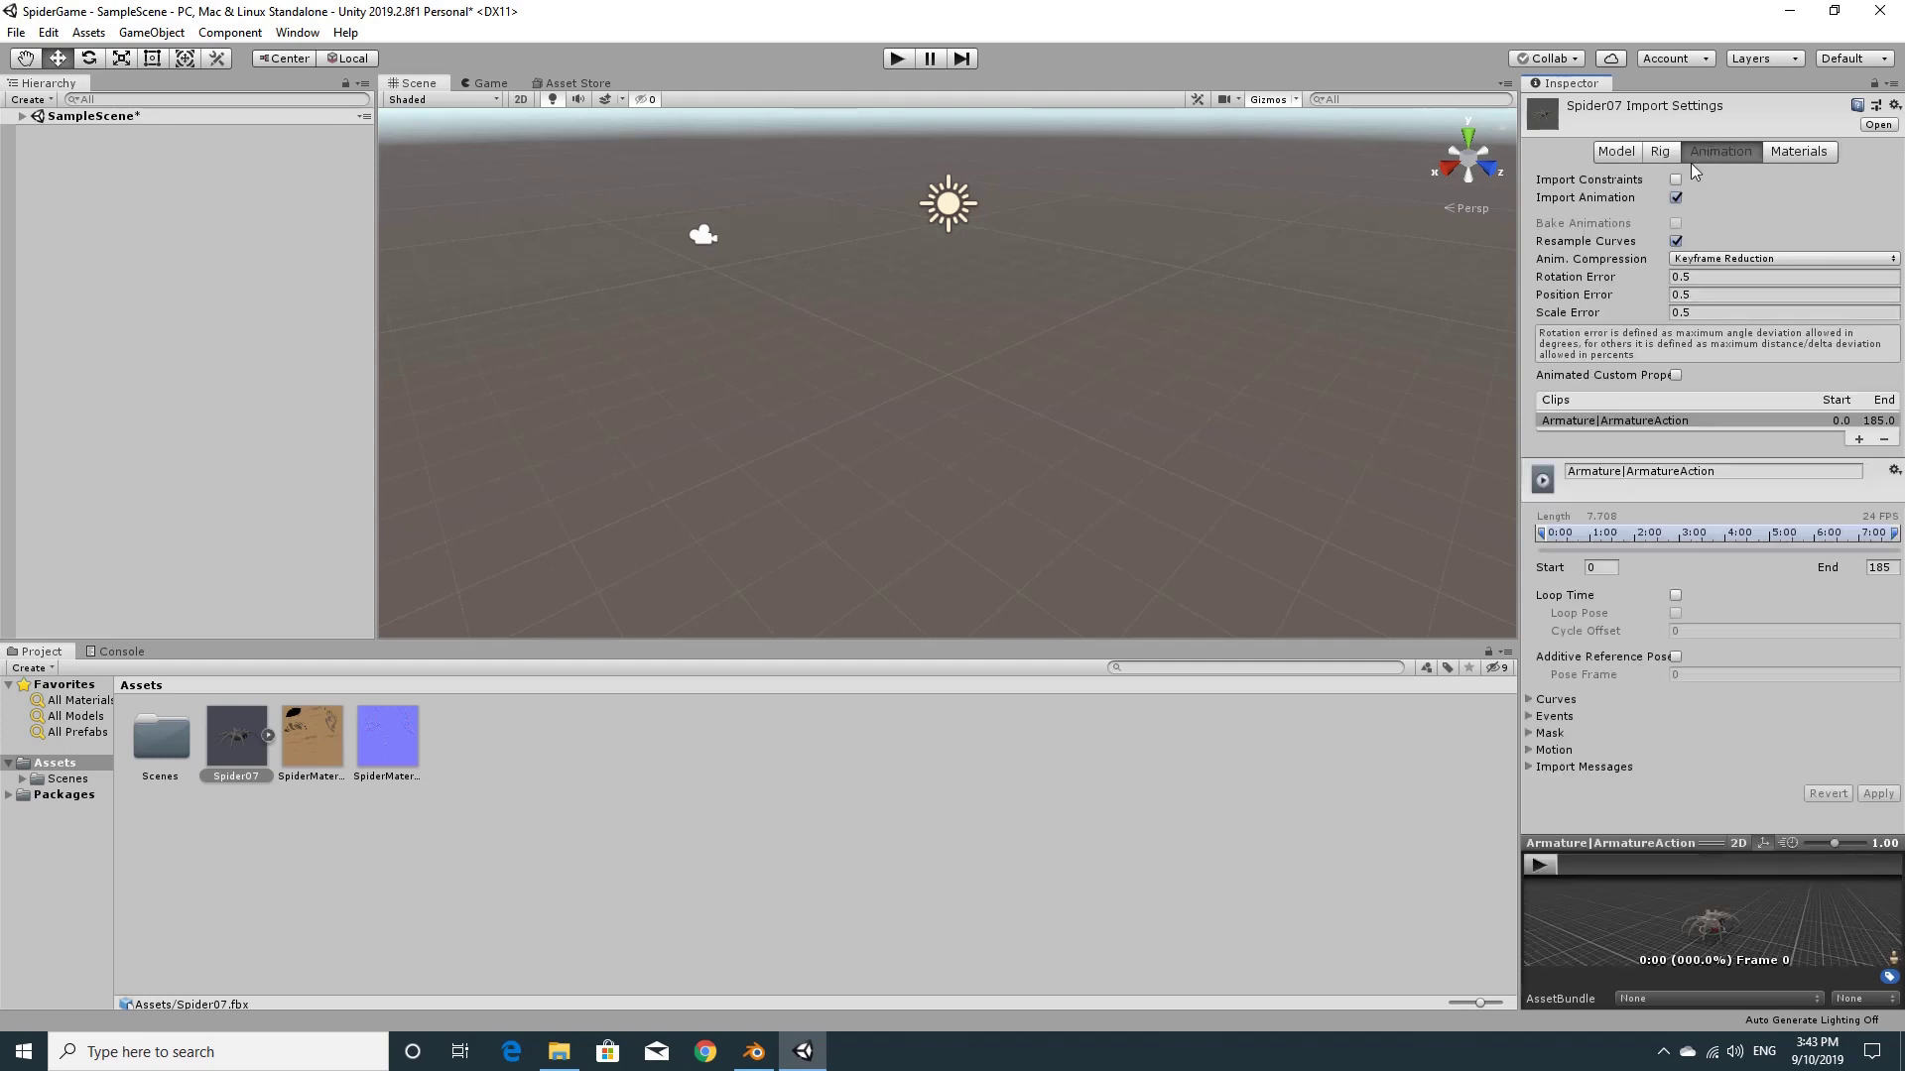
# Extract Spider07's embedded material into the Assets folder and select the new SpiderMaterial
pyautogui.click(1785, 153)
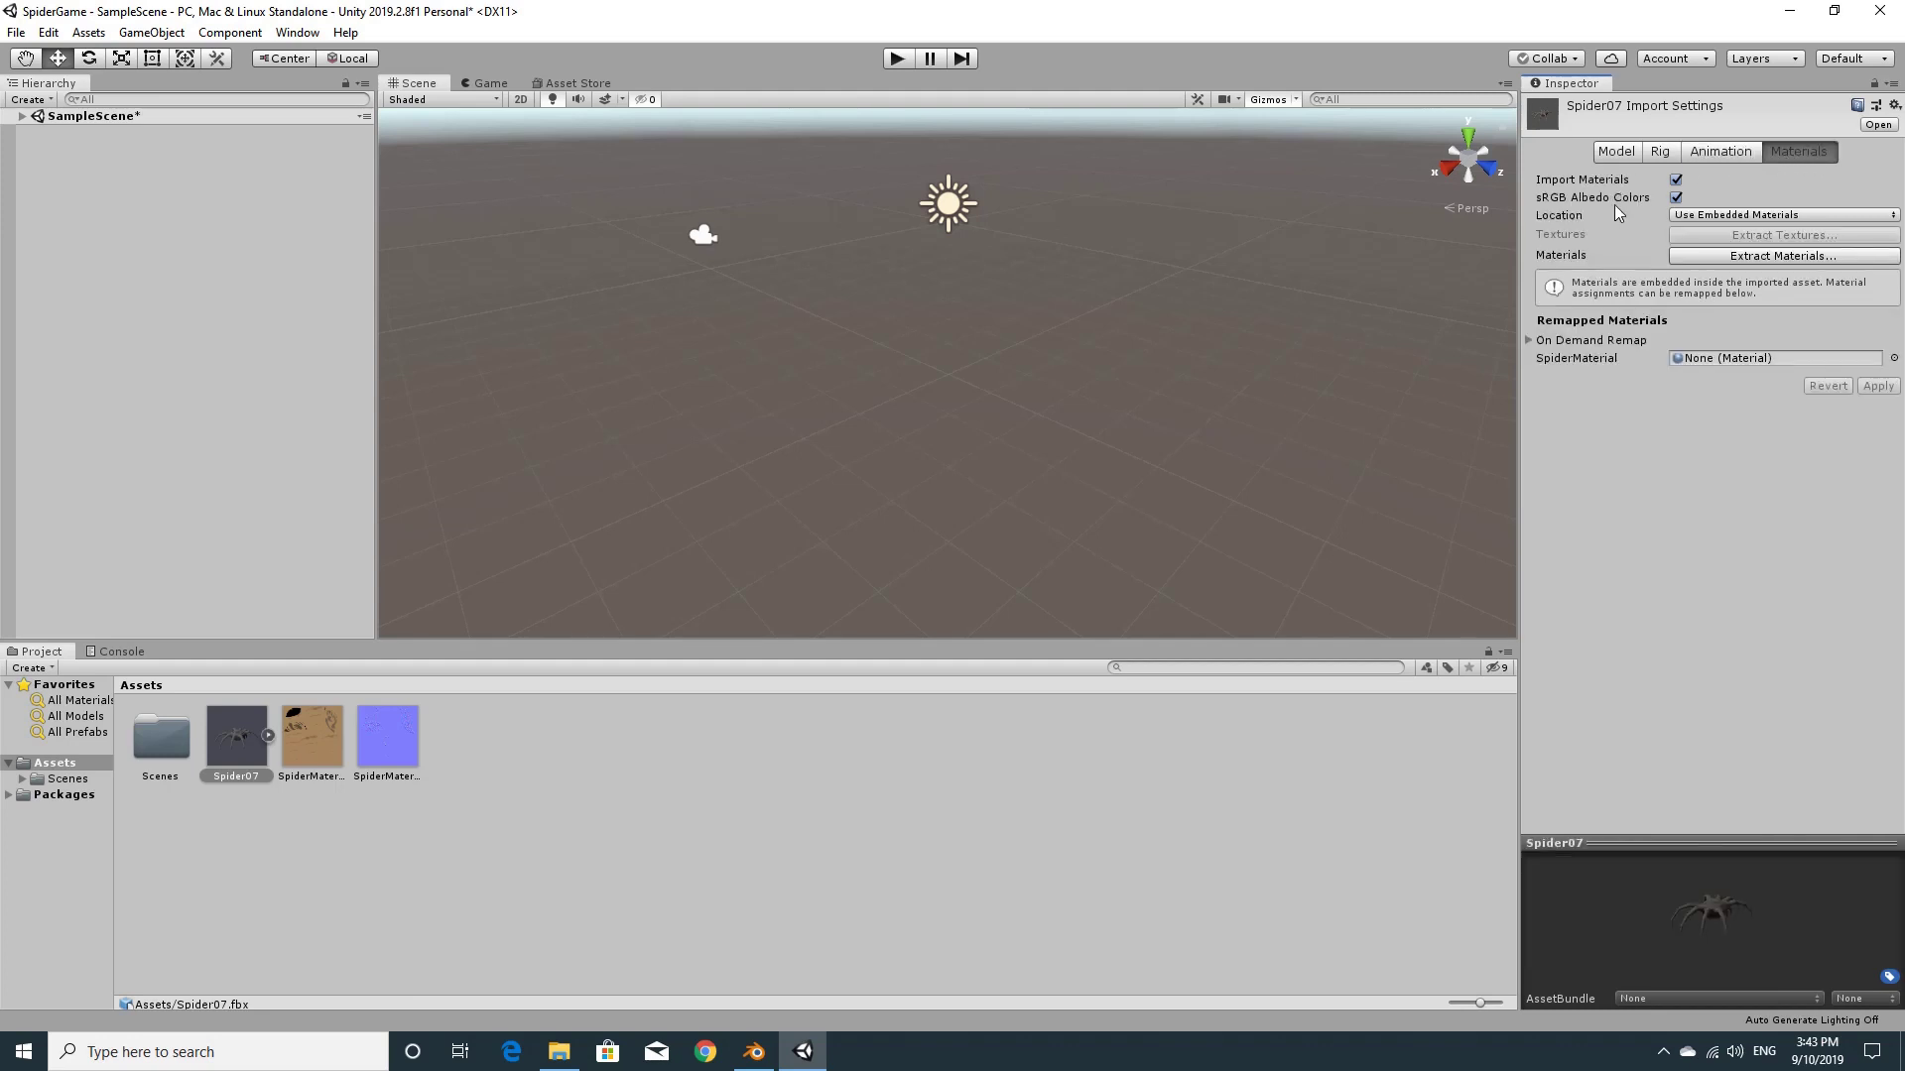
pyautogui.click(1753, 260)
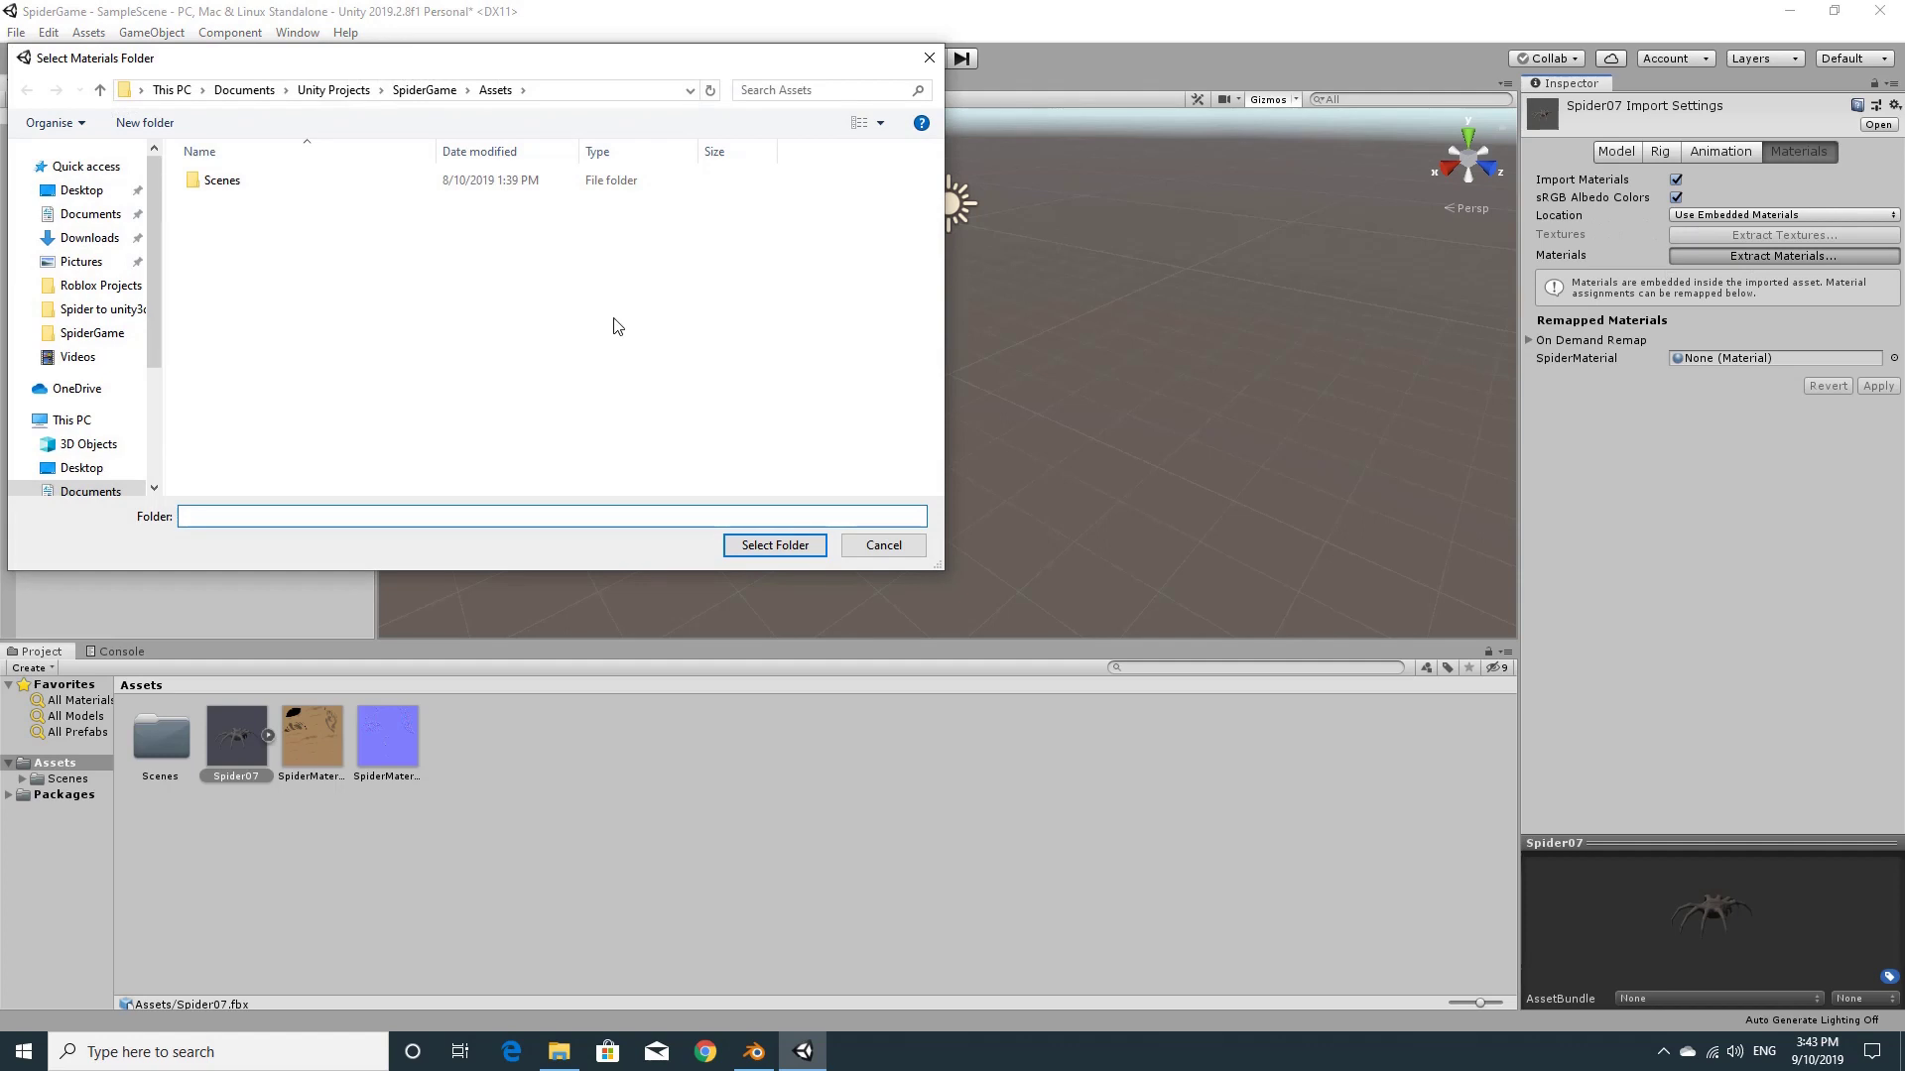
pyautogui.click(760, 546)
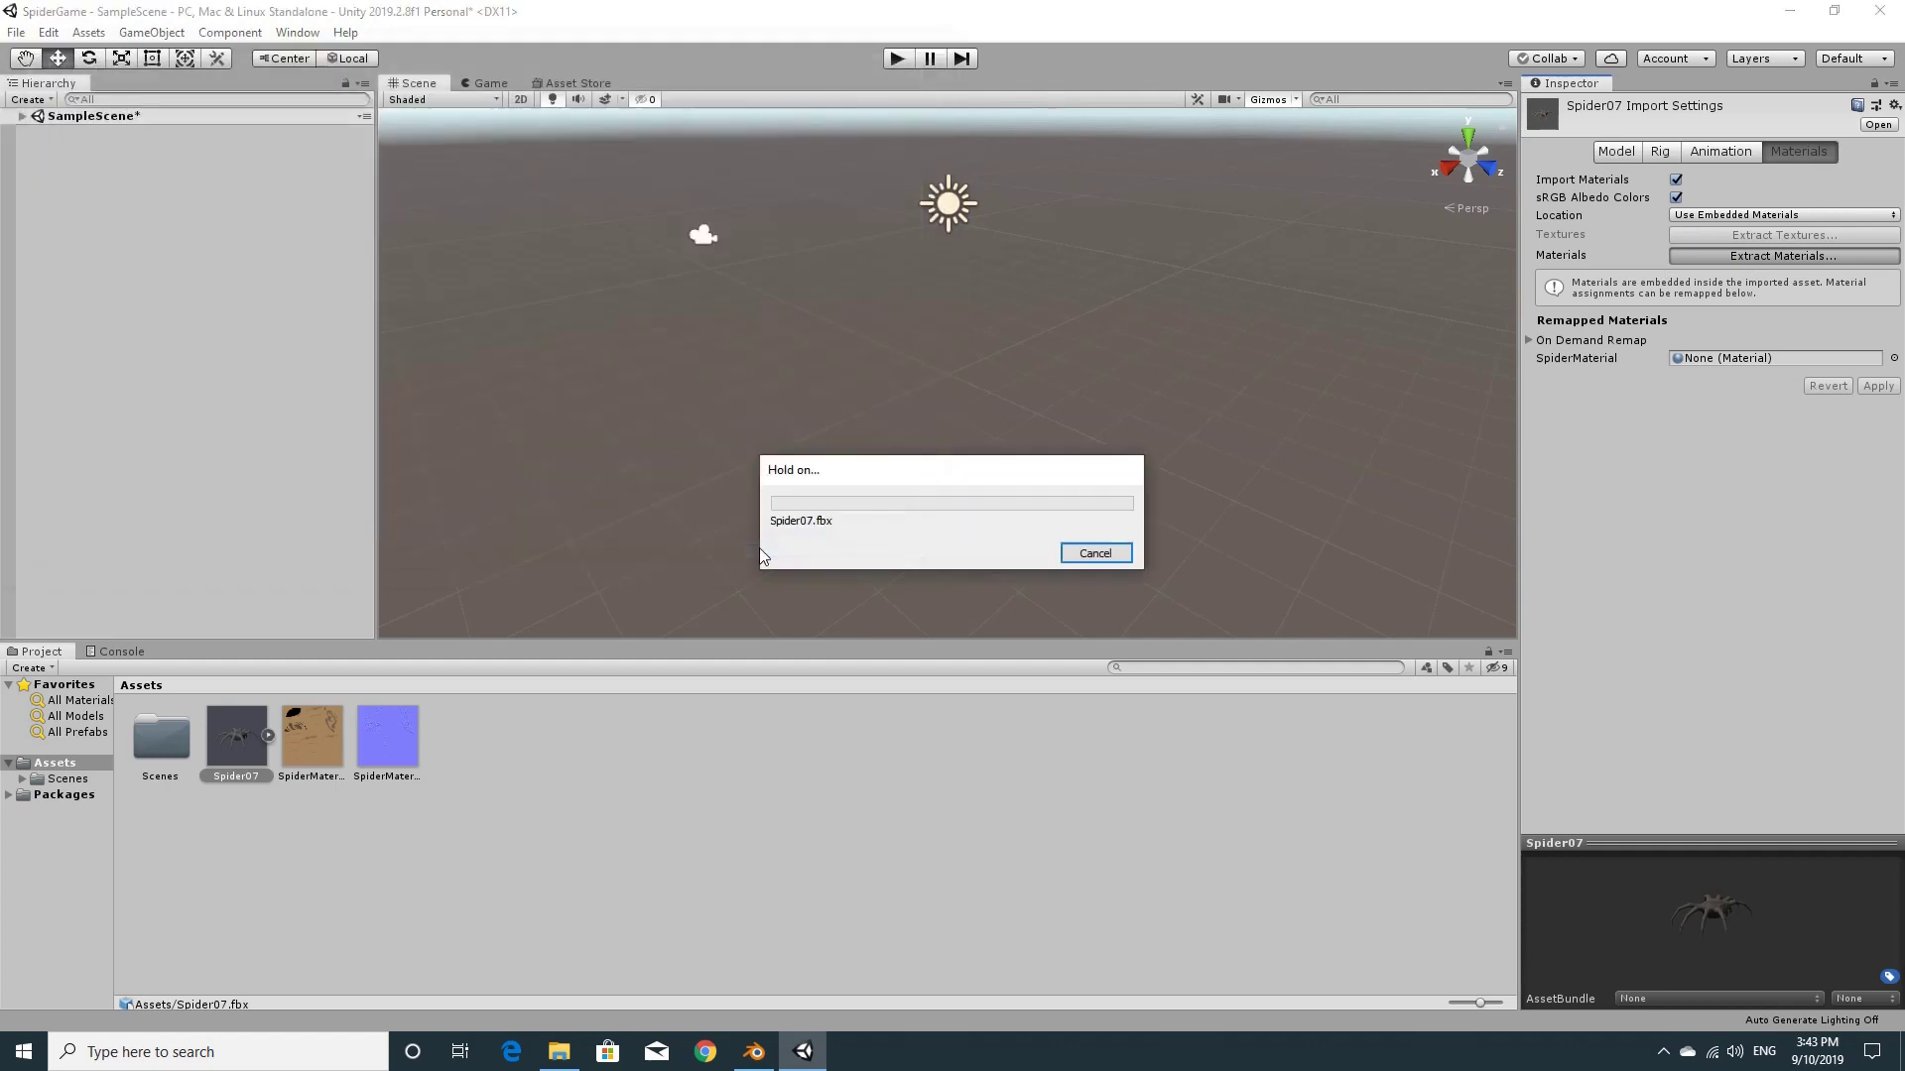
pyautogui.click(308, 749)
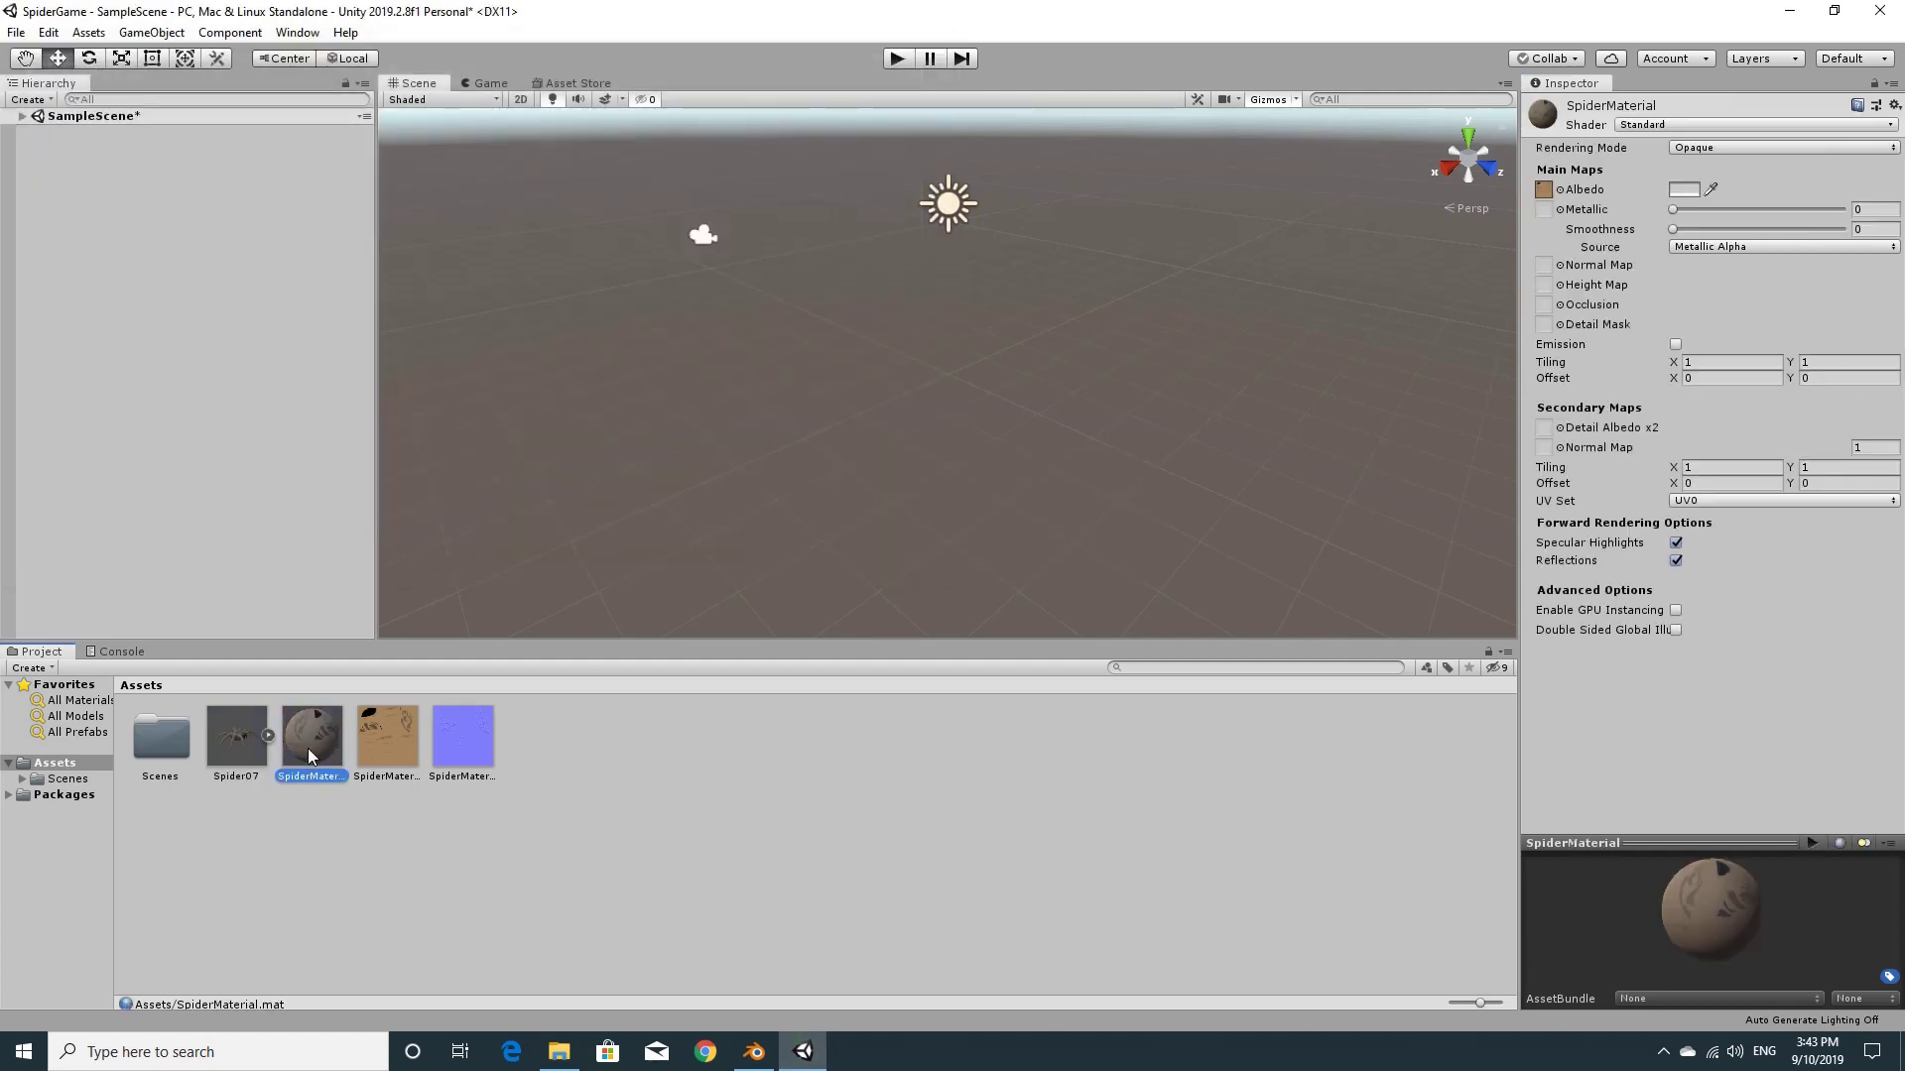
# Keep the bump texture's type as Normal map, set Bumpiness to 0.1, and apply
pyautogui.click(467, 744)
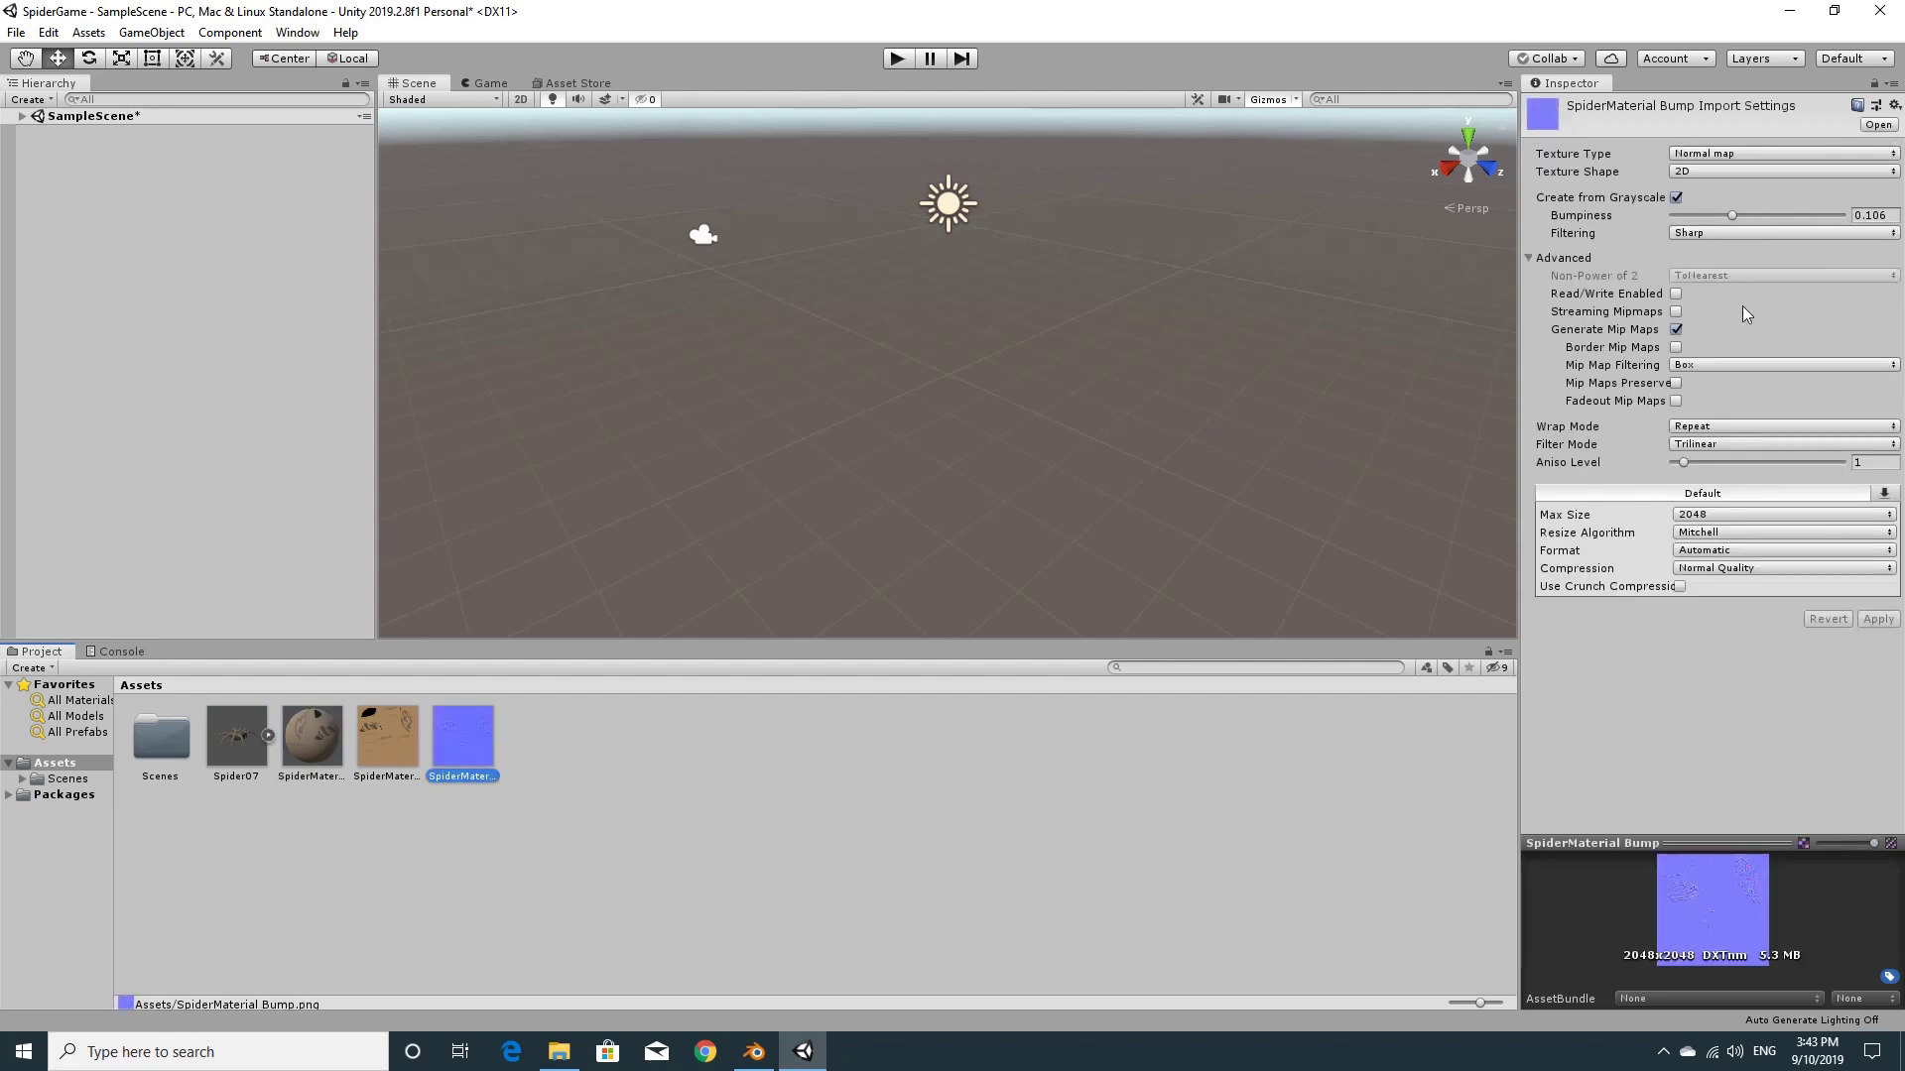
pyautogui.click(1684, 155)
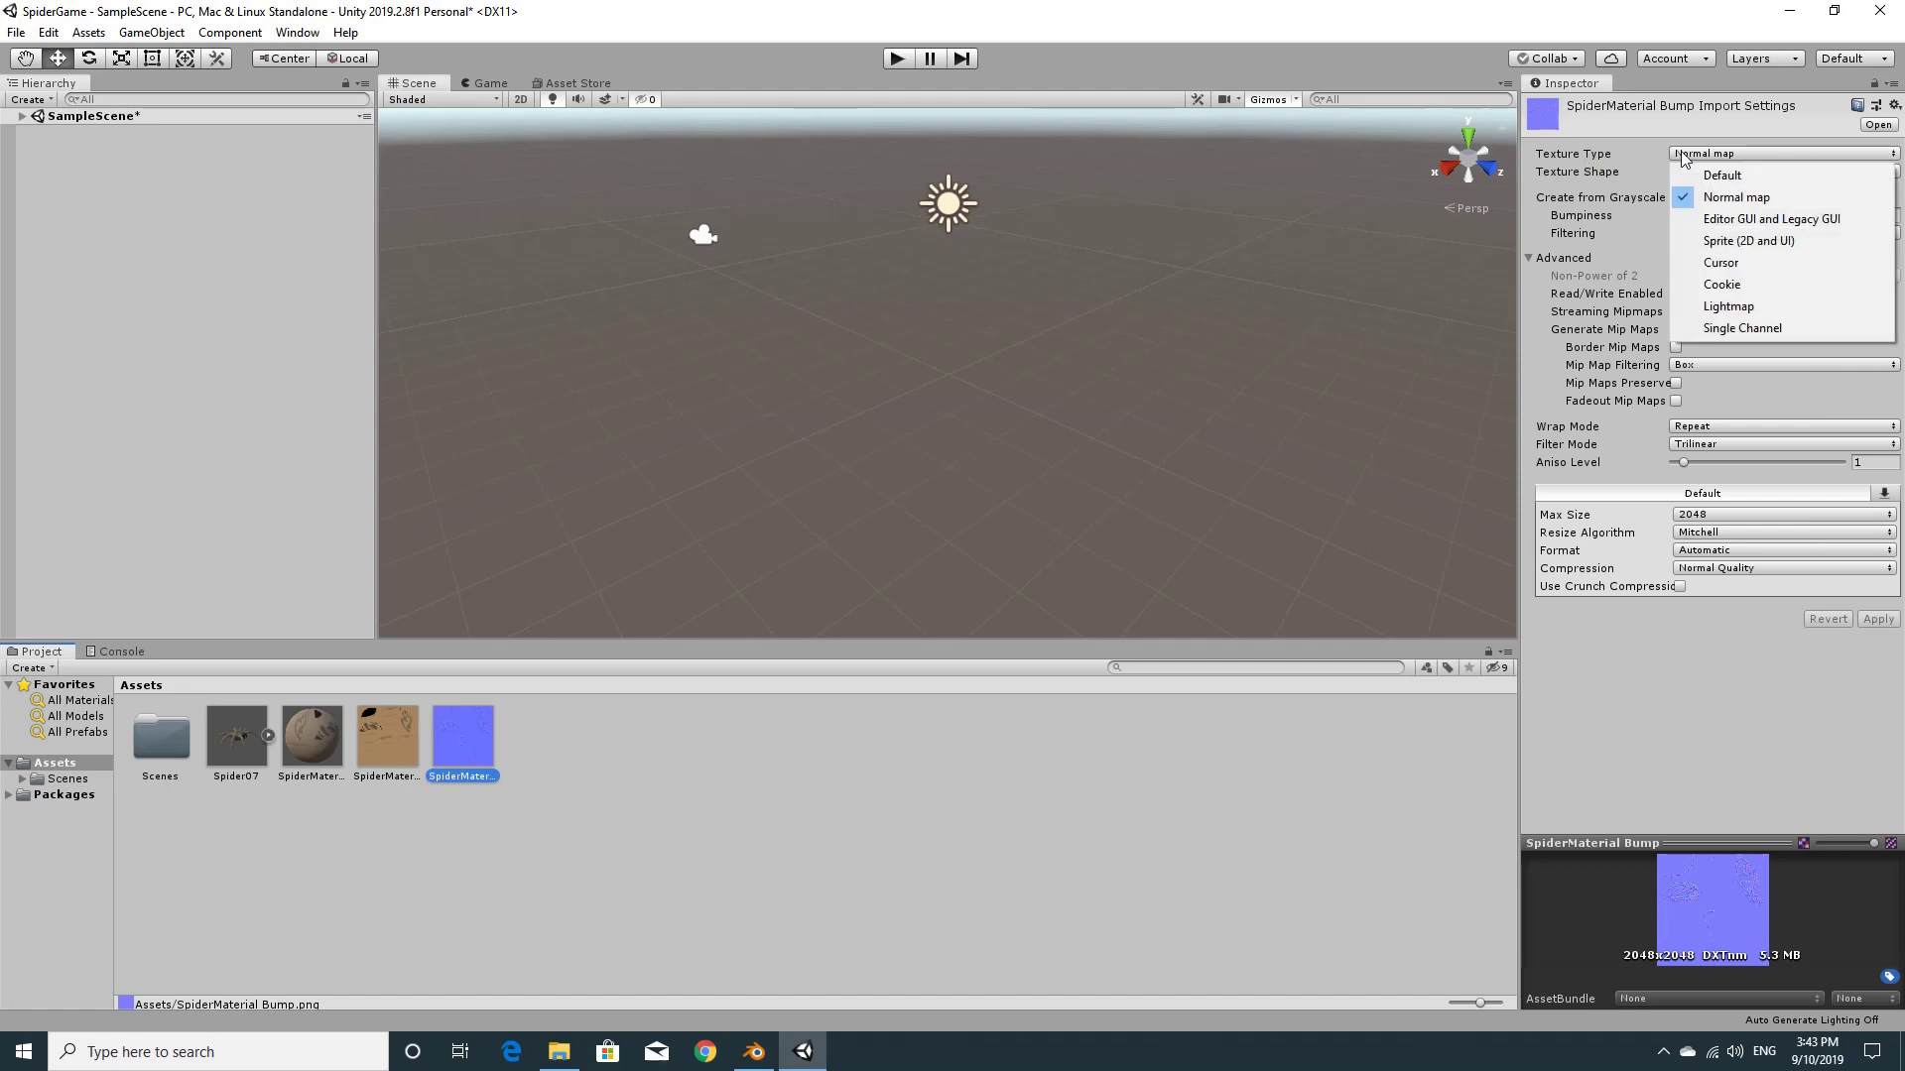
pyautogui.click(1731, 198)
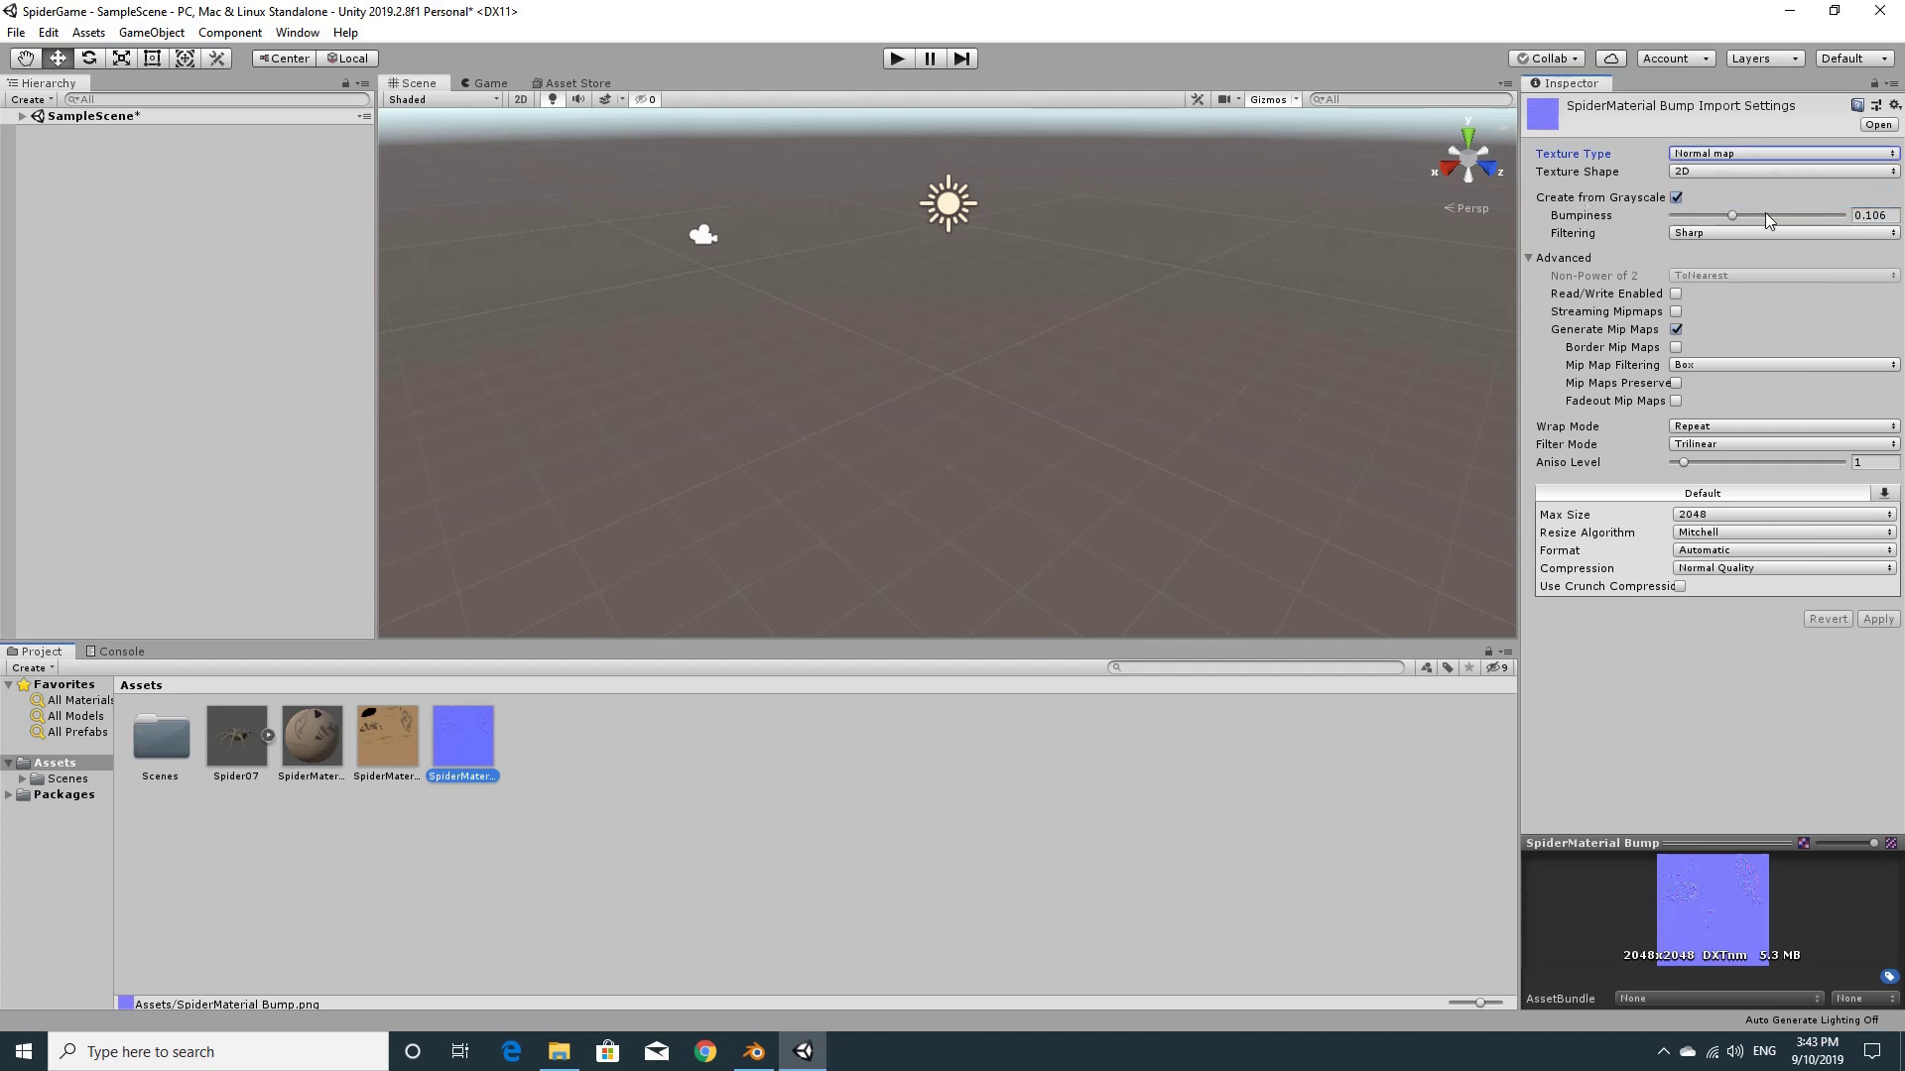
pyautogui.click(1885, 218)
pyautogui.write('0.1')
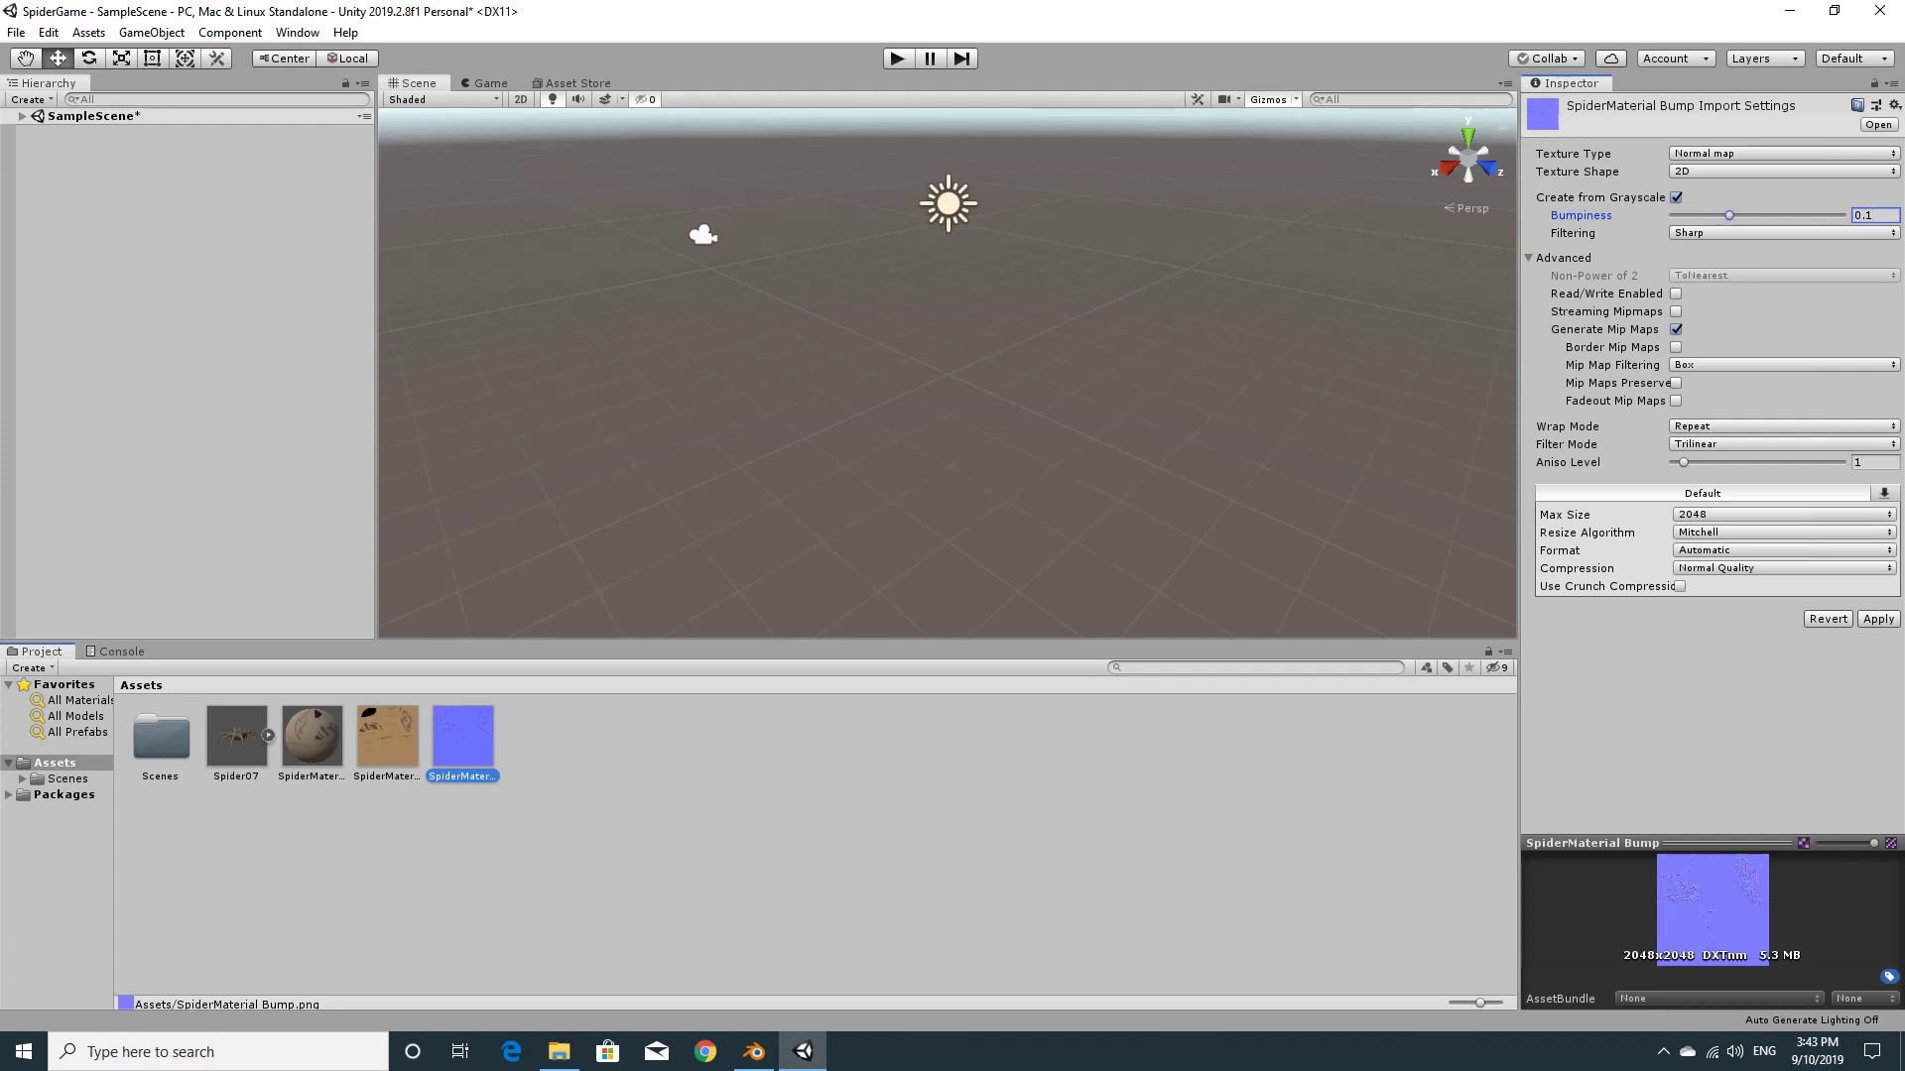
pyautogui.click(1877, 619)
# Drag Spider07 into the Hierarchy and drop the bump texture into SpiderMaterial's Normal Map slot
pyautogui.moveTo(253, 744); pyautogui.dragTo(95, 263)
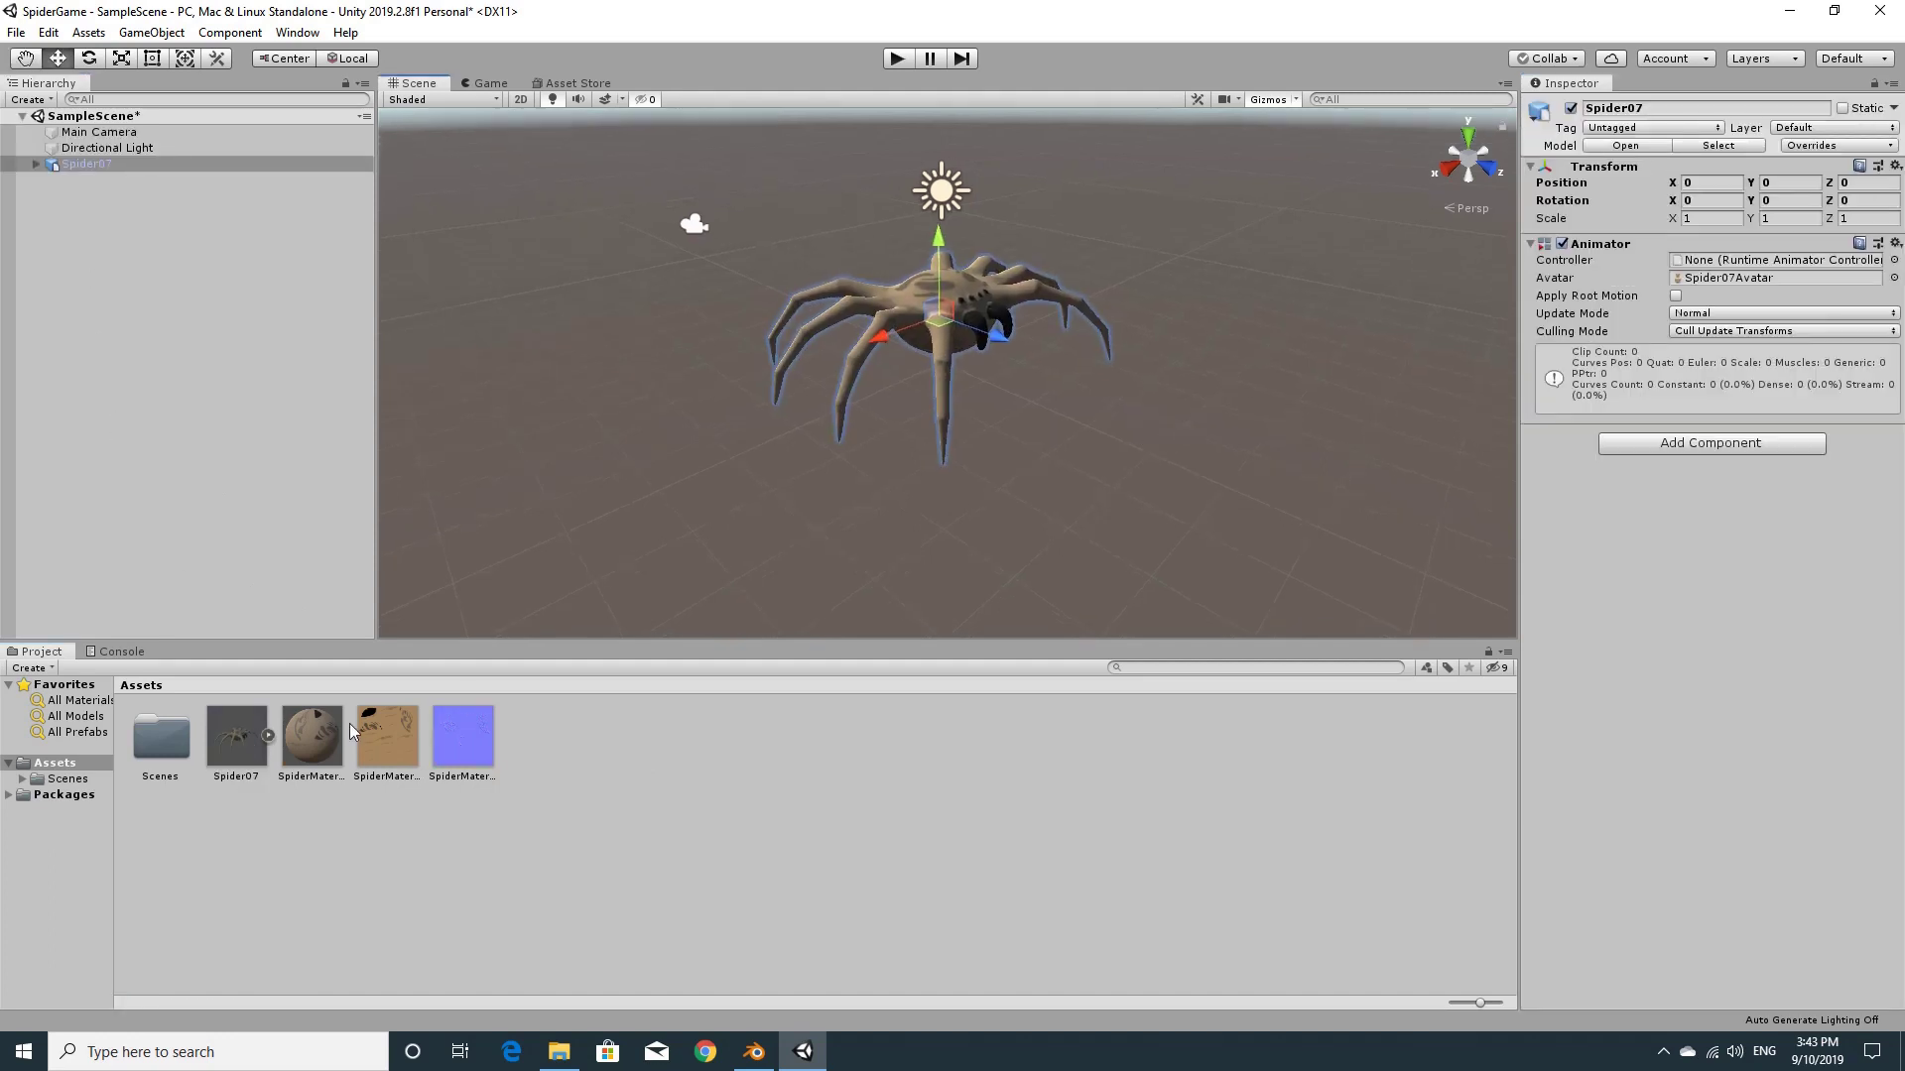
pyautogui.click(315, 739)
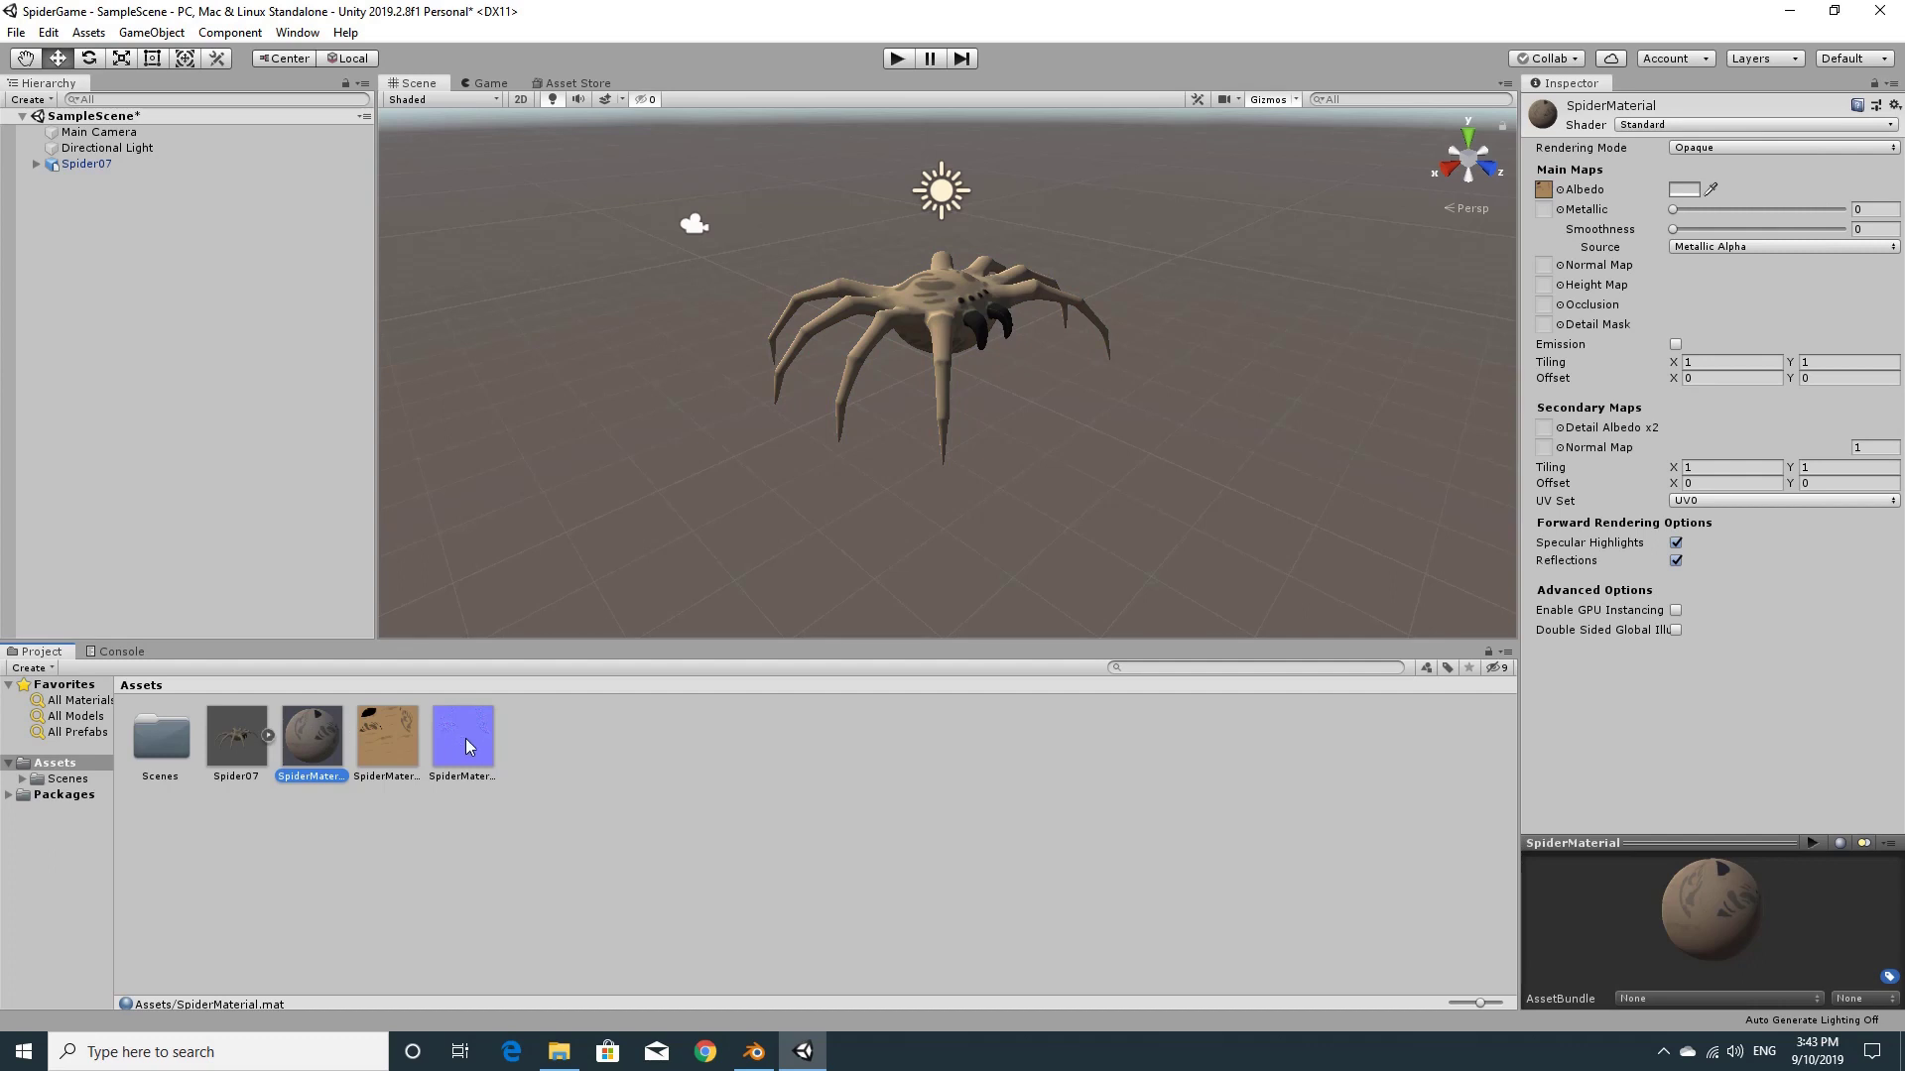
pyautogui.moveTo(462, 750); pyautogui.dragTo(1543, 266)
pyautogui.moveTo(1196, 320); pyautogui.dragTo(1143, 359, button='right')
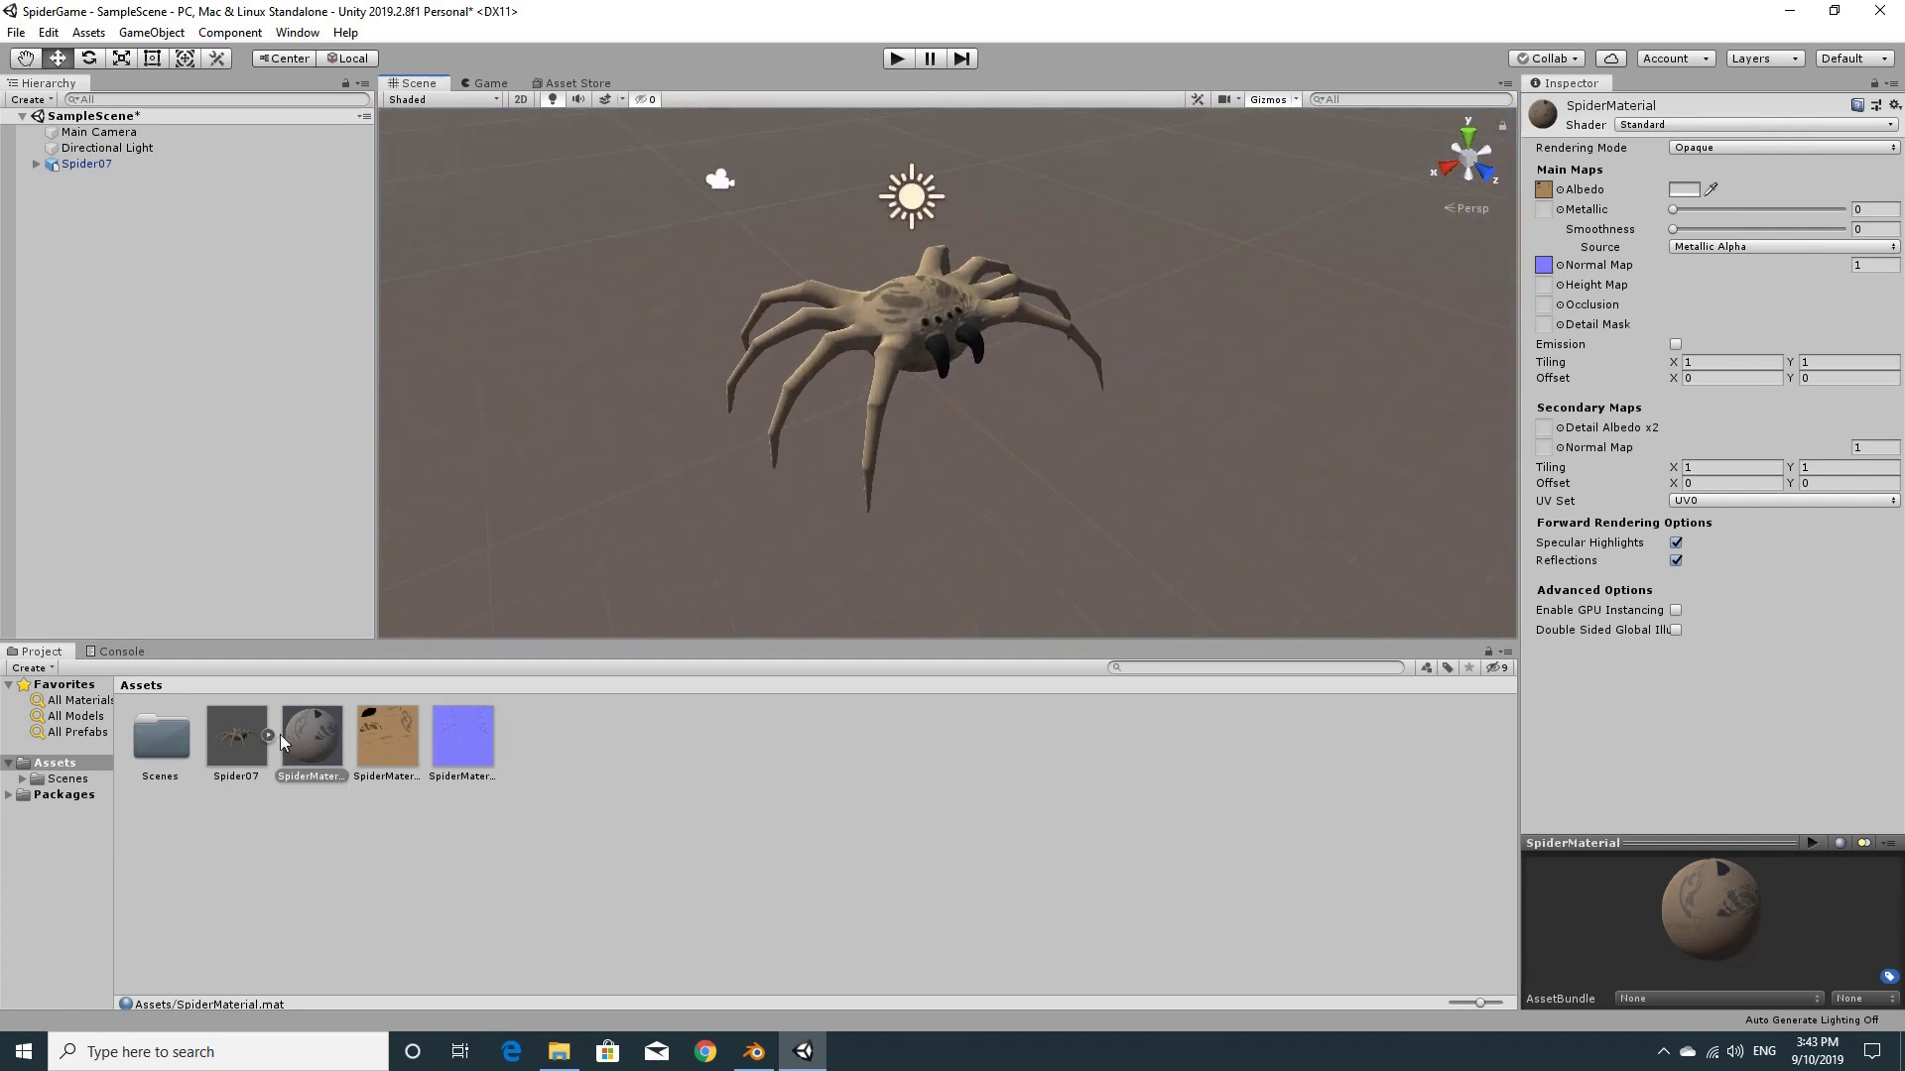
# Select and expand Spider07, showing its Armature|ArmatureAction clip (frames 0–185) under Animation
pyautogui.click(236, 746)
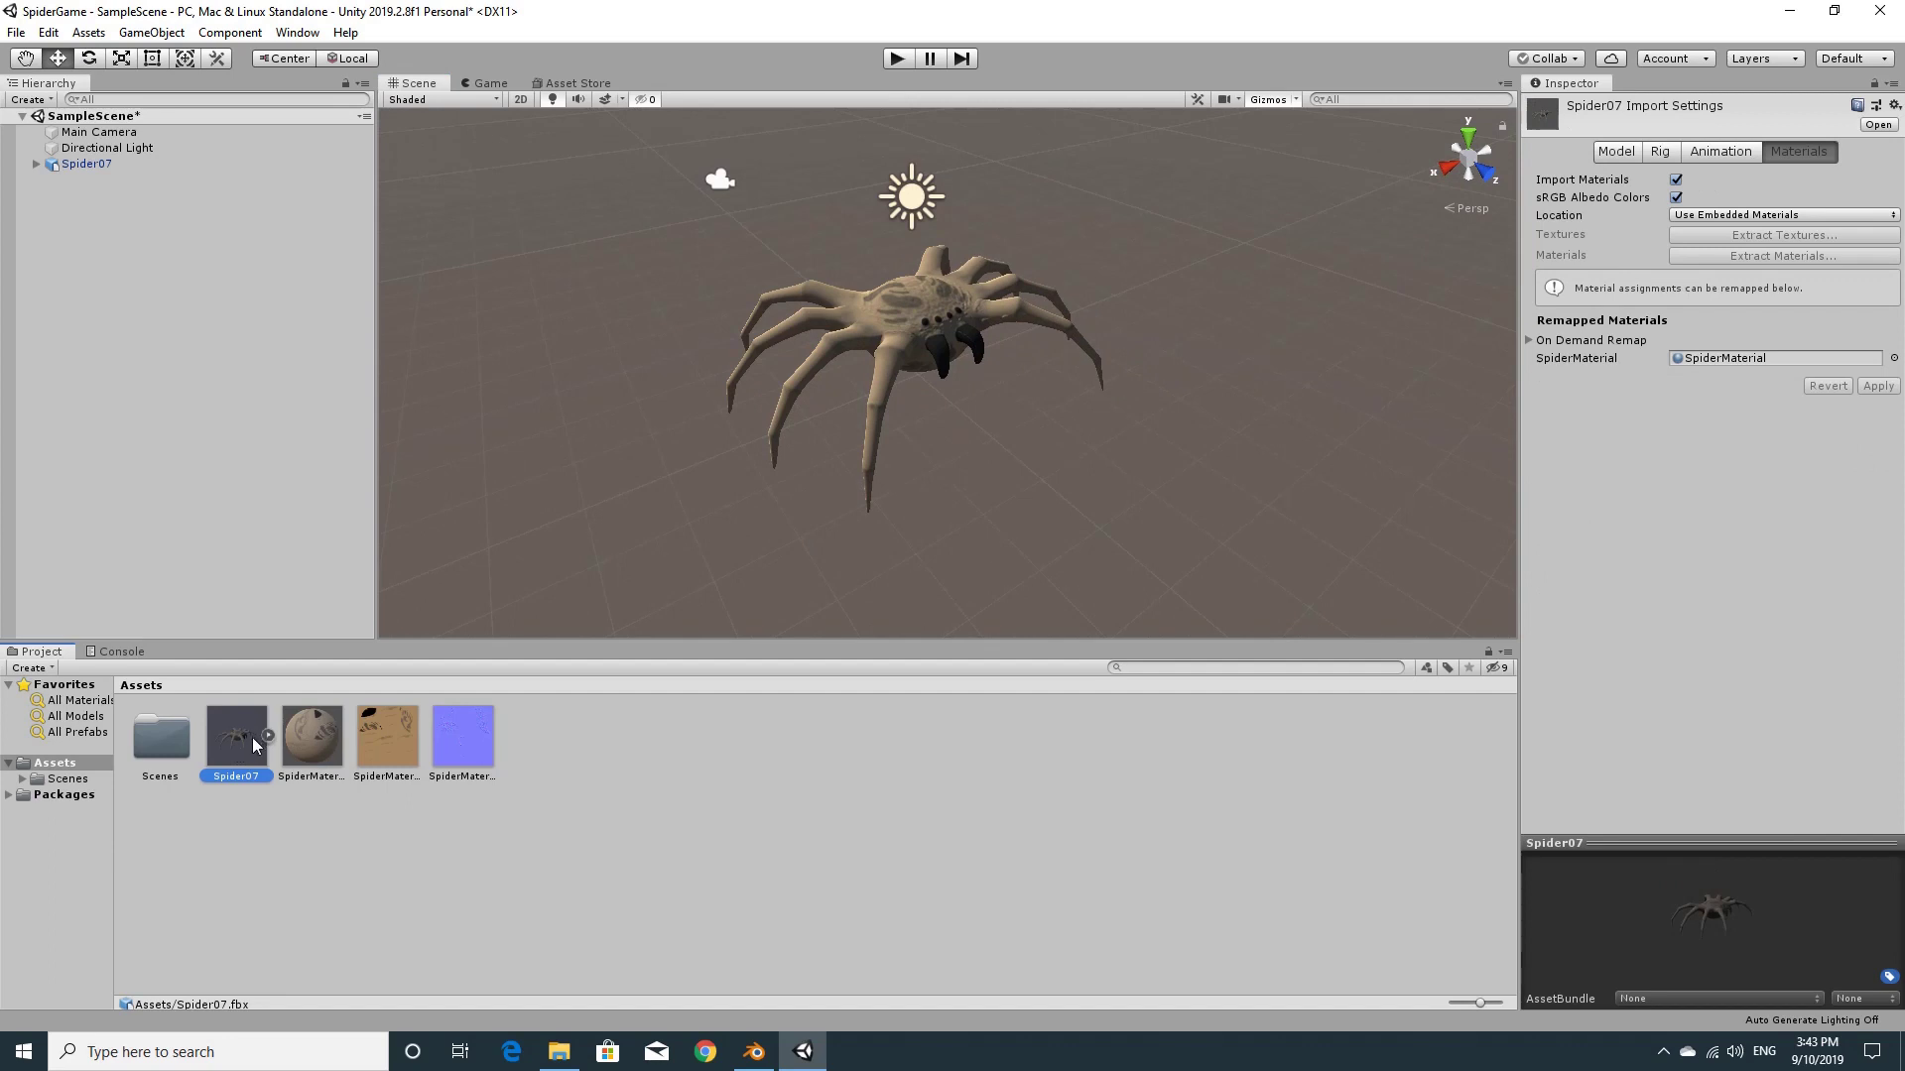
pyautogui.click(268, 736)
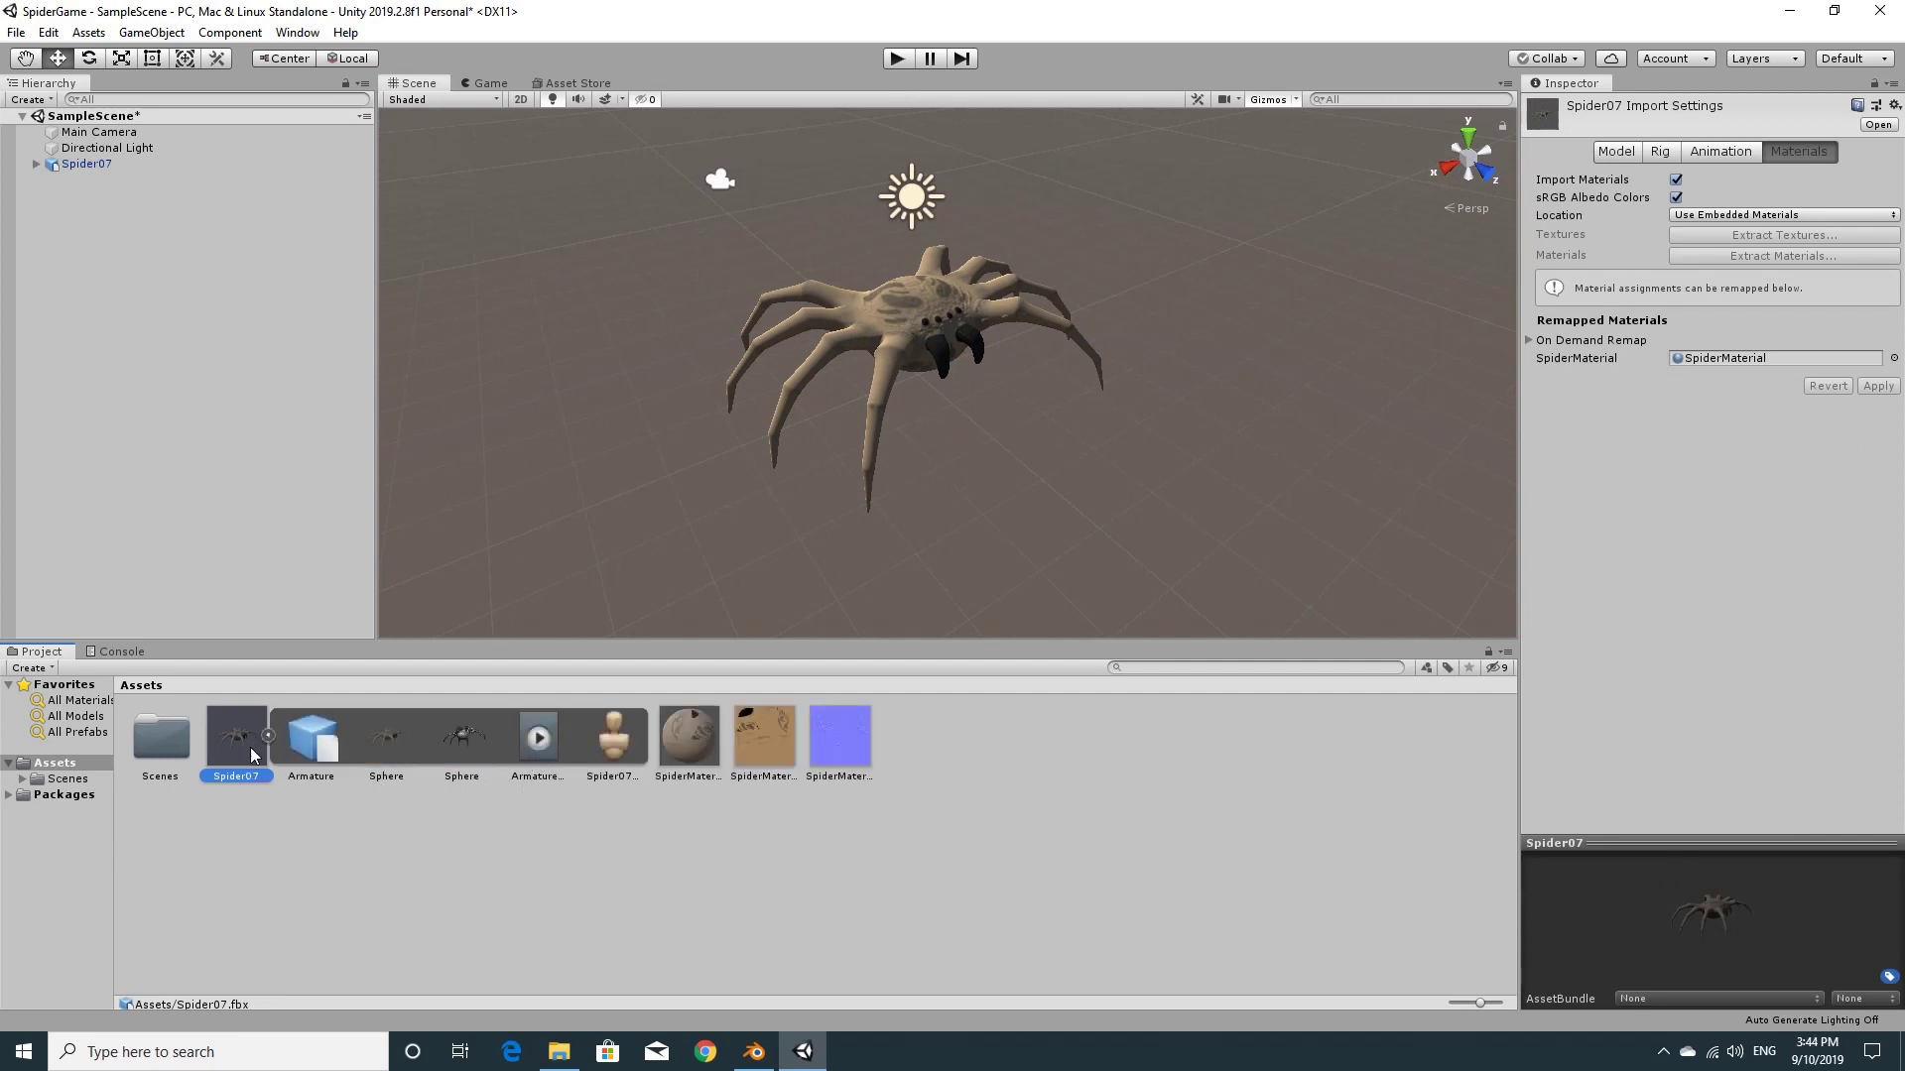
pyautogui.click(1709, 156)
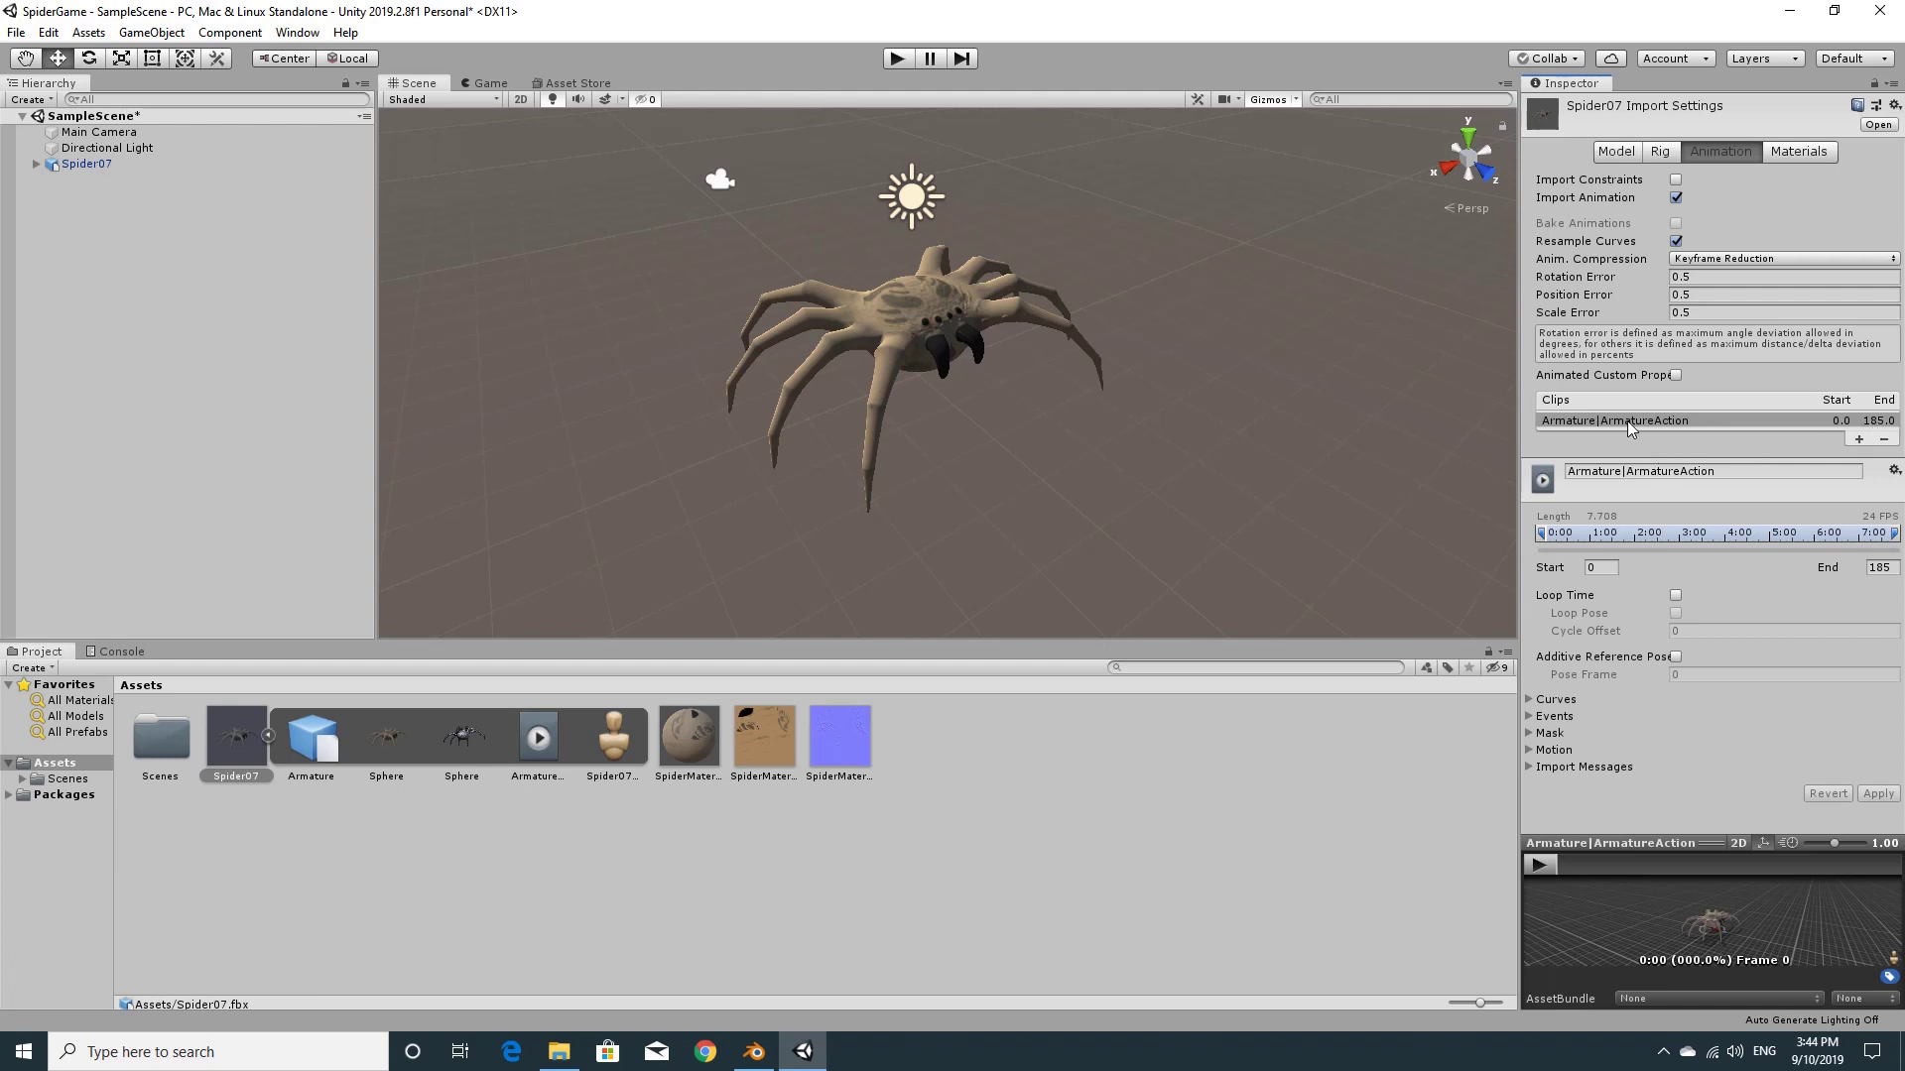
# Rename the clip to idle, trim it to frames 1–120, and enable Loop Time
pyautogui.click(1734, 480)
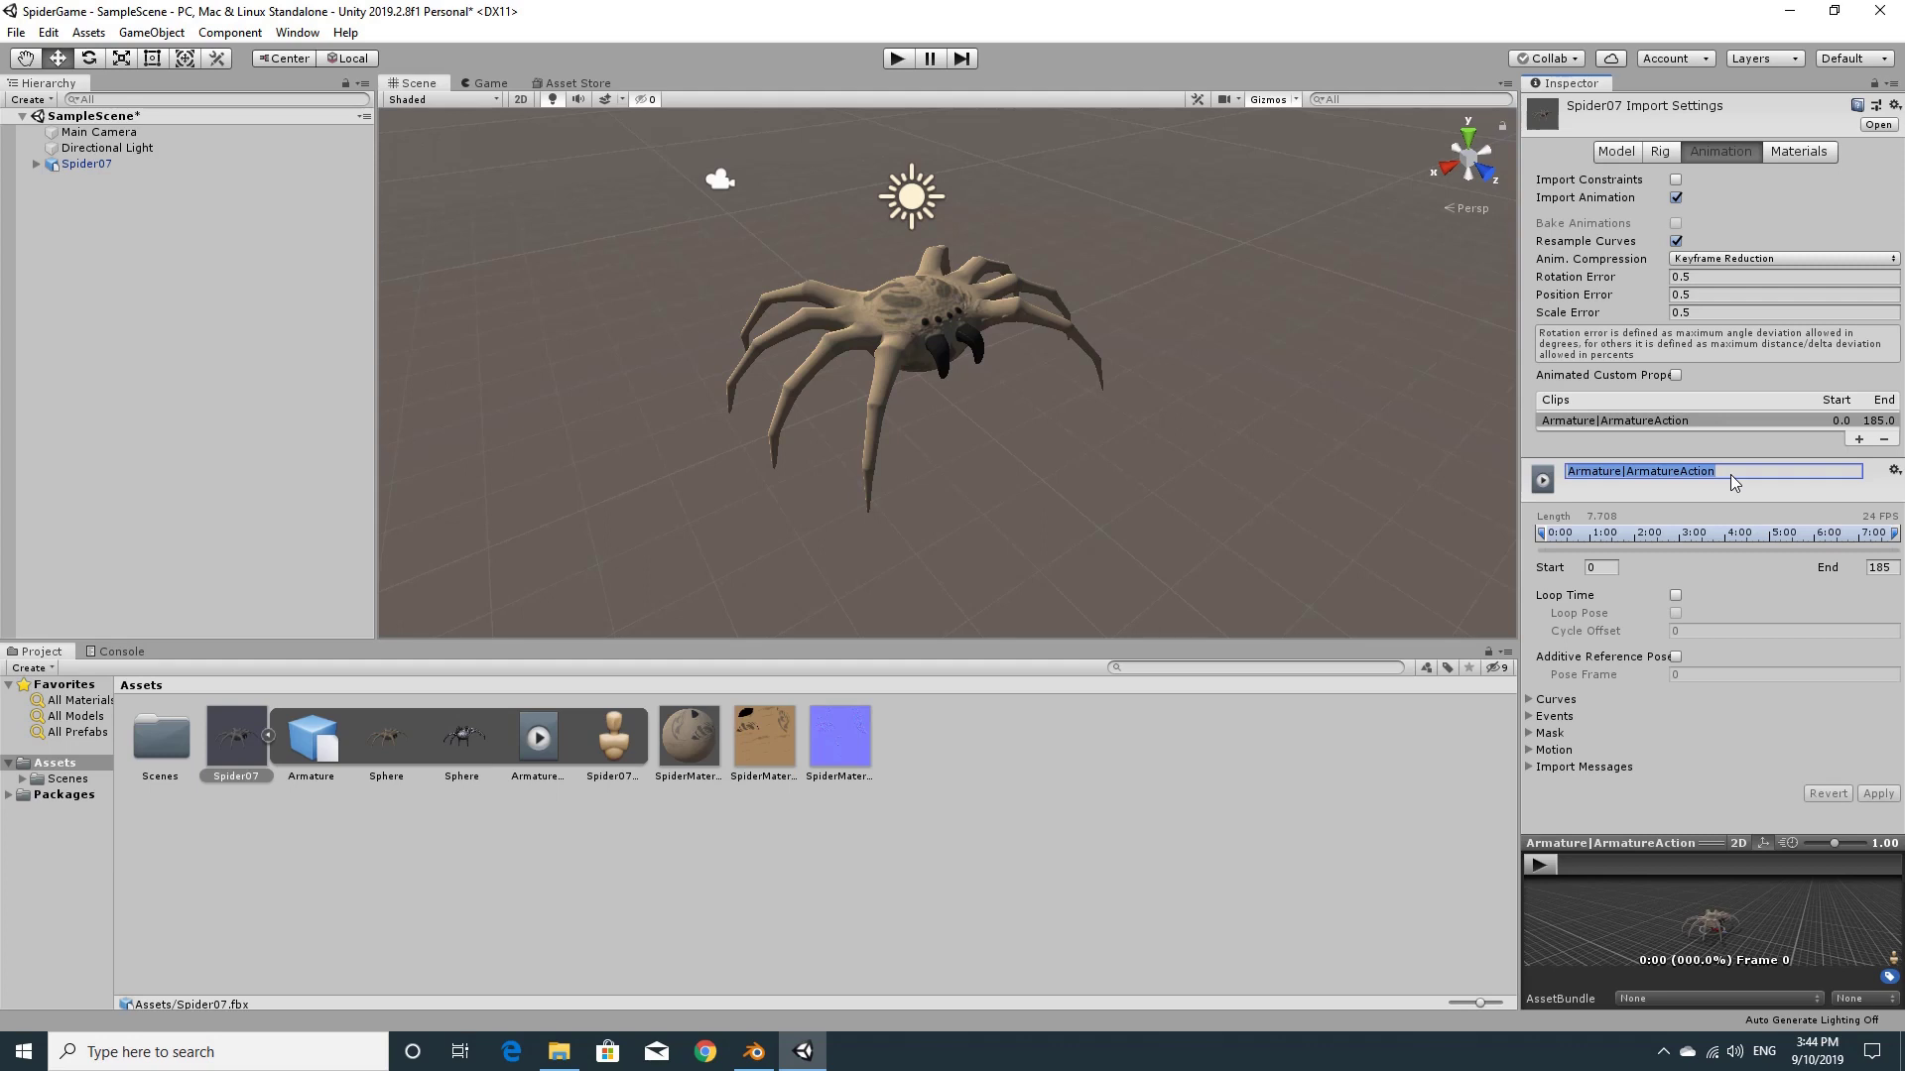
pyautogui.write('idle')
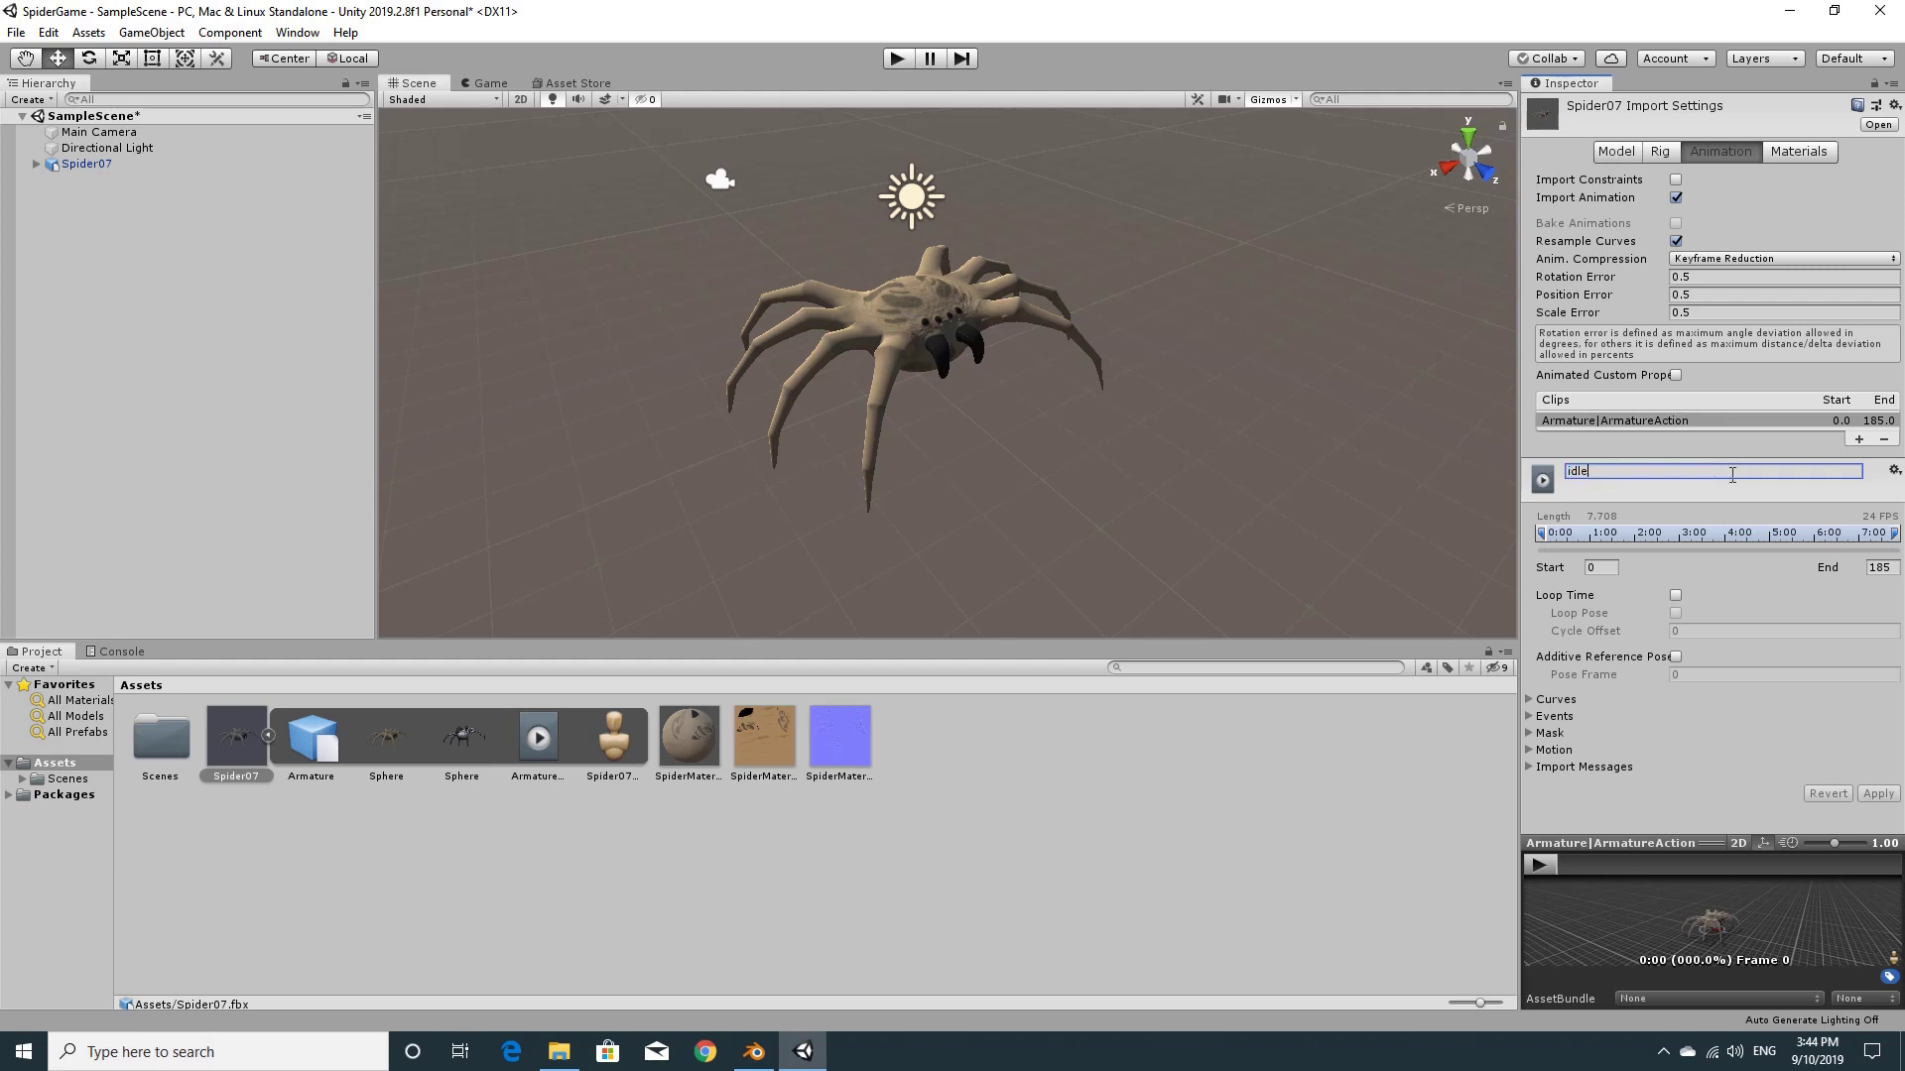
pyautogui.click(1607, 567)
pyautogui.write('1')
pyautogui.click(1891, 568)
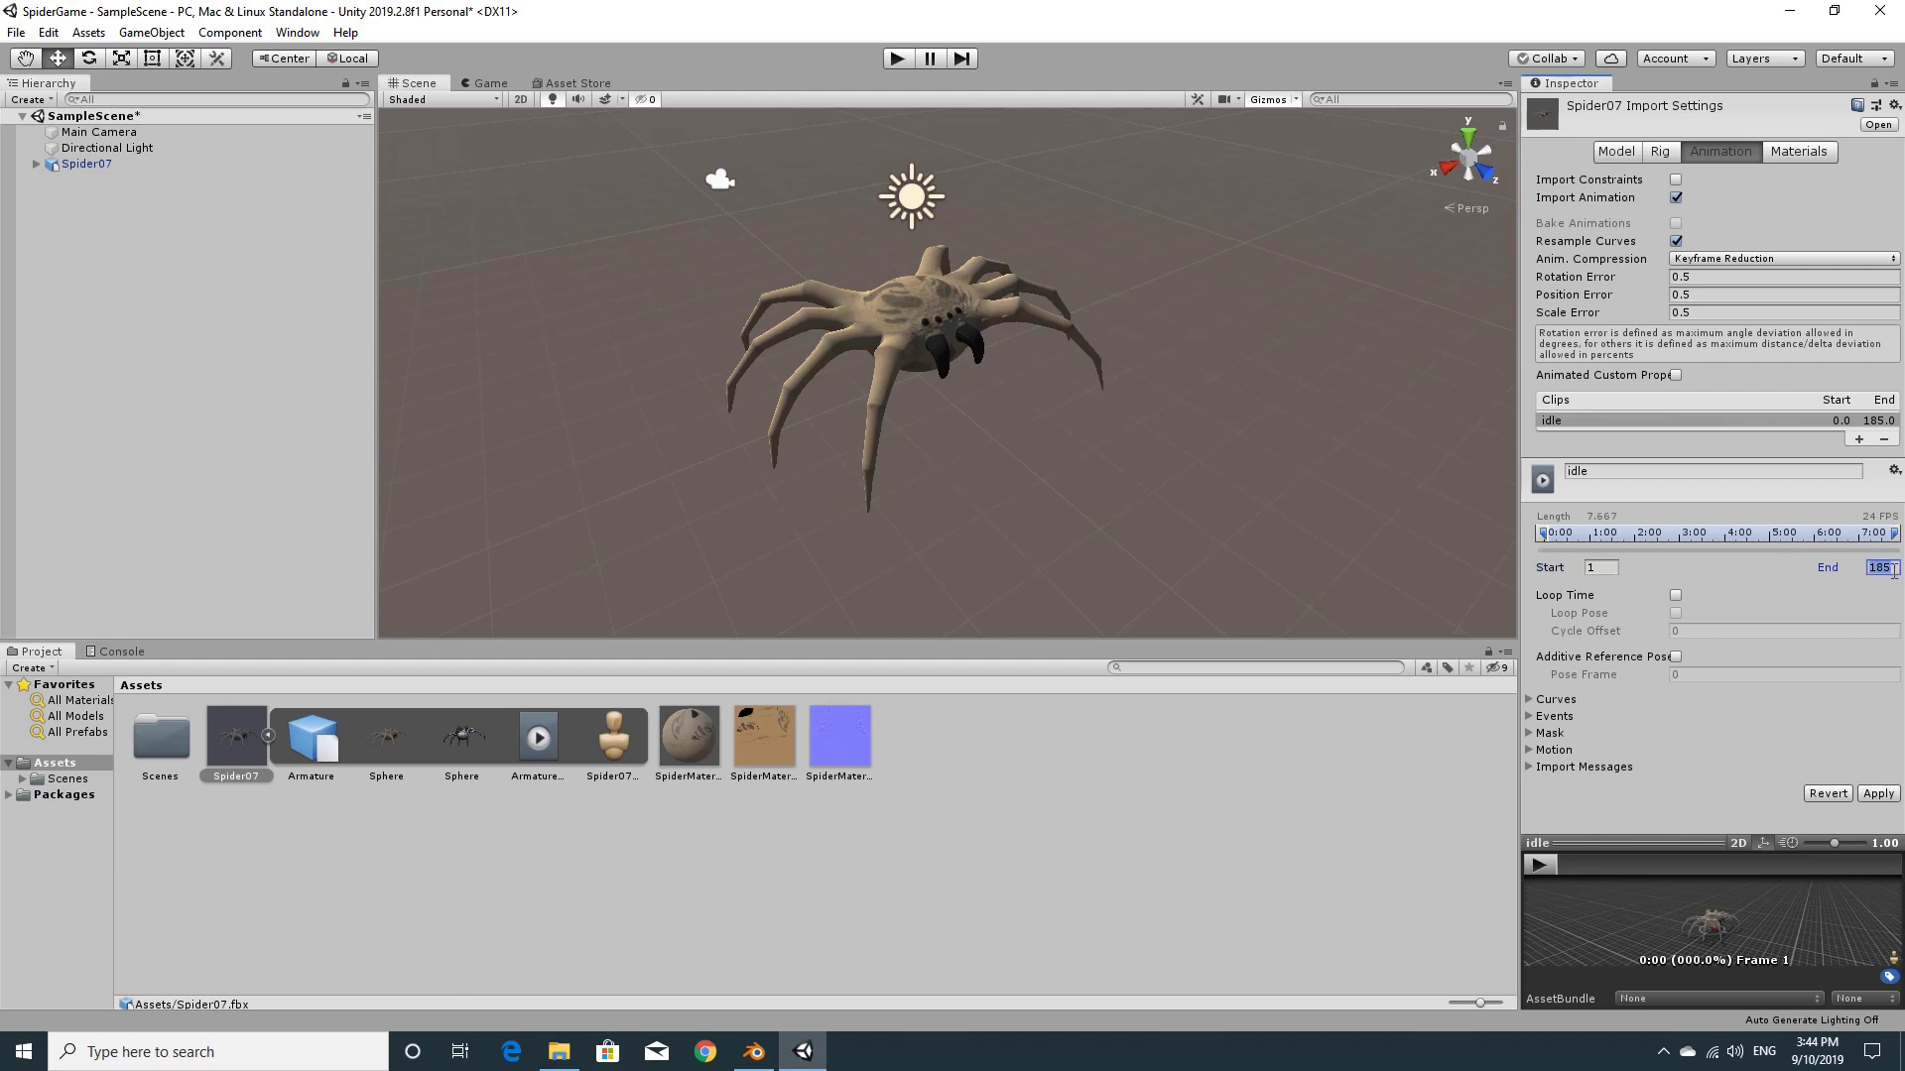
pyautogui.write('120')
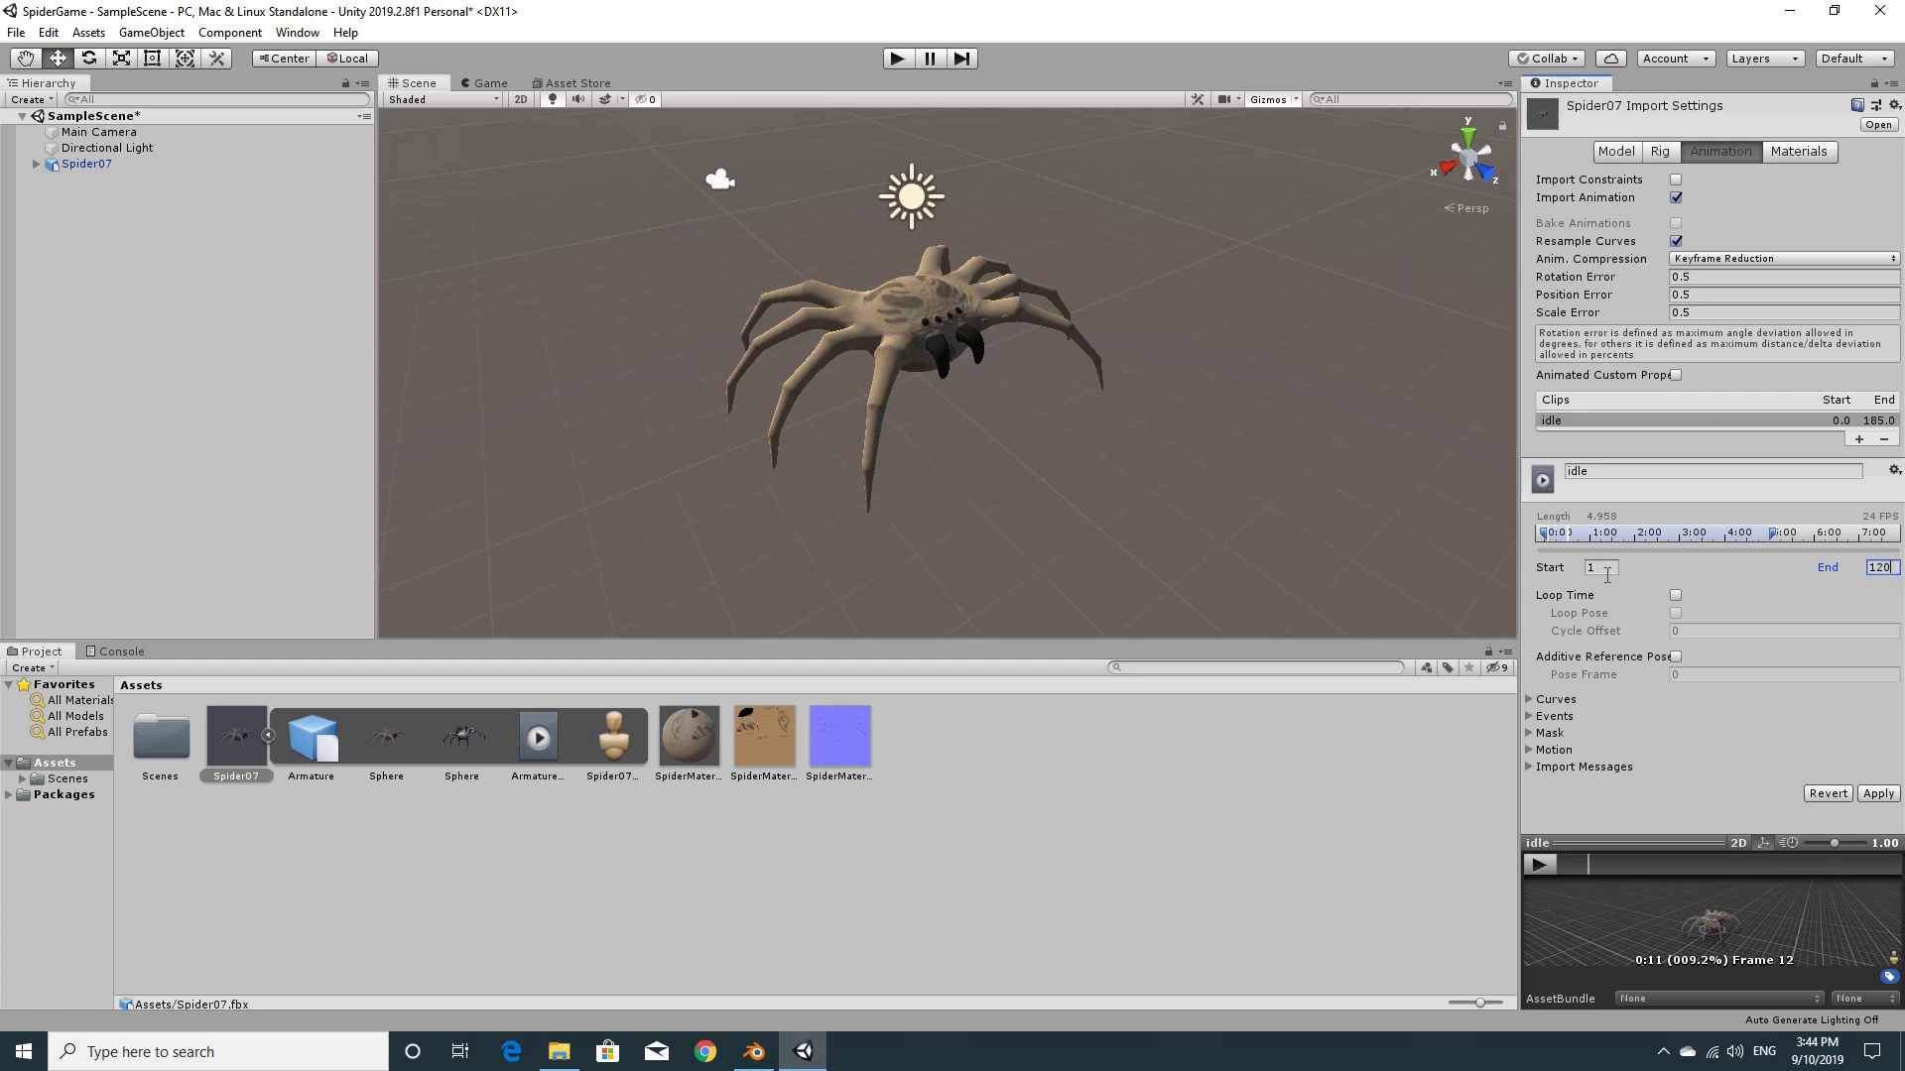
pyautogui.click(1675, 596)
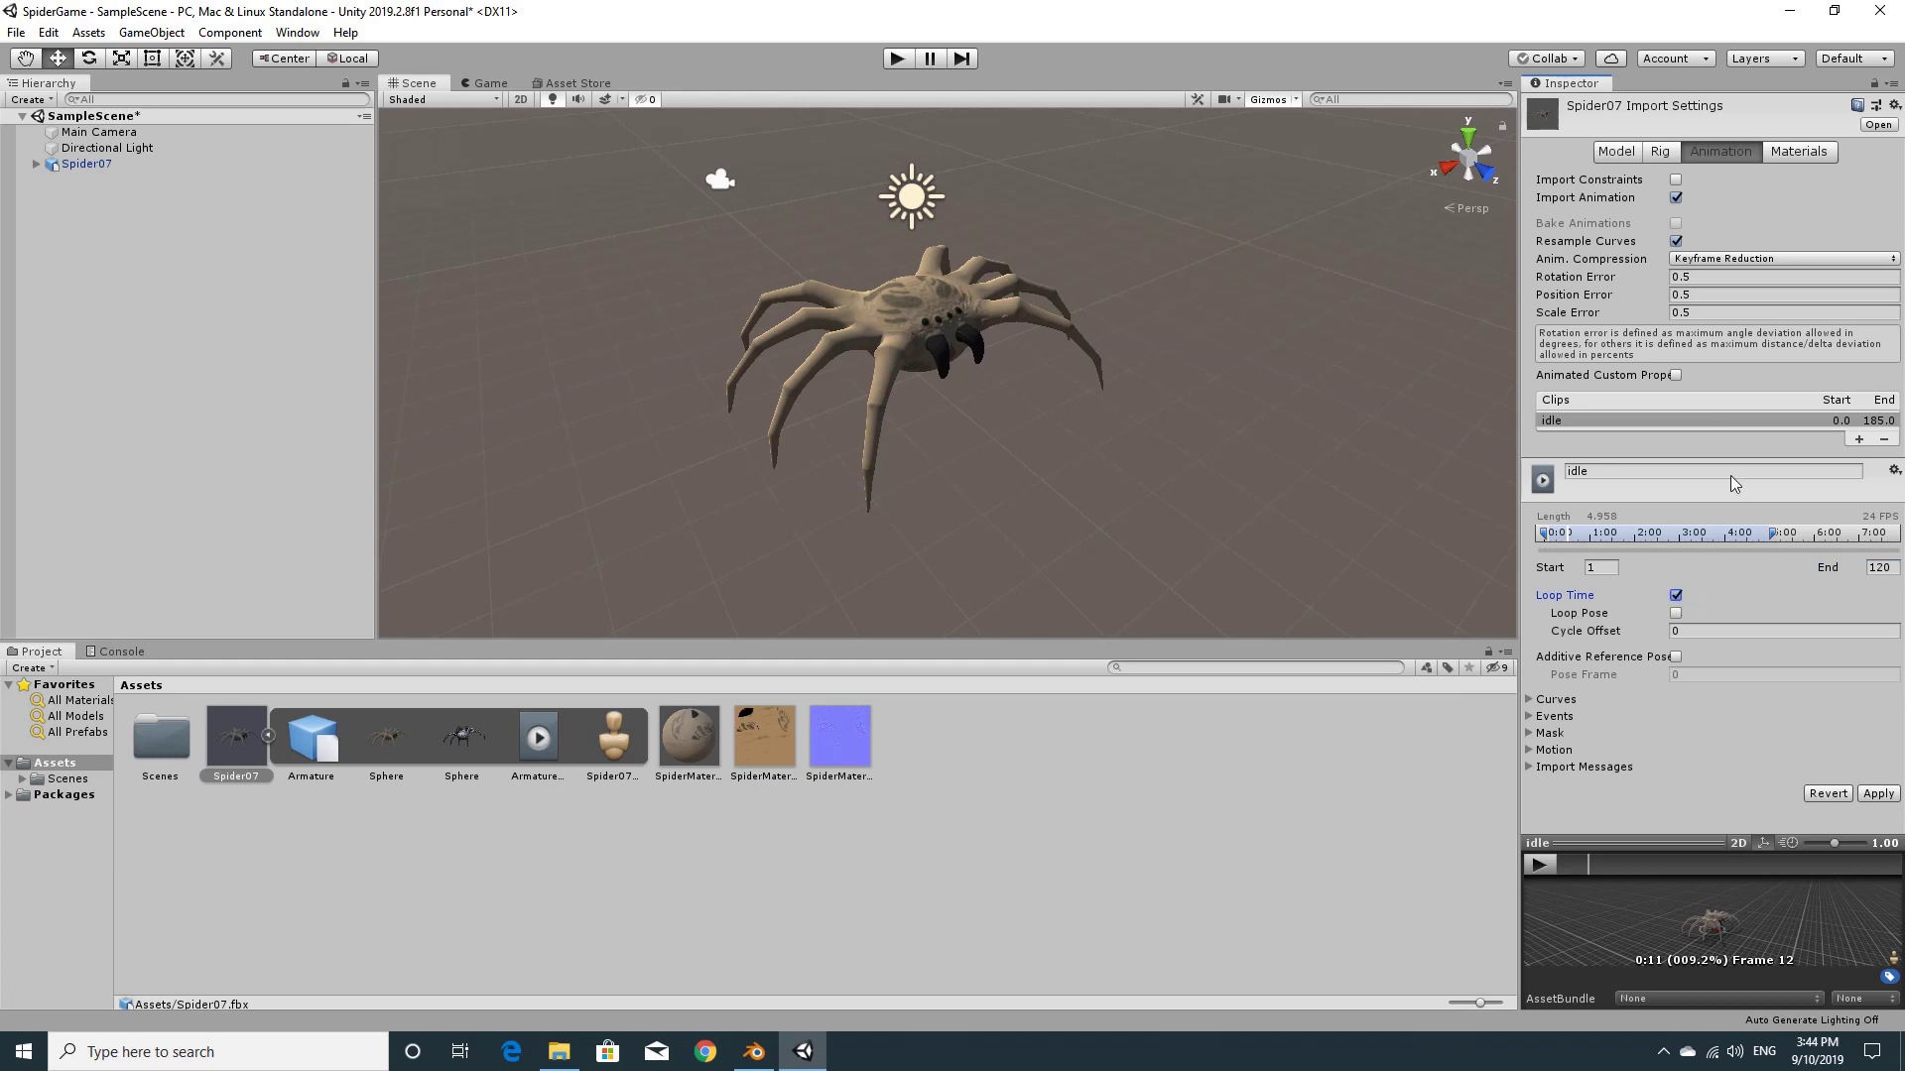
# Add a second clip named walk spanning frames 160–169 with Loop Time on
pyautogui.click(1859, 441)
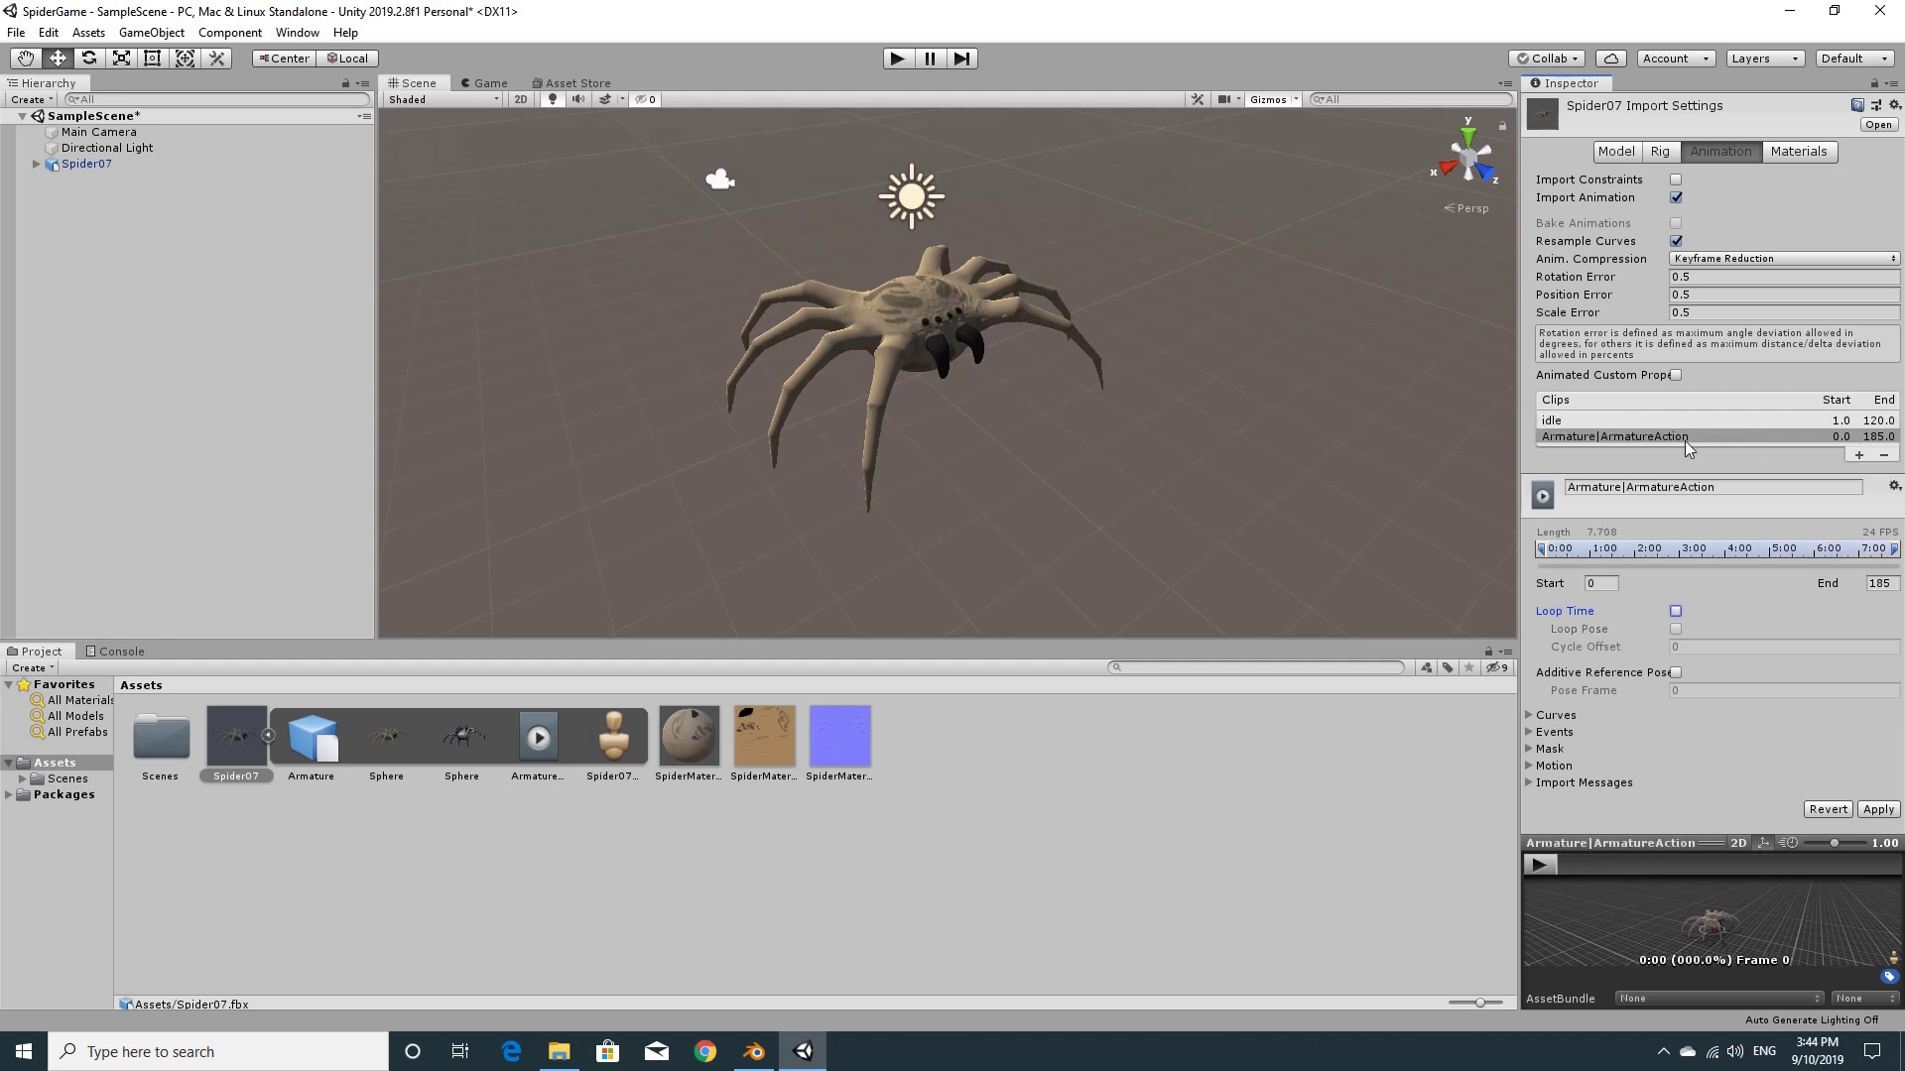
pyautogui.click(1735, 490)
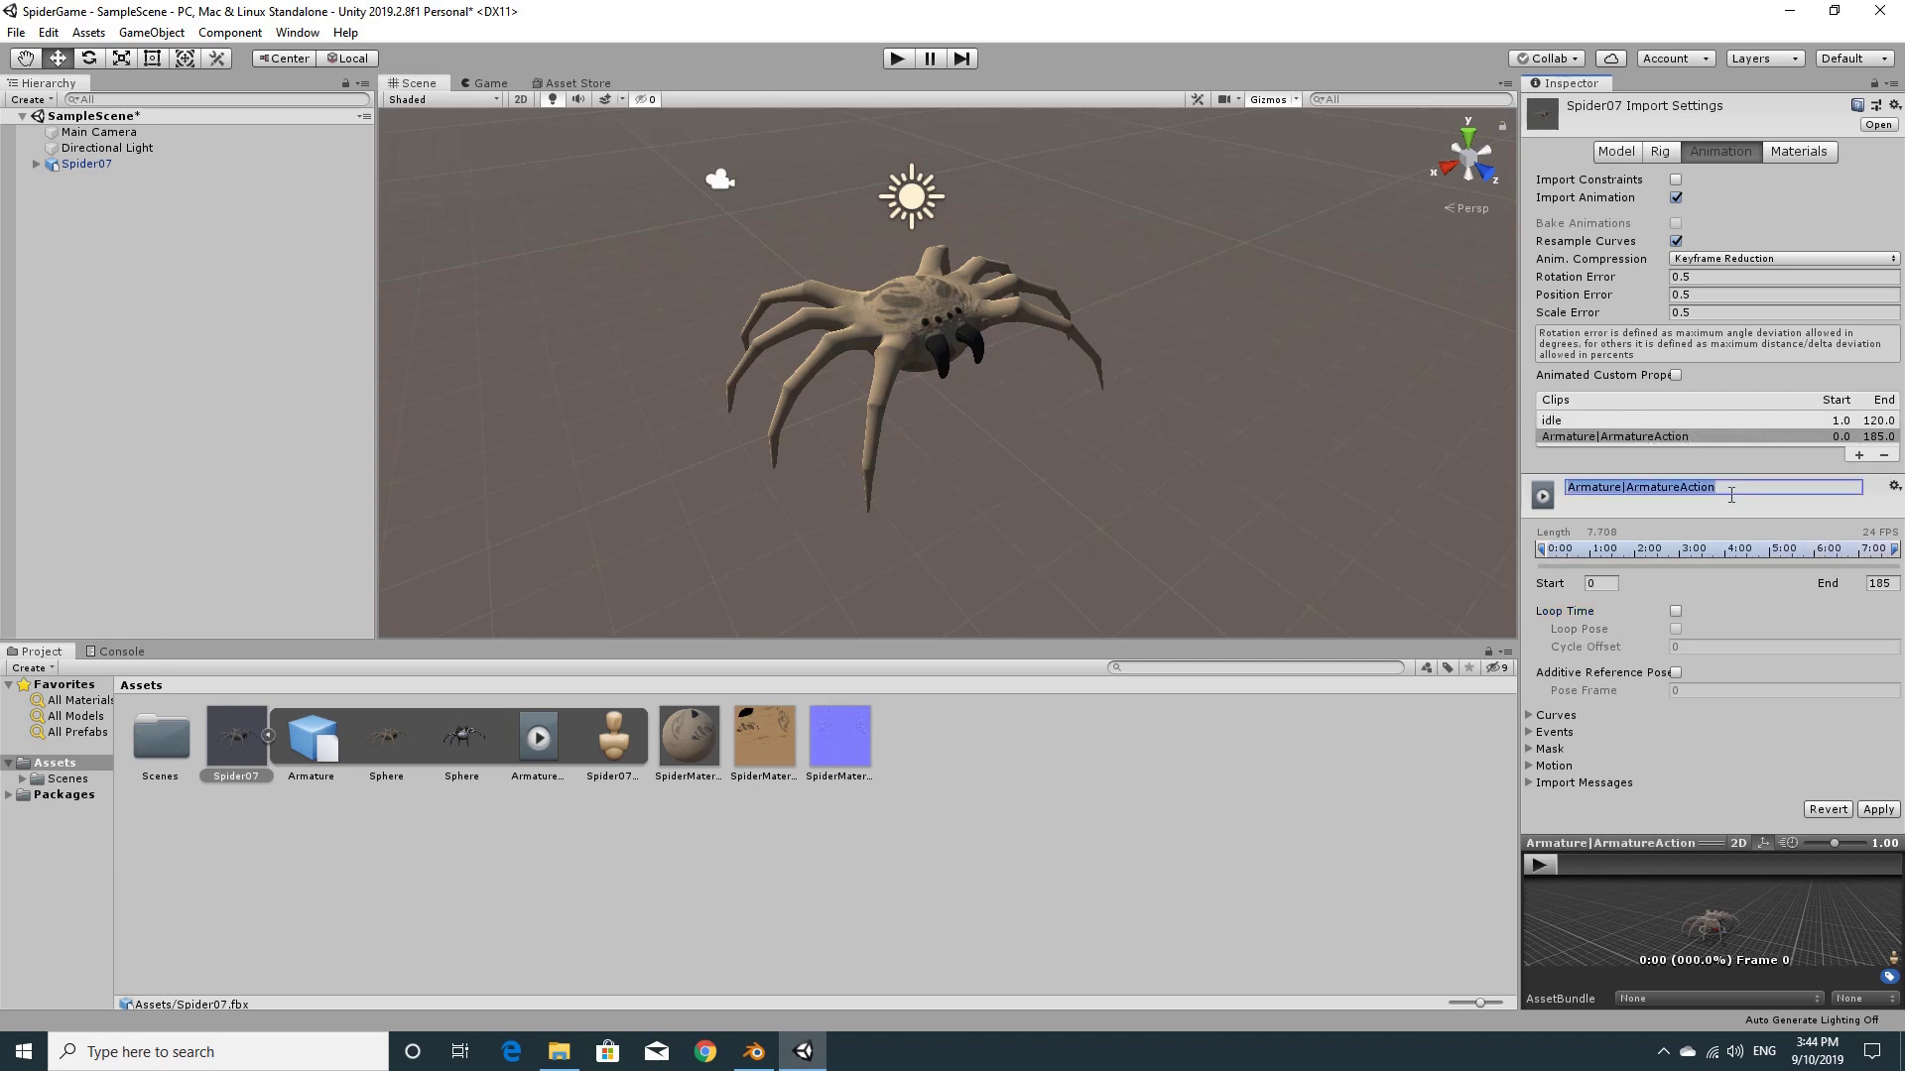
pyautogui.write('wal')
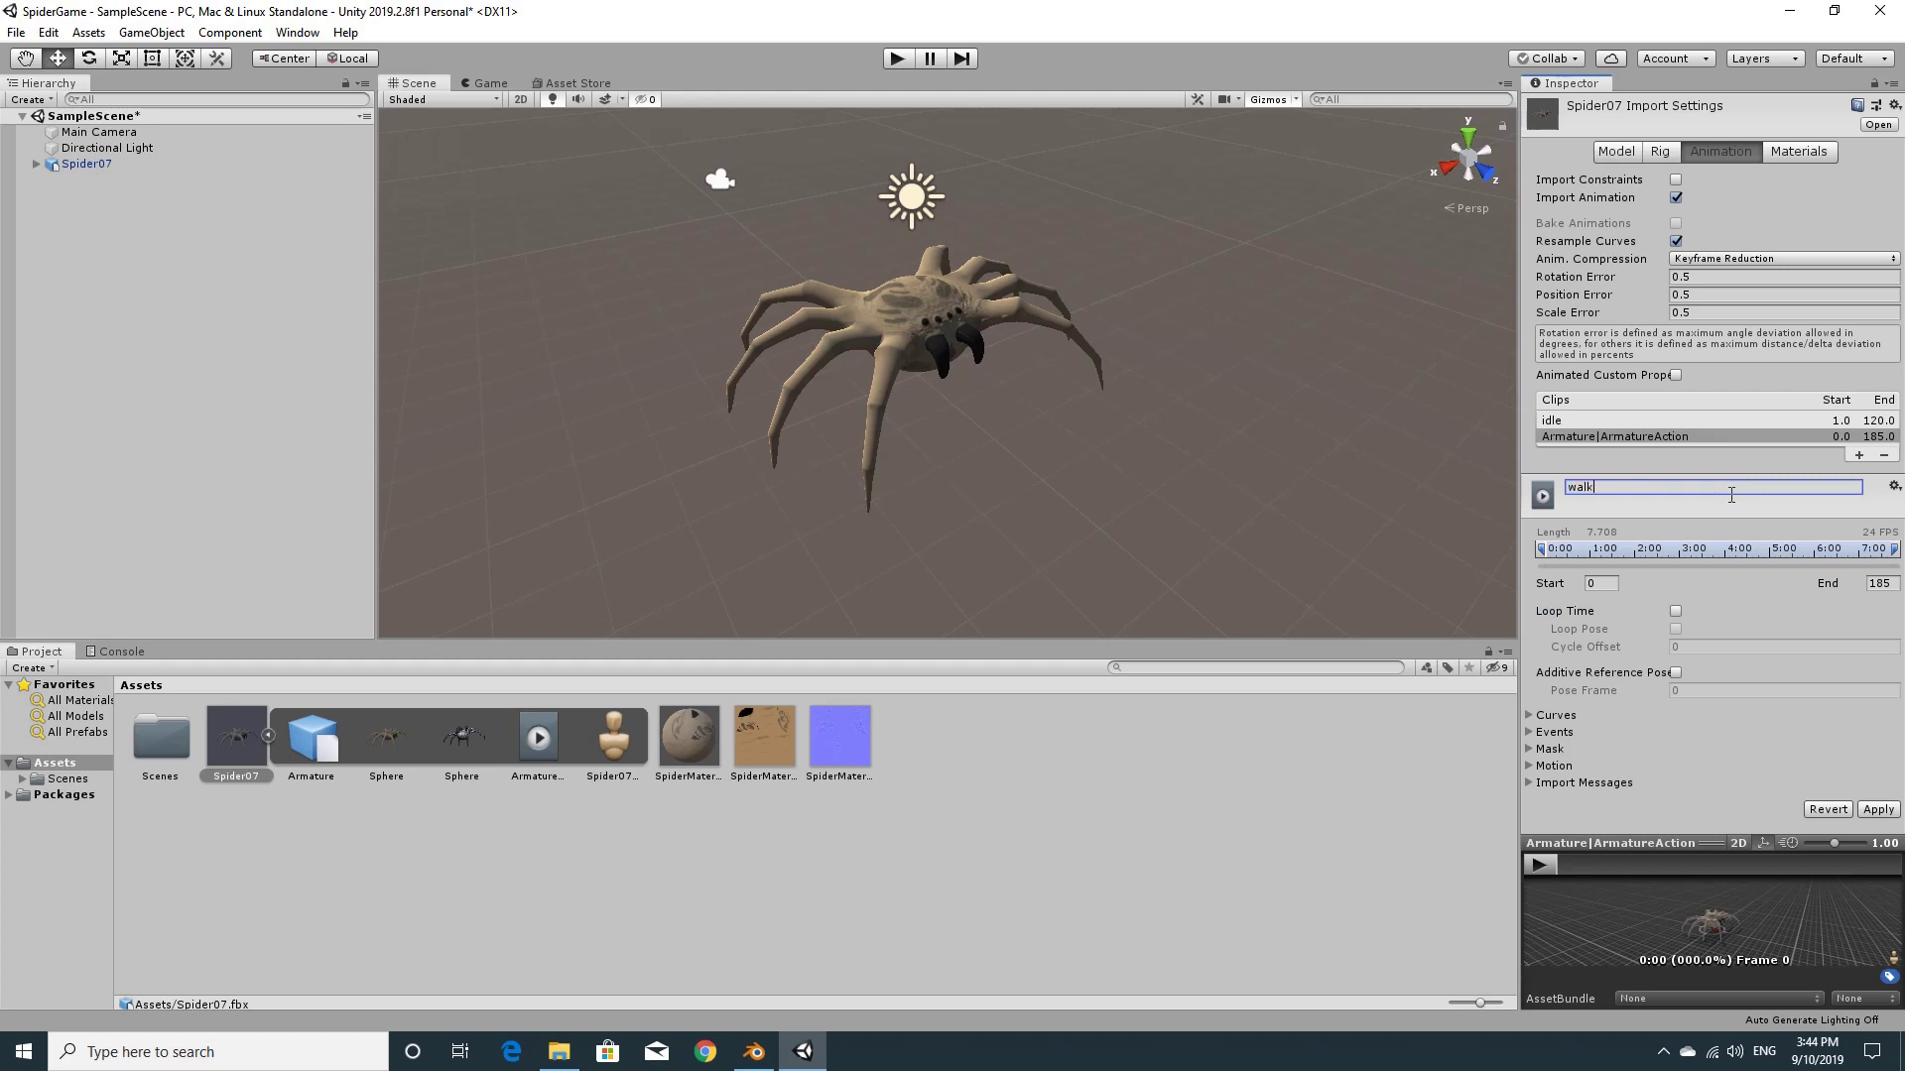
pyautogui.write('k')
pyautogui.click(1603, 584)
pyautogui.write('160')
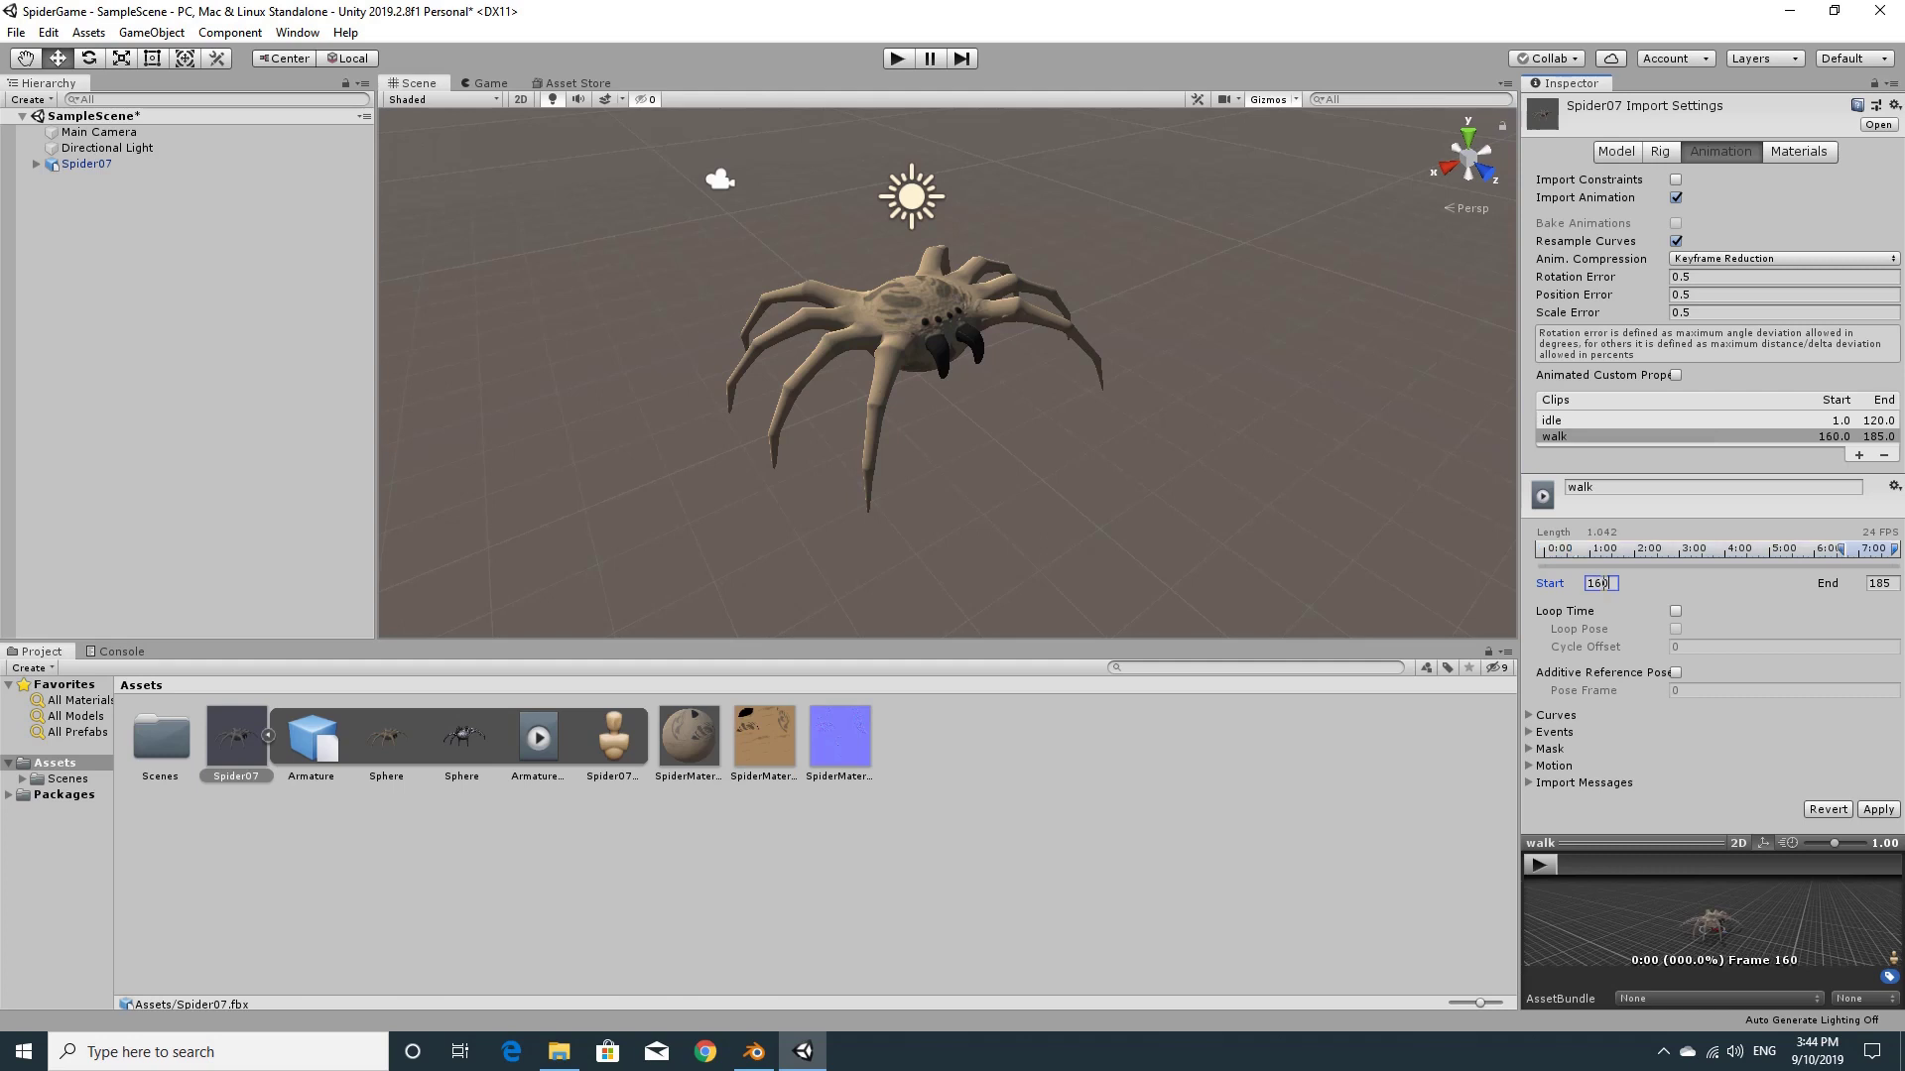
pyautogui.click(1890, 583)
pyautogui.write('169')
pyautogui.click(1676, 612)
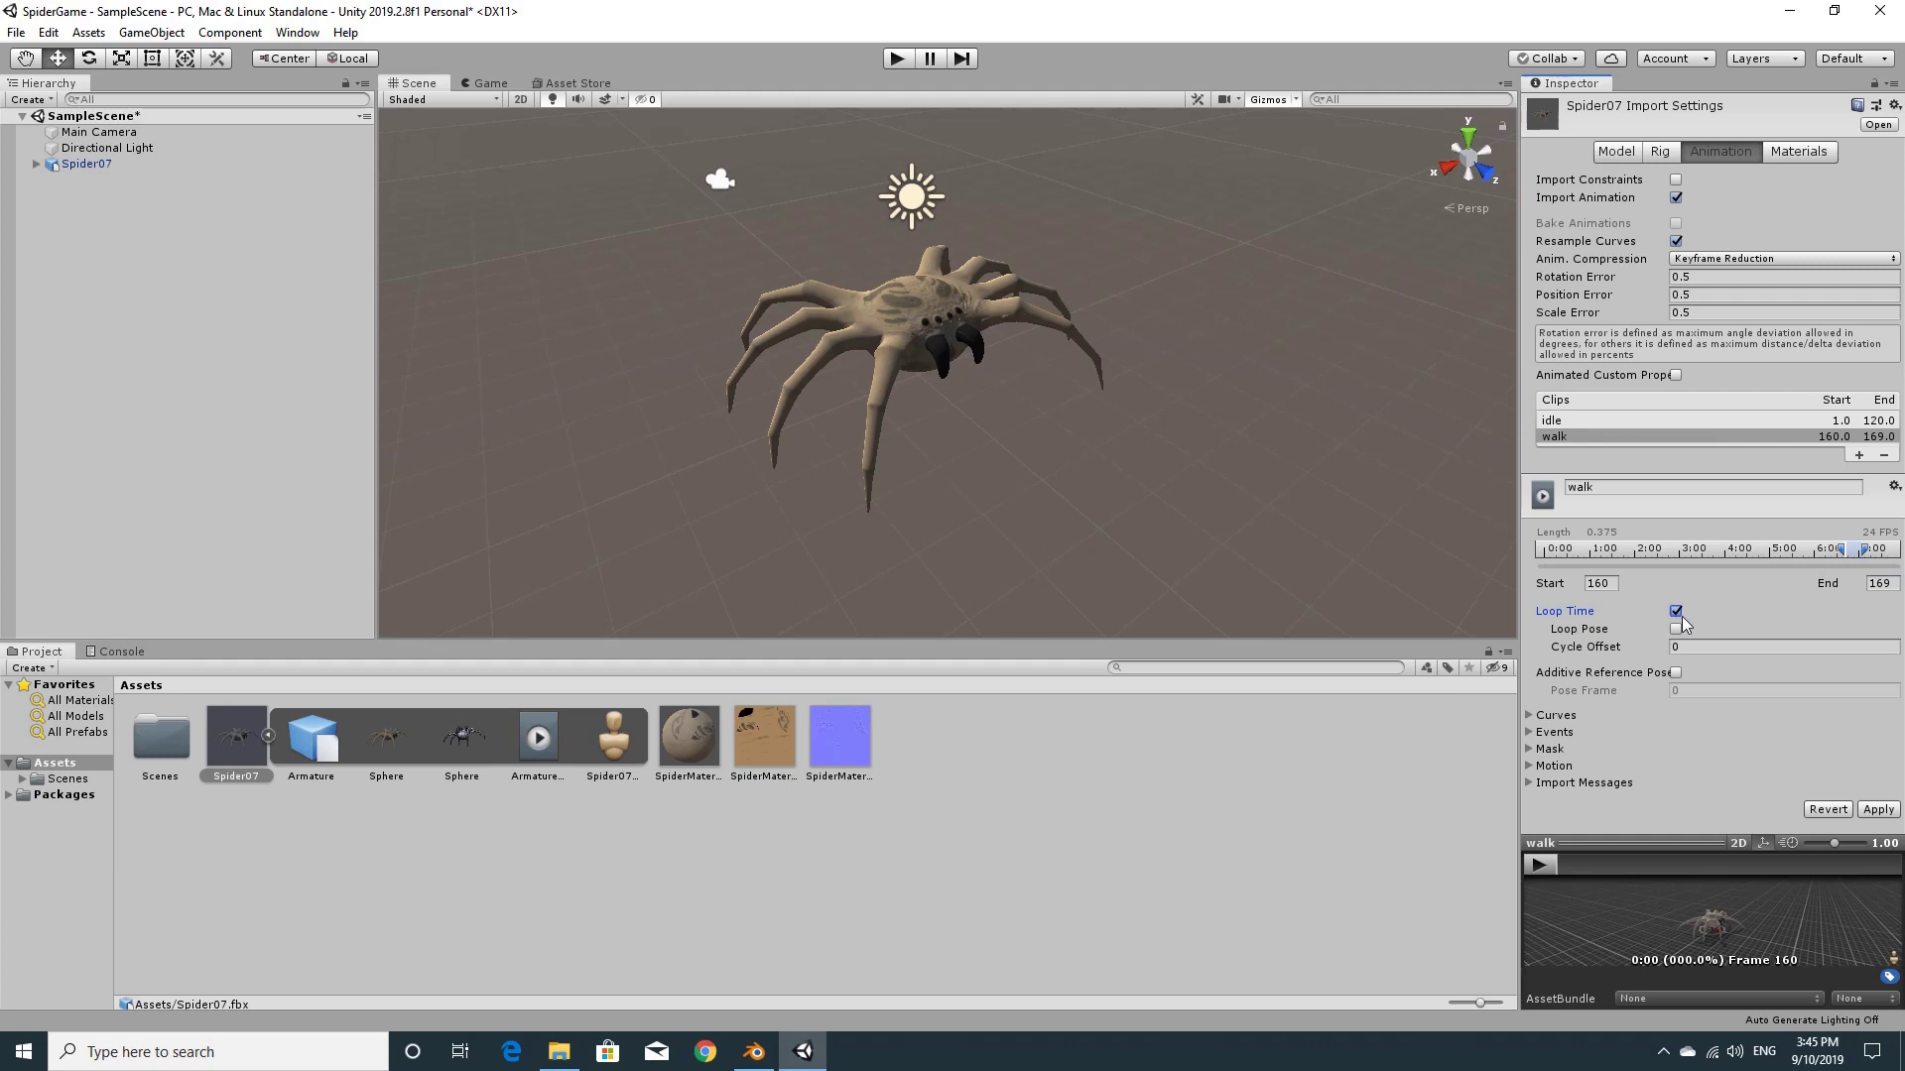
# Add a third clip named attack starting at frame 180
pyautogui.click(1858, 456)
pyautogui.click(1657, 453)
pyautogui.click(1710, 504)
pyautogui.hotkey('ctrl', 'a')
pyautogui.write('attac')
pyautogui.press('Return')
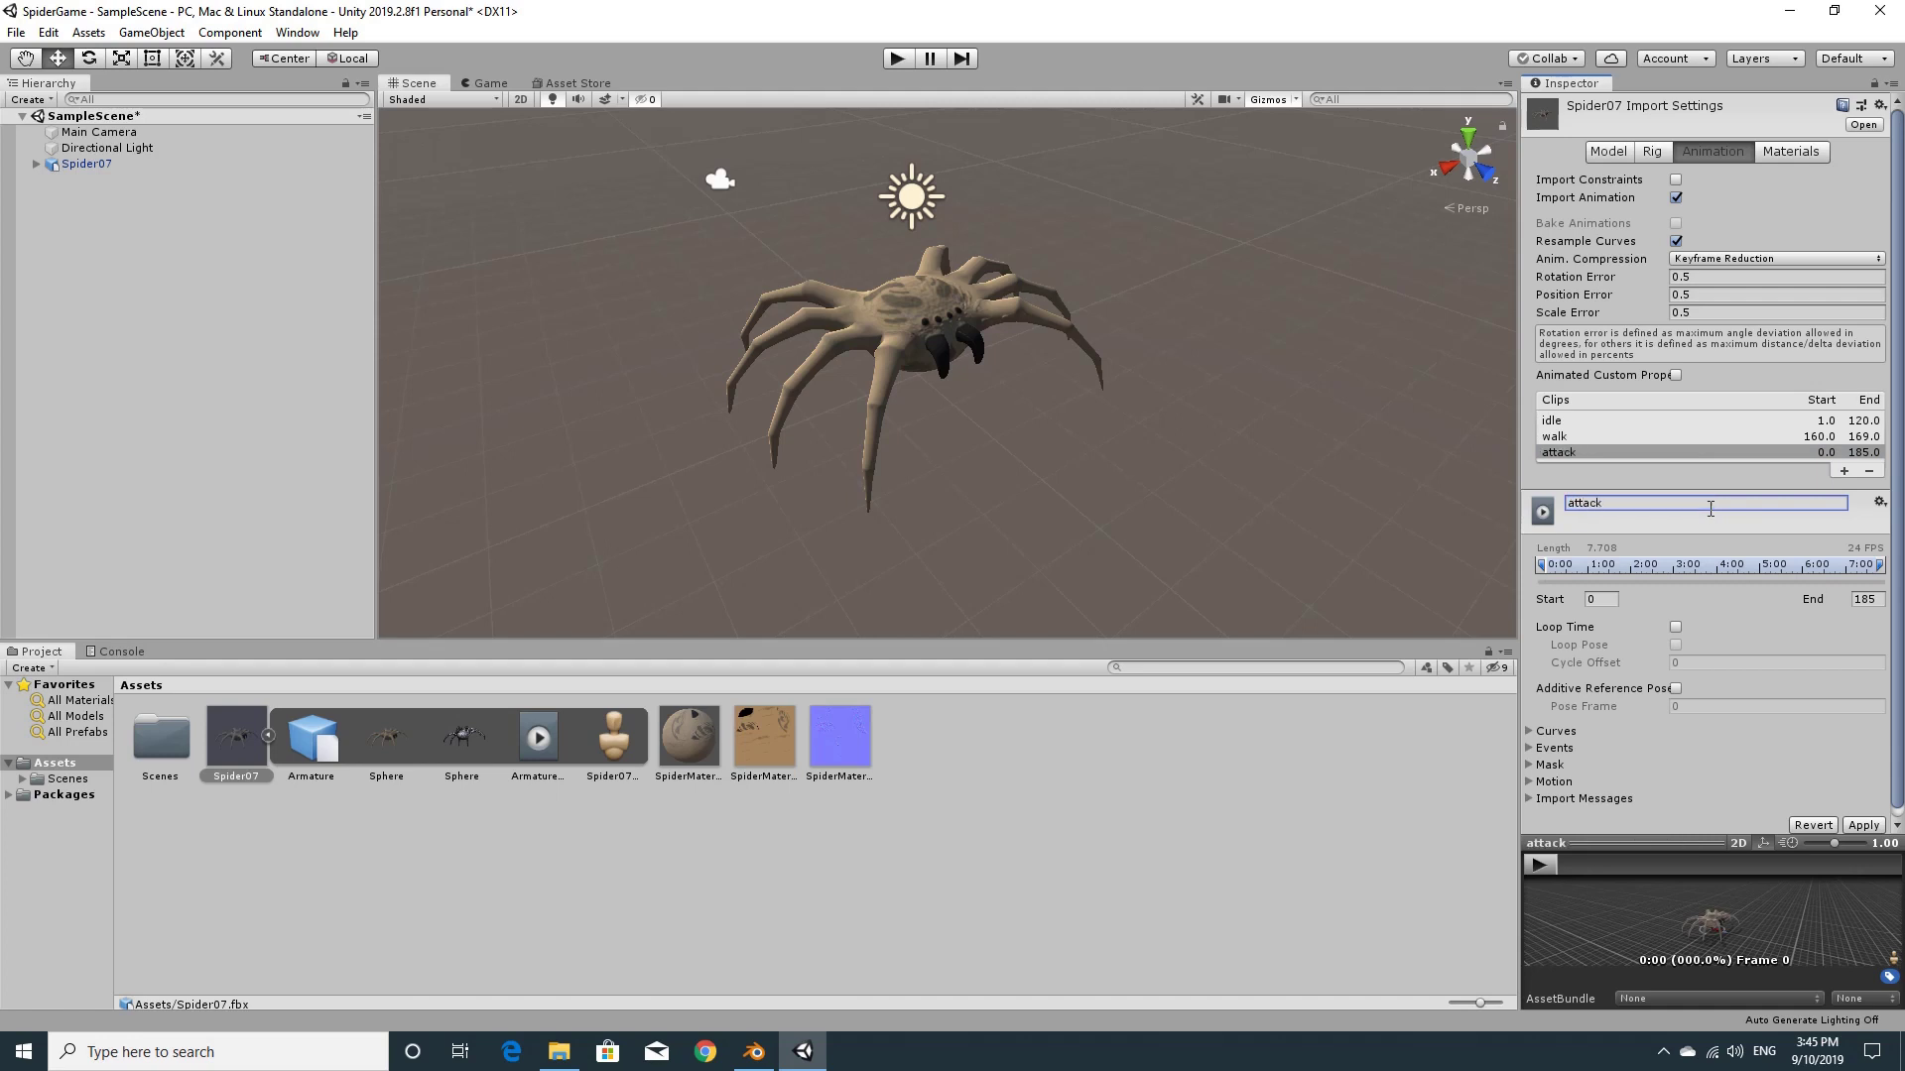
pyautogui.click(1604, 600)
pyautogui.write('180')
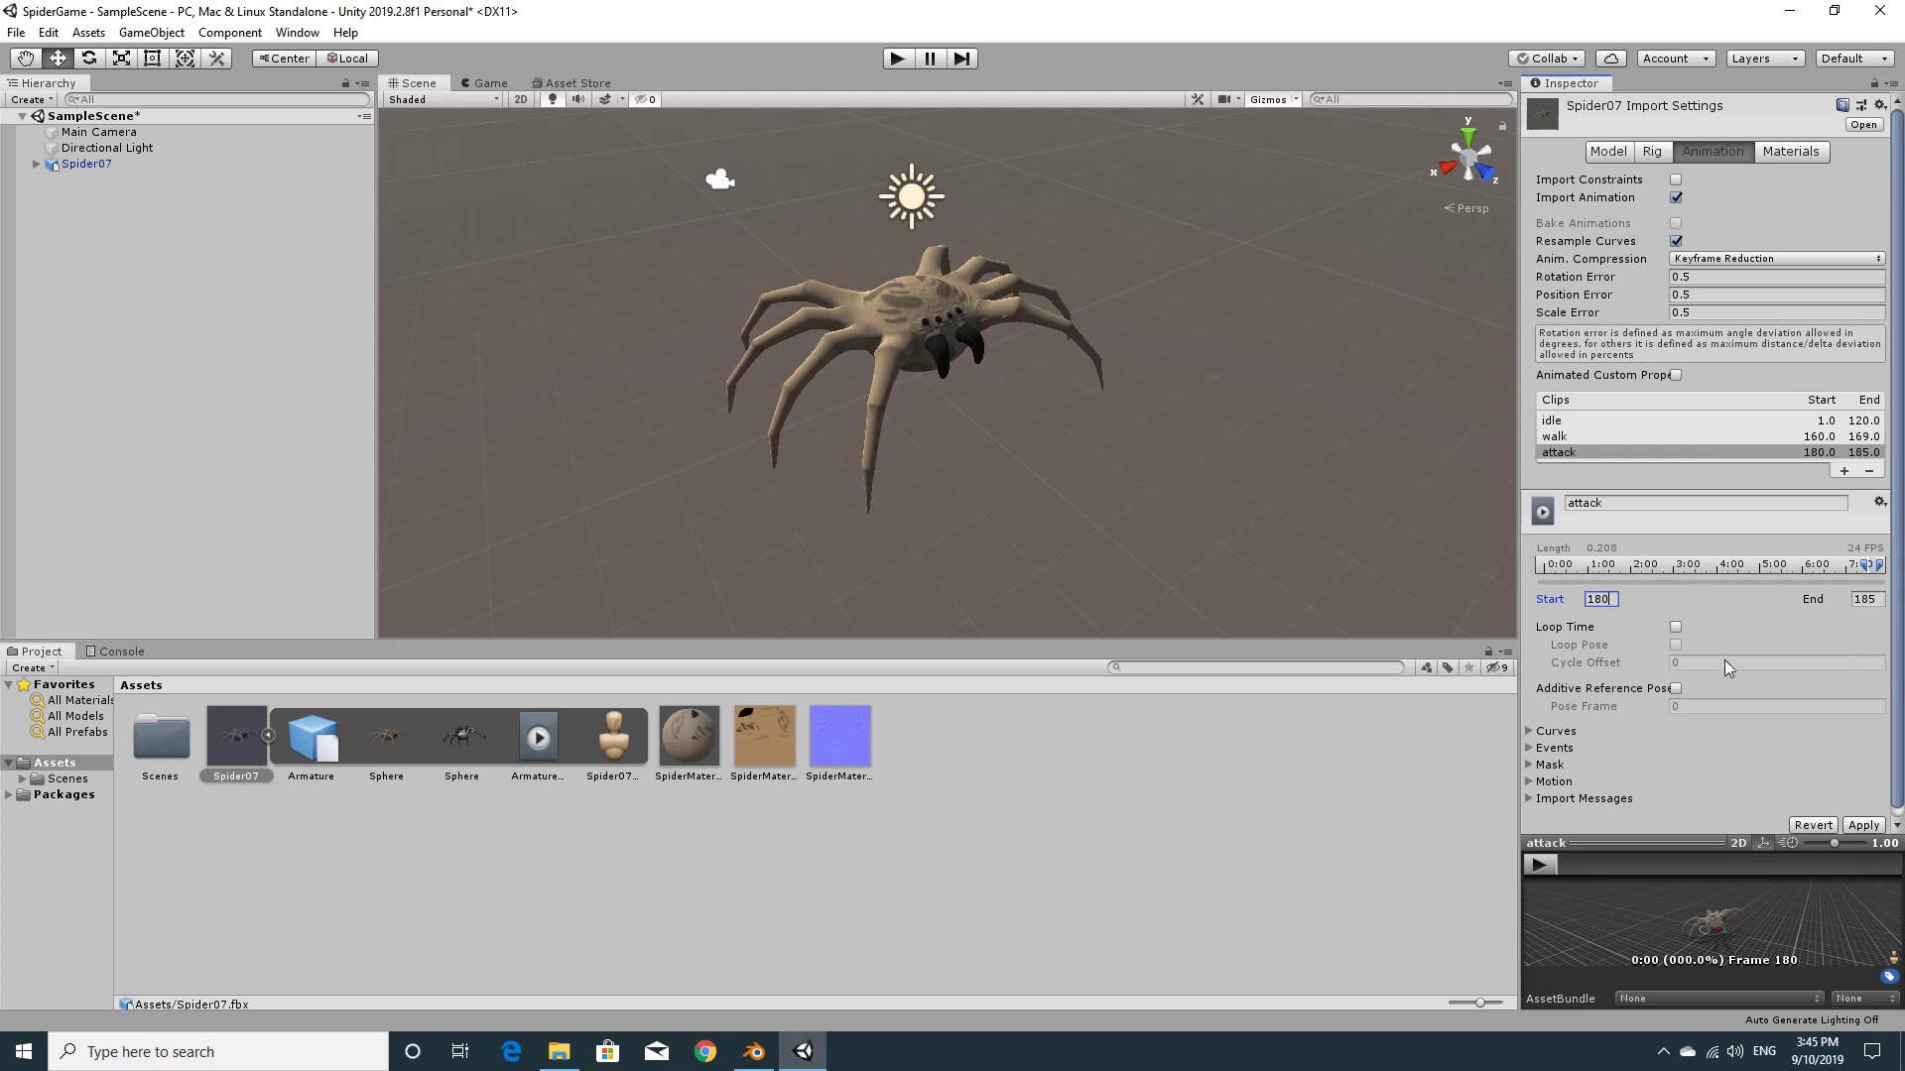
# Leave Loop Time off for attack and apply the idle, walk and attack clips
pyautogui.click(1677, 628)
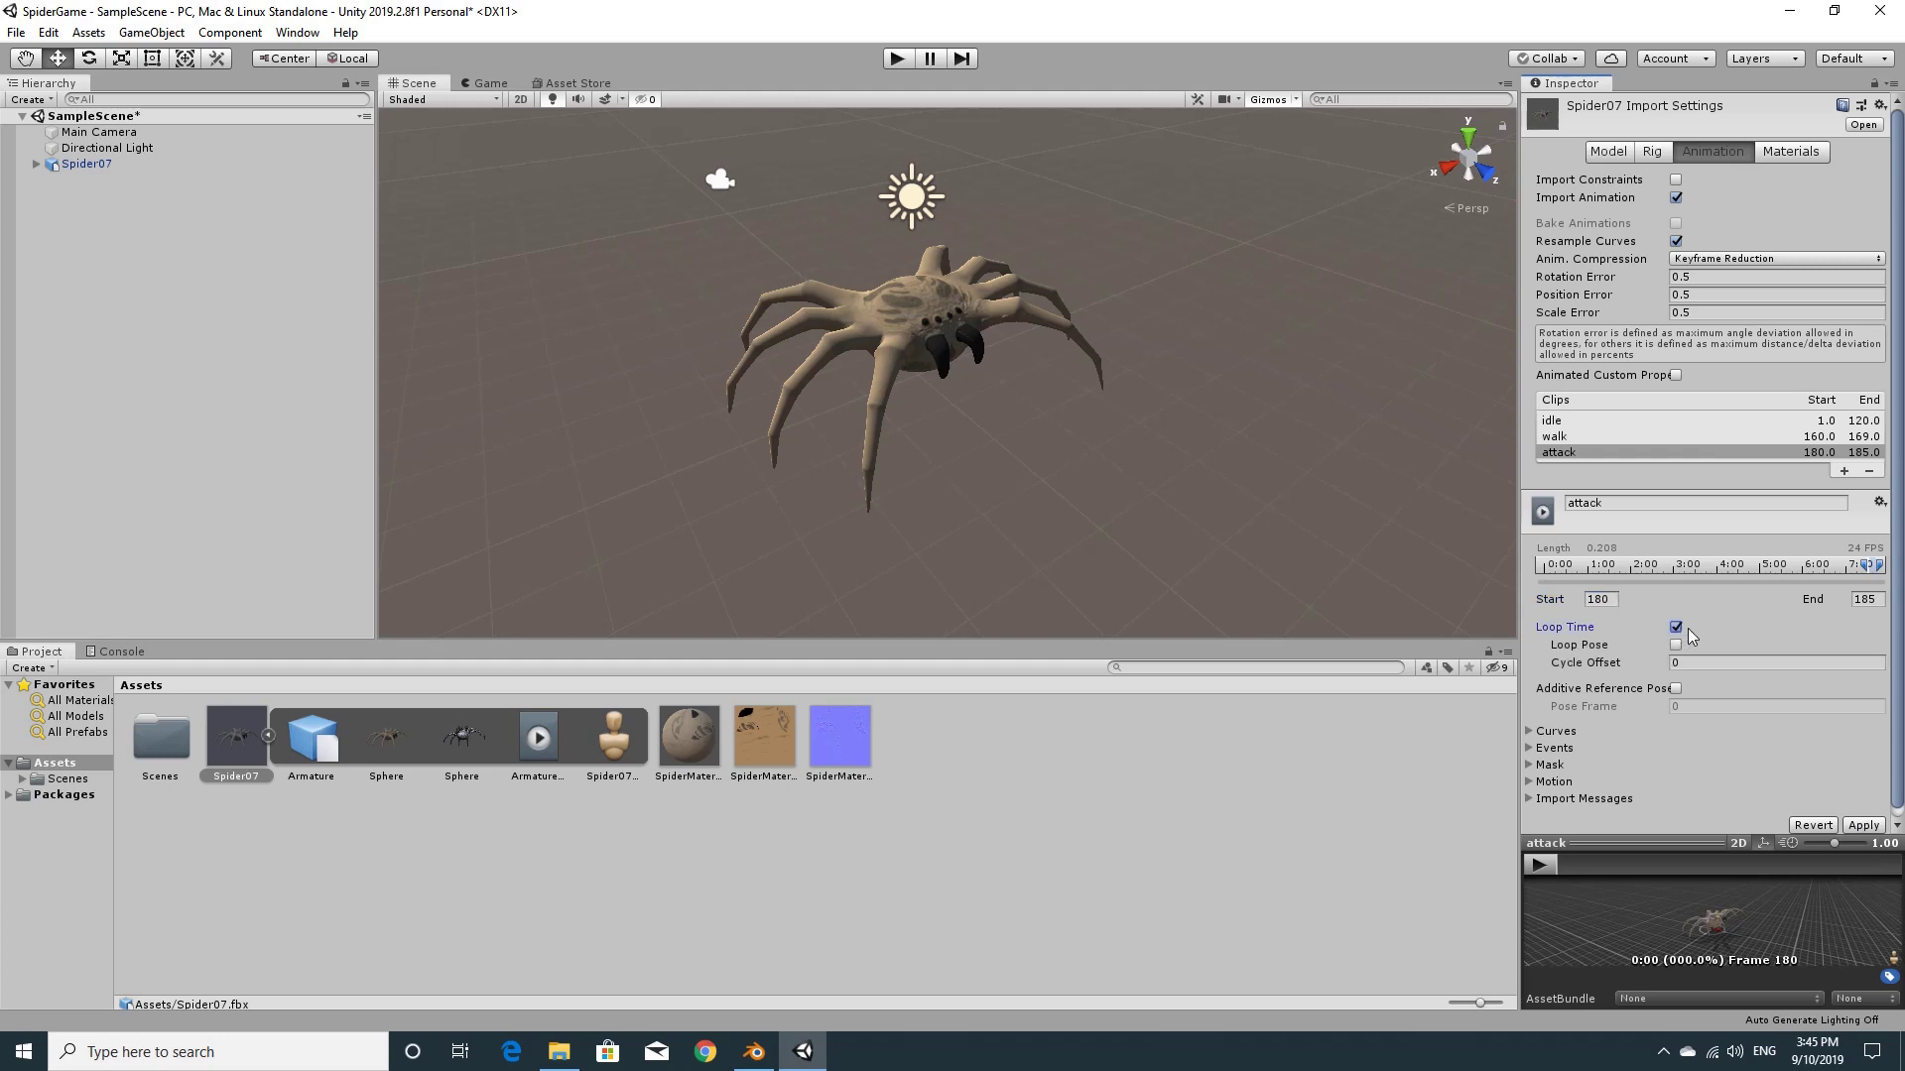
pyautogui.click(1675, 628)
pyautogui.click(1864, 825)
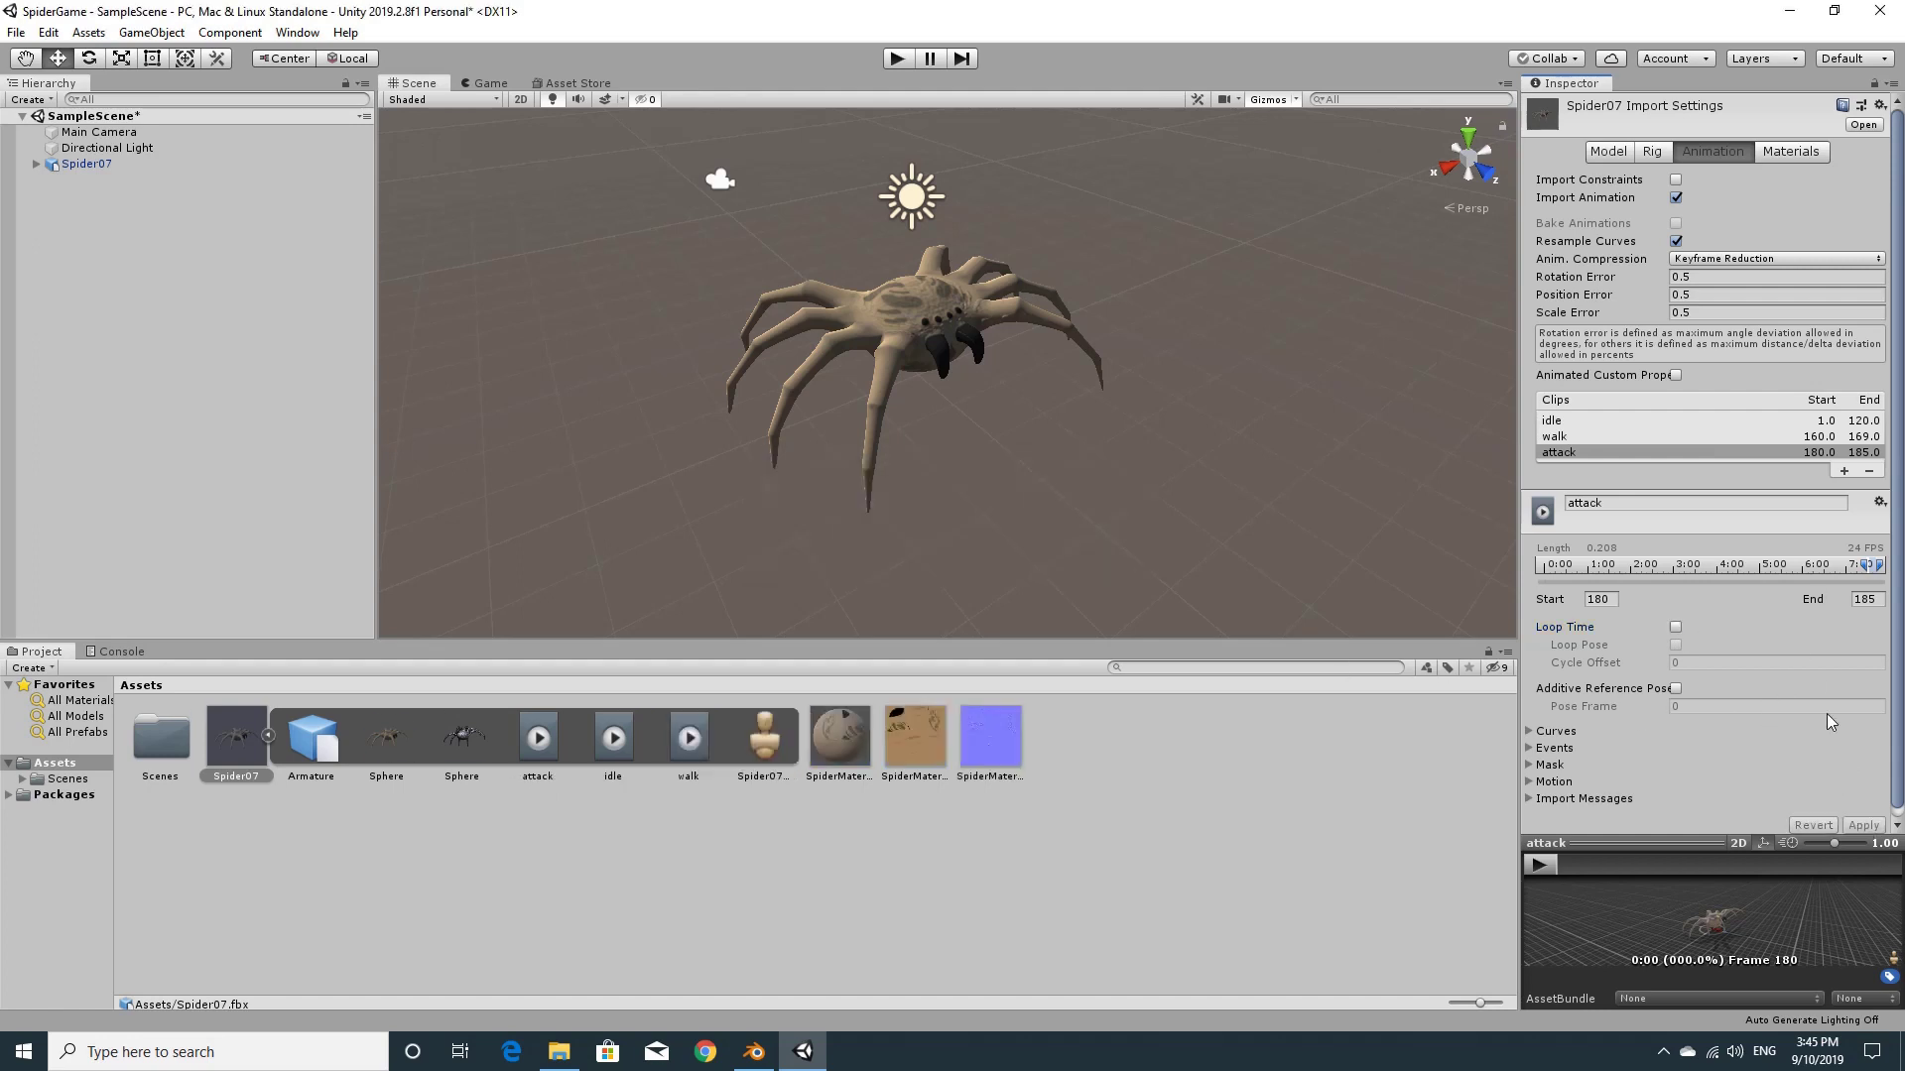
pyautogui.click(1865, 829)
pyautogui.scroll(-1, 1785, 744)
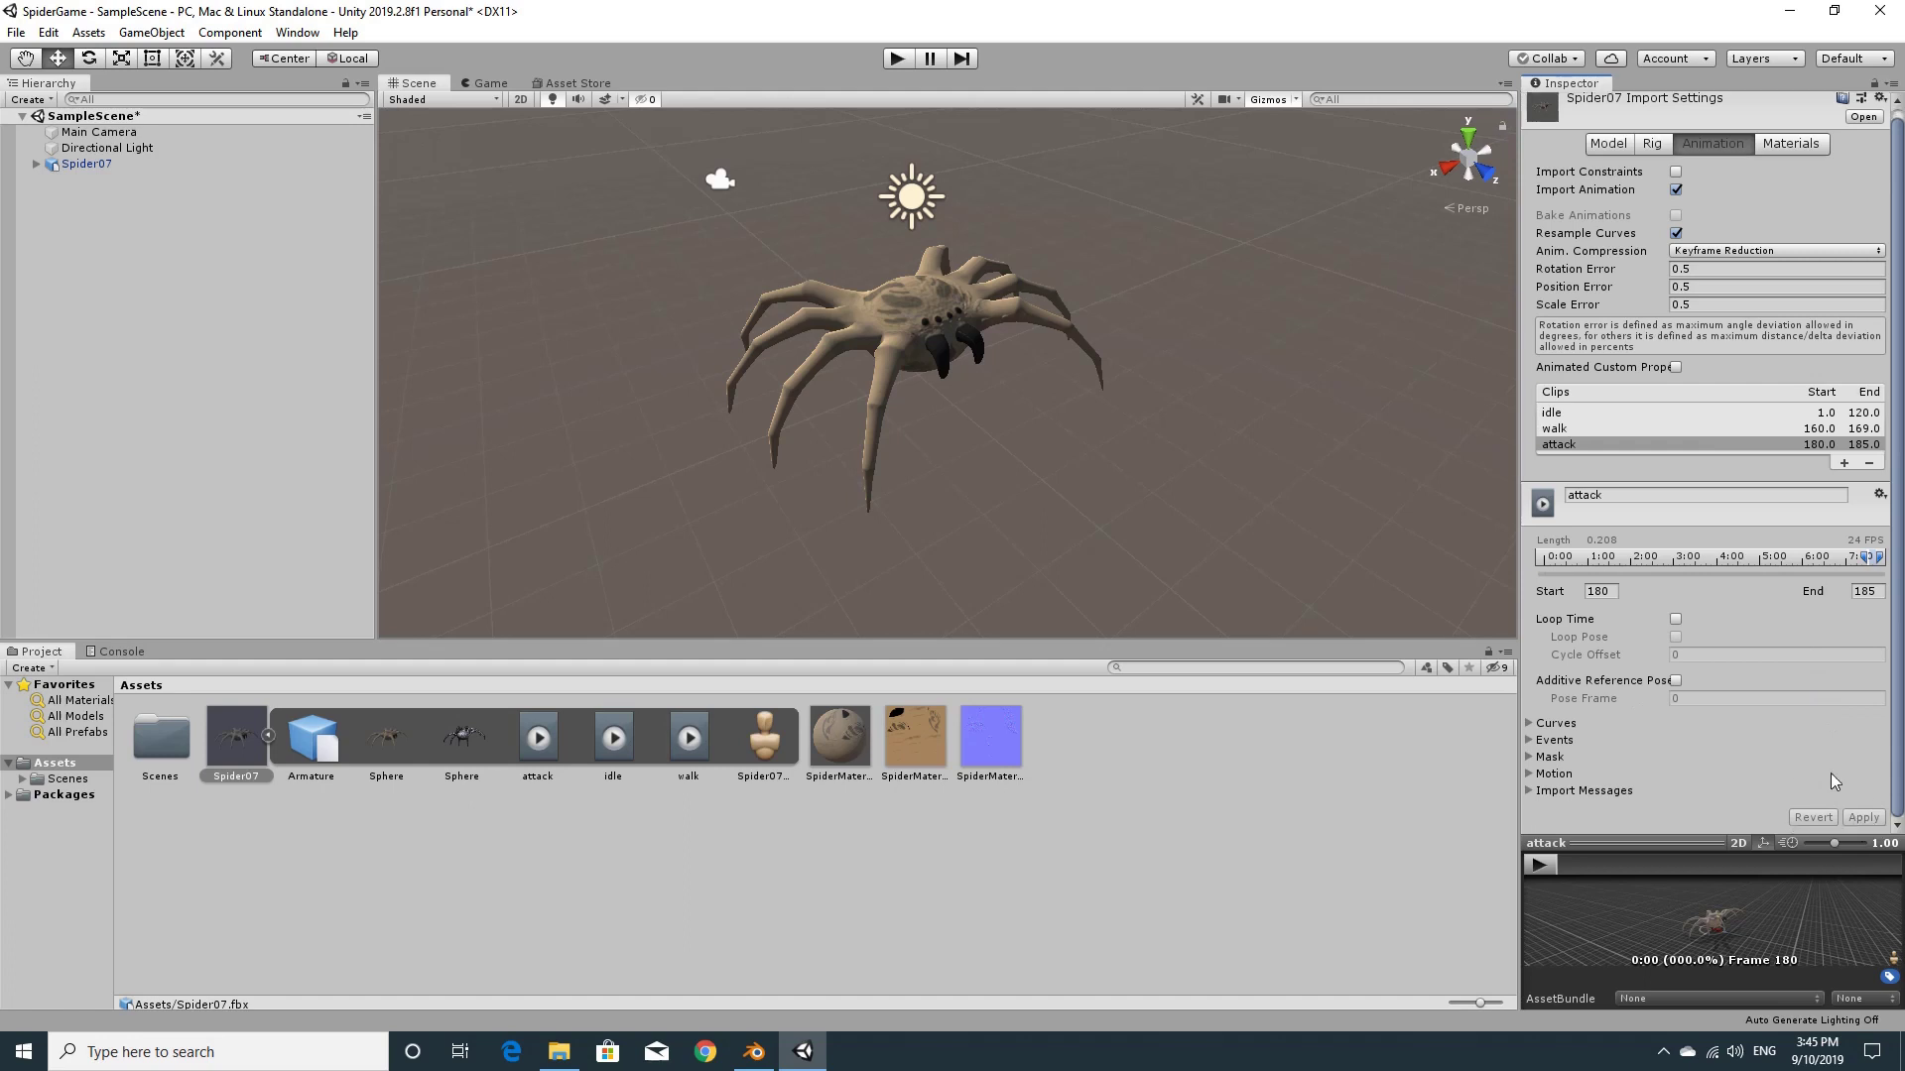
# Select Spider07 in the Hierarchy to show its Animator with Controller set to None
pyautogui.click(92, 164)
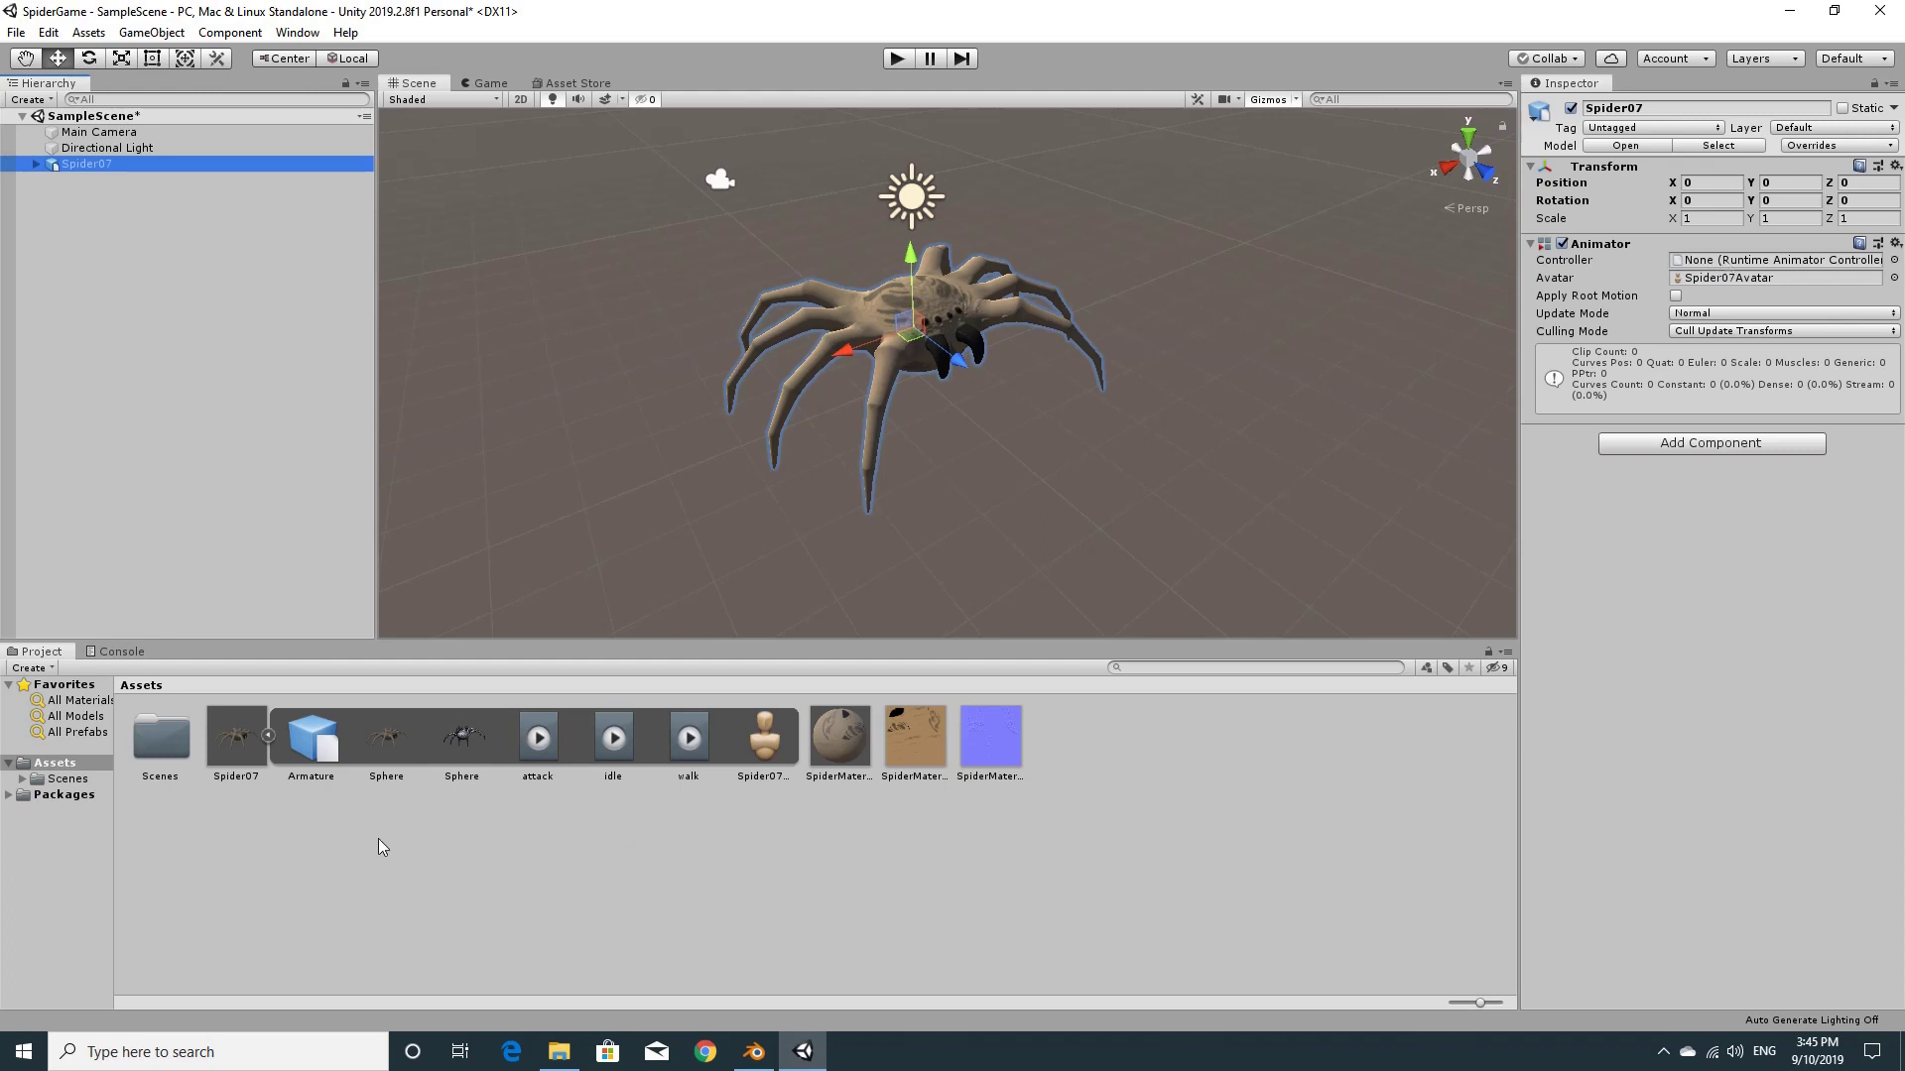
# Create an Animator Controller named 'Spider Animator' and assign it to Spider07's Animator Controller field
pyautogui.rightClick(1113, 746)
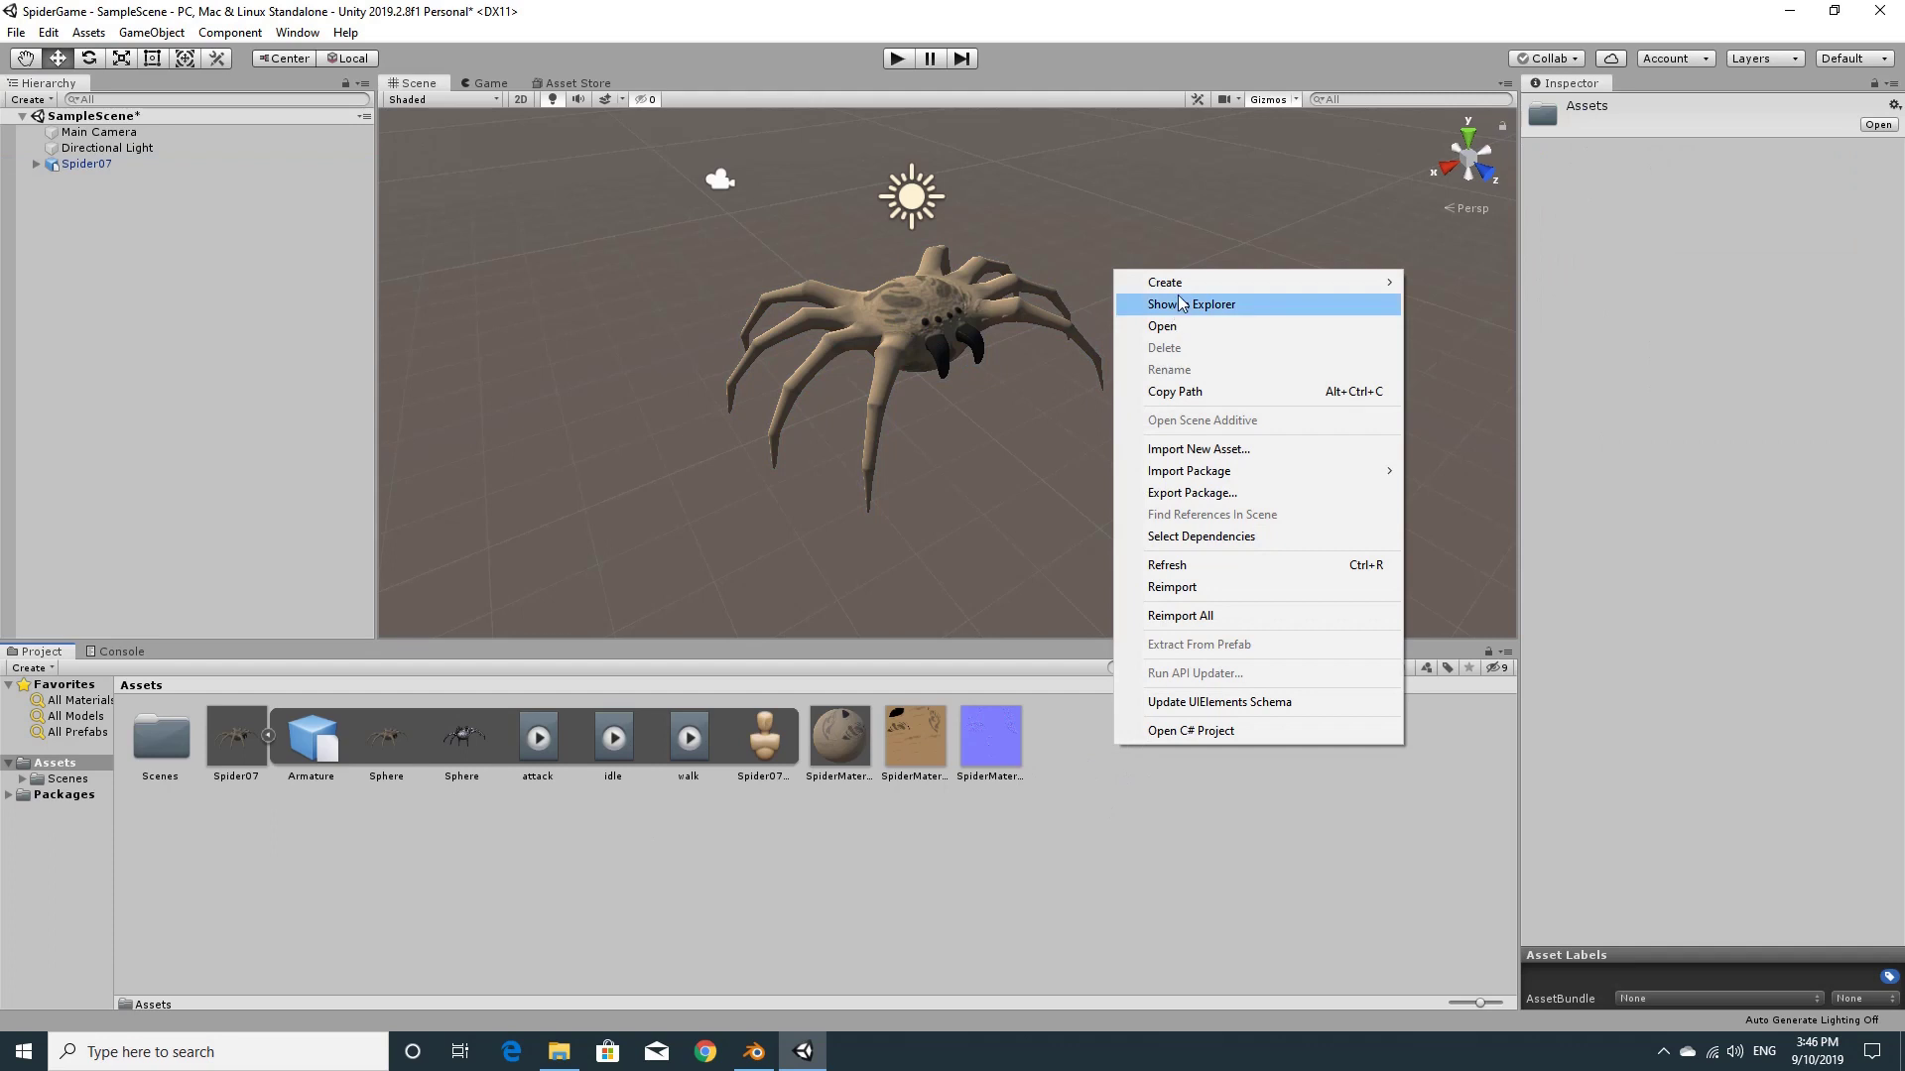
pyautogui.moveTo(1275, 290)
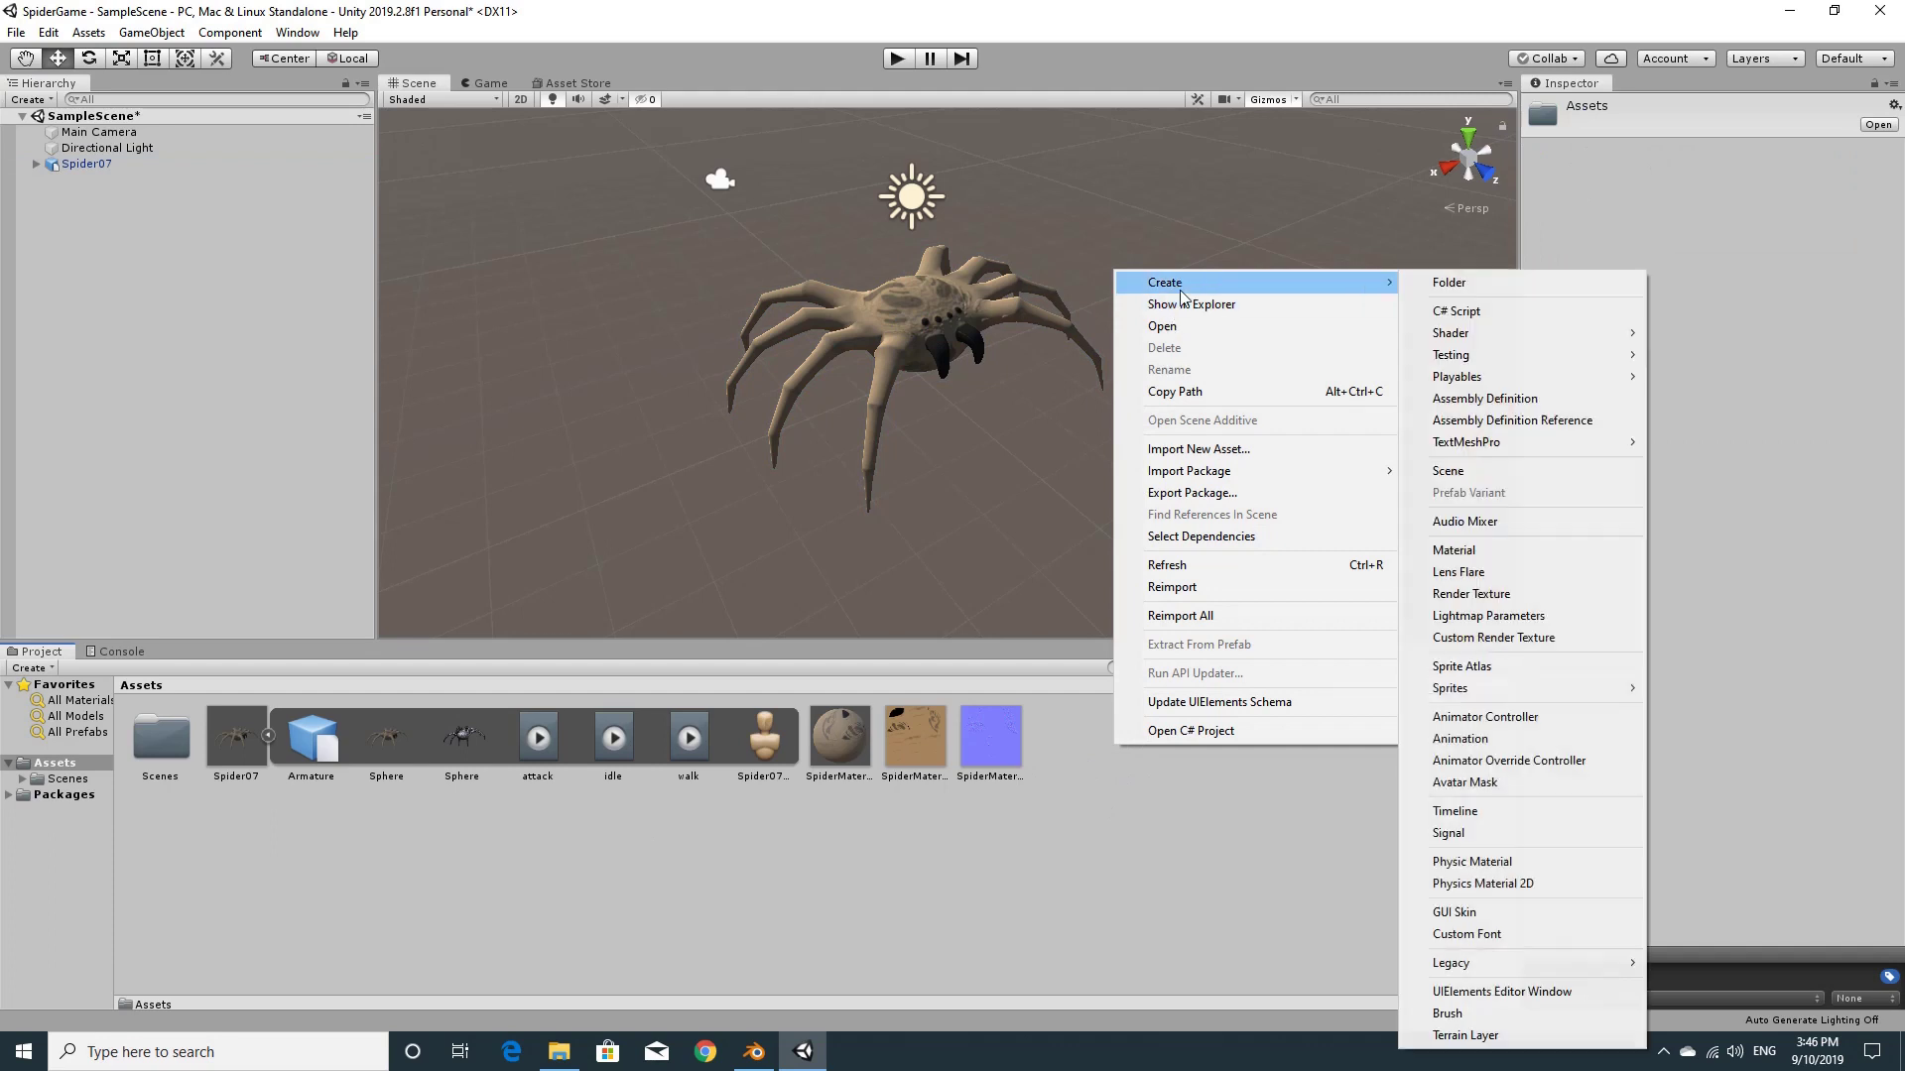
pyautogui.click(1485, 717)
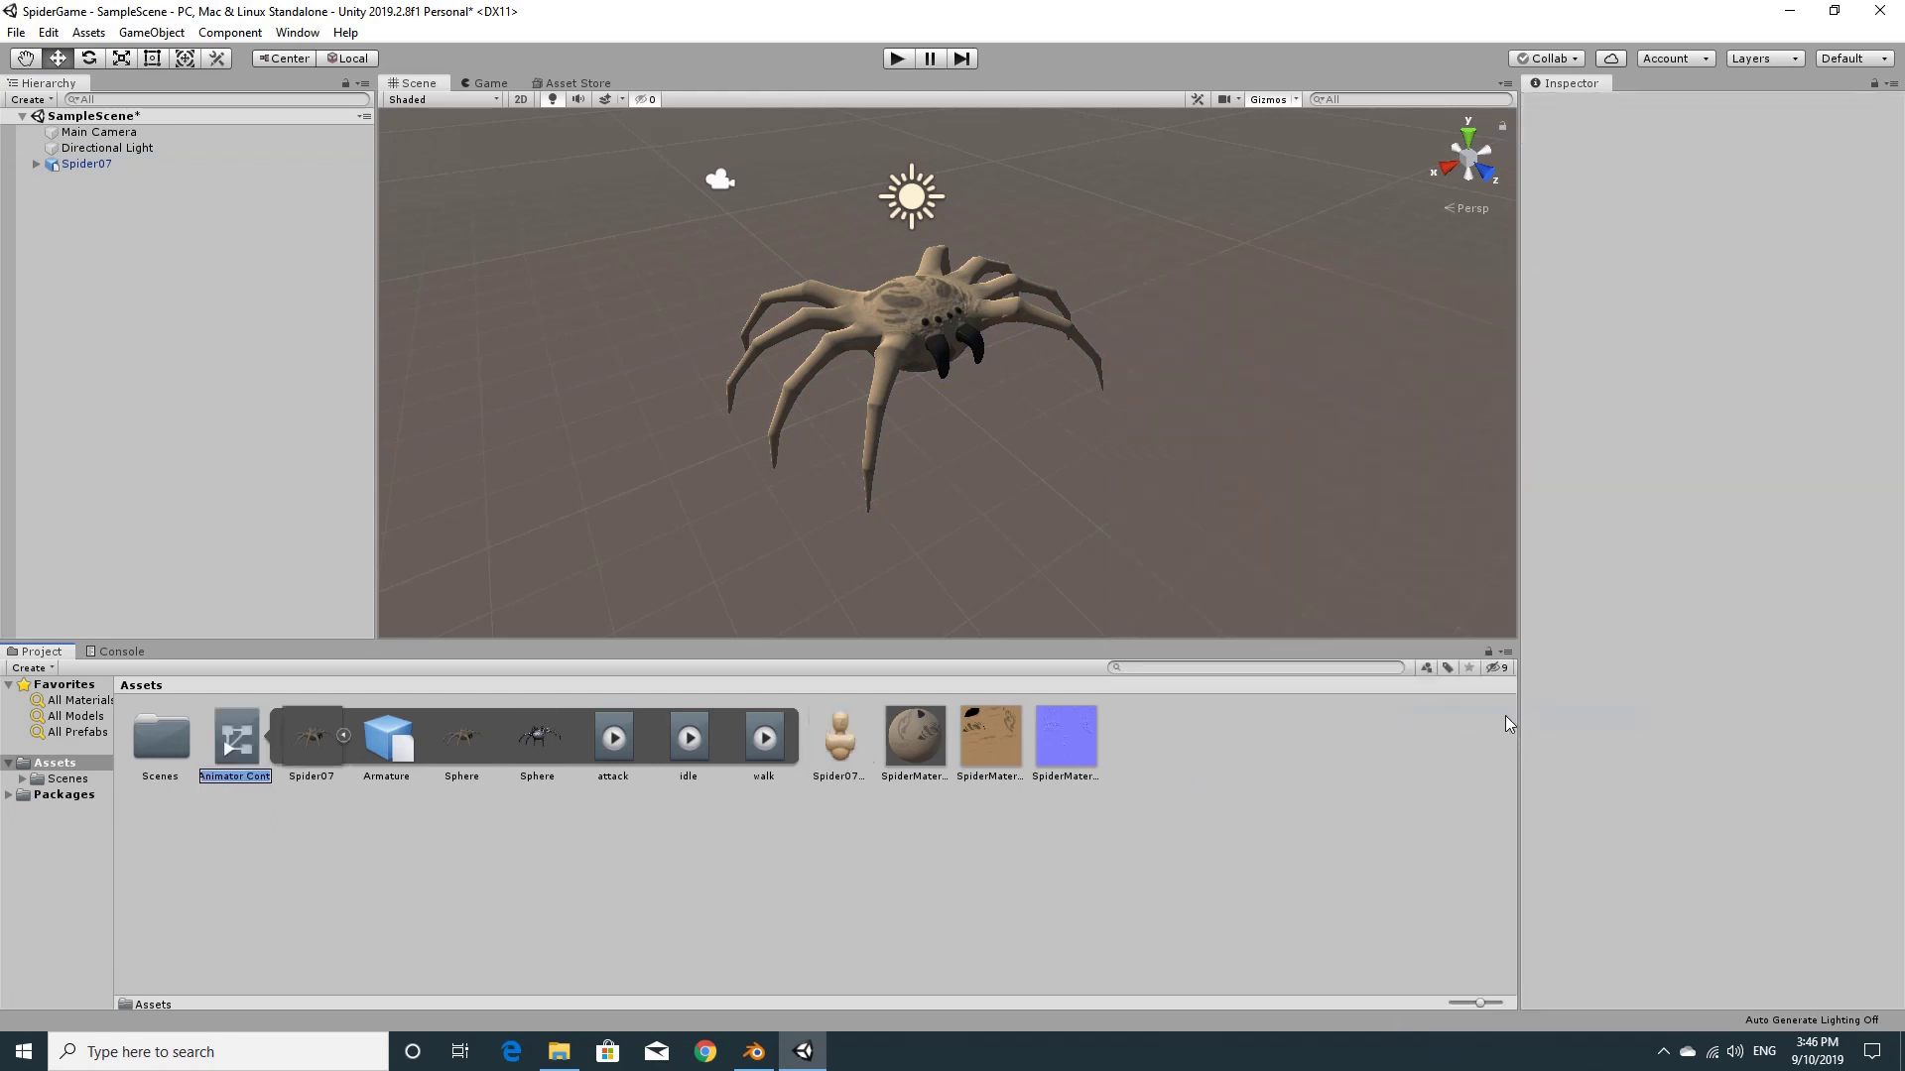
pyautogui.write('Spi')
pyautogui.write('der')
pyautogui.write(' Animator')
pyautogui.press('Return')
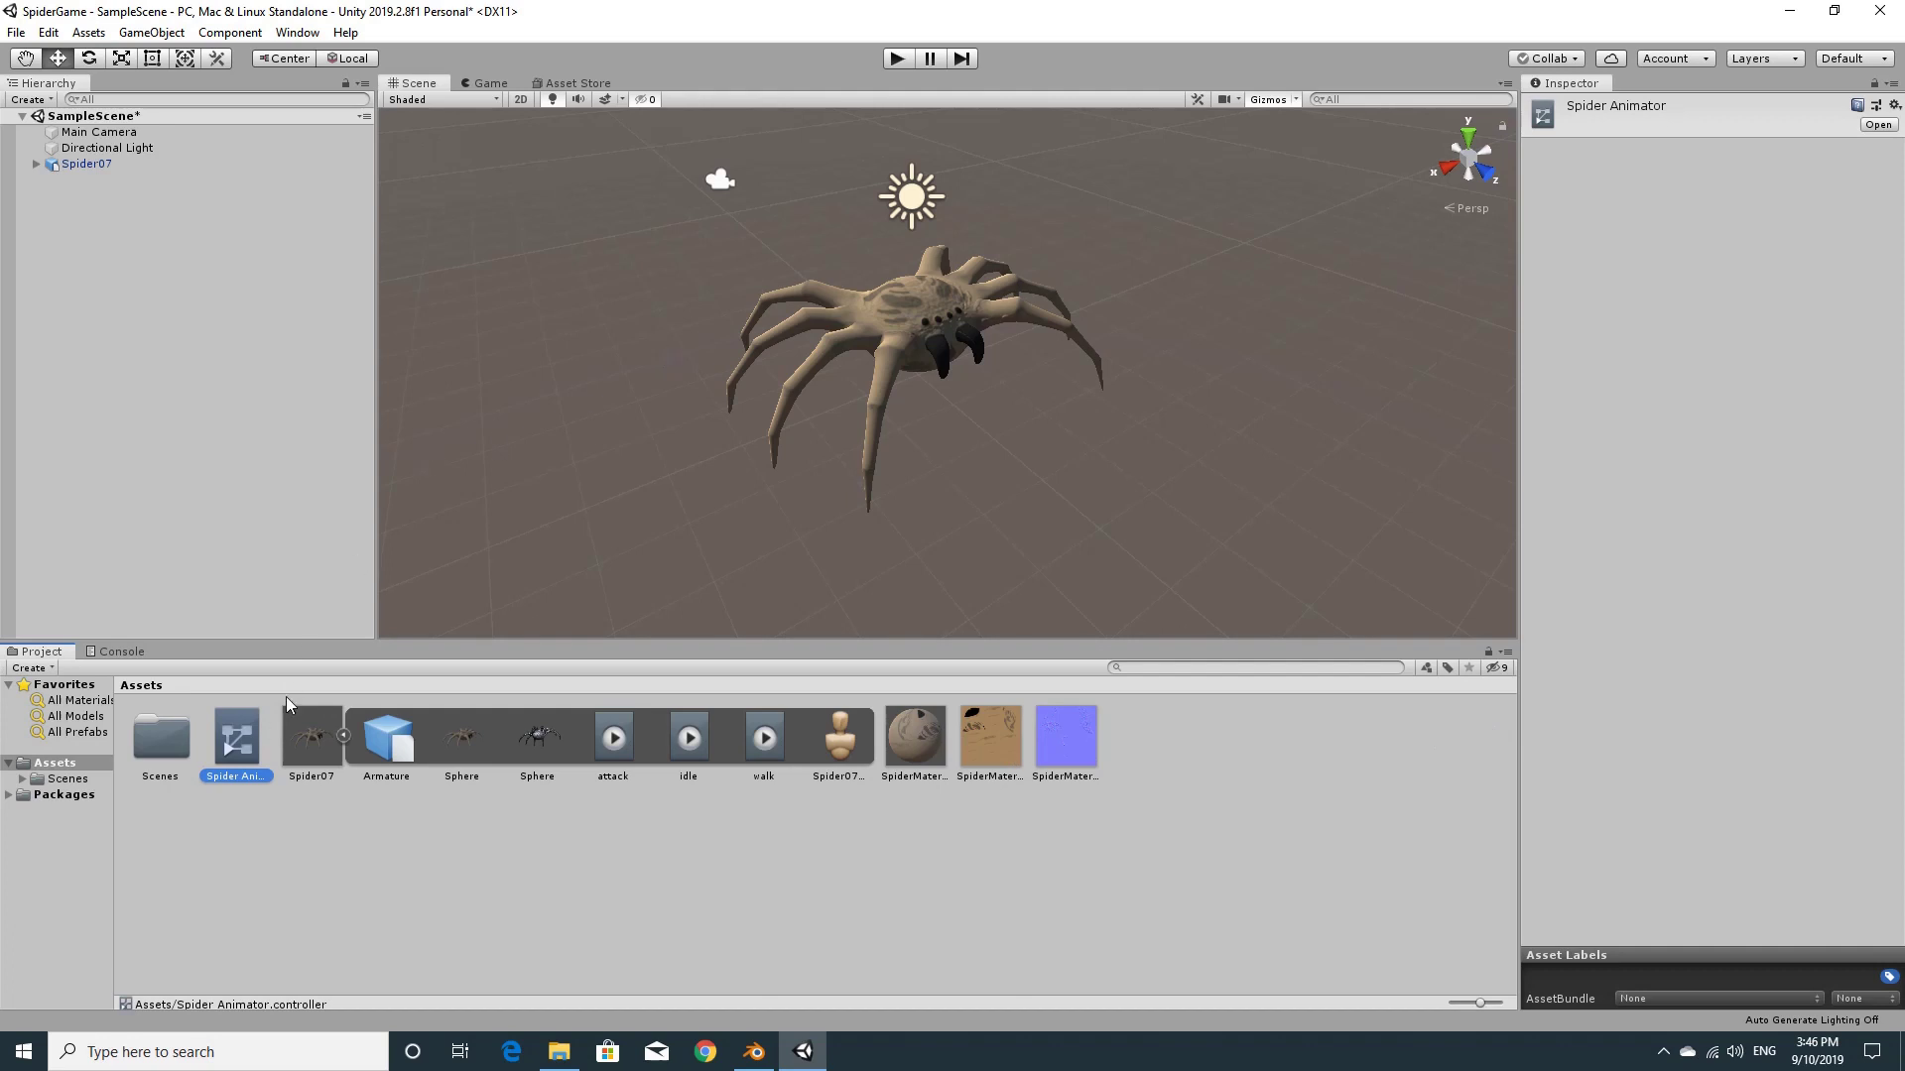
pyautogui.click(107, 165)
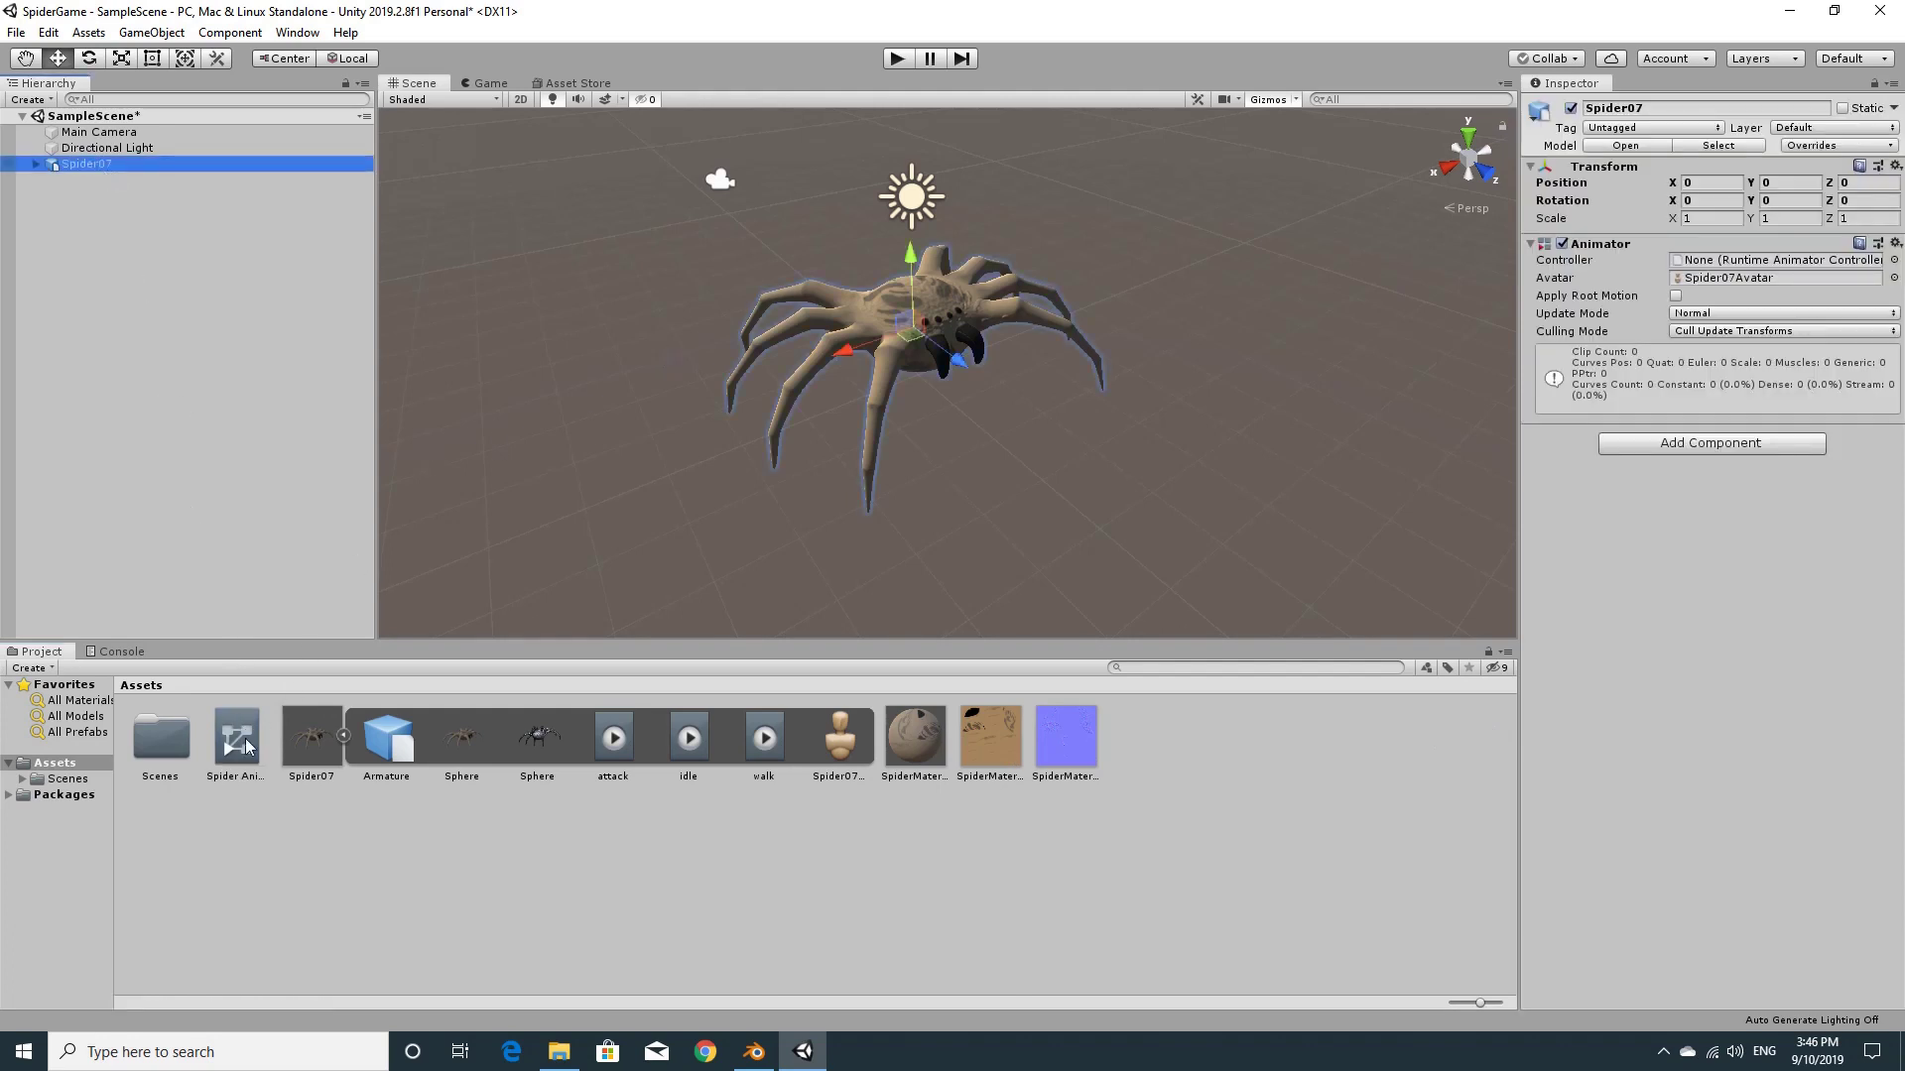
pyautogui.moveTo(236, 748); pyautogui.dragTo(1708, 268)
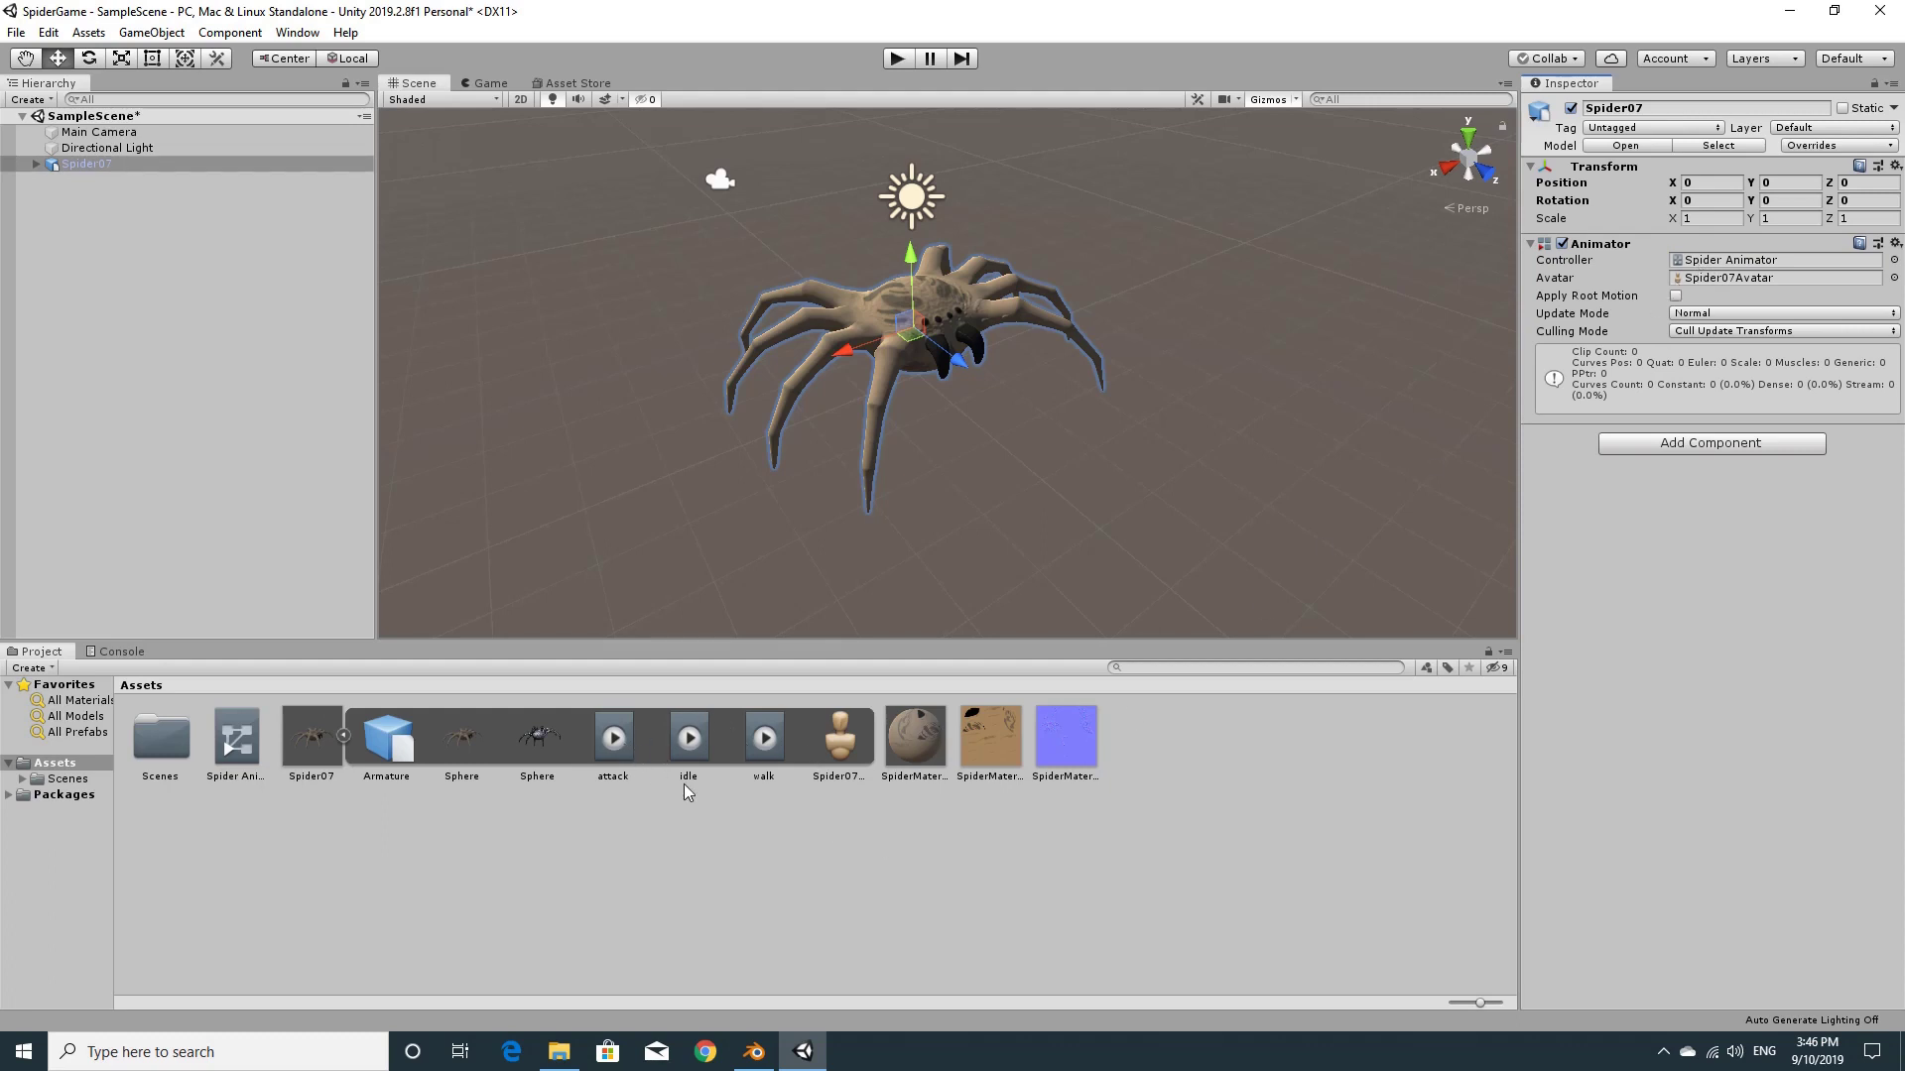
# Open the Spider Animator controller in the Animator window
pyautogui.click(246, 753)
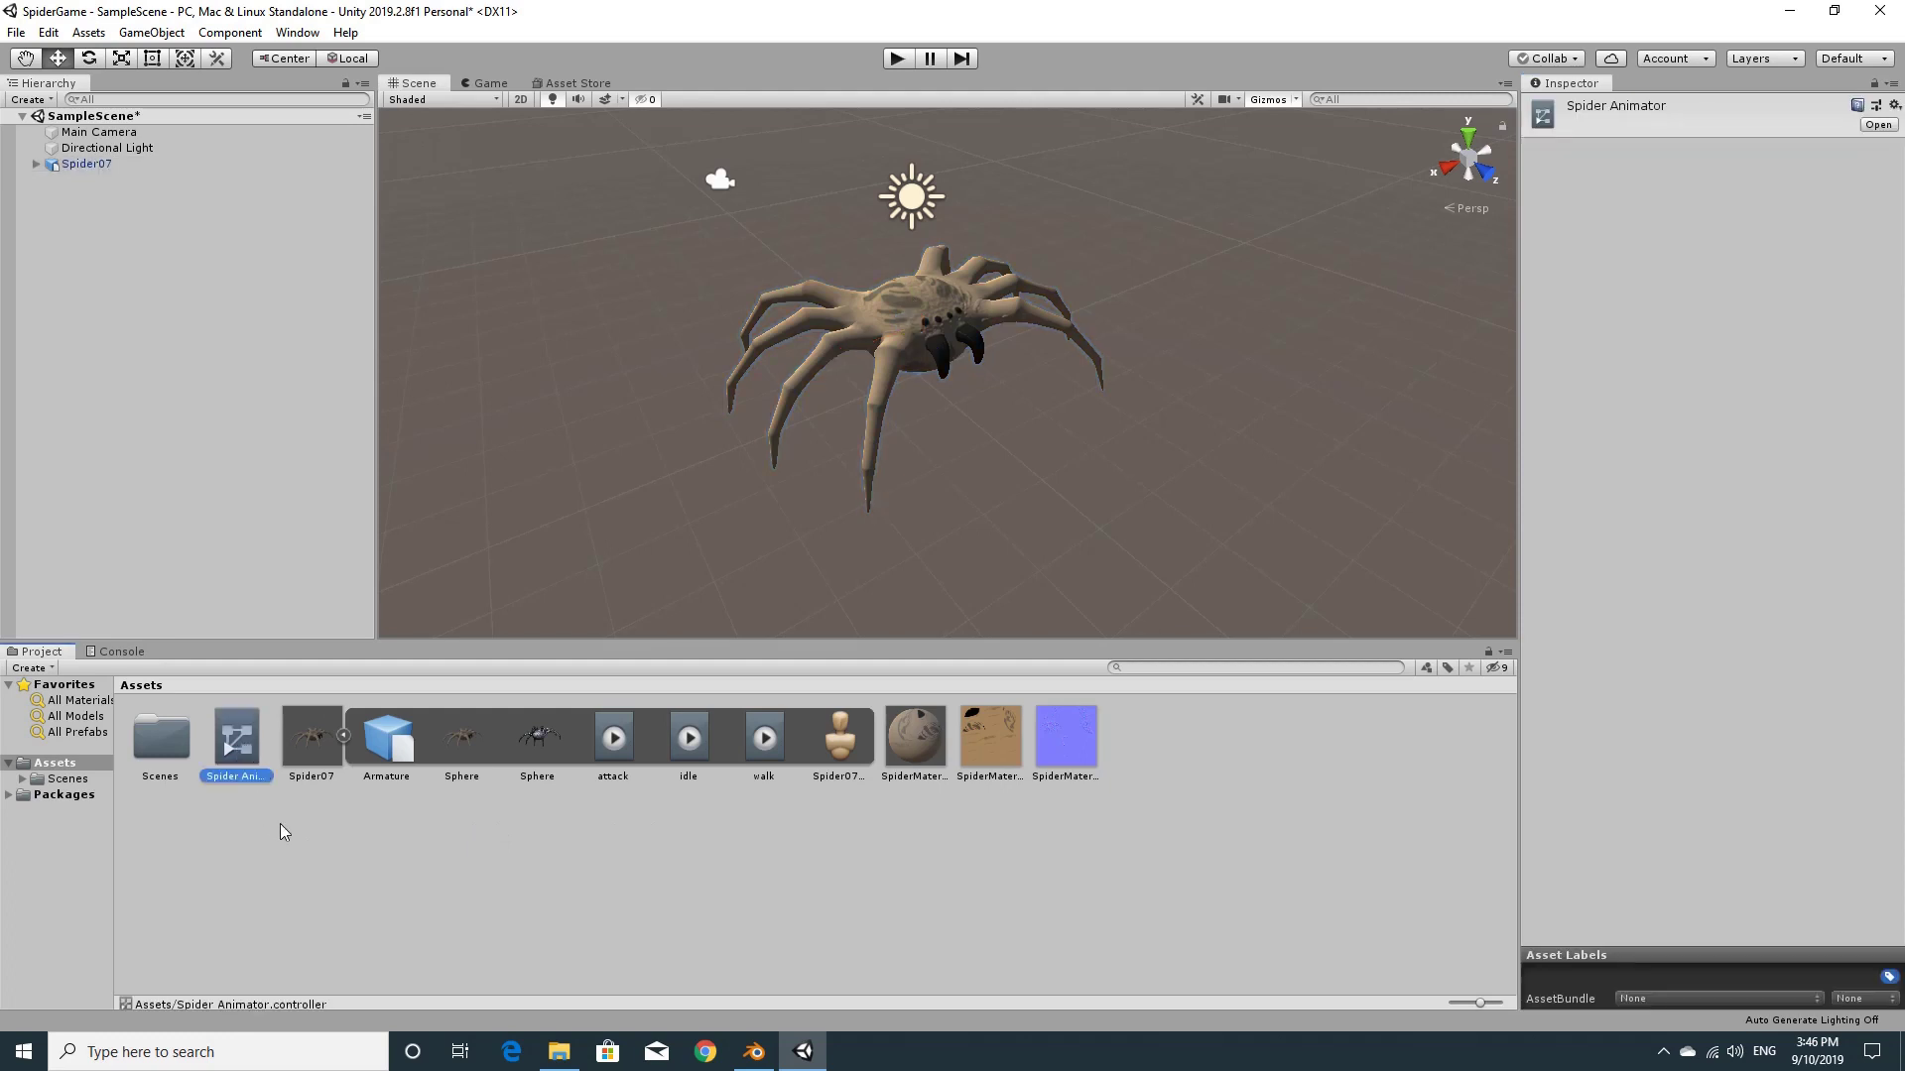
pyautogui.doubleClick(232, 753)
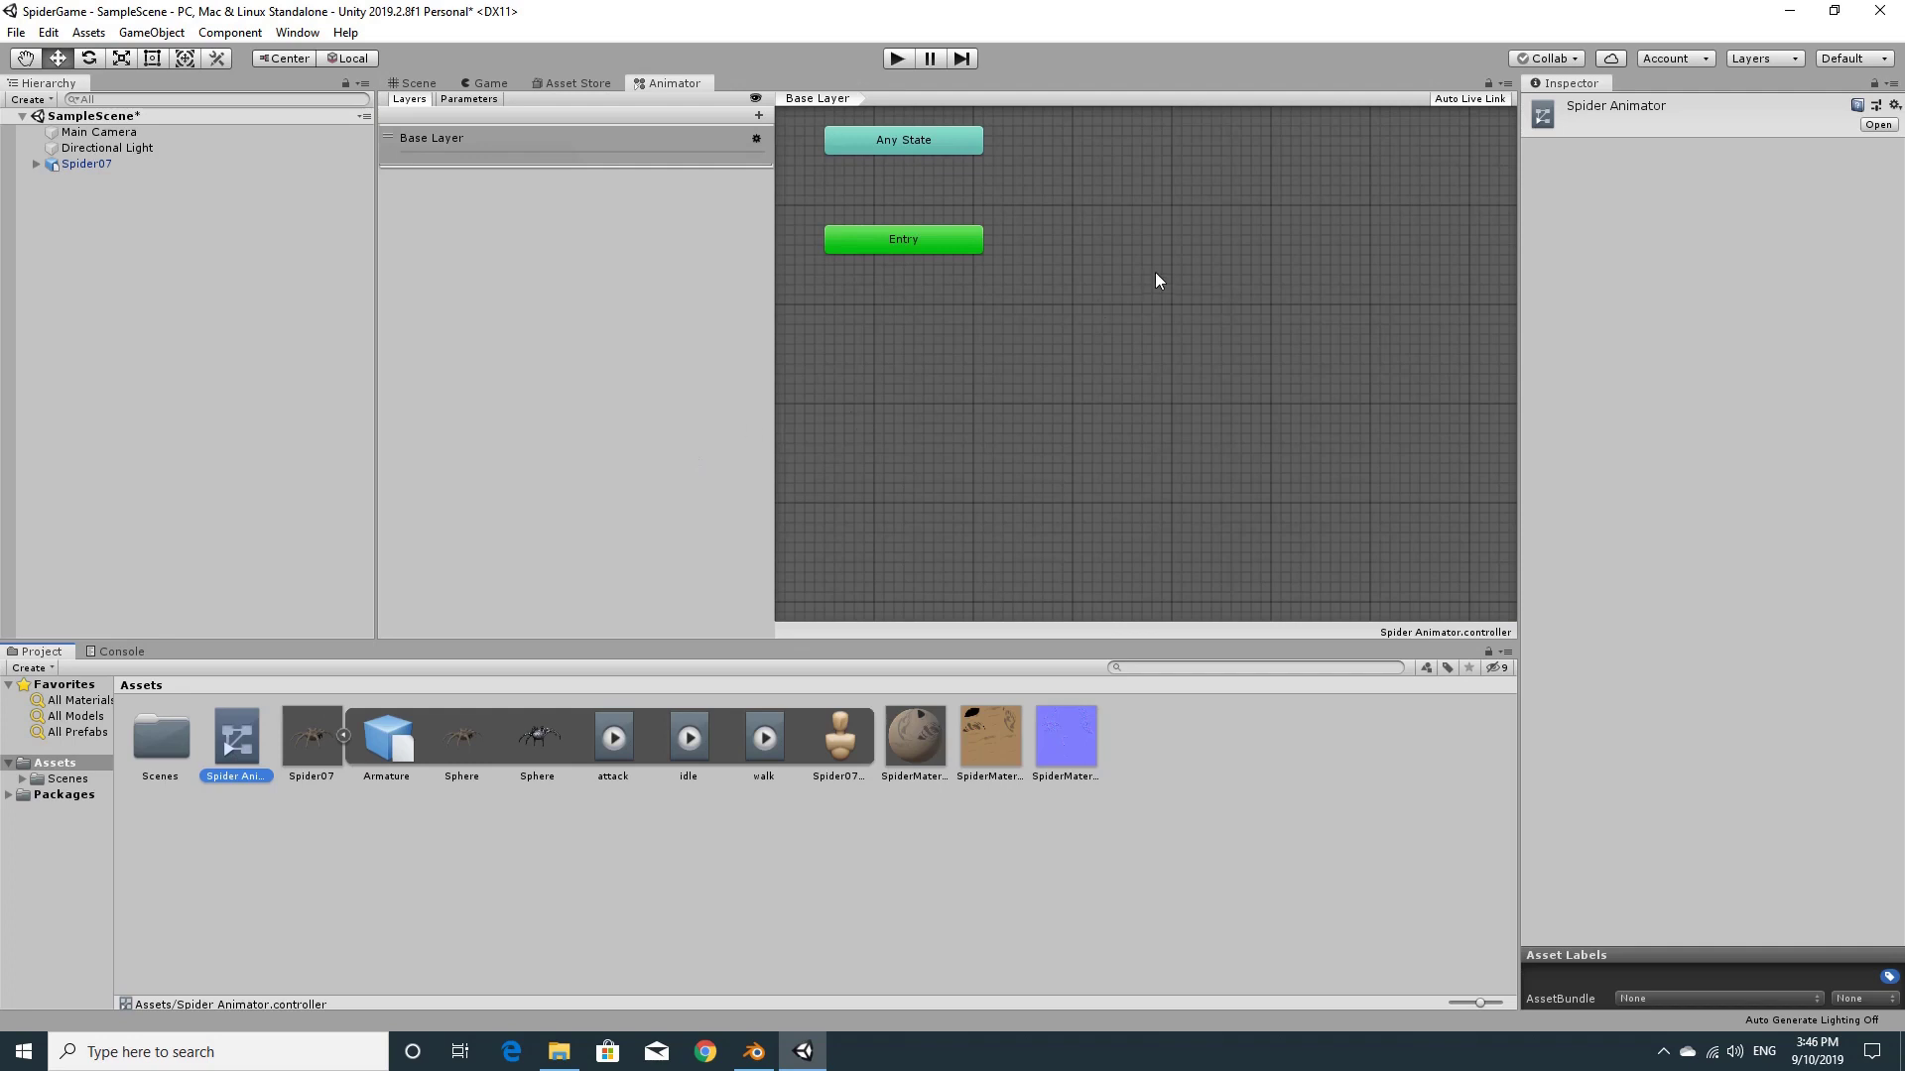
pyautogui.moveTo(1154, 272); pyautogui.dragTo(1204, 490, button='middle')
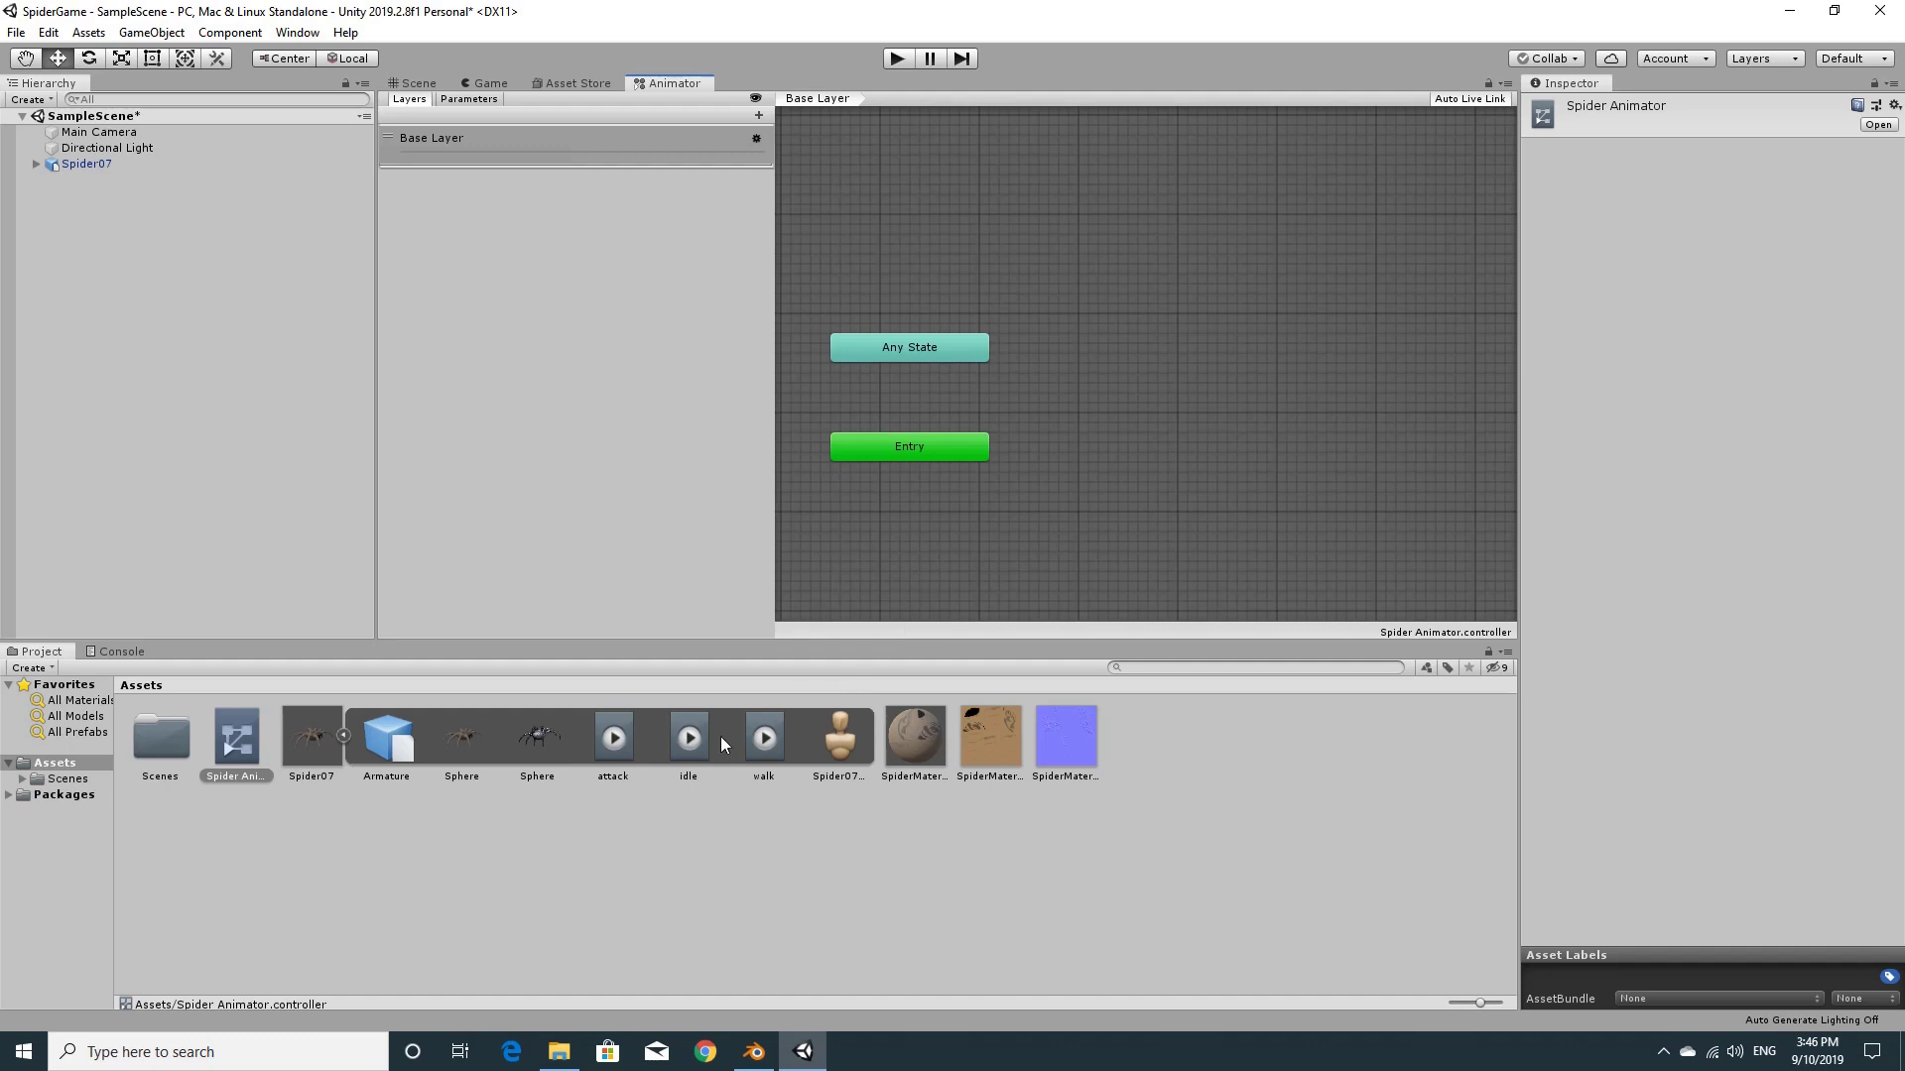
# Drop the idle clip into the graph as the default state, showing Entry and Exit
pyautogui.click(342, 735)
pyautogui.click(342, 735)
pyautogui.moveTo(689, 744); pyautogui.dragTo(1089, 543)
pyautogui.moveTo(1246, 433); pyautogui.dragTo(1218, 409)
pyautogui.moveTo(1209, 458); pyautogui.dragTo(1254, 526, button='middle')
pyautogui.scroll(-2, 1157, 557)
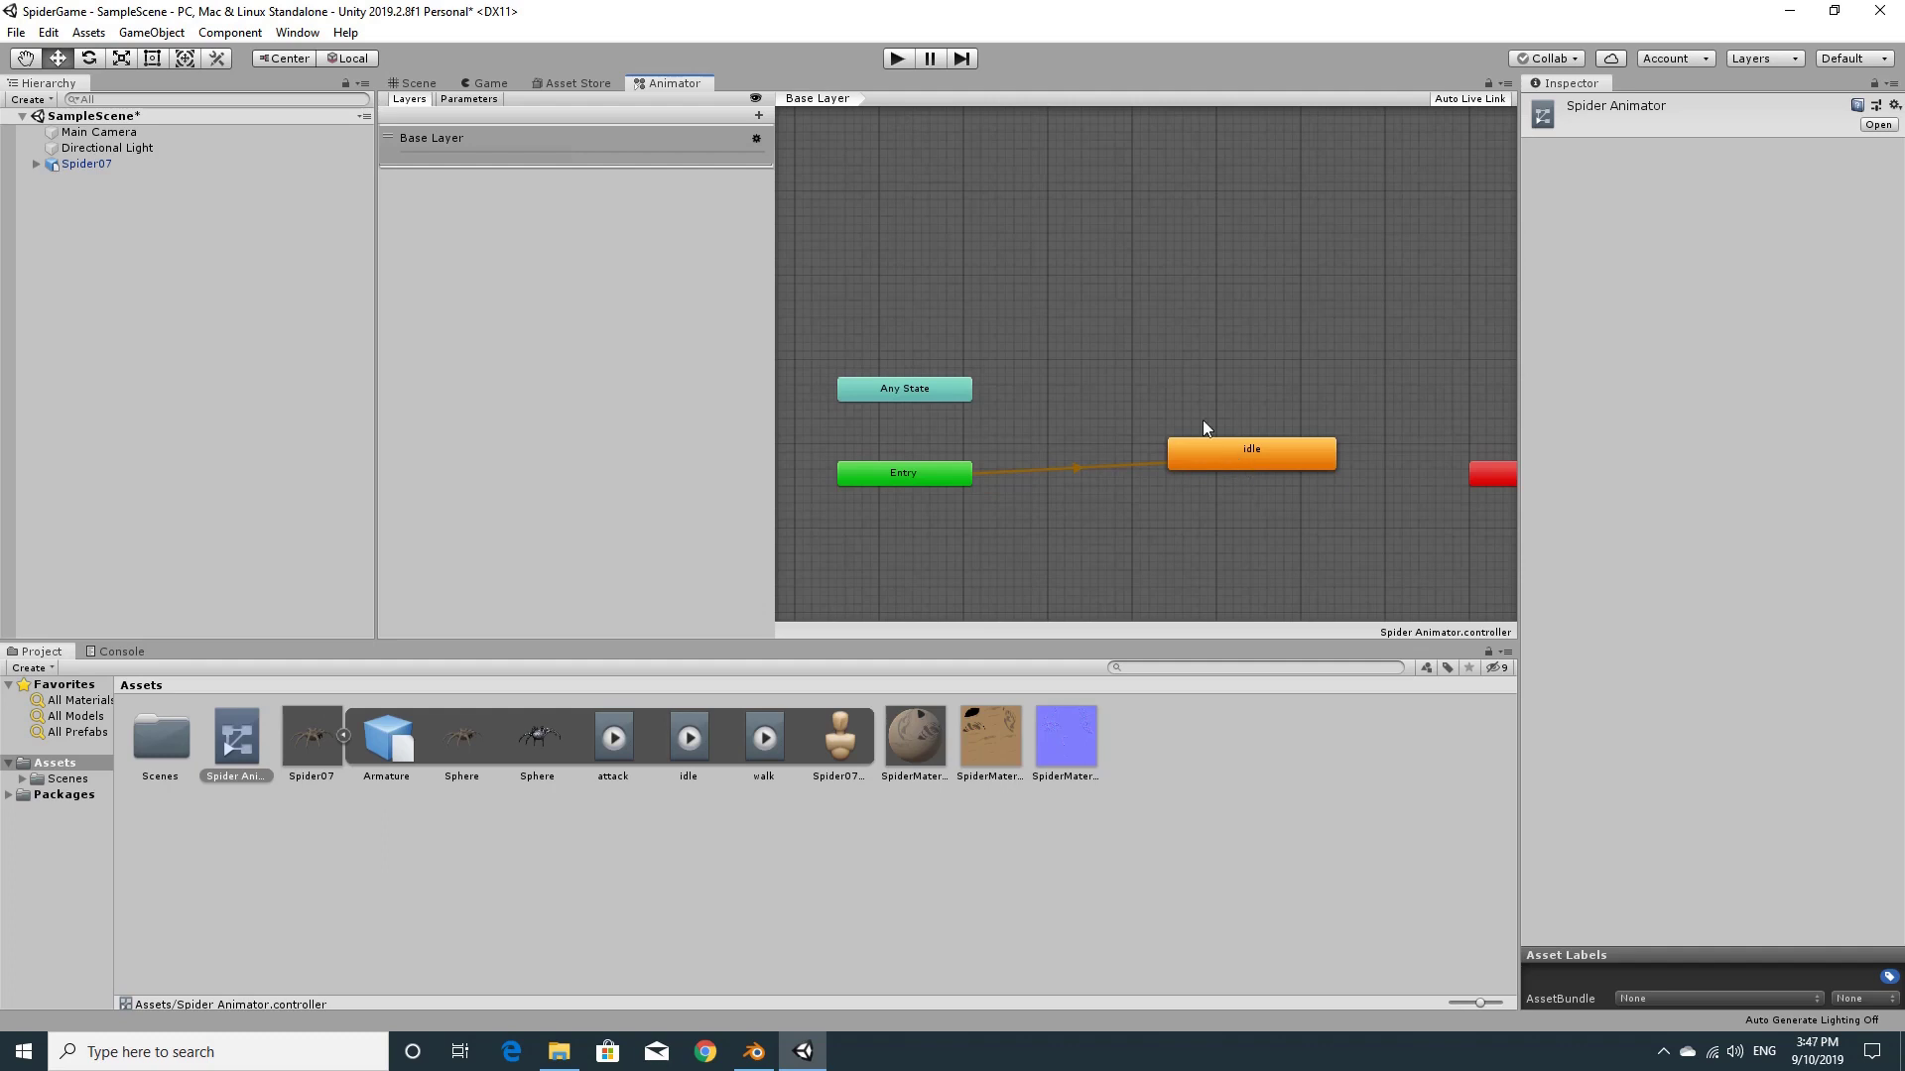
pyautogui.moveTo(1303, 556); pyautogui.dragTo(1263, 565, button='middle')
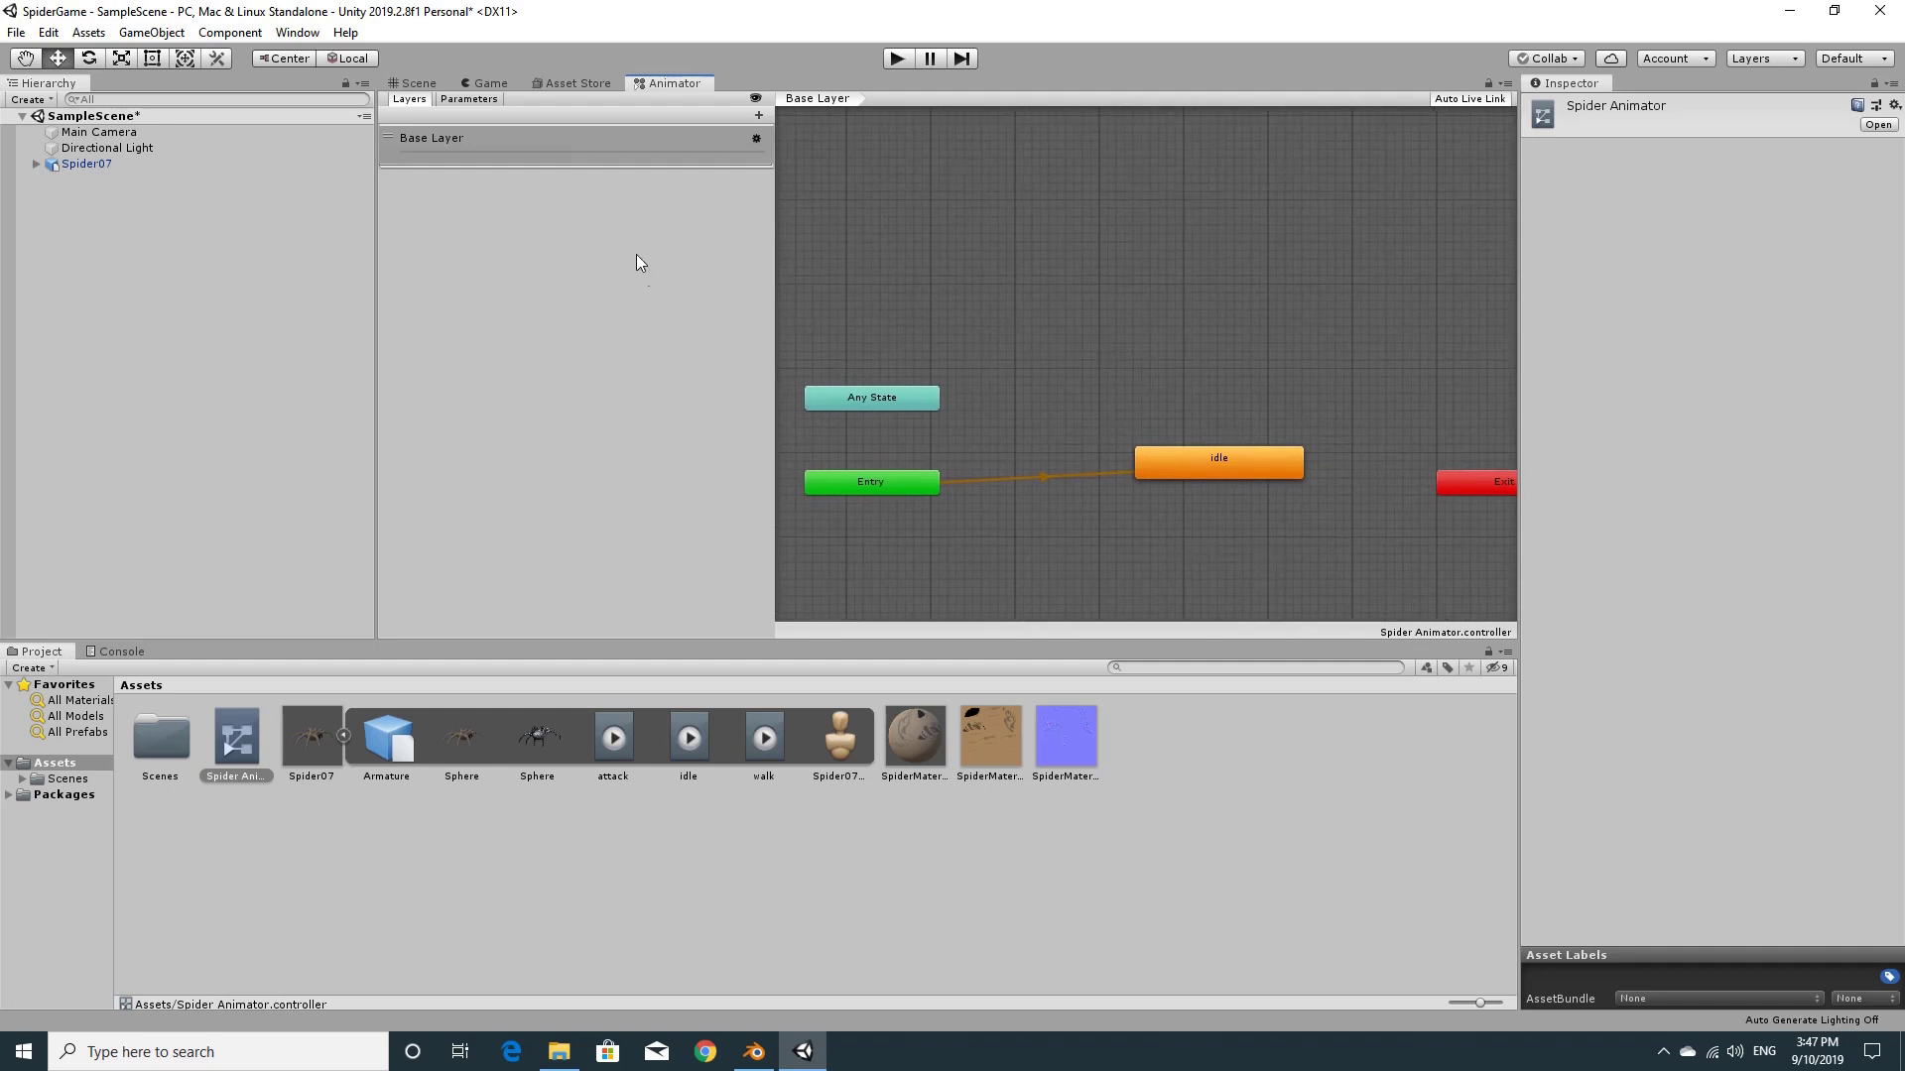
# Add a Bool parameter named walking in the Parameters list
pyautogui.click(476, 100)
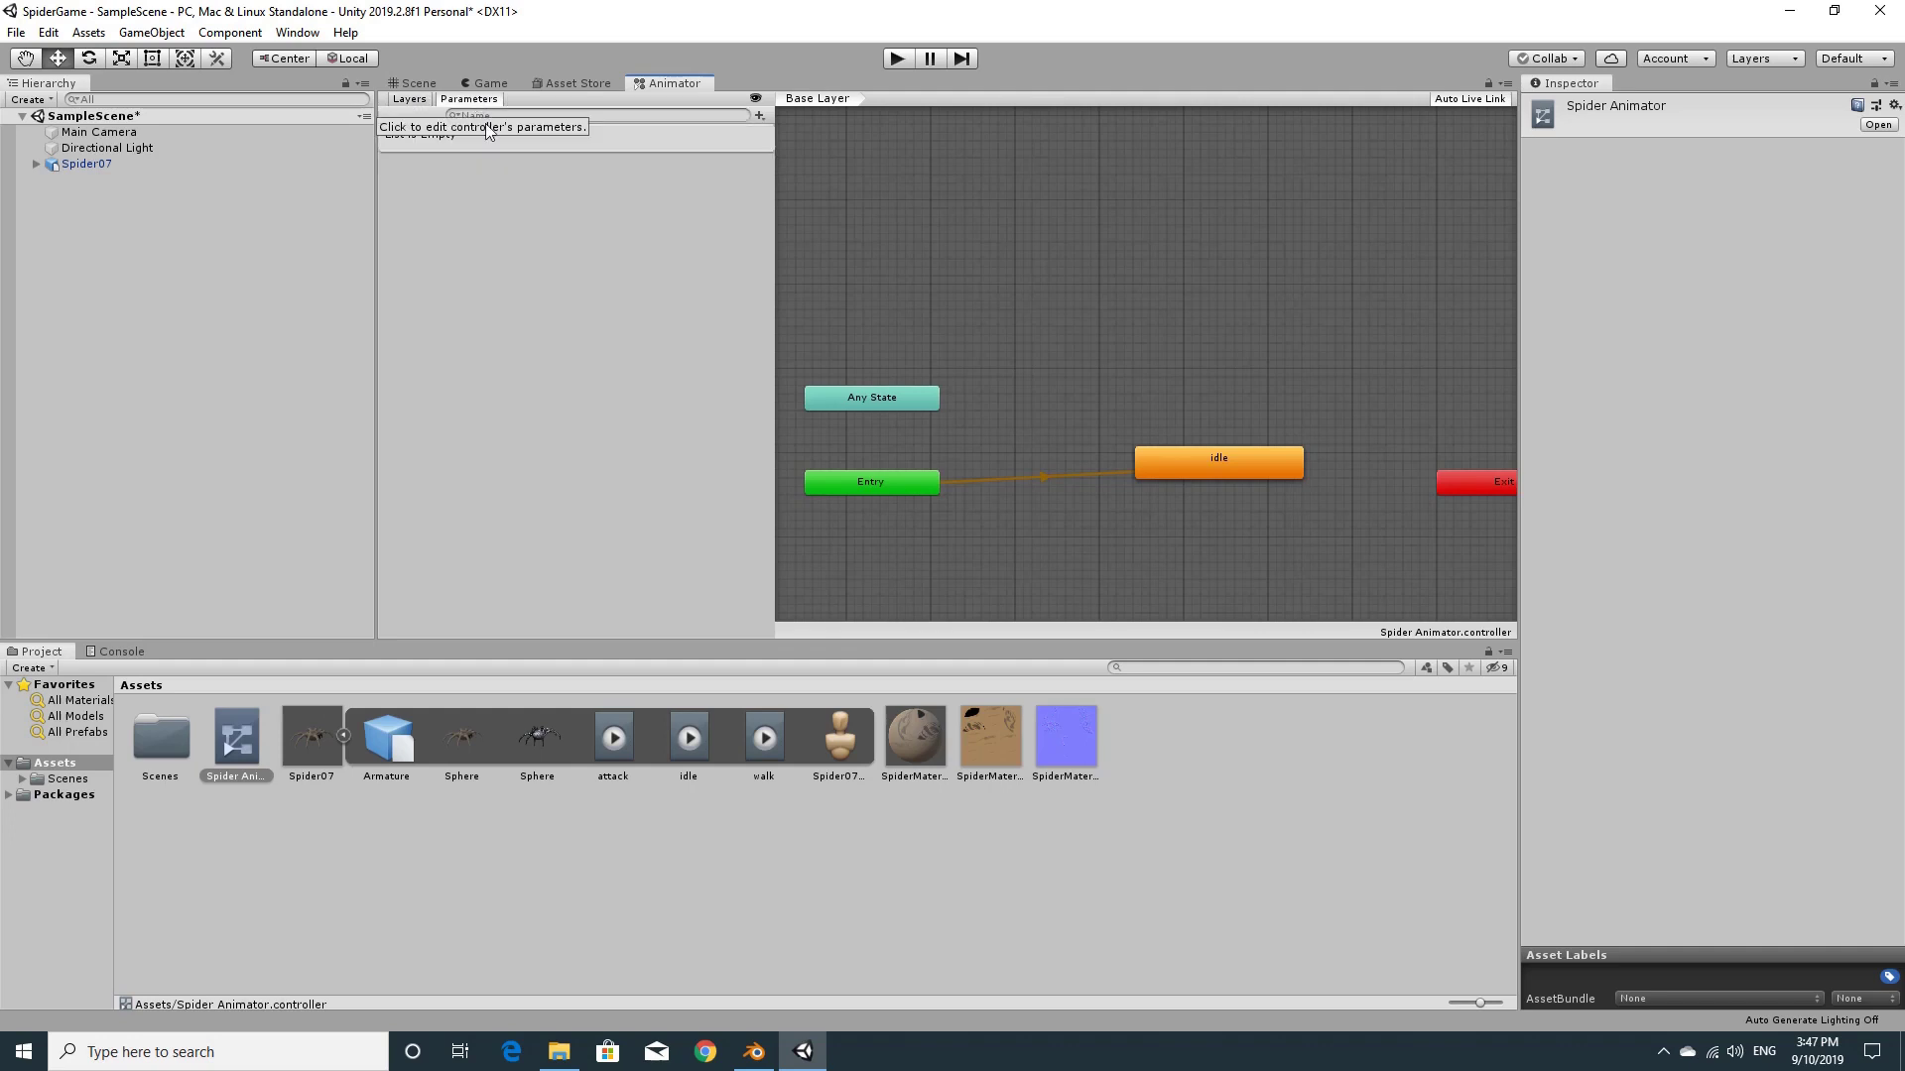
pyautogui.click(759, 116)
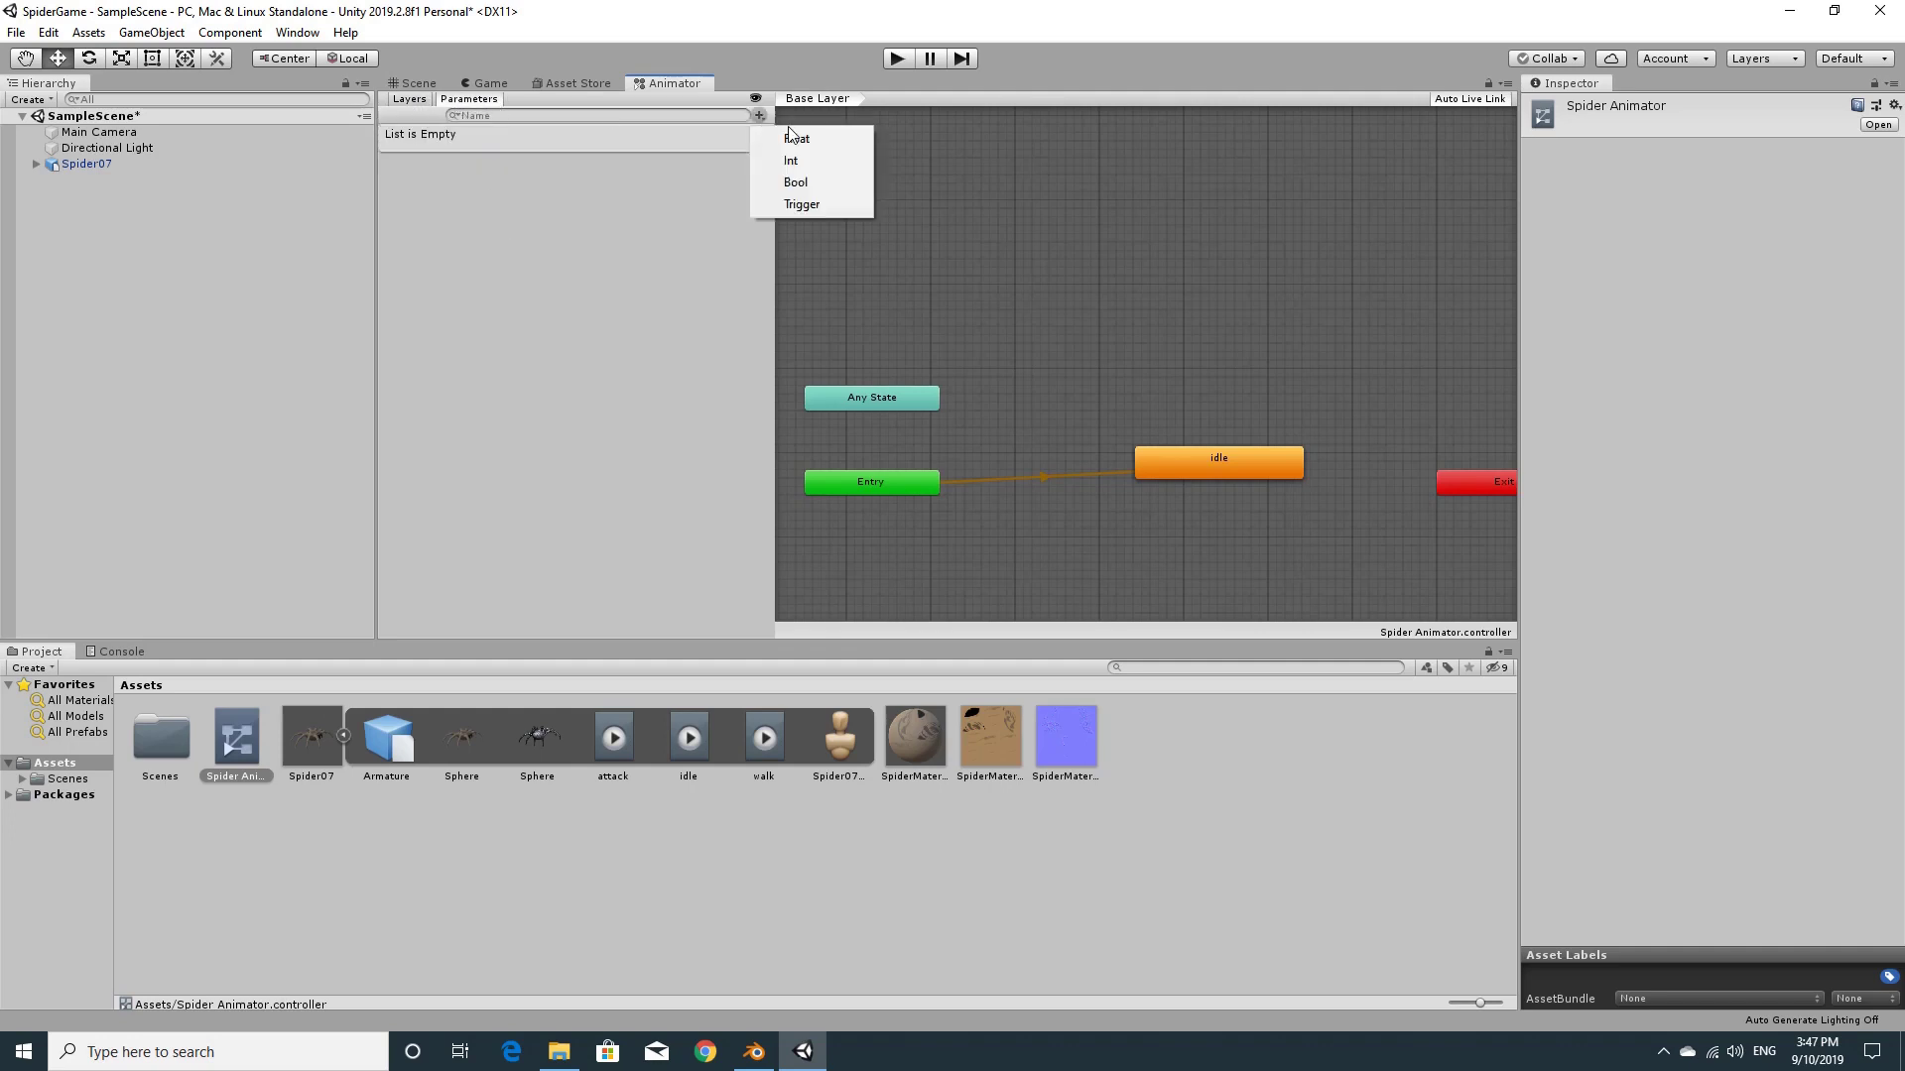
pyautogui.click(808, 183)
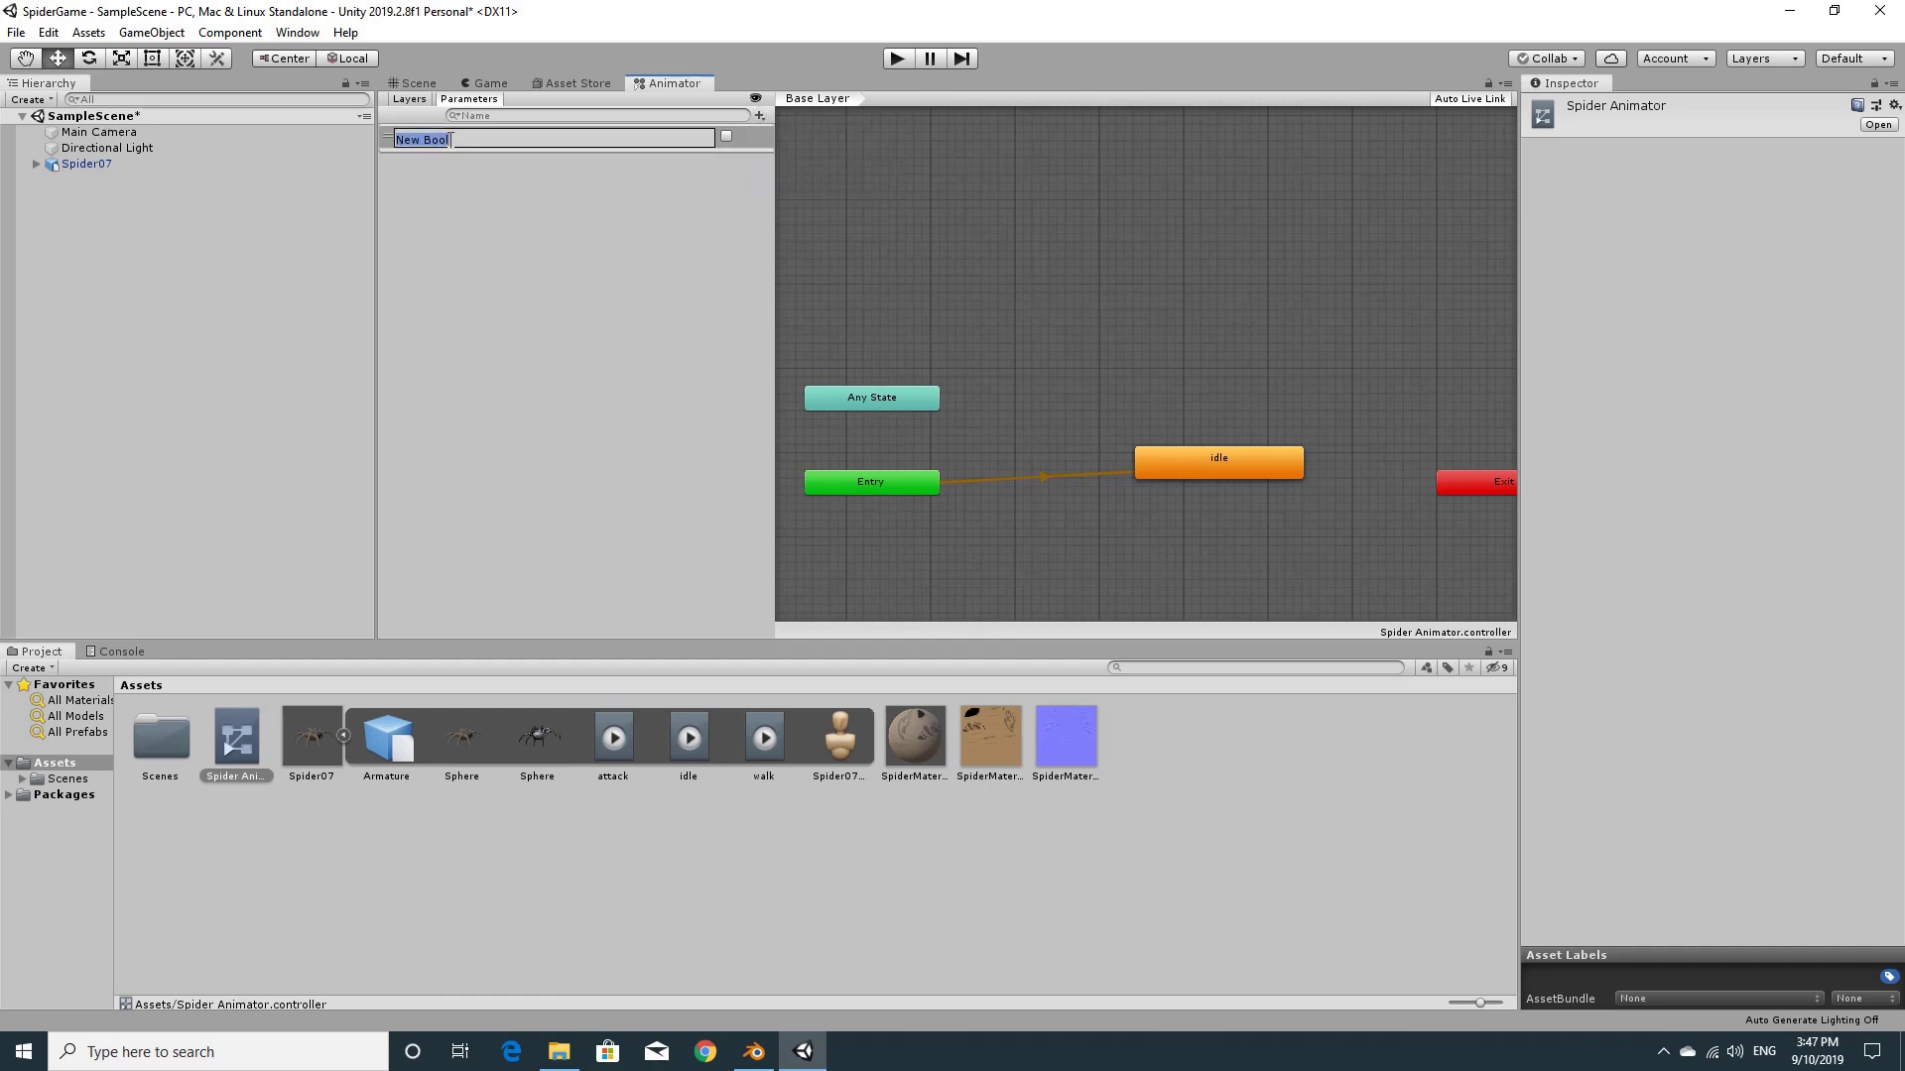
pyautogui.write('walking')
pyautogui.press('Return')
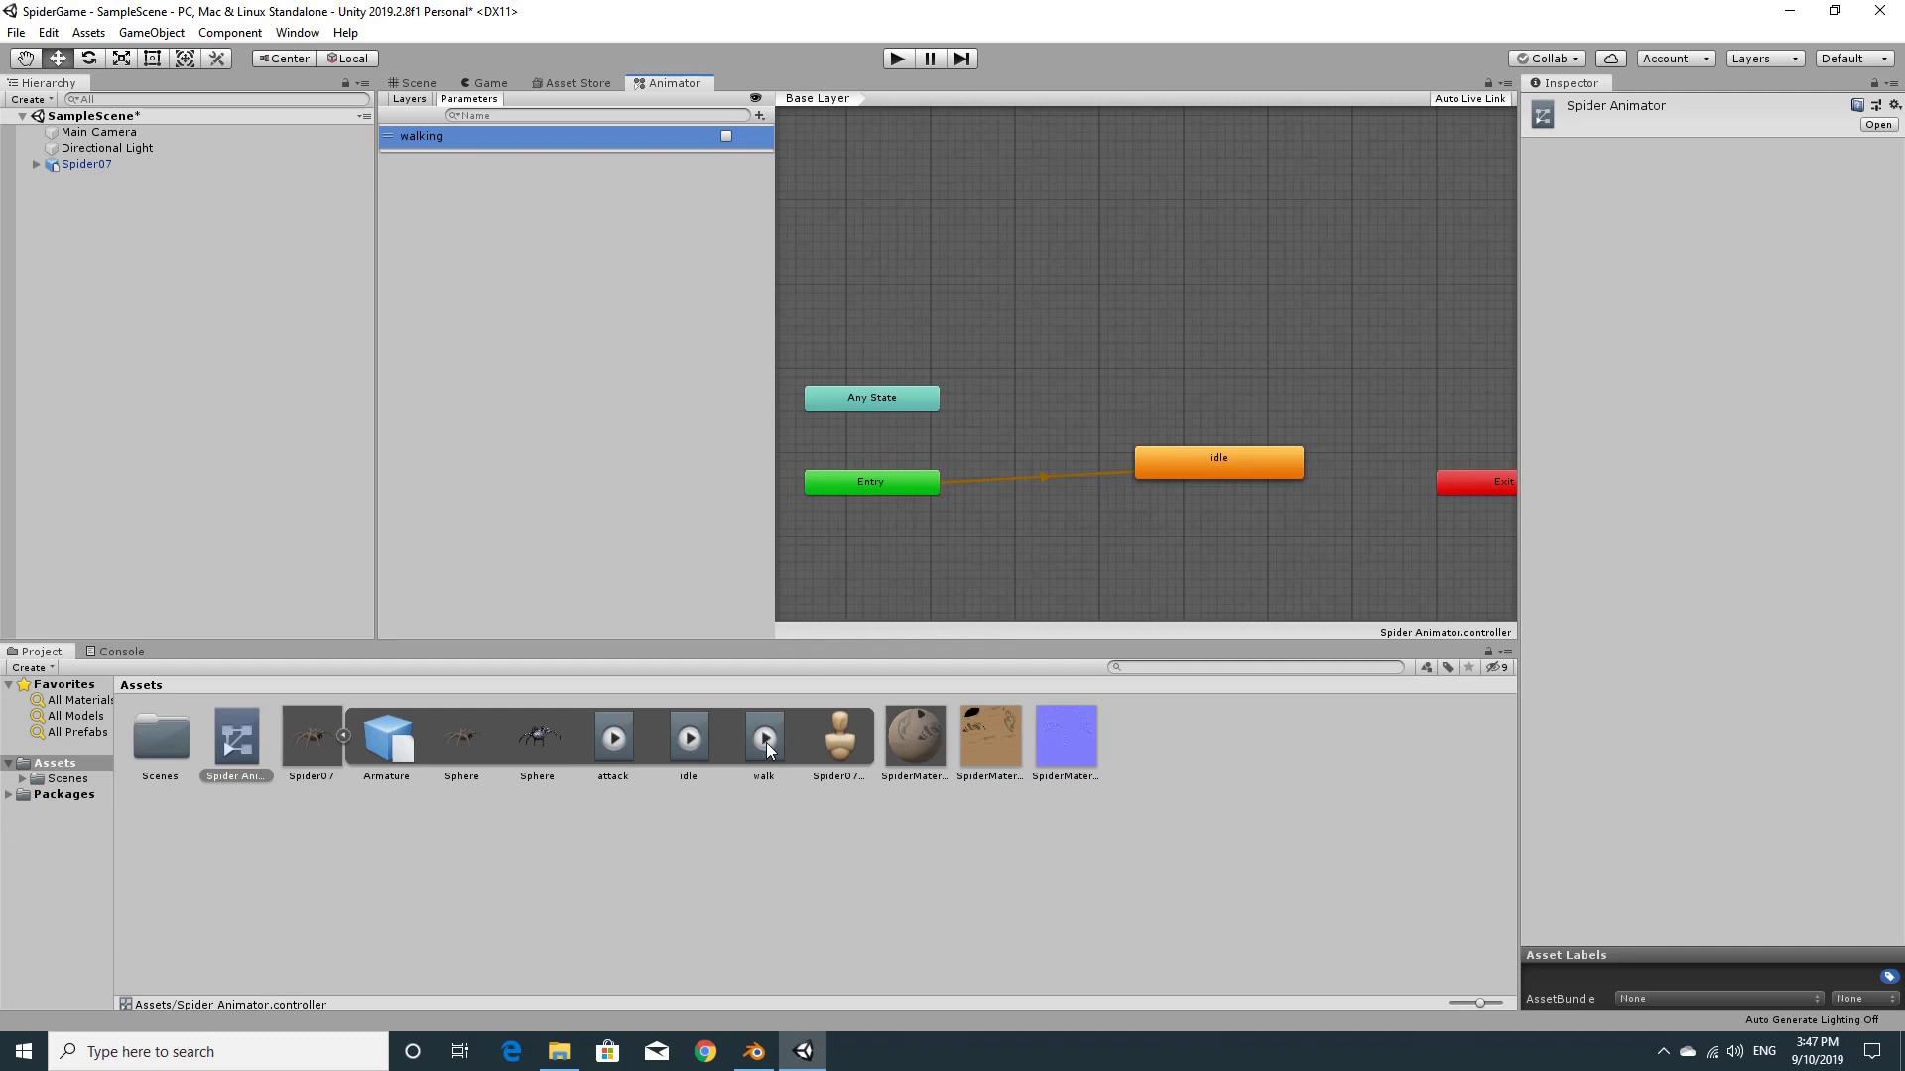
# Add a walk state from the walk clip and make a transition from idle to walk
pyautogui.moveTo(767, 749); pyautogui.dragTo(982, 516)
pyautogui.moveTo(1230, 299); pyautogui.dragTo(1270, 385)
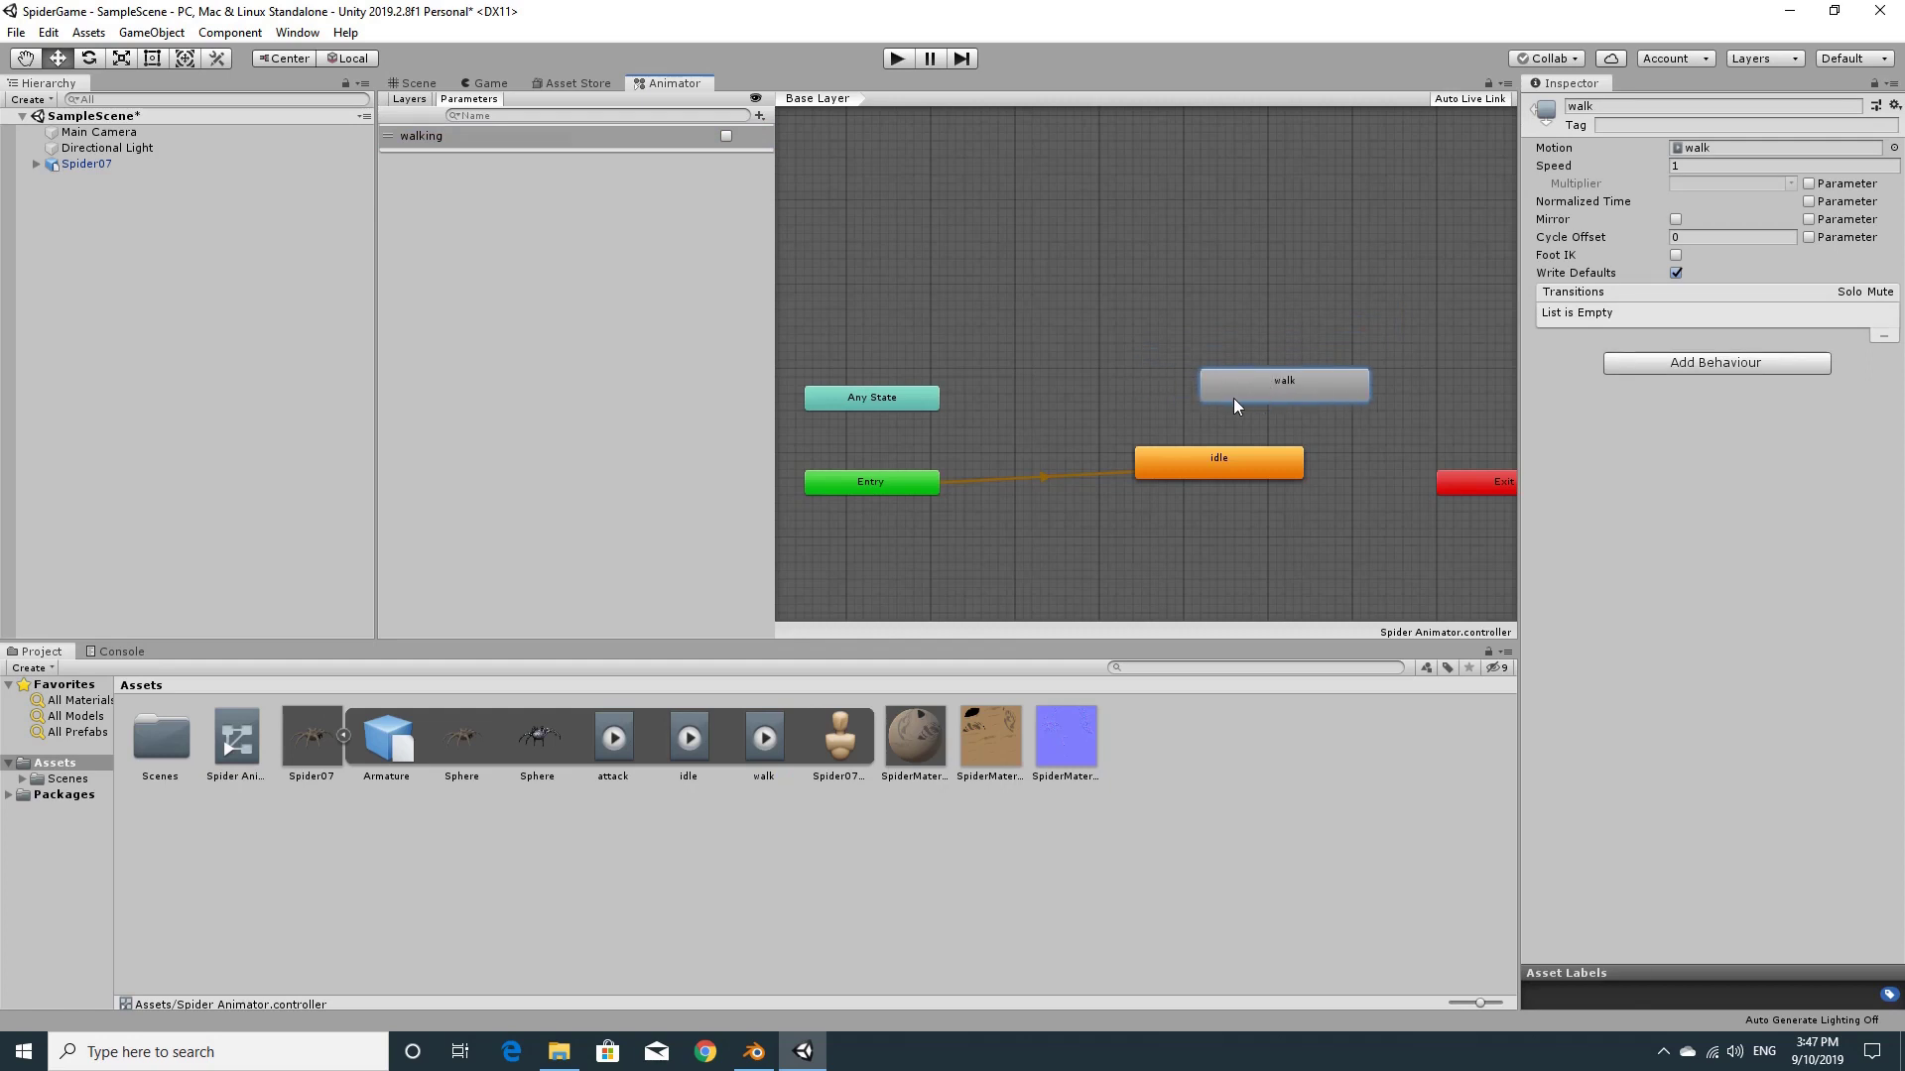
pyautogui.click(1220, 474)
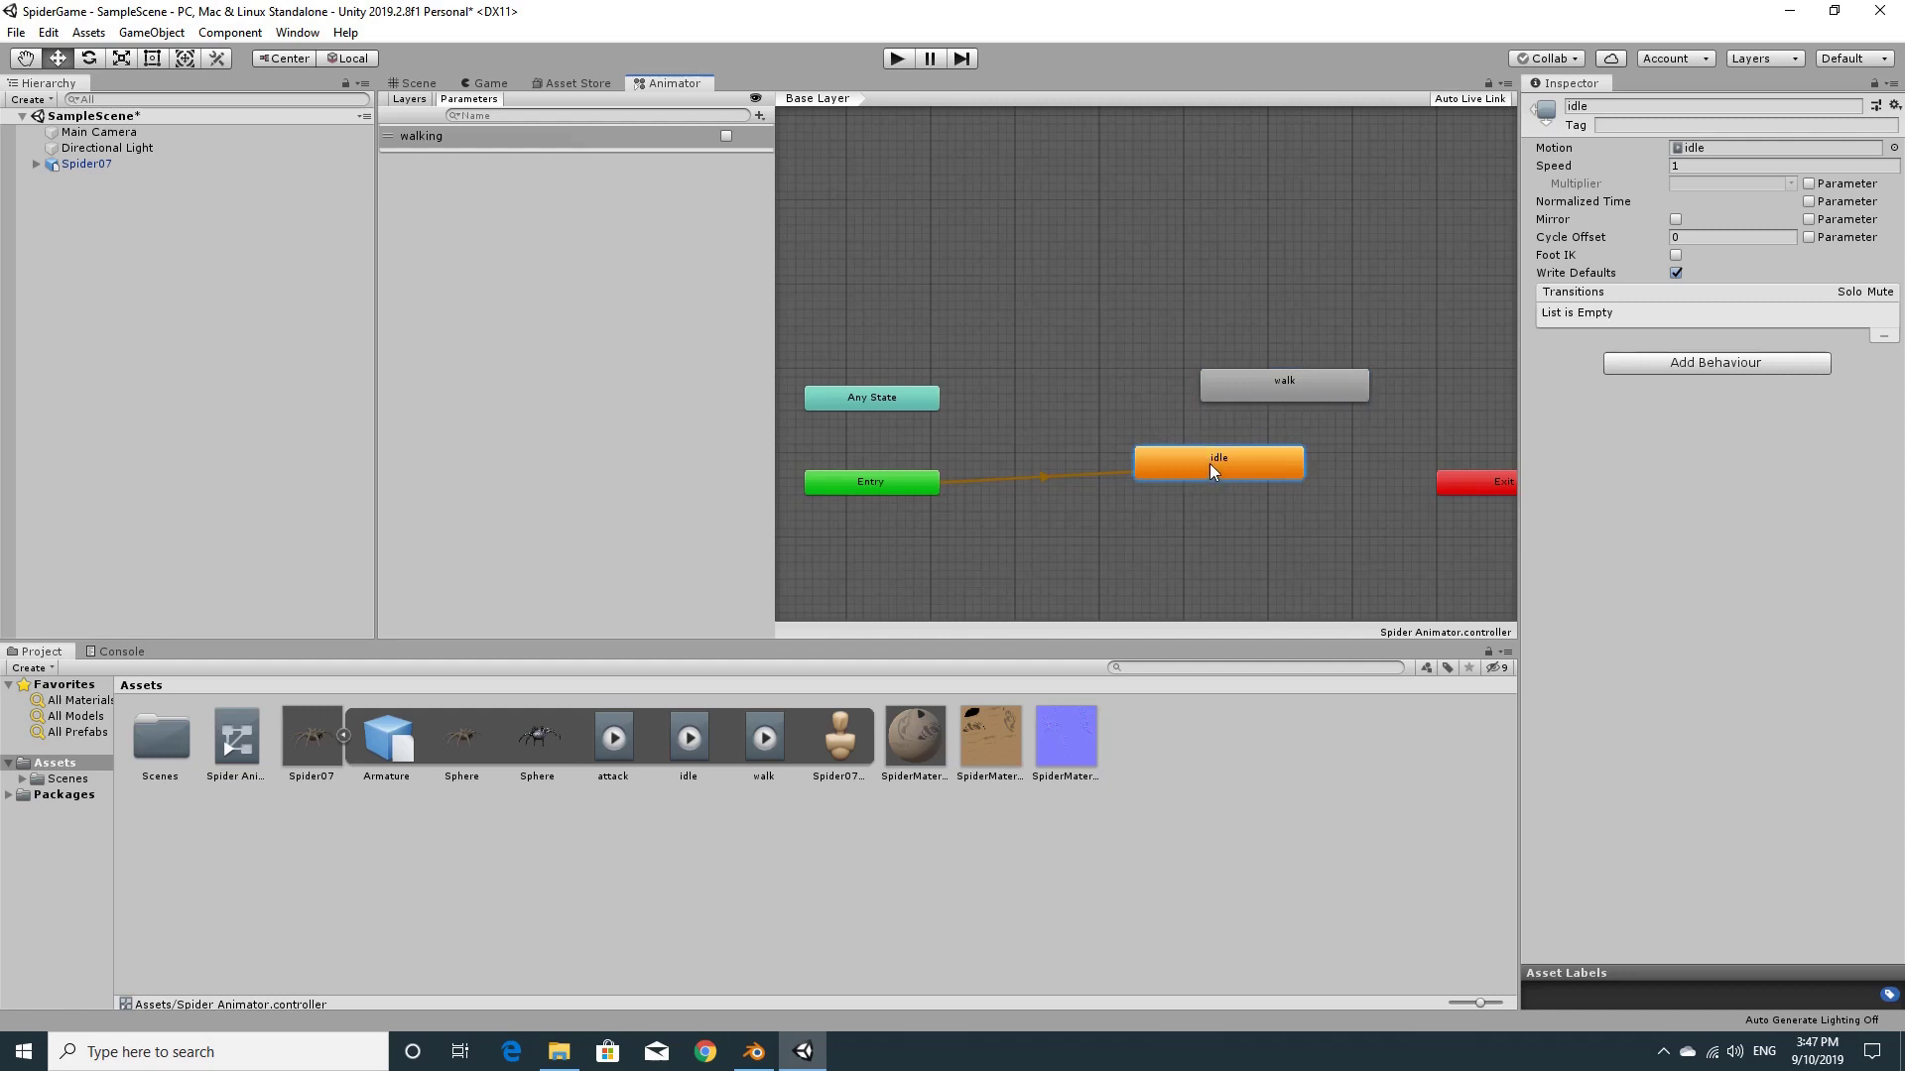
pyautogui.rightClick(1210, 462)
pyautogui.click(1235, 473)
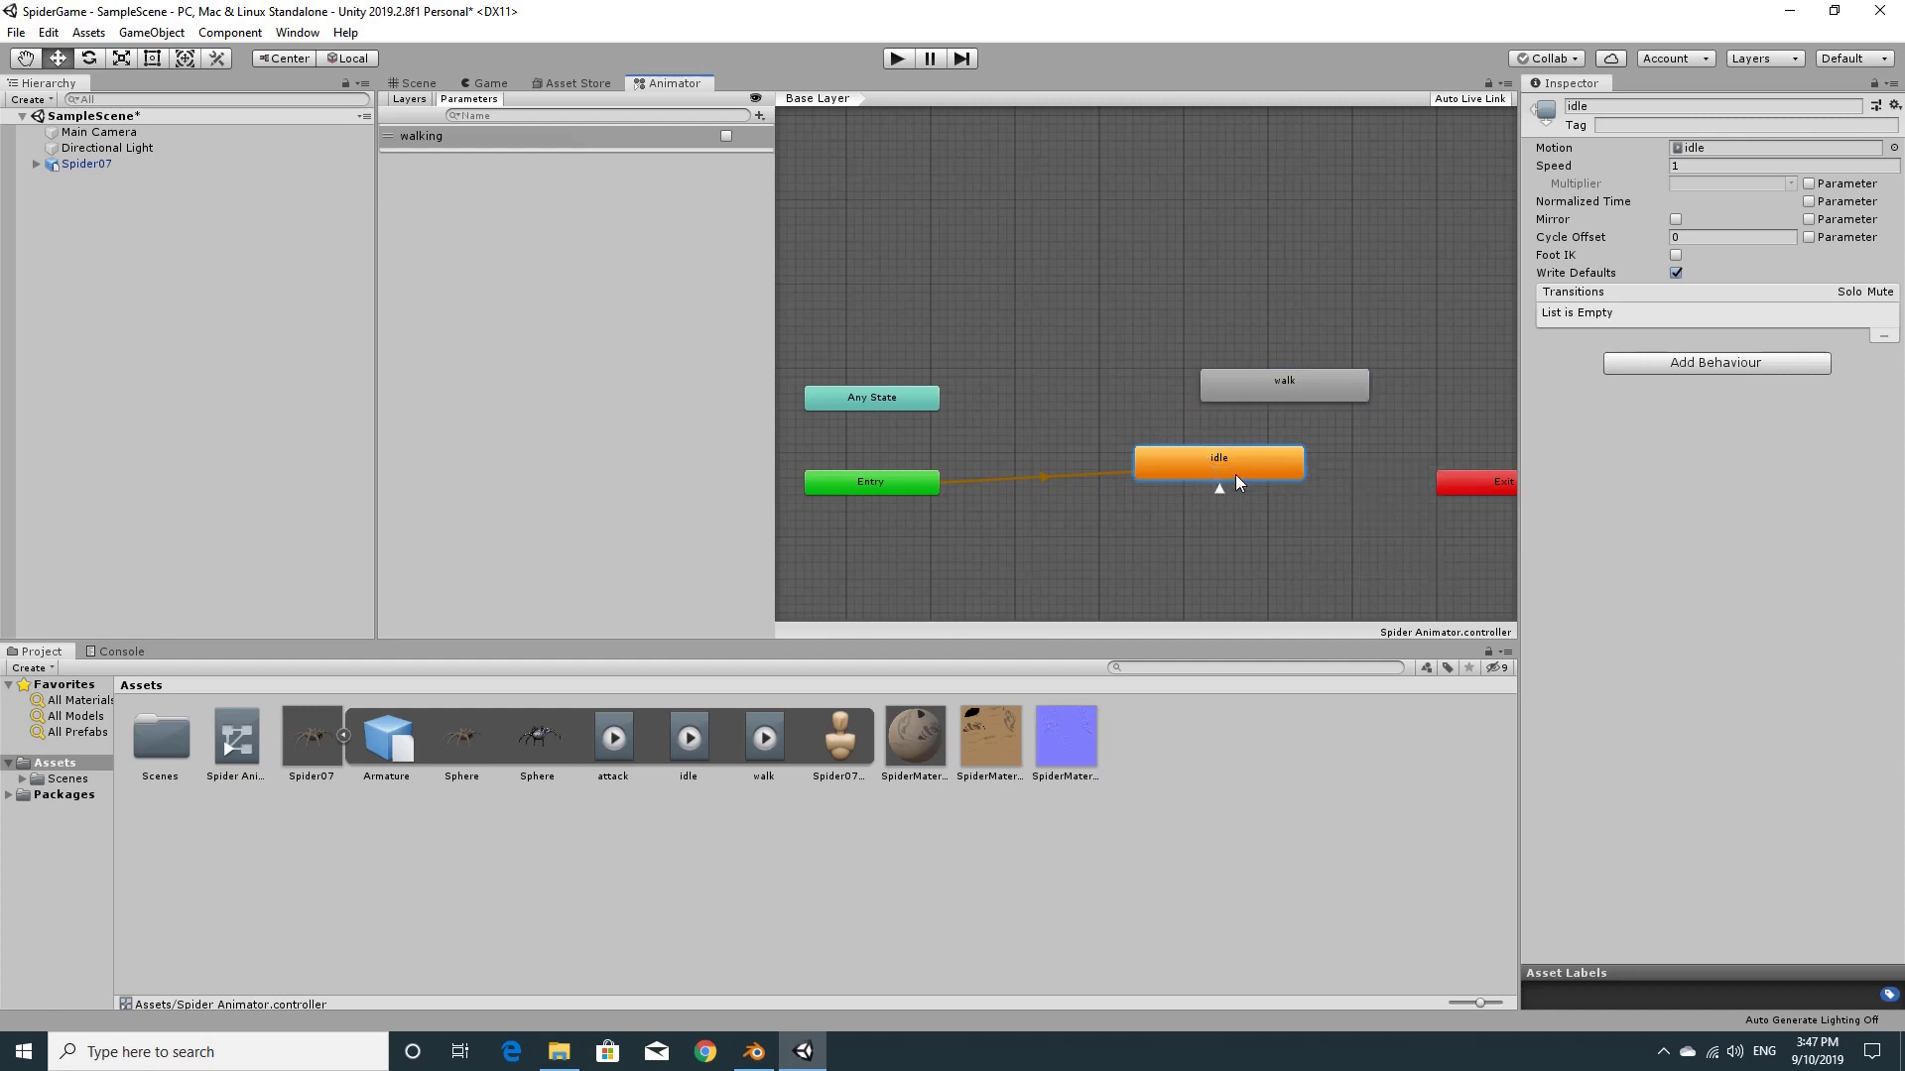
pyautogui.click(1272, 389)
pyautogui.moveTo(1305, 385); pyautogui.dragTo(1310, 385)
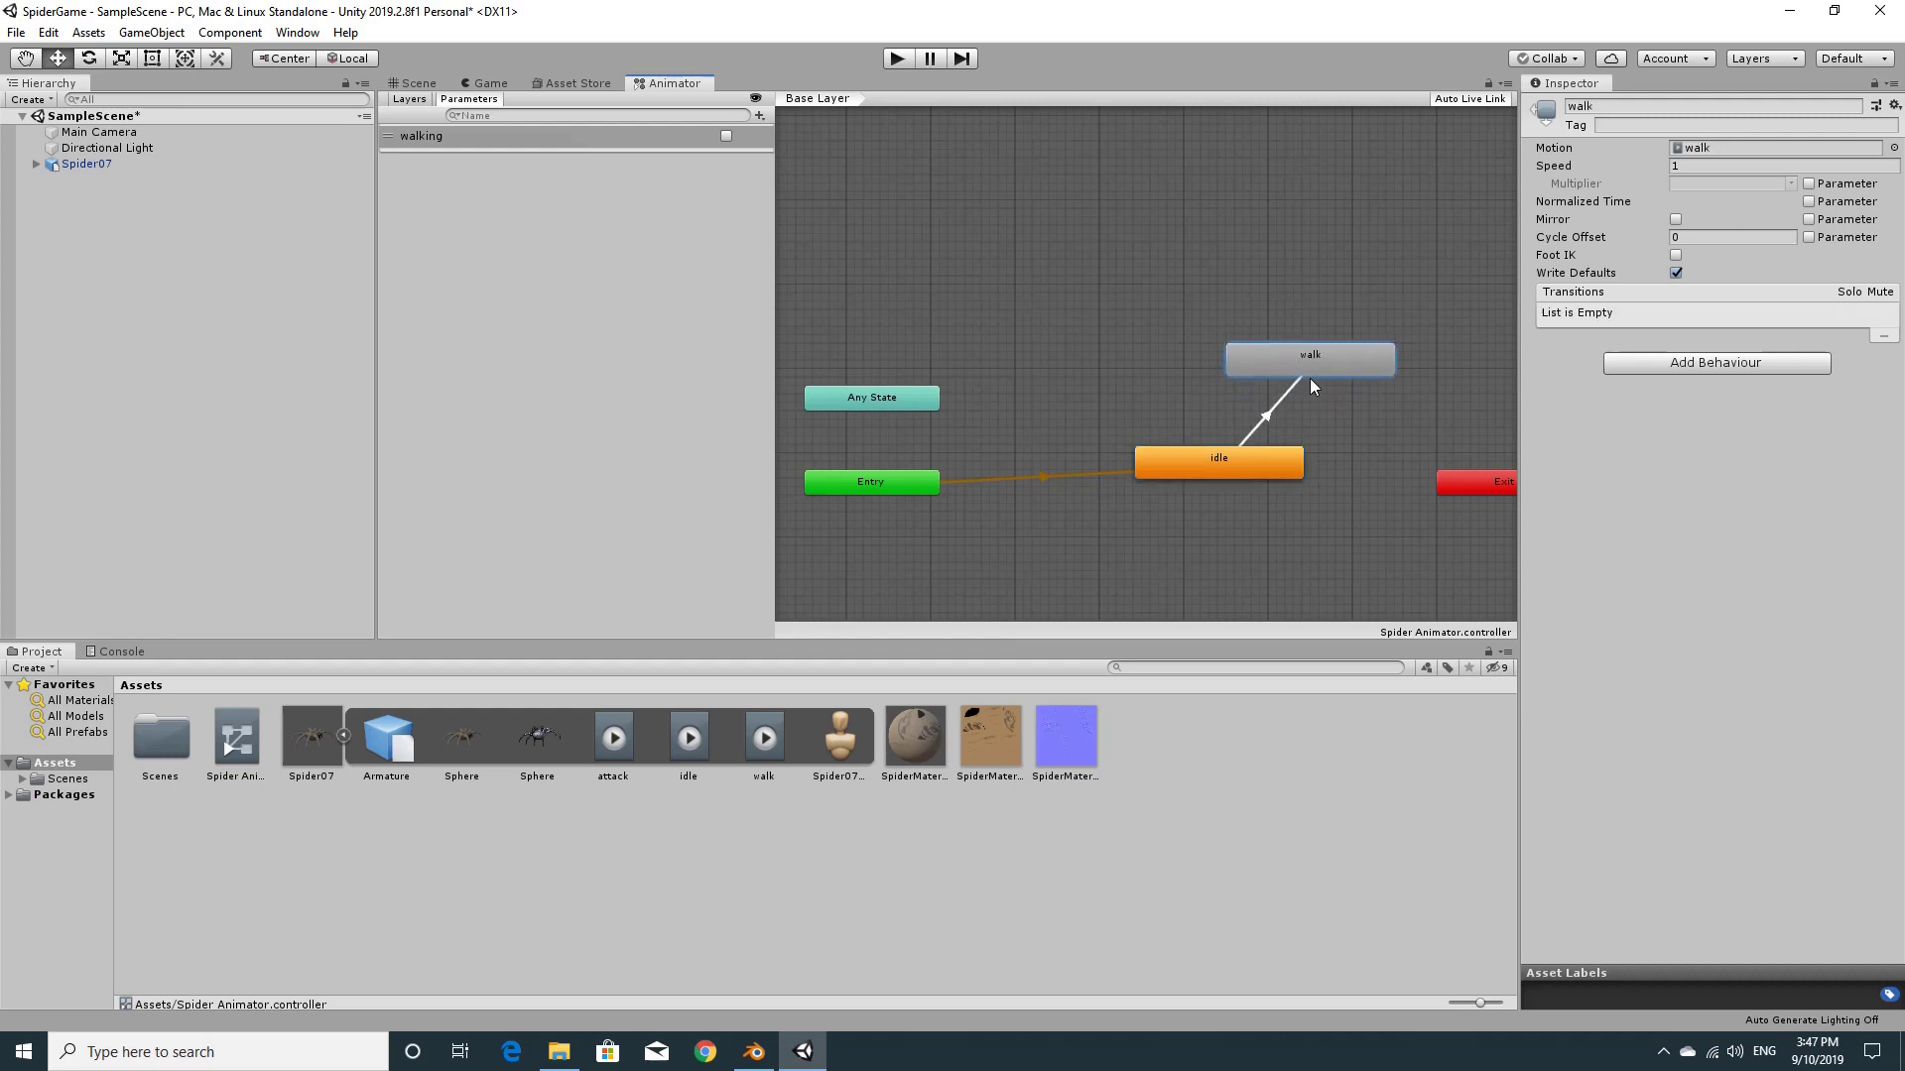
# Turn off Has Exit Time on idle→walk and add the condition walking = true
pyautogui.click(1266, 418)
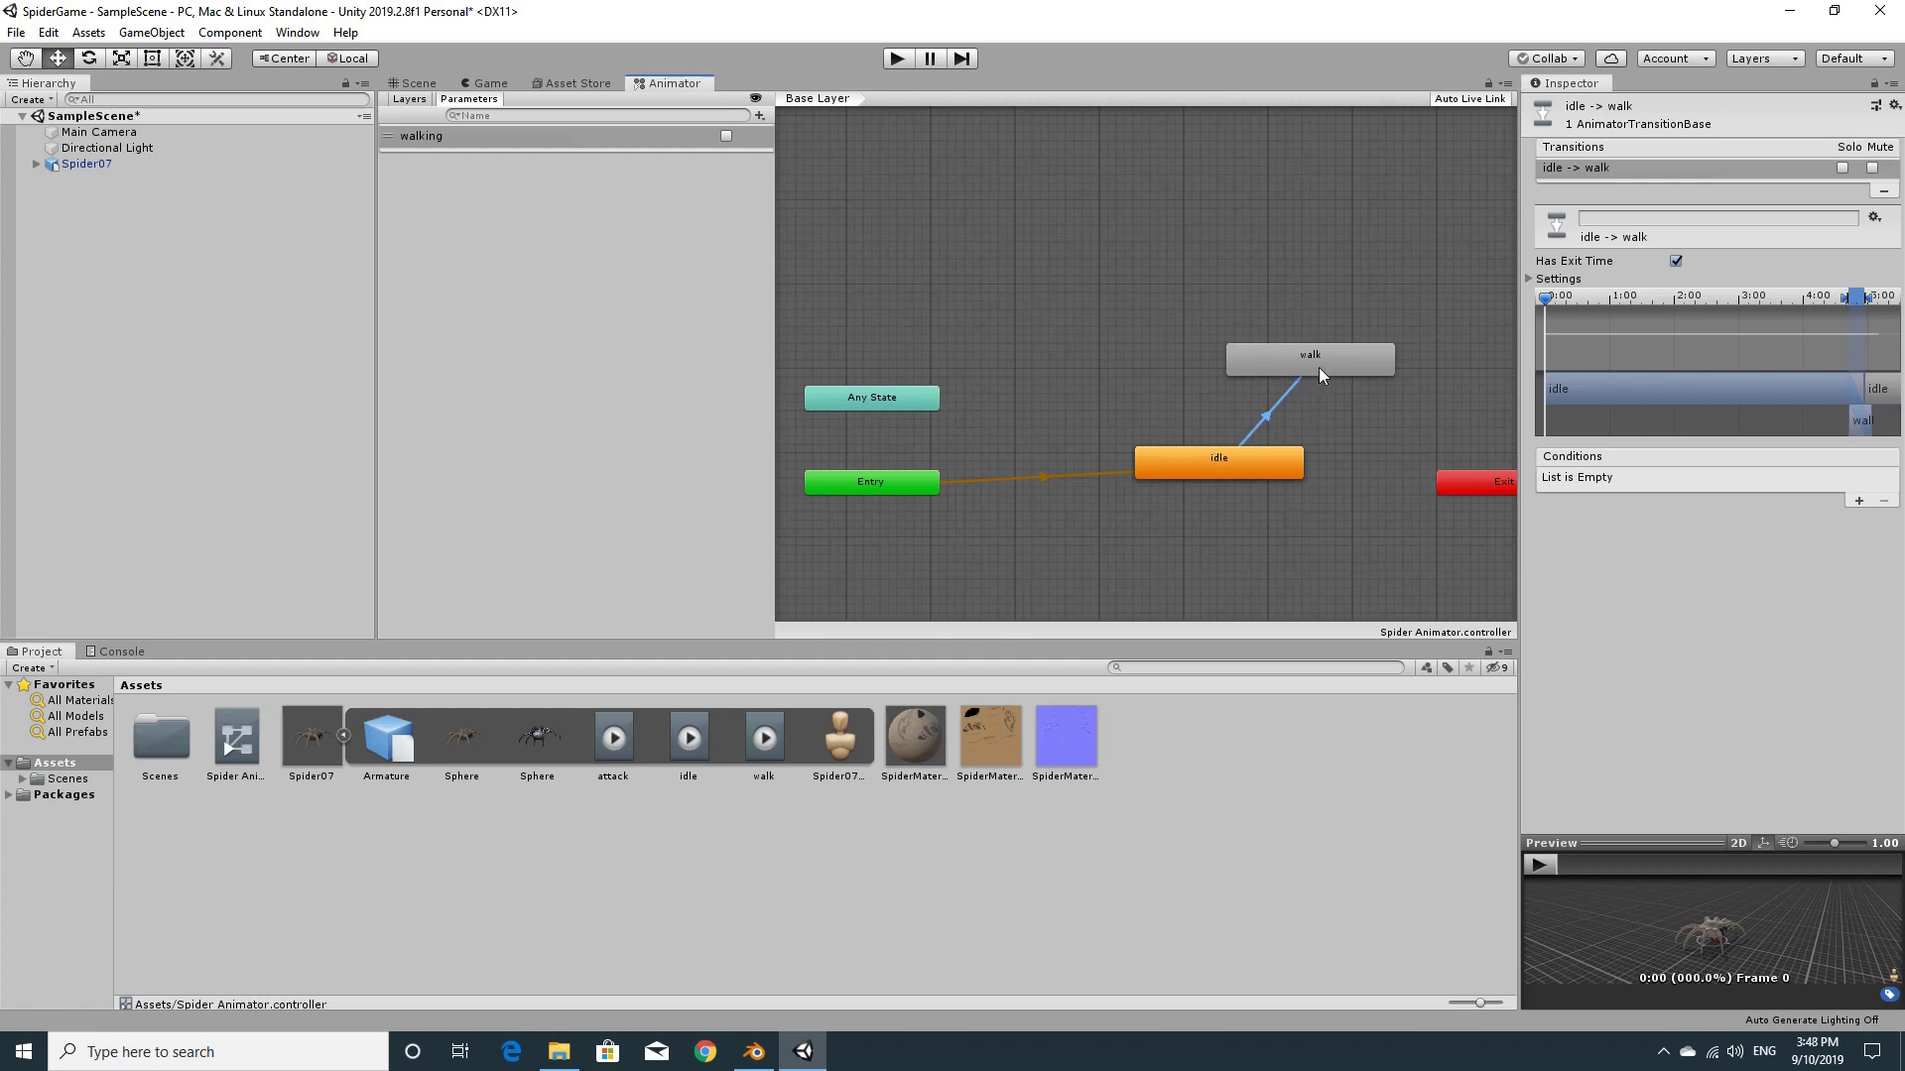
pyautogui.click(1676, 262)
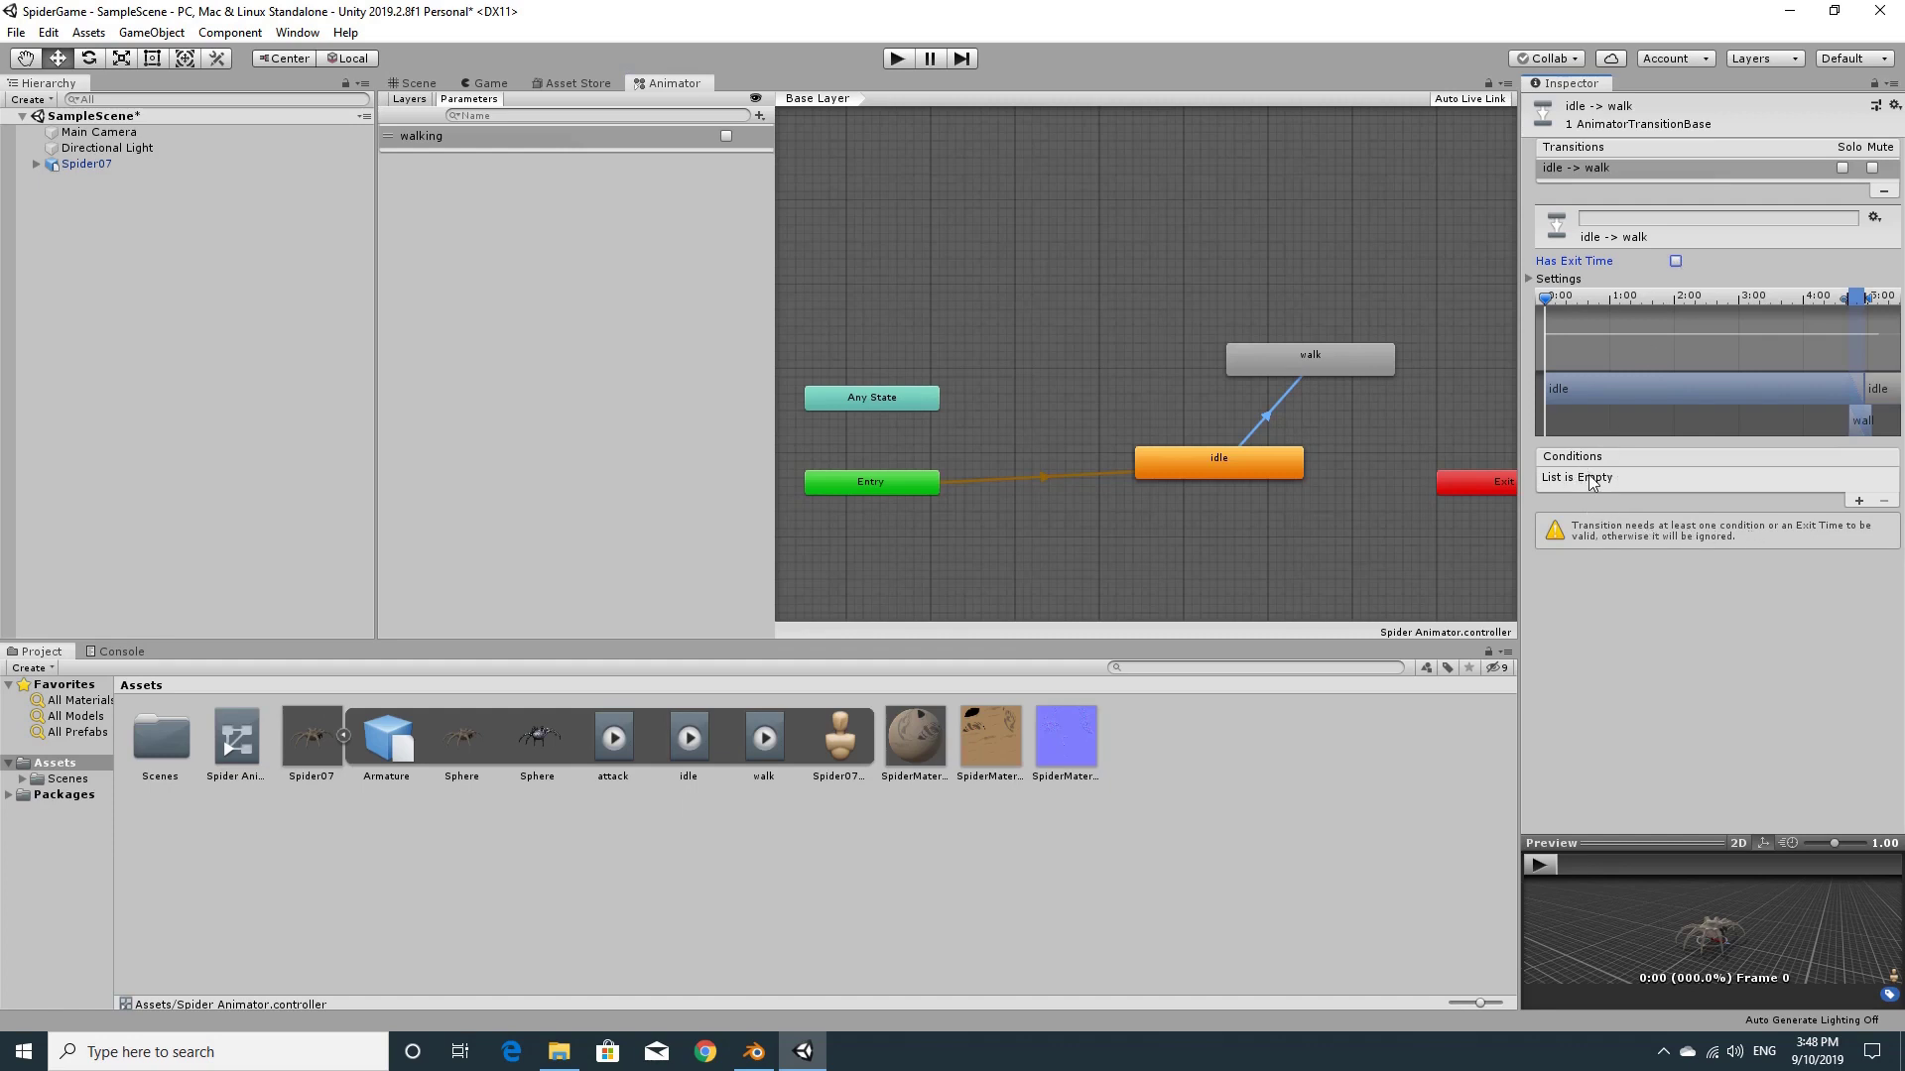
pyautogui.click(1859, 501)
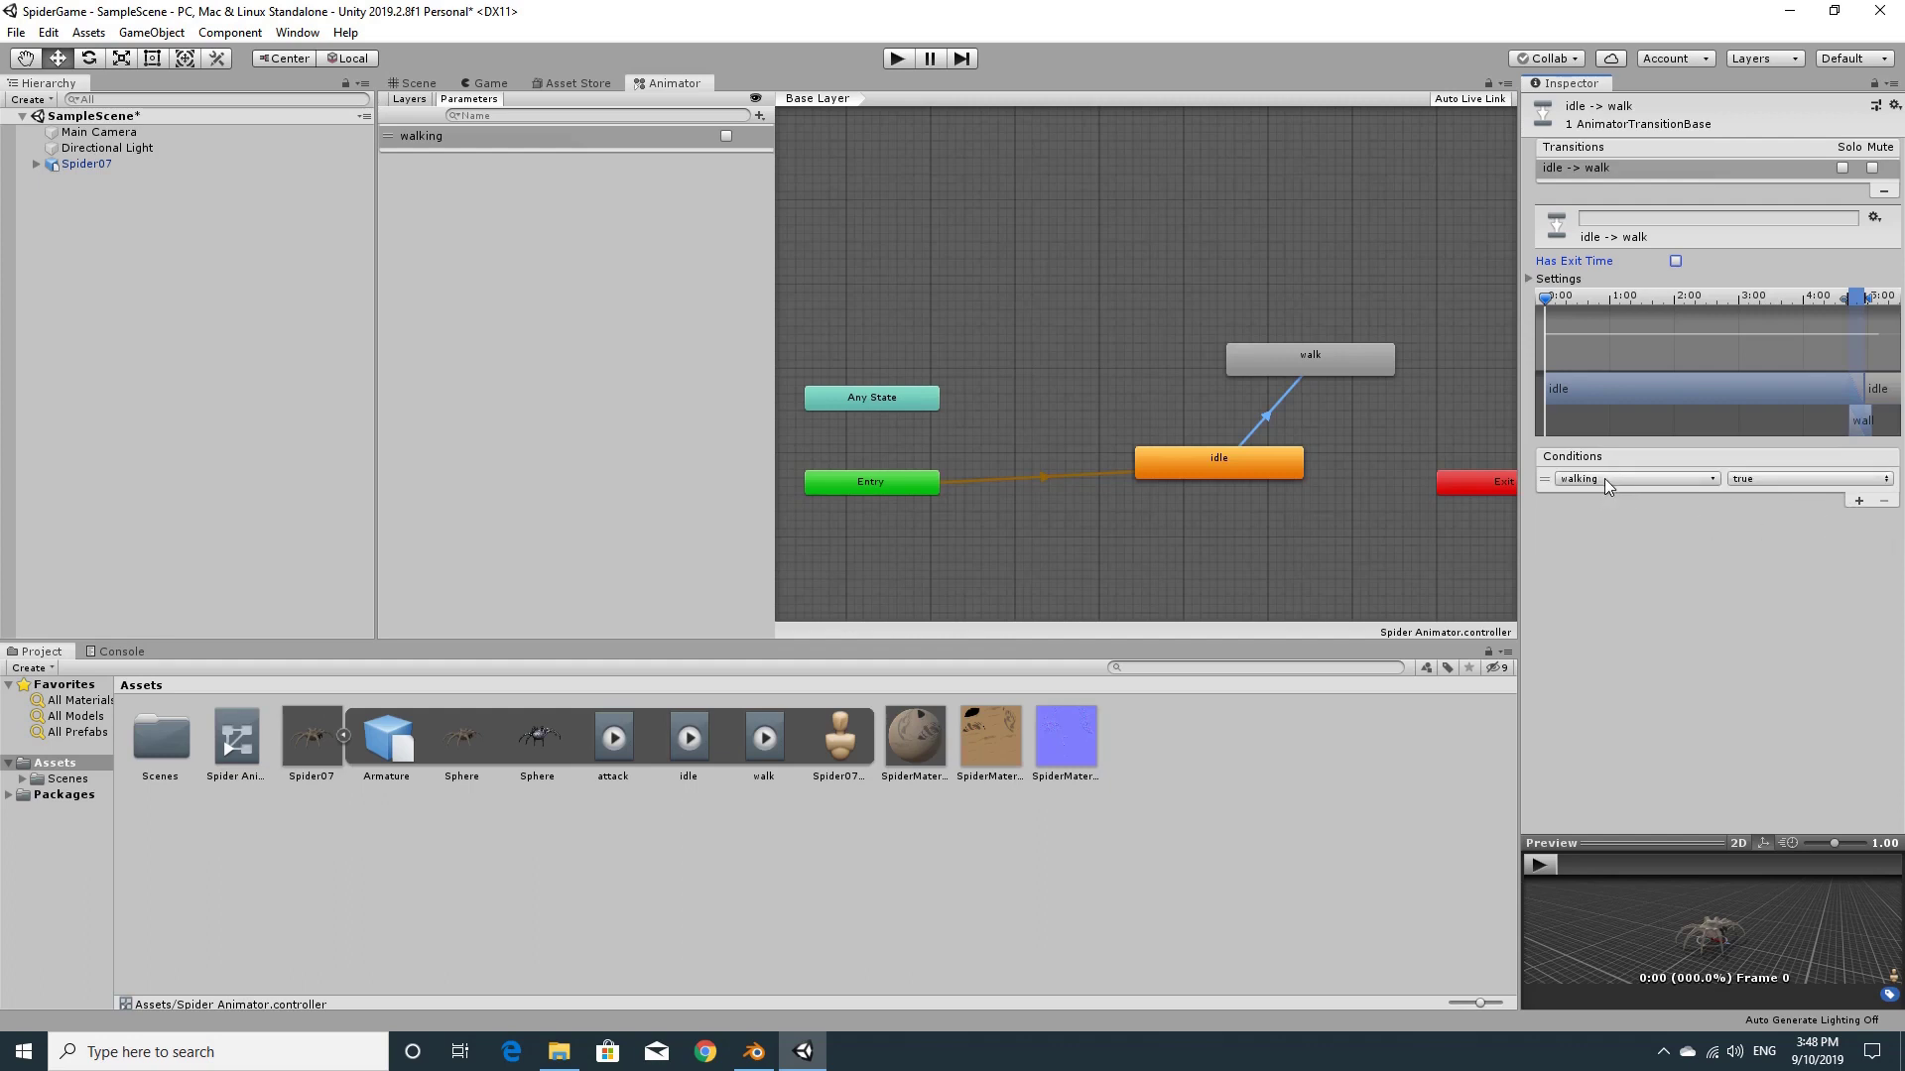
pyautogui.click(1765, 480)
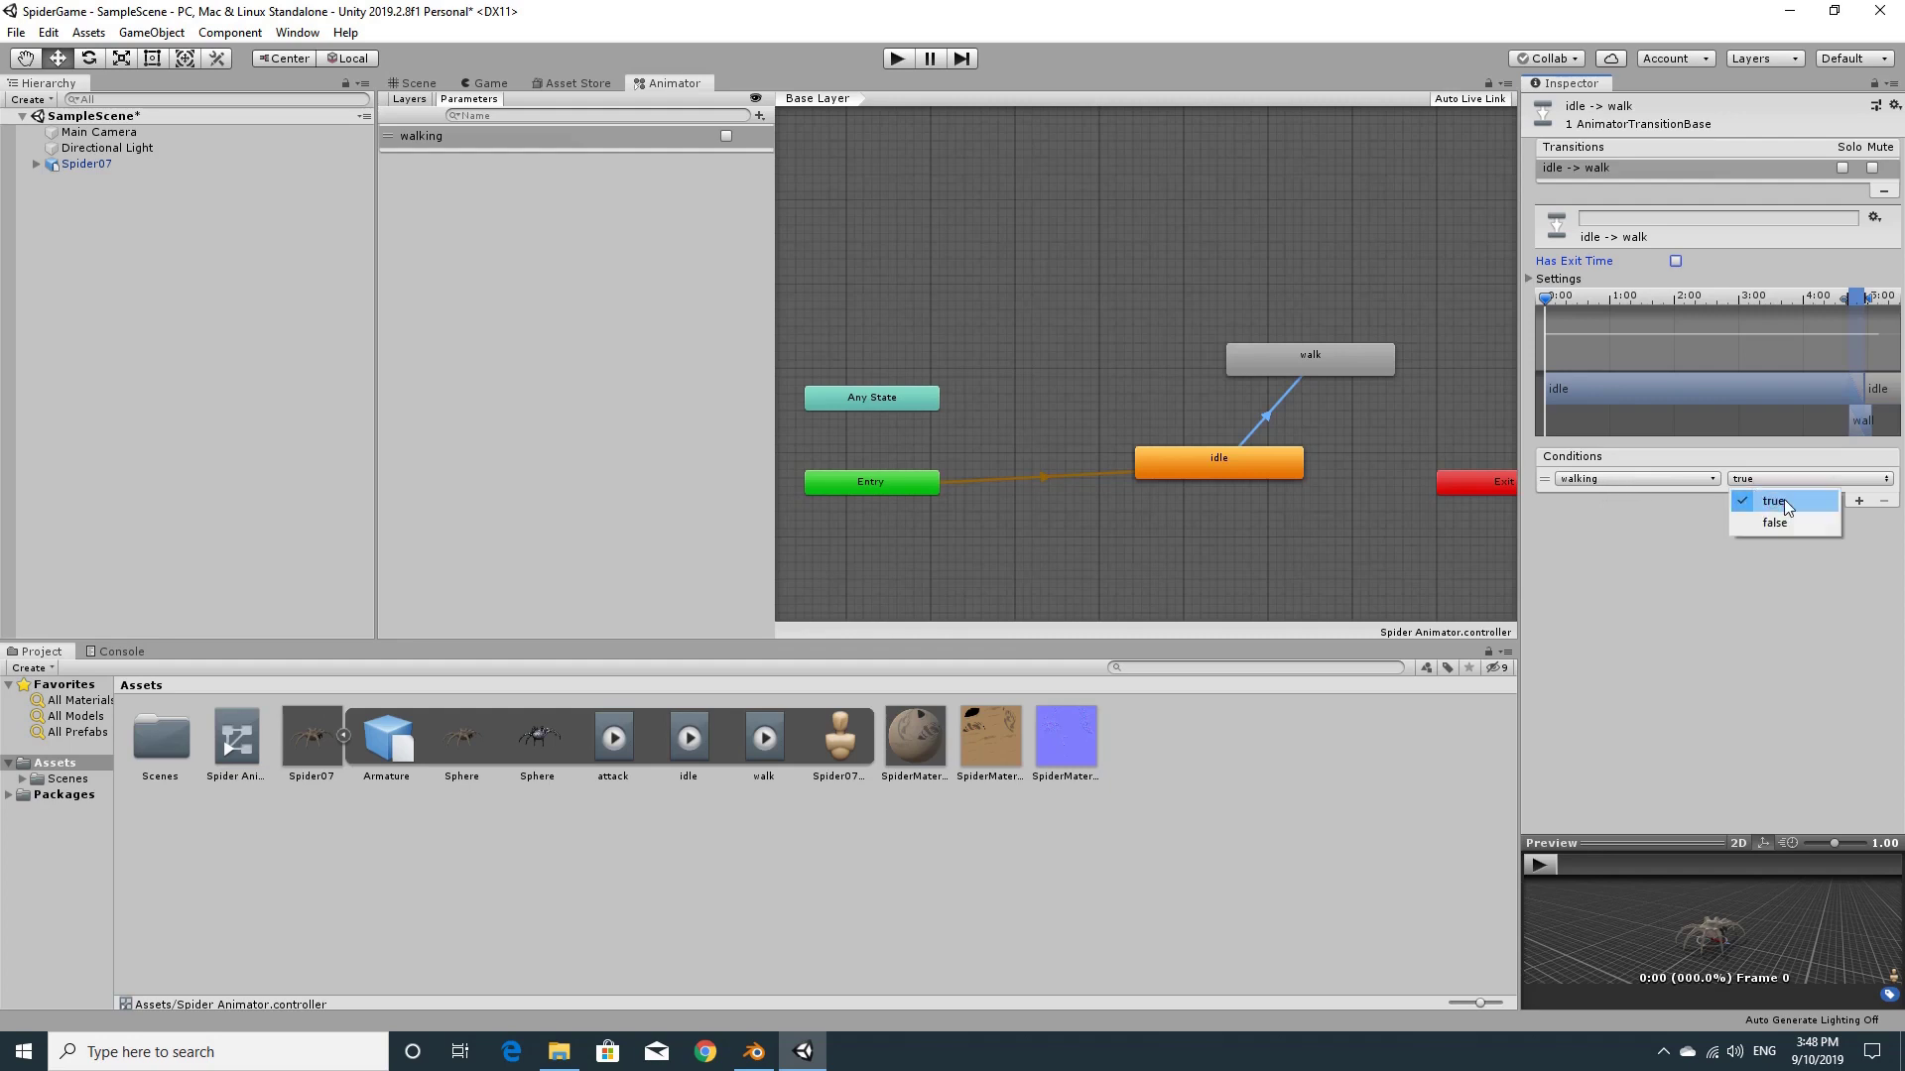
pyautogui.click(1762, 495)
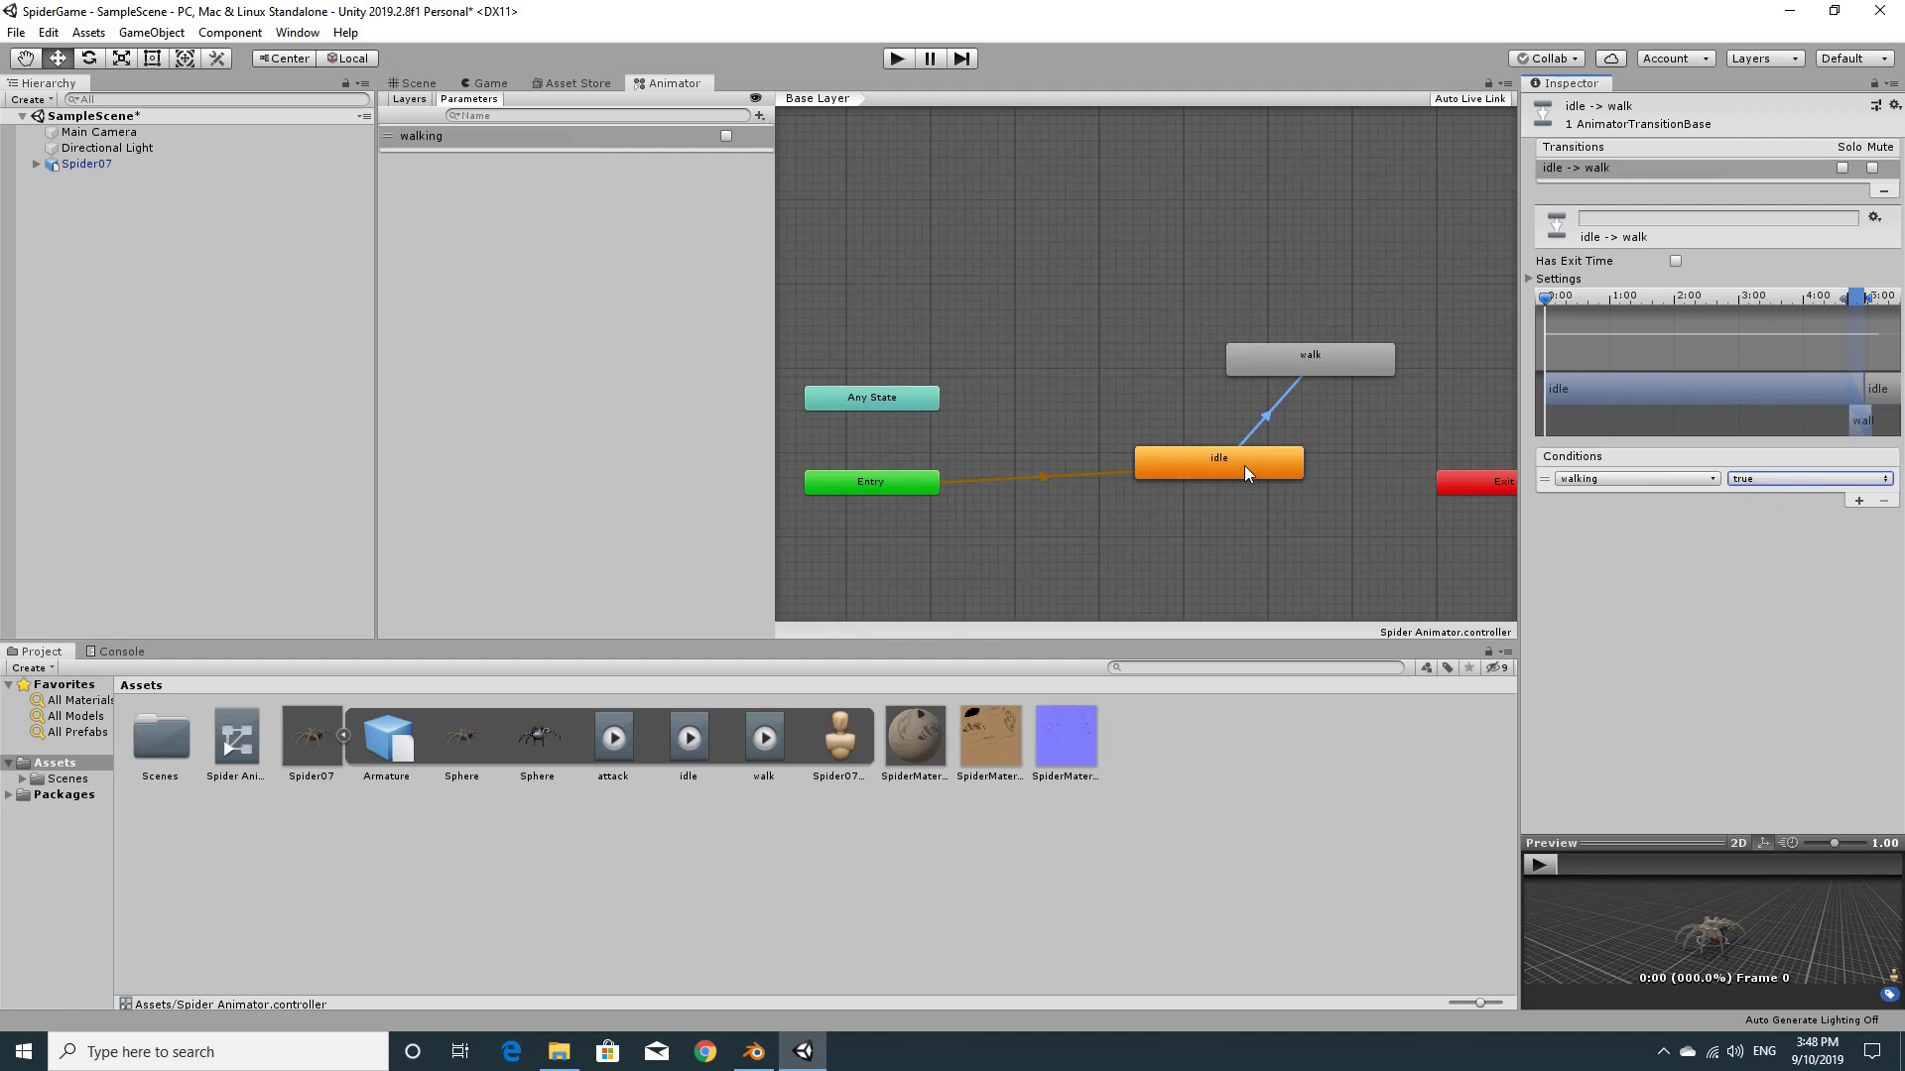
pyautogui.click(1318, 366)
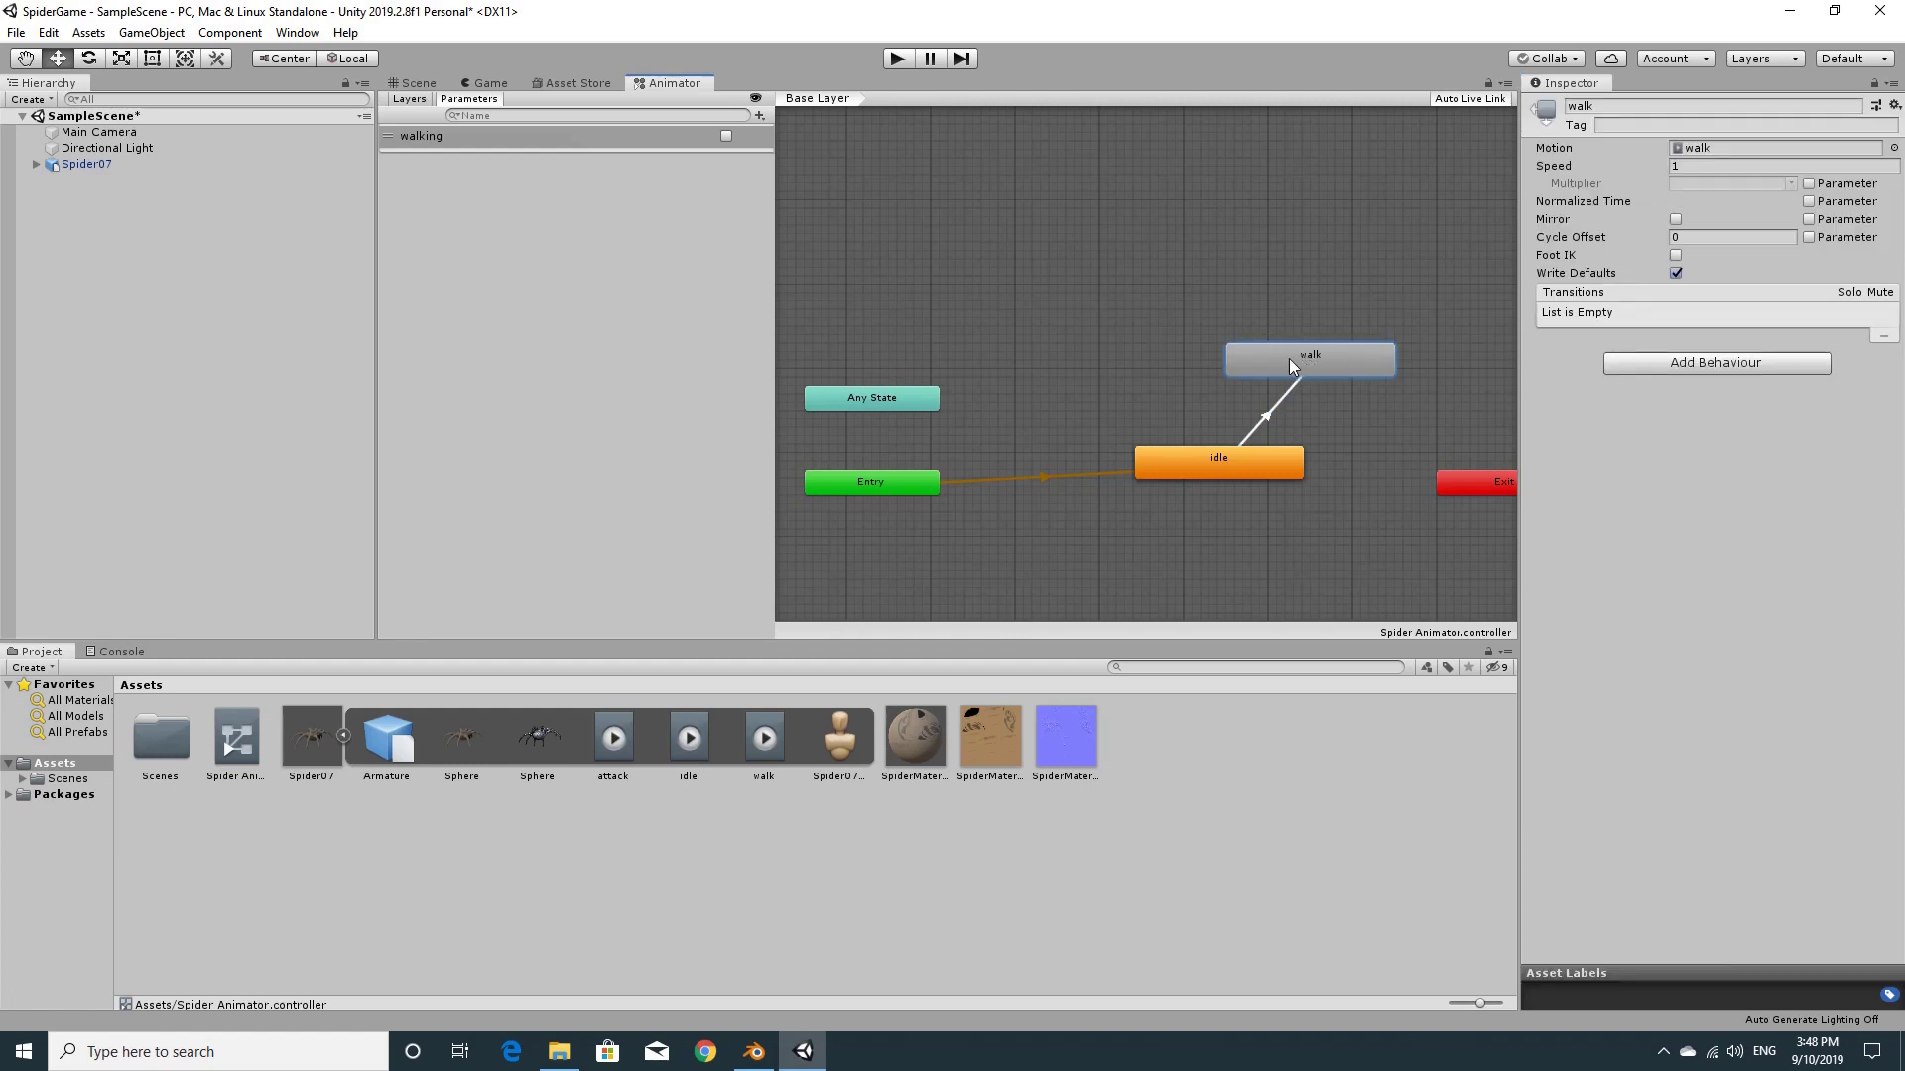
# Make a transition from the walk state back to idle
pyautogui.rightClick(1289, 359)
pyautogui.click(1325, 366)
pyautogui.click(1182, 454)
pyautogui.click(1187, 461)
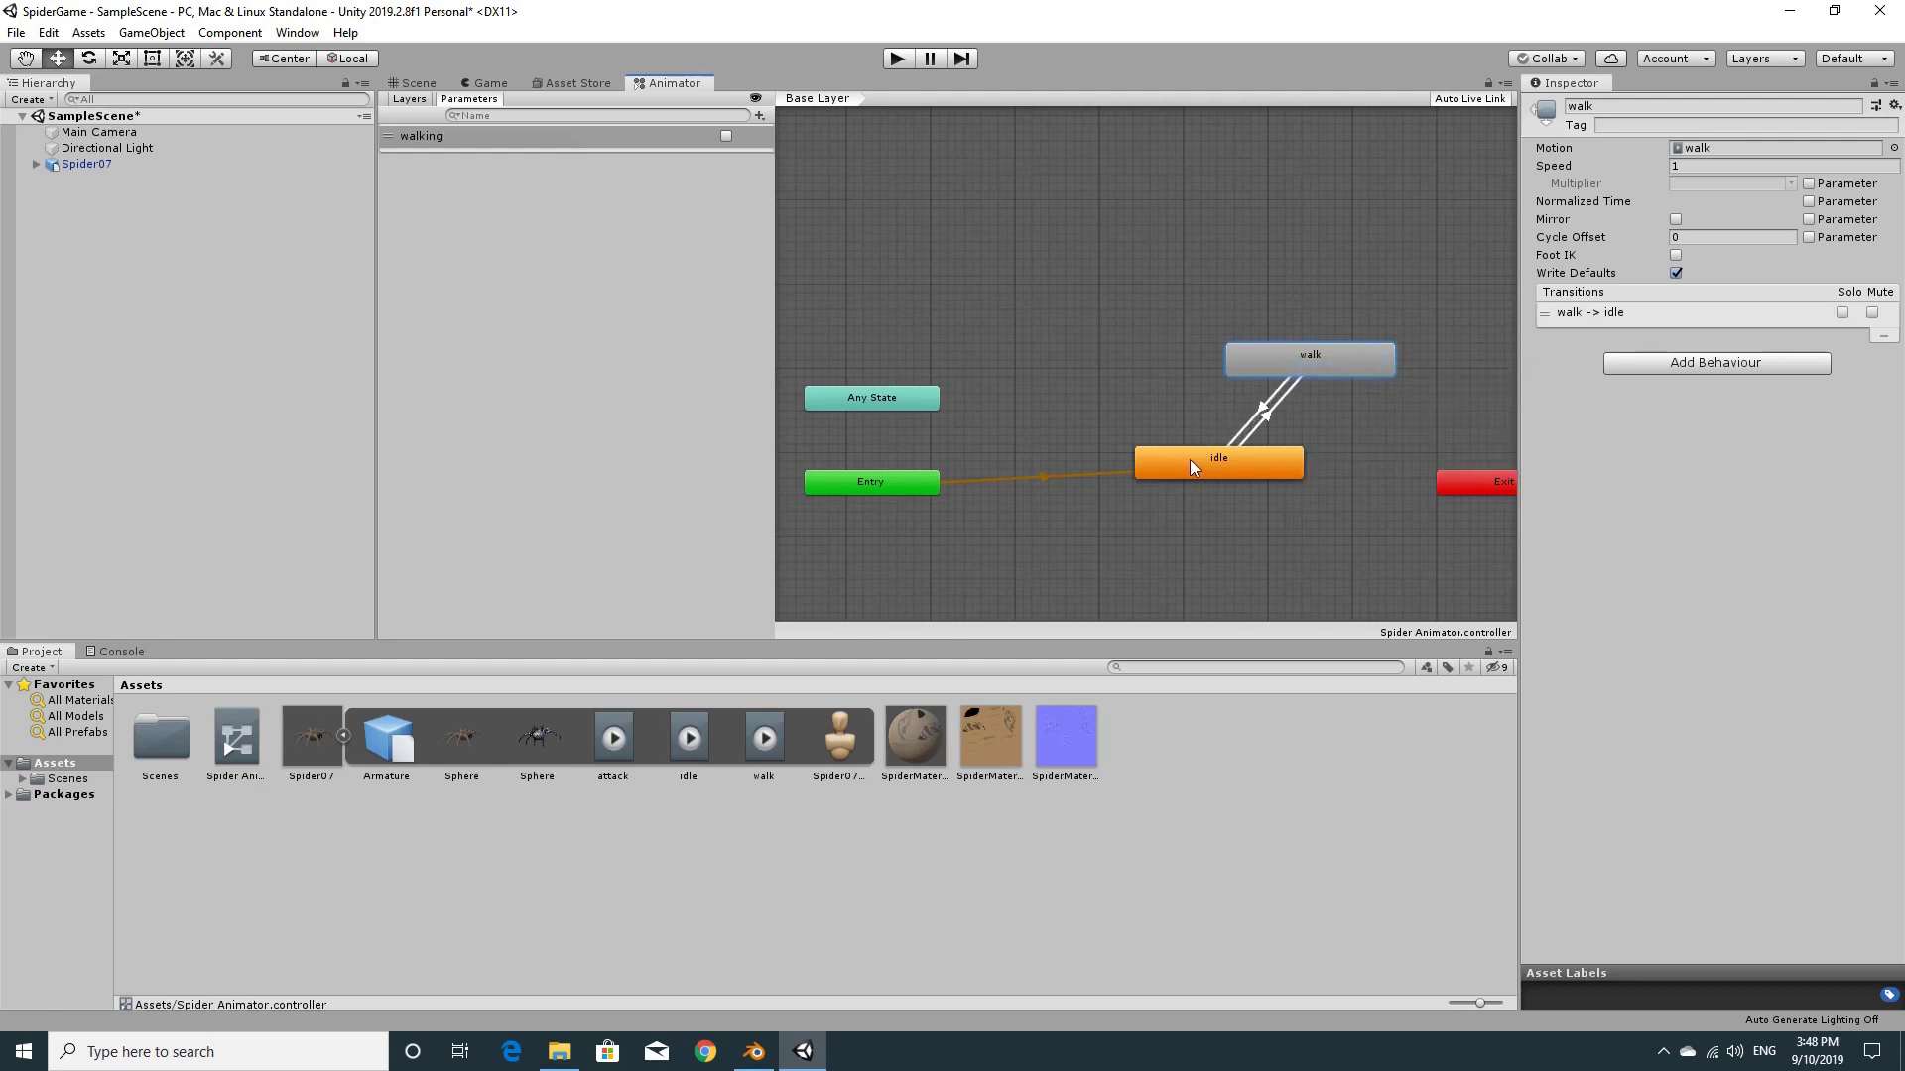
# Turn off walk→idle's Has Exit Time, require walking false, and play it in an enlarged preview
pyautogui.click(1262, 405)
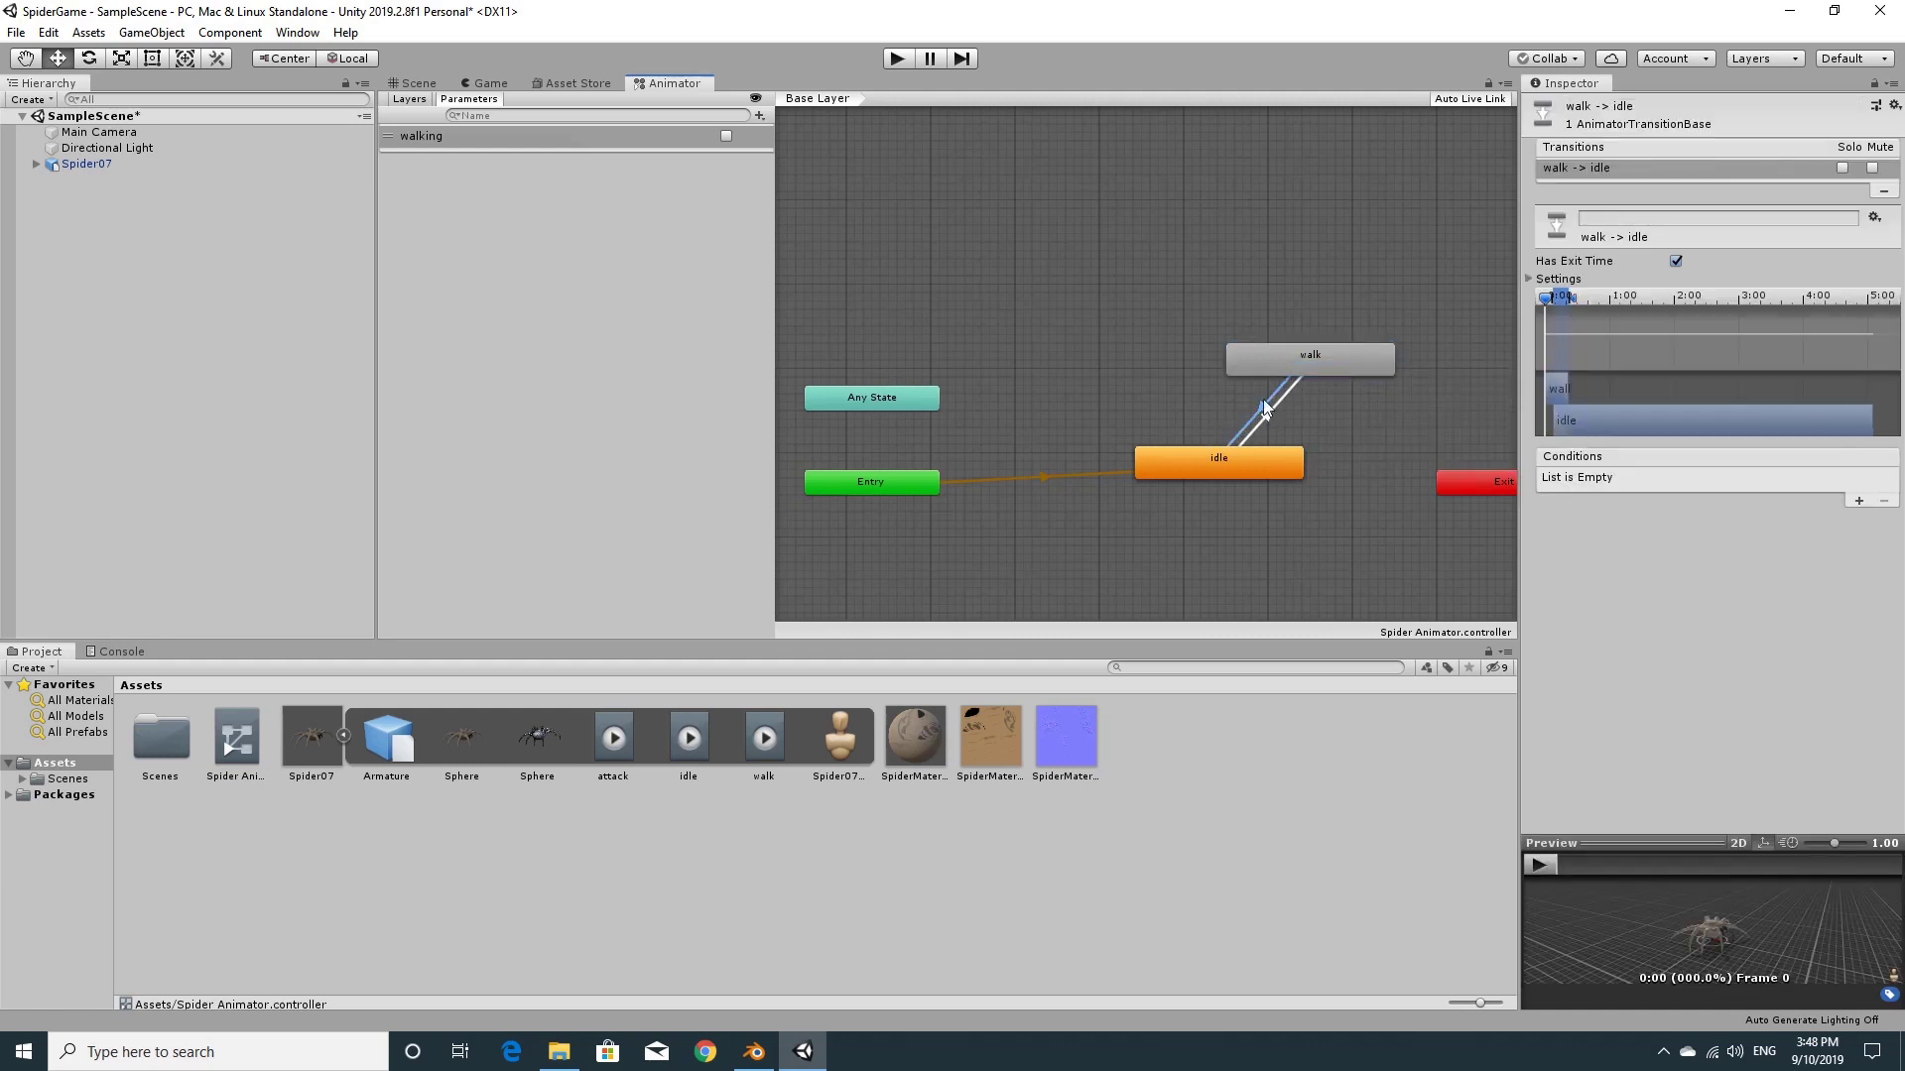
pyautogui.click(1676, 261)
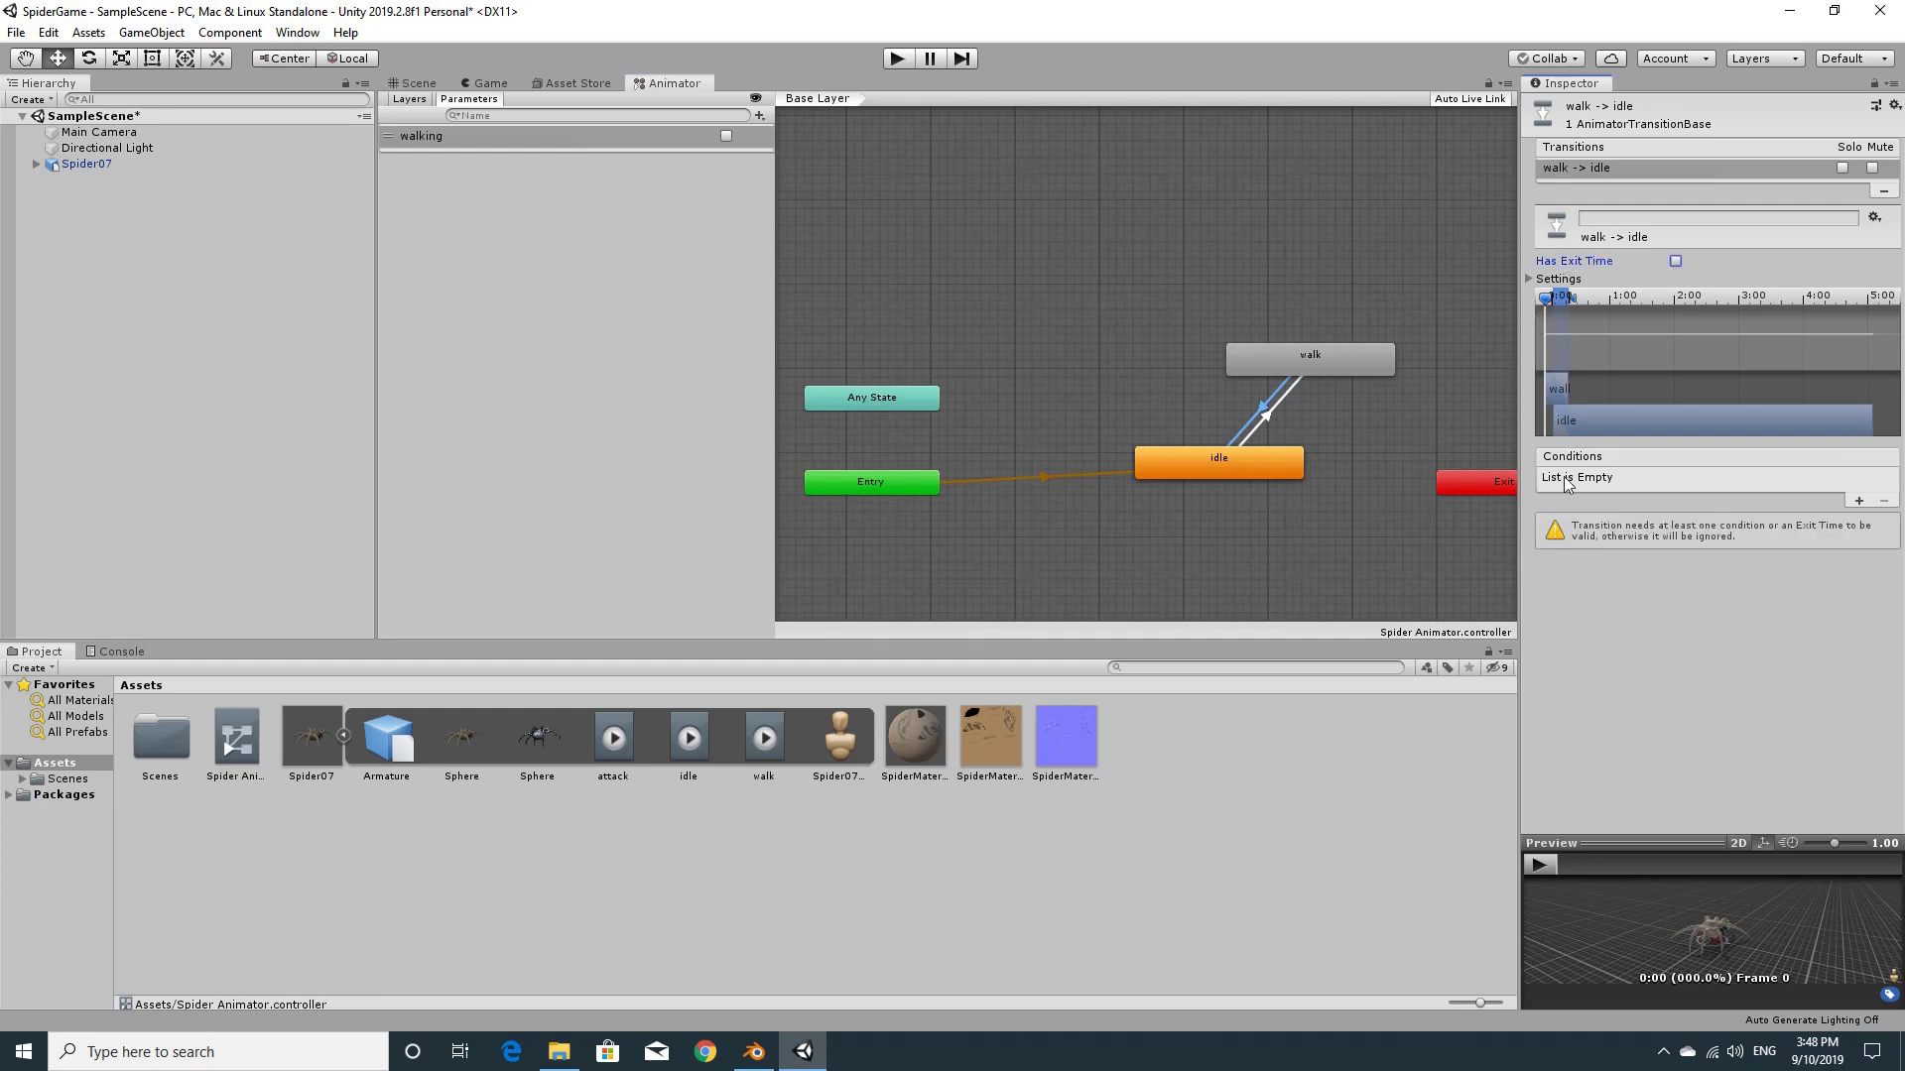
pyautogui.click(1859, 501)
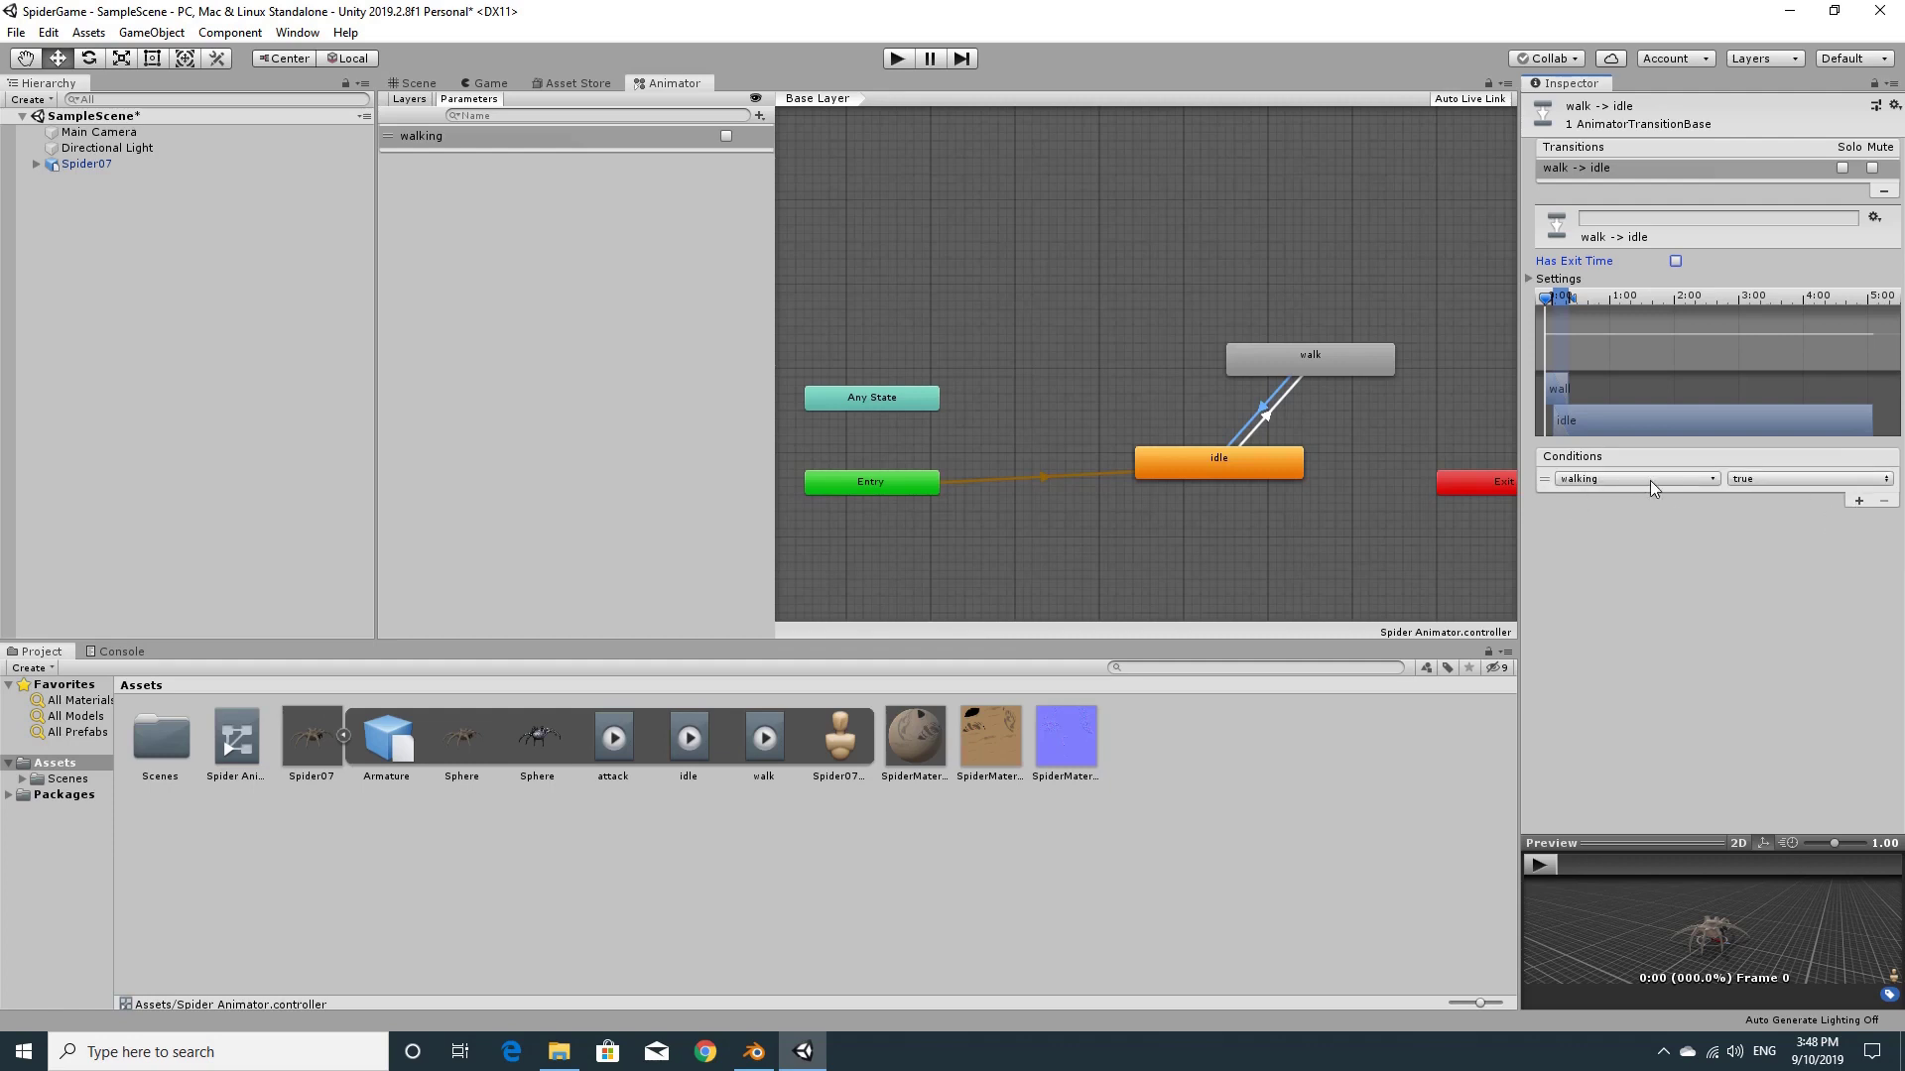
pyautogui.click(1757, 478)
pyautogui.click(1752, 518)
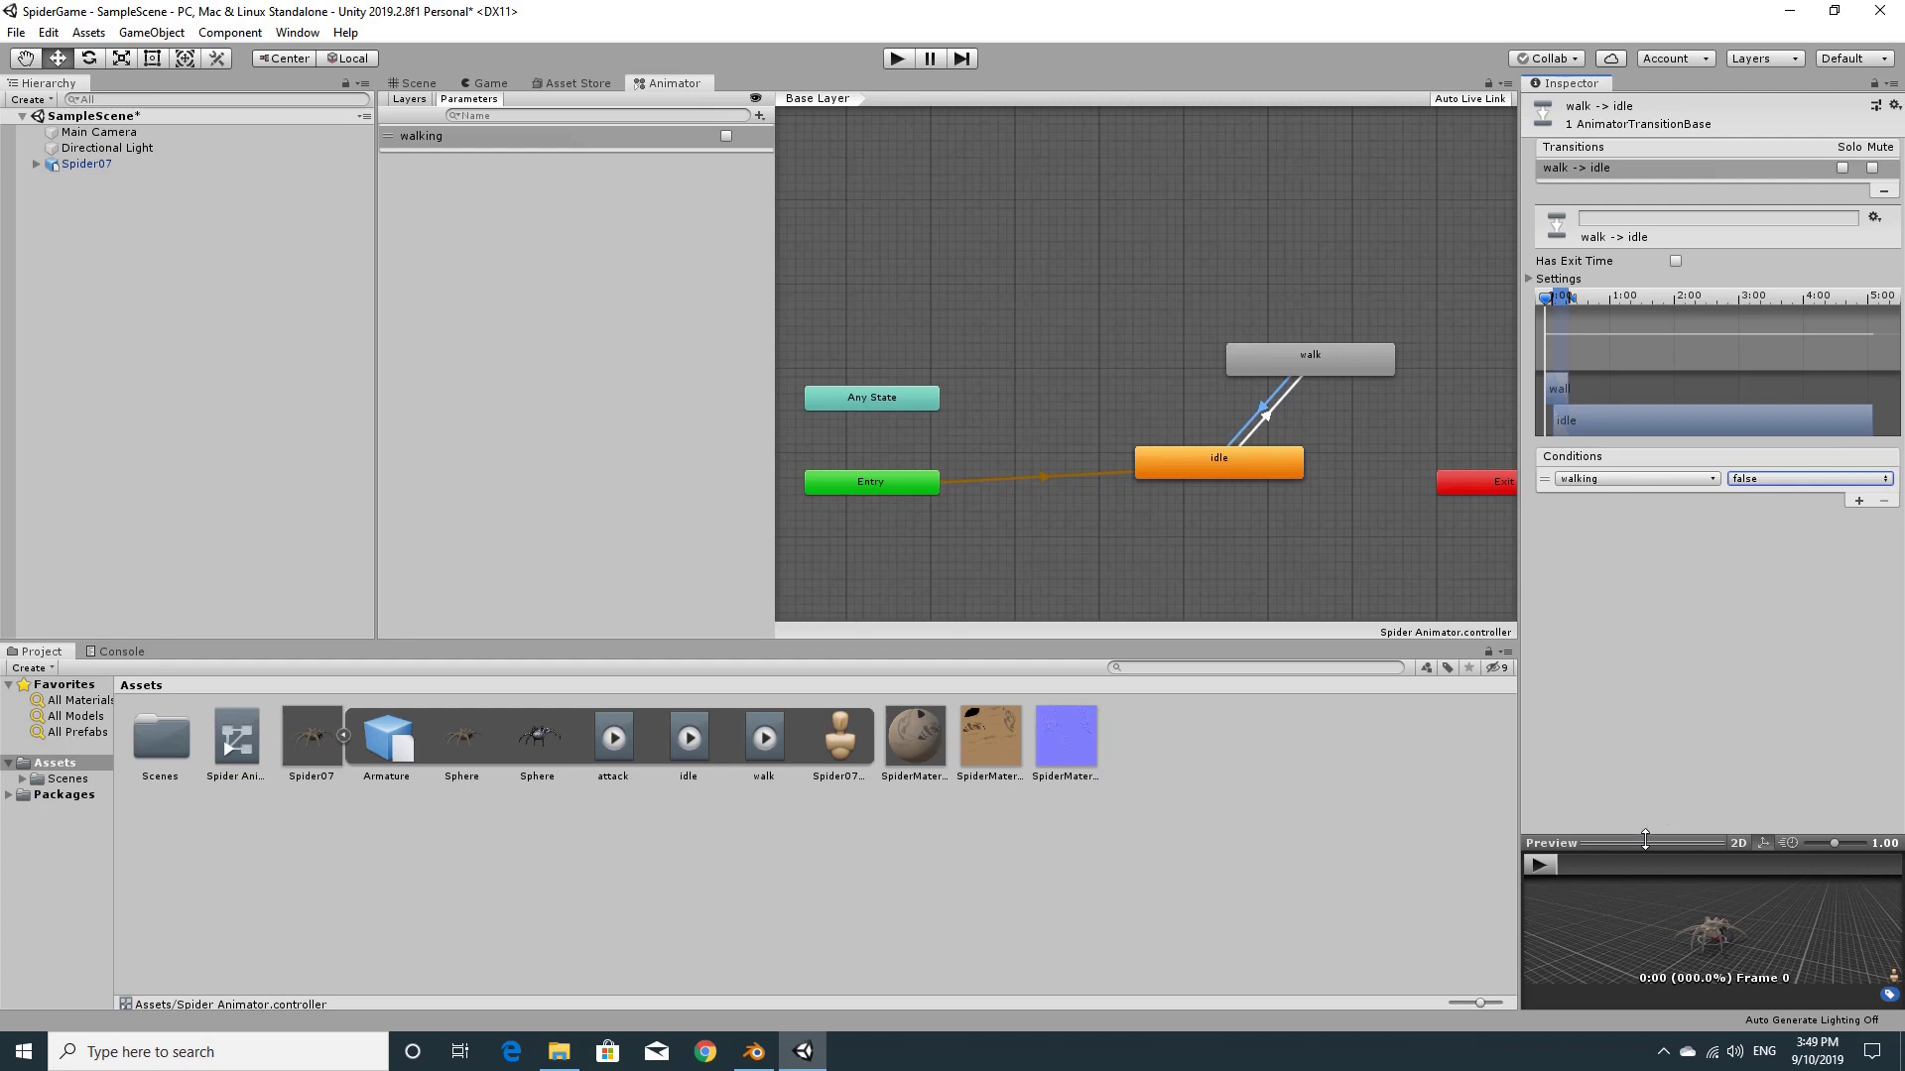
pyautogui.moveTo(1644, 839); pyautogui.dragTo(1651, 620)
pyautogui.click(1544, 645)
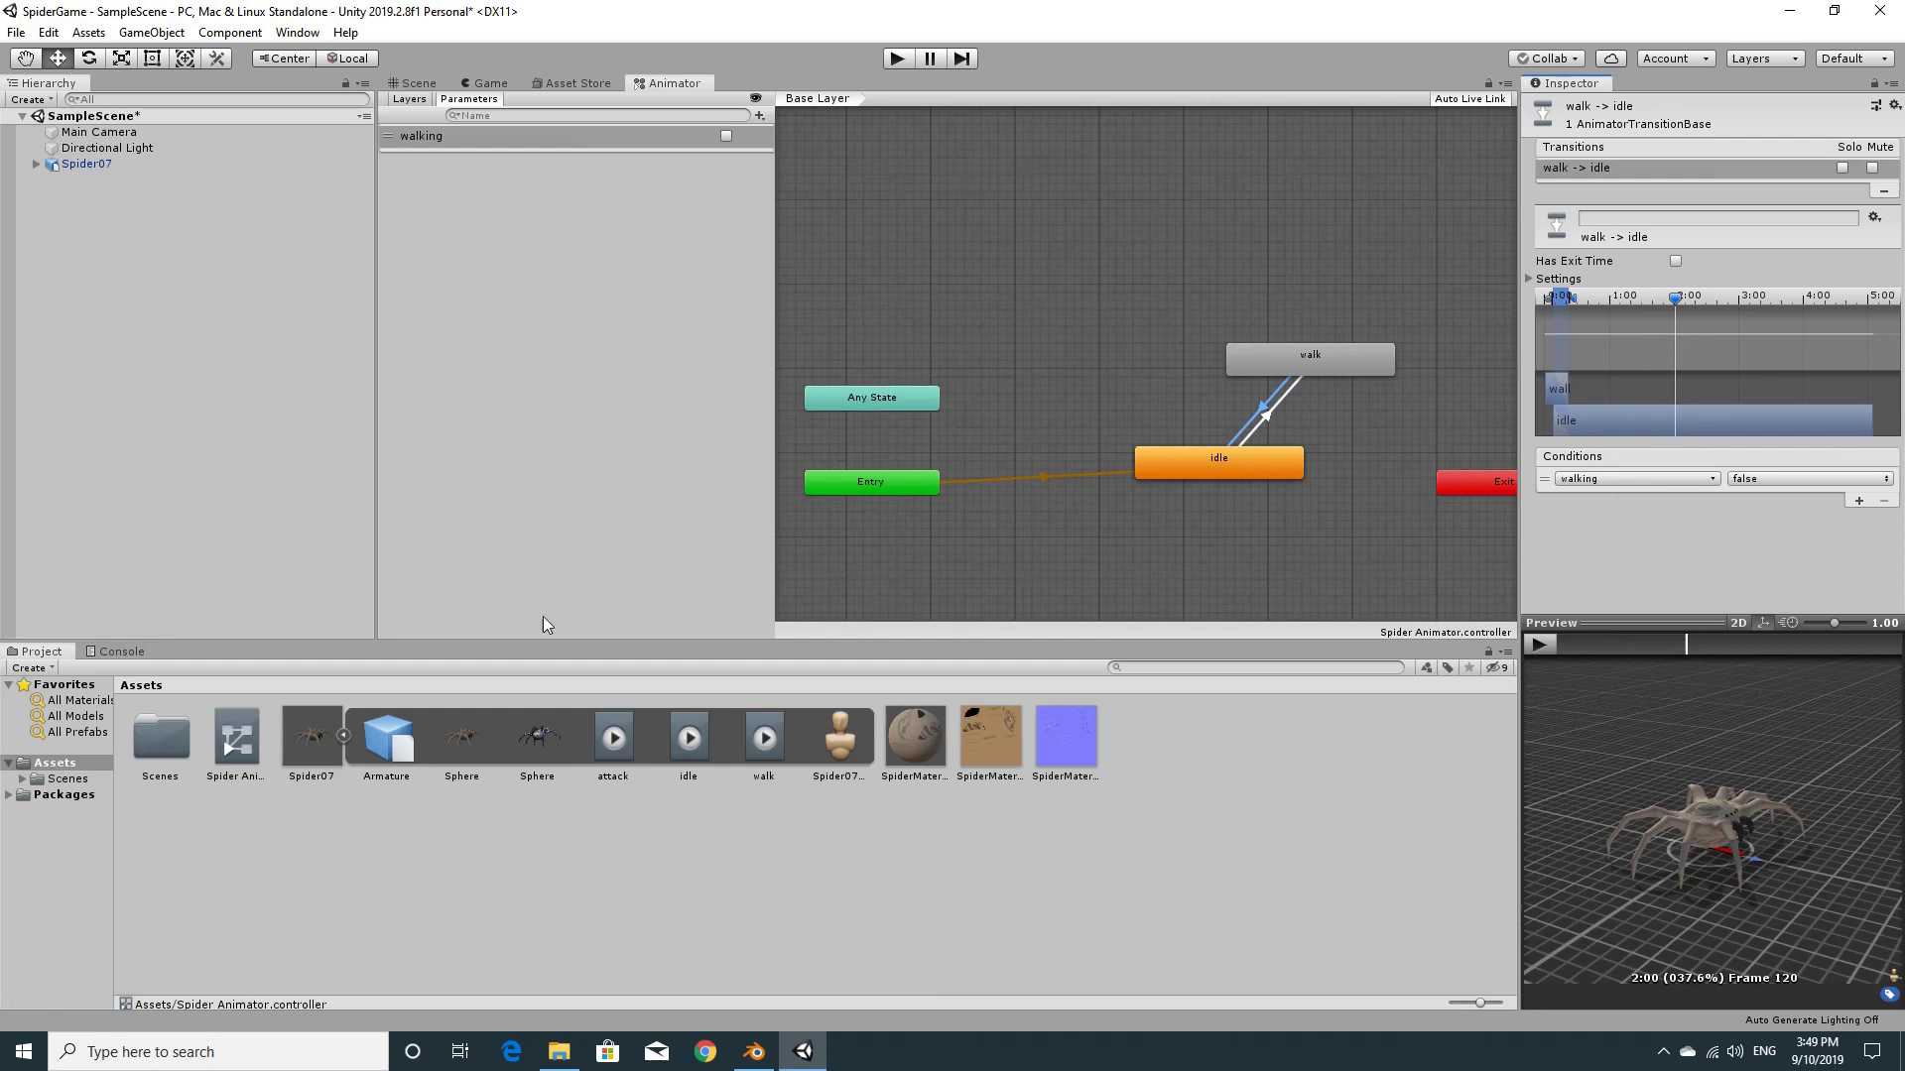
# Play and stop the idle, walk and attack clips in Spider07's Animation import preview
pyautogui.click(324, 744)
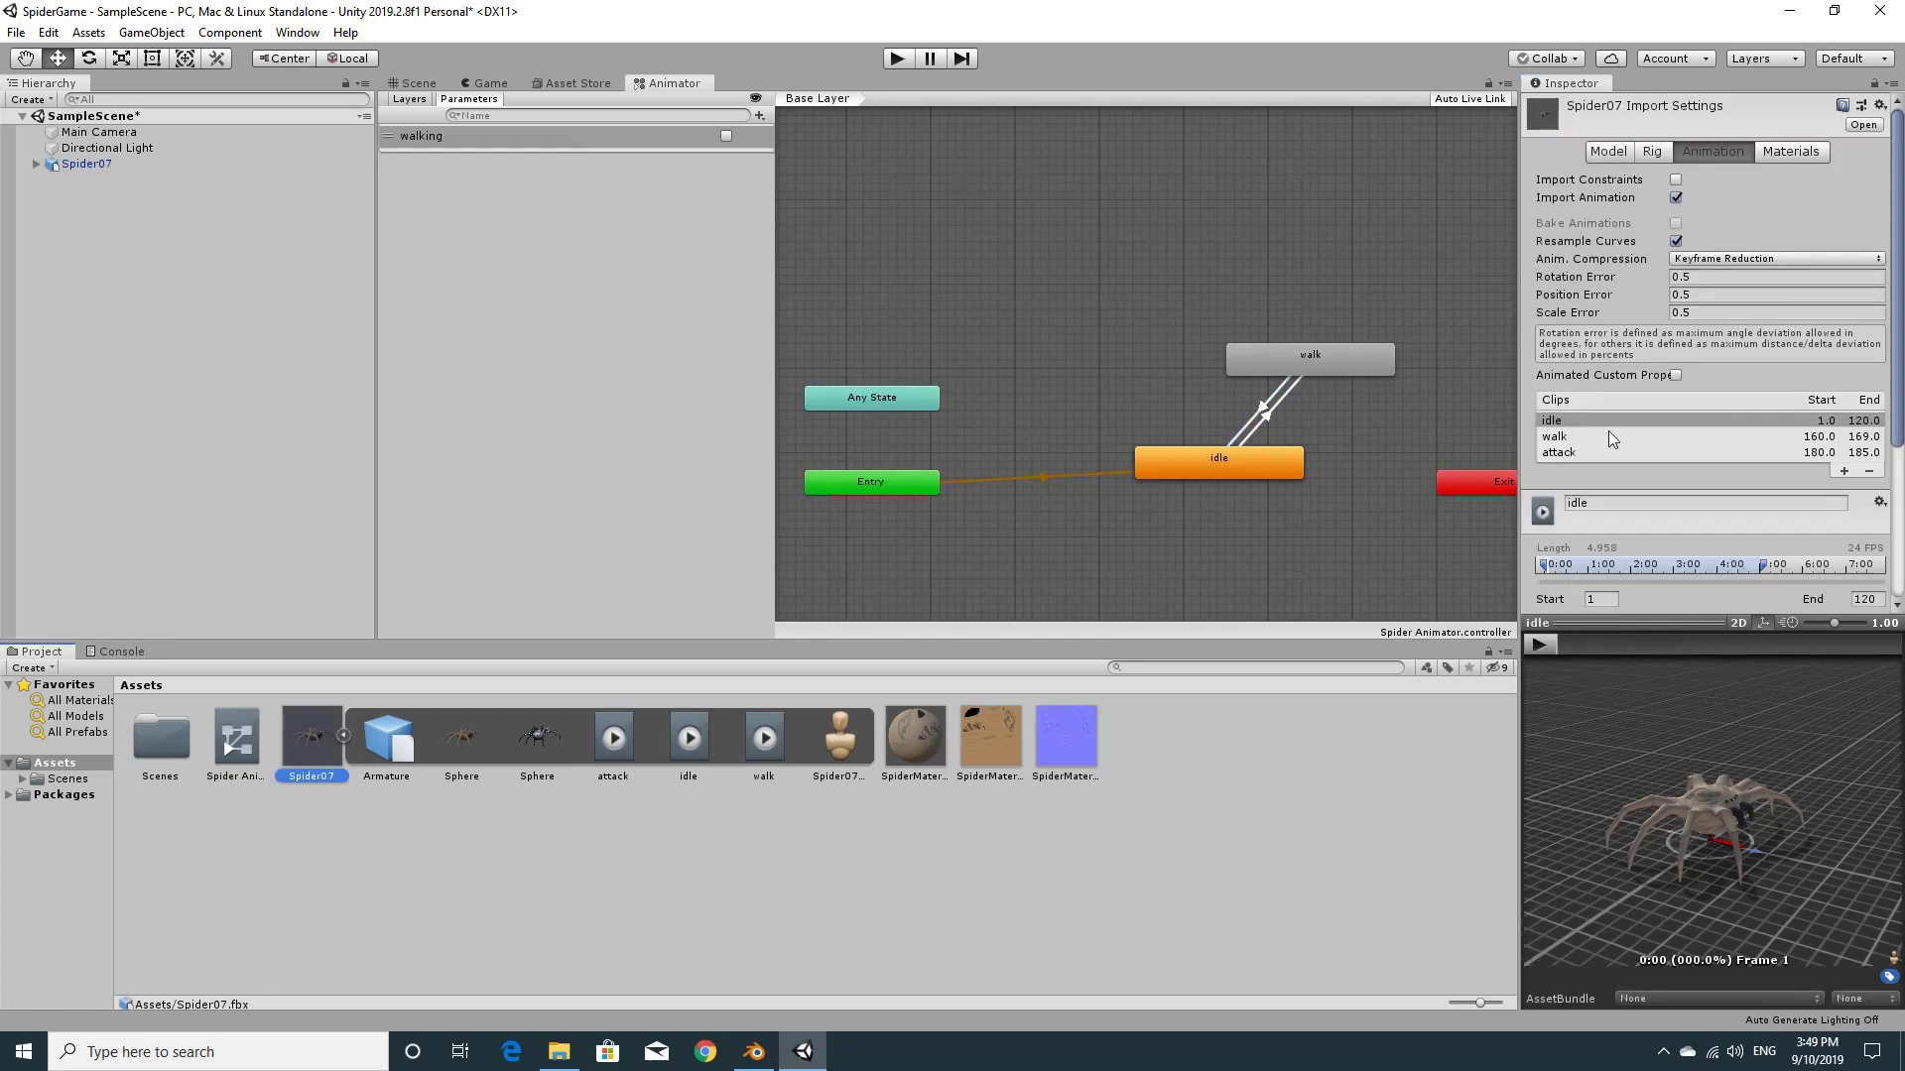
pyautogui.click(1538, 653)
pyautogui.click(1540, 641)
pyautogui.click(1556, 436)
pyautogui.click(1544, 642)
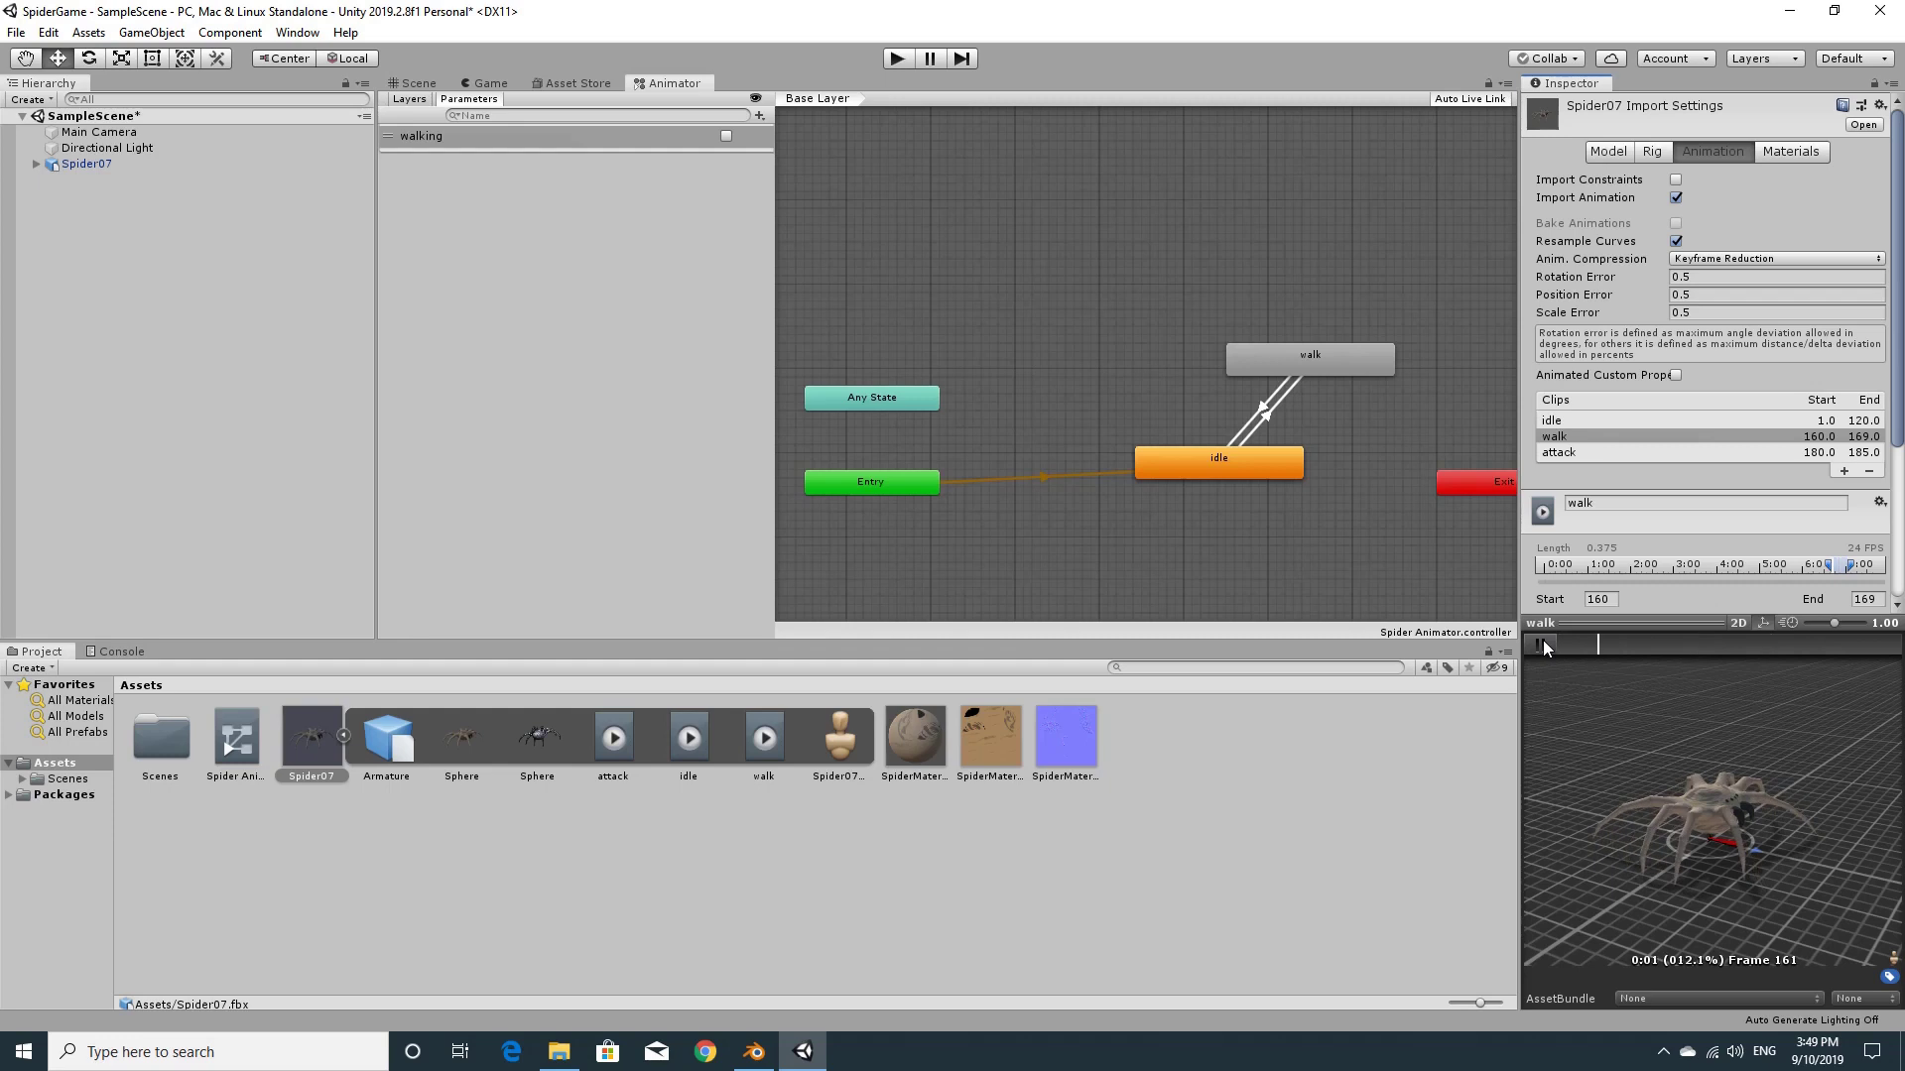
pyautogui.click(1544, 642)
pyautogui.click(1556, 453)
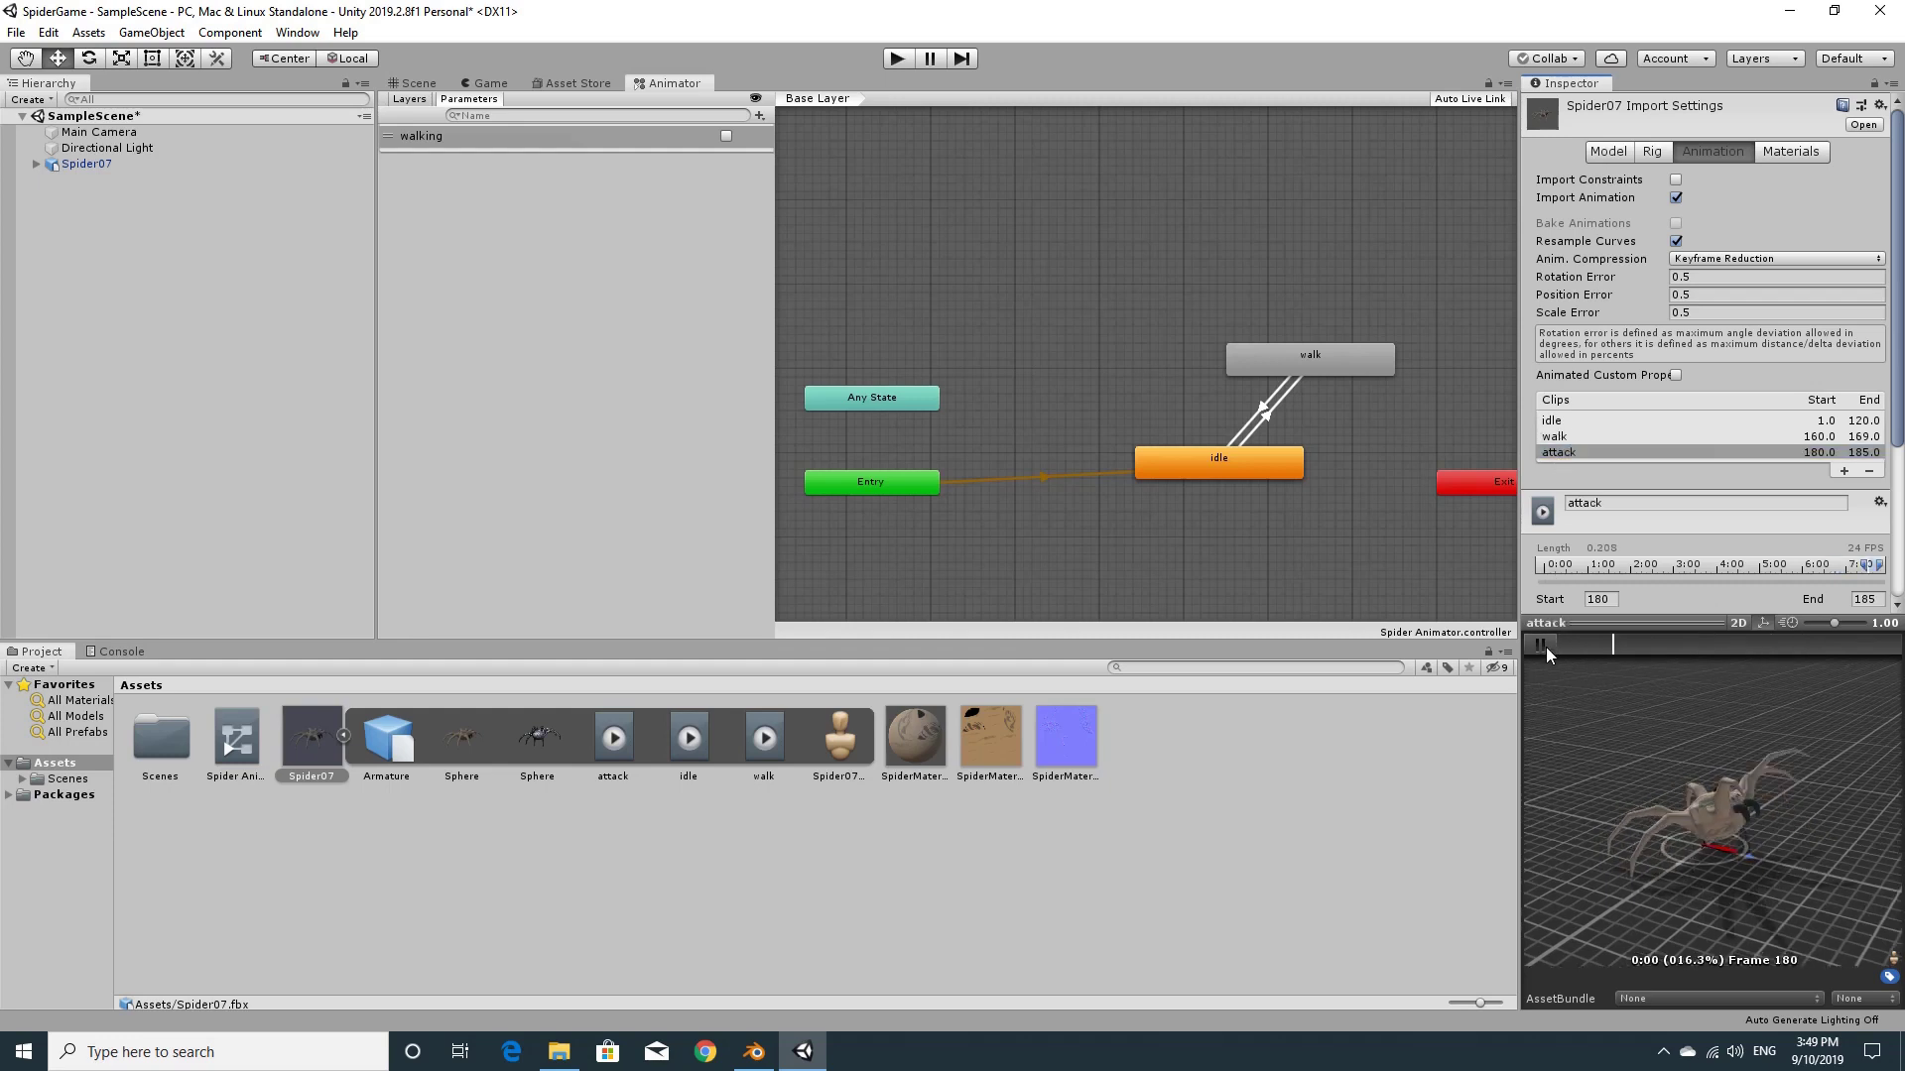
pyautogui.click(1541, 644)
pyautogui.click(1544, 644)
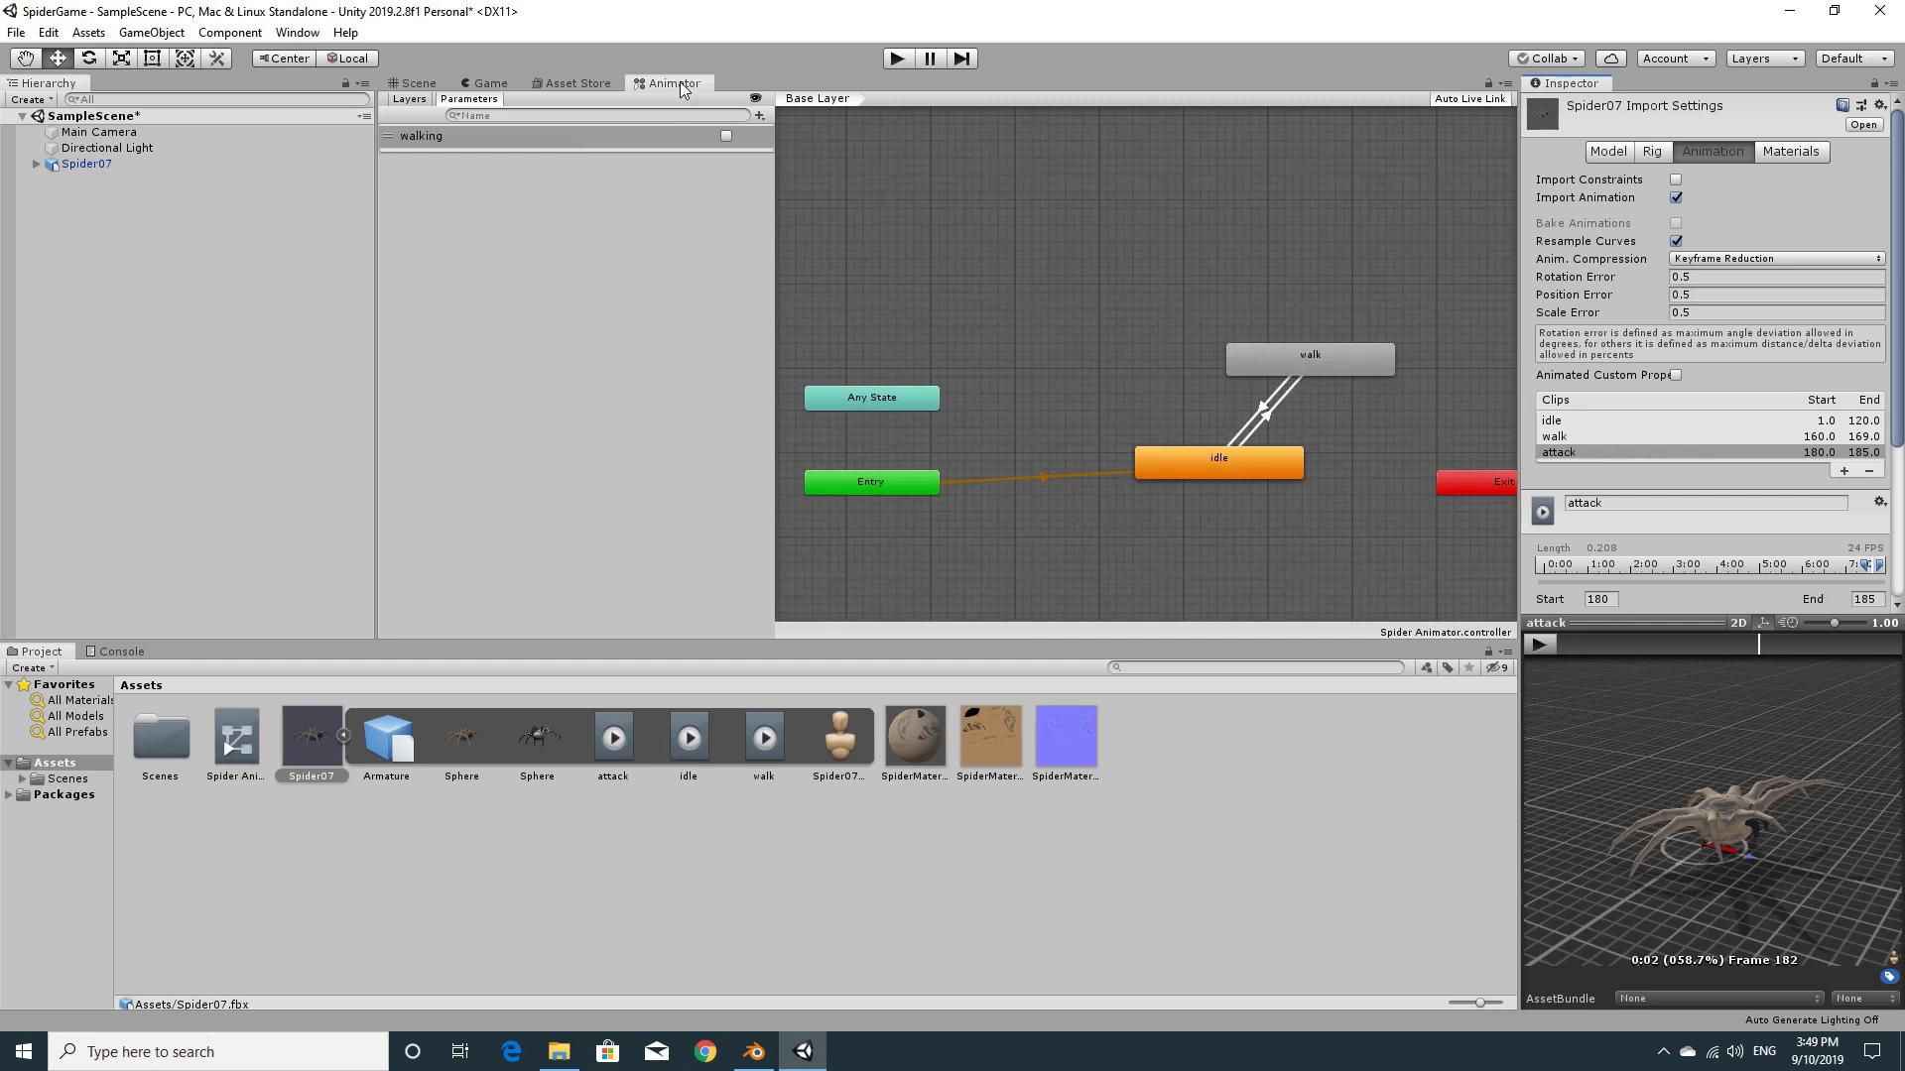
# Dock the Animator beside the Hierarchy, enter Play mode, and toggle walking on then off
pyautogui.moveTo(680, 89); pyautogui.dragTo(506, 340)
pyautogui.moveTo(402, 389); pyautogui.dragTo(388, 397)
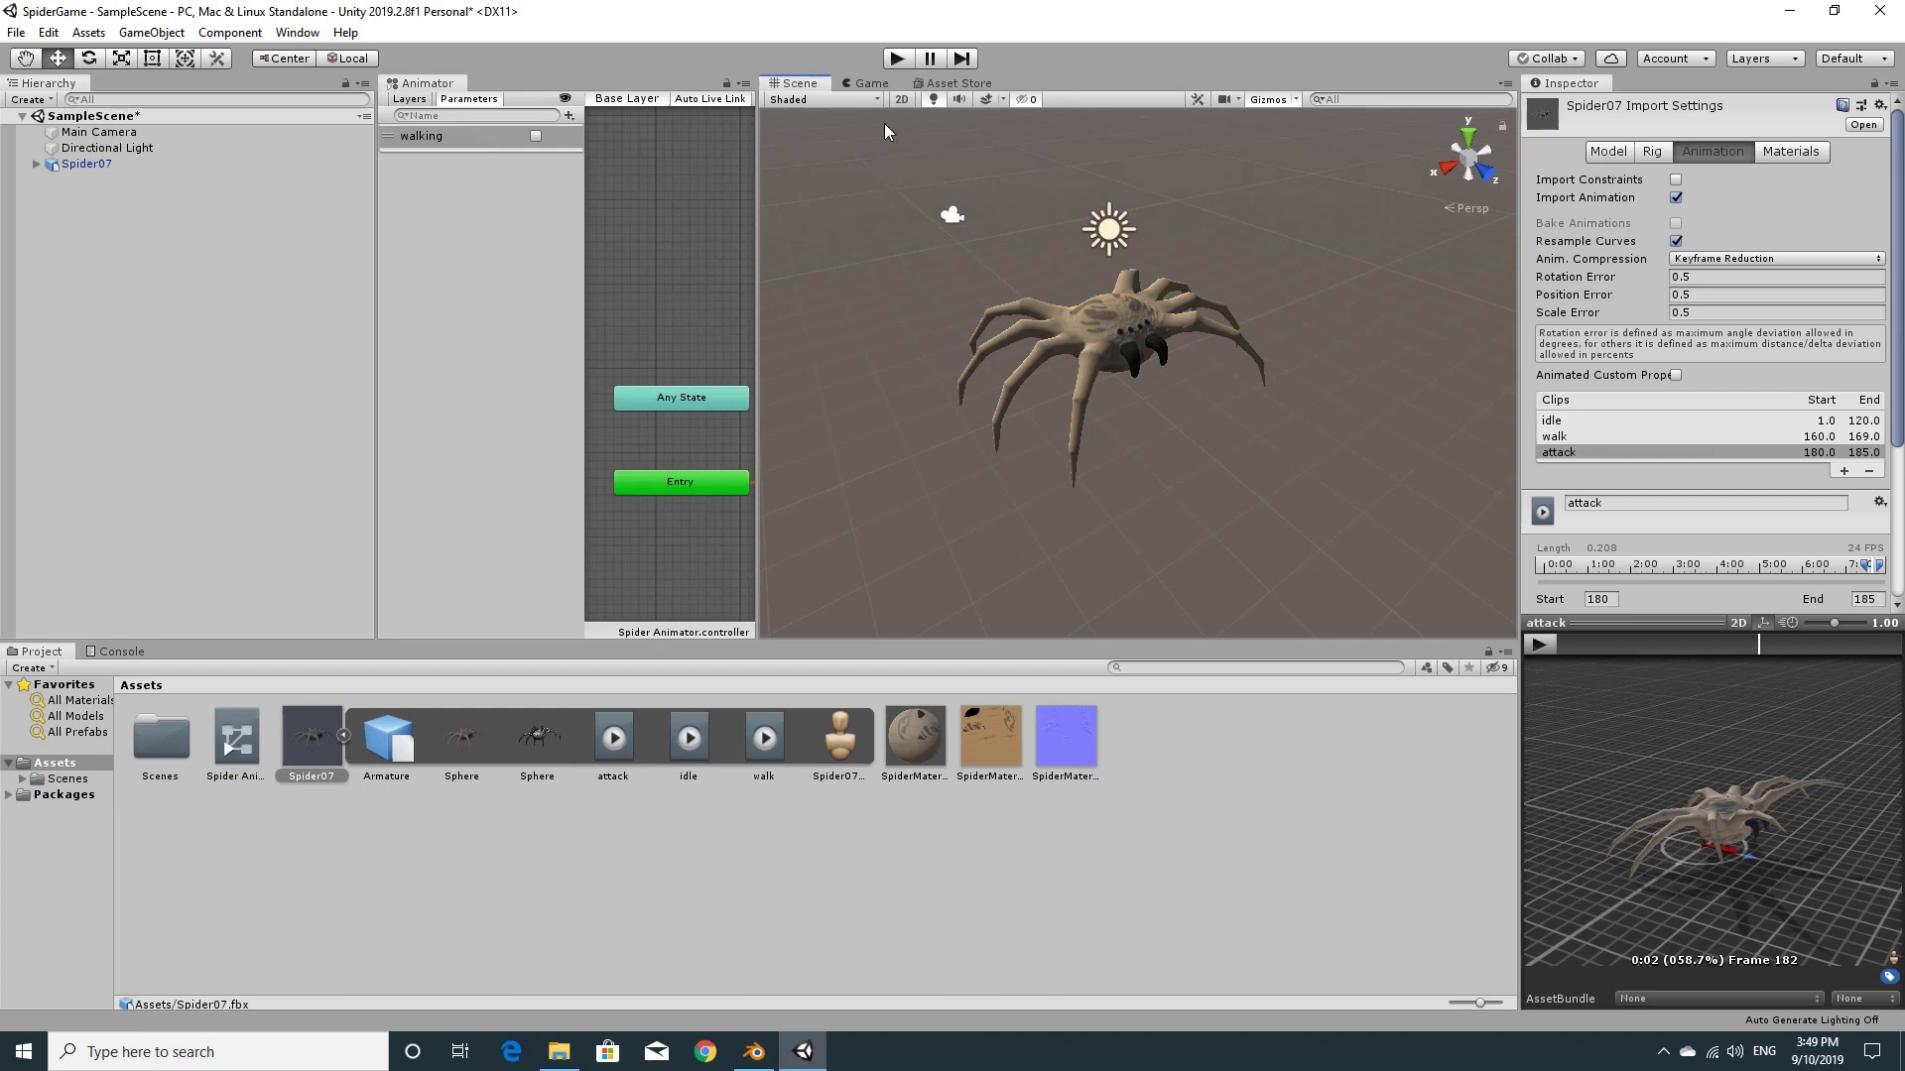
pyautogui.click(897, 59)
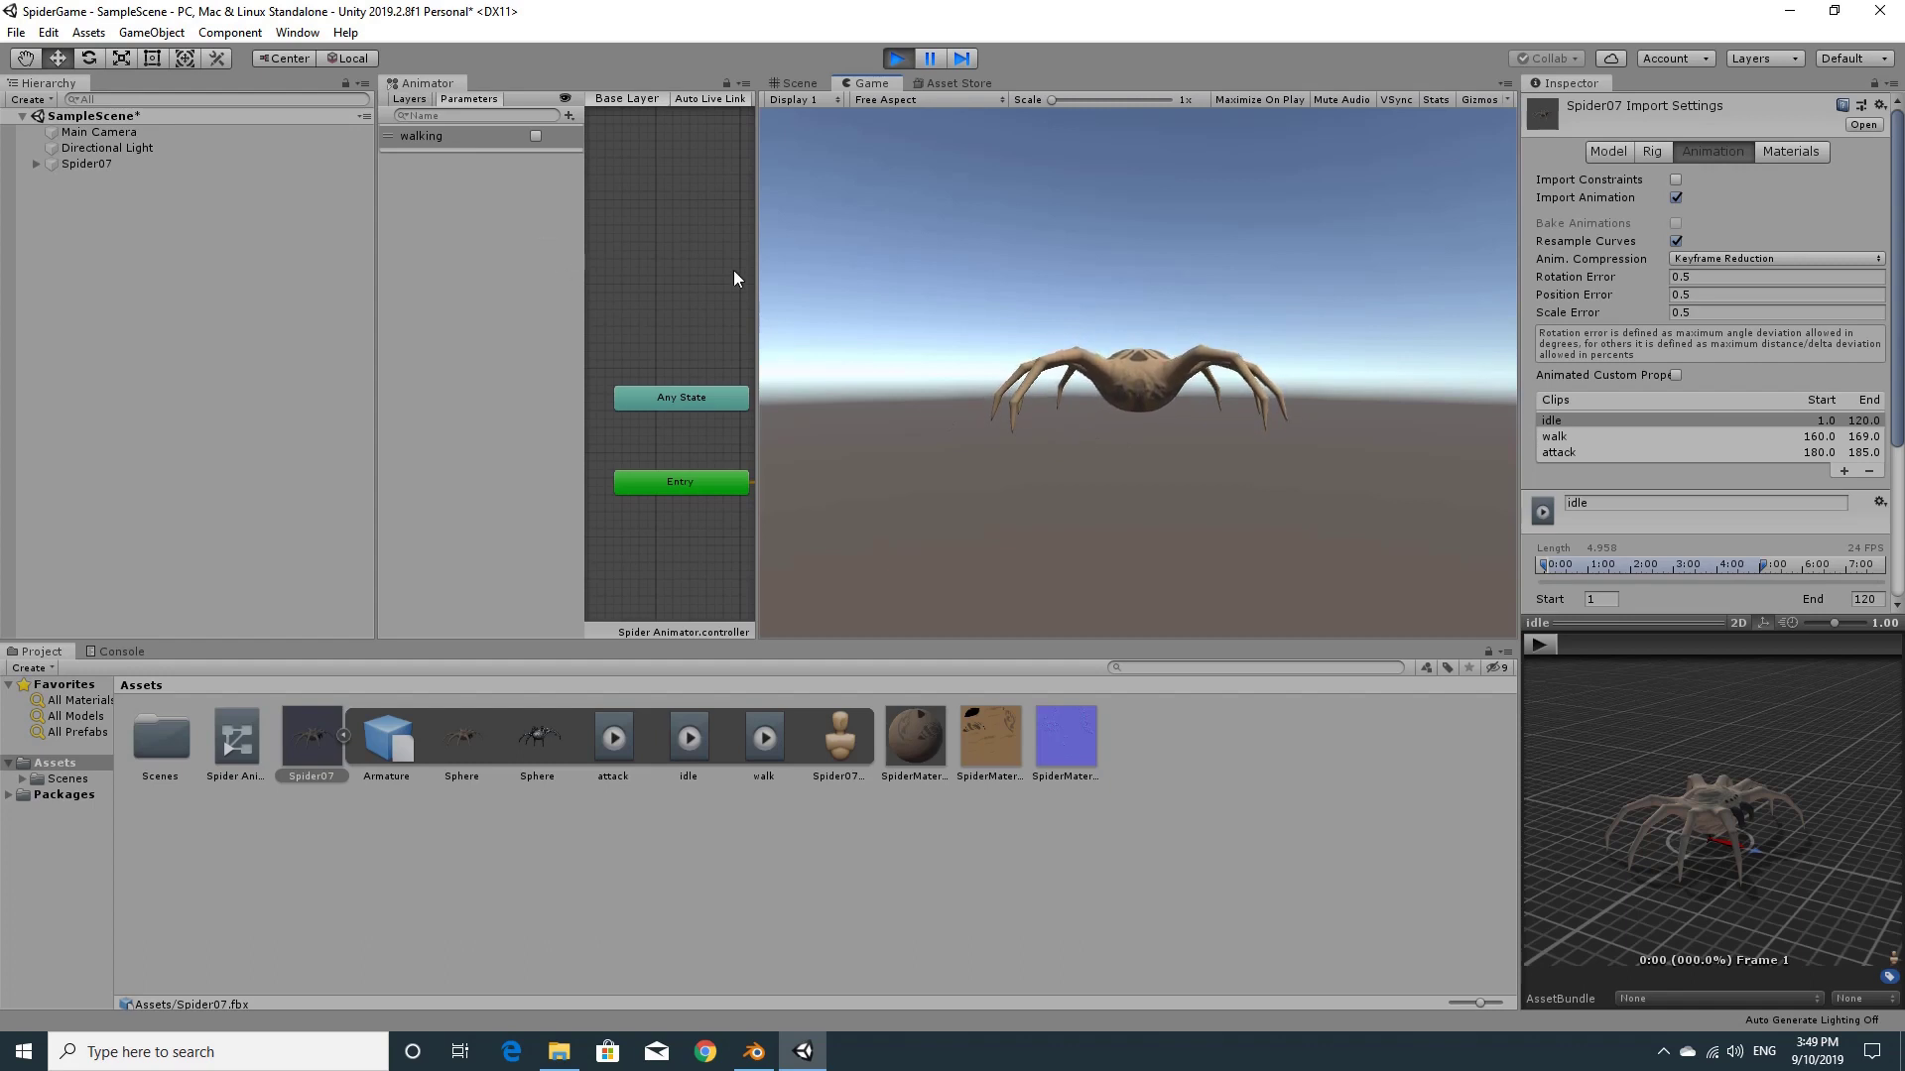
pyautogui.click(536, 137)
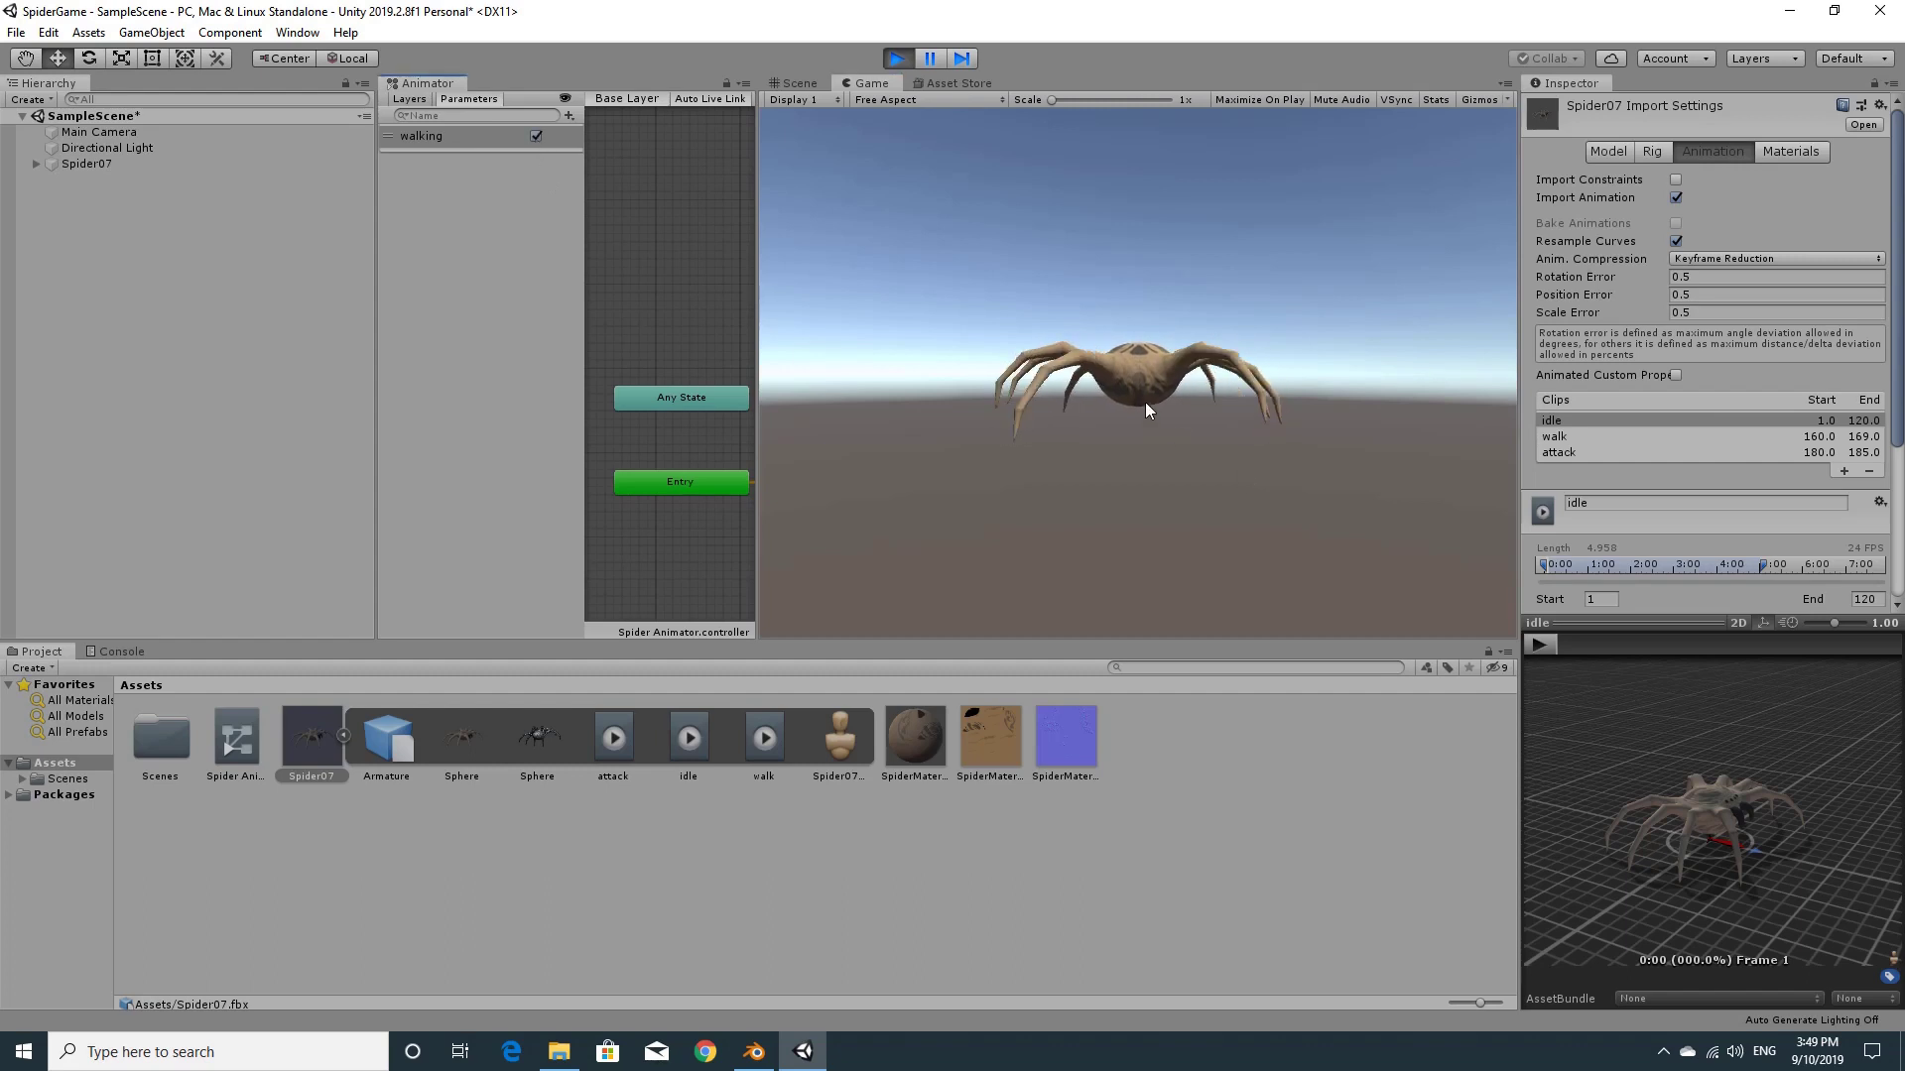
pyautogui.click(536, 136)
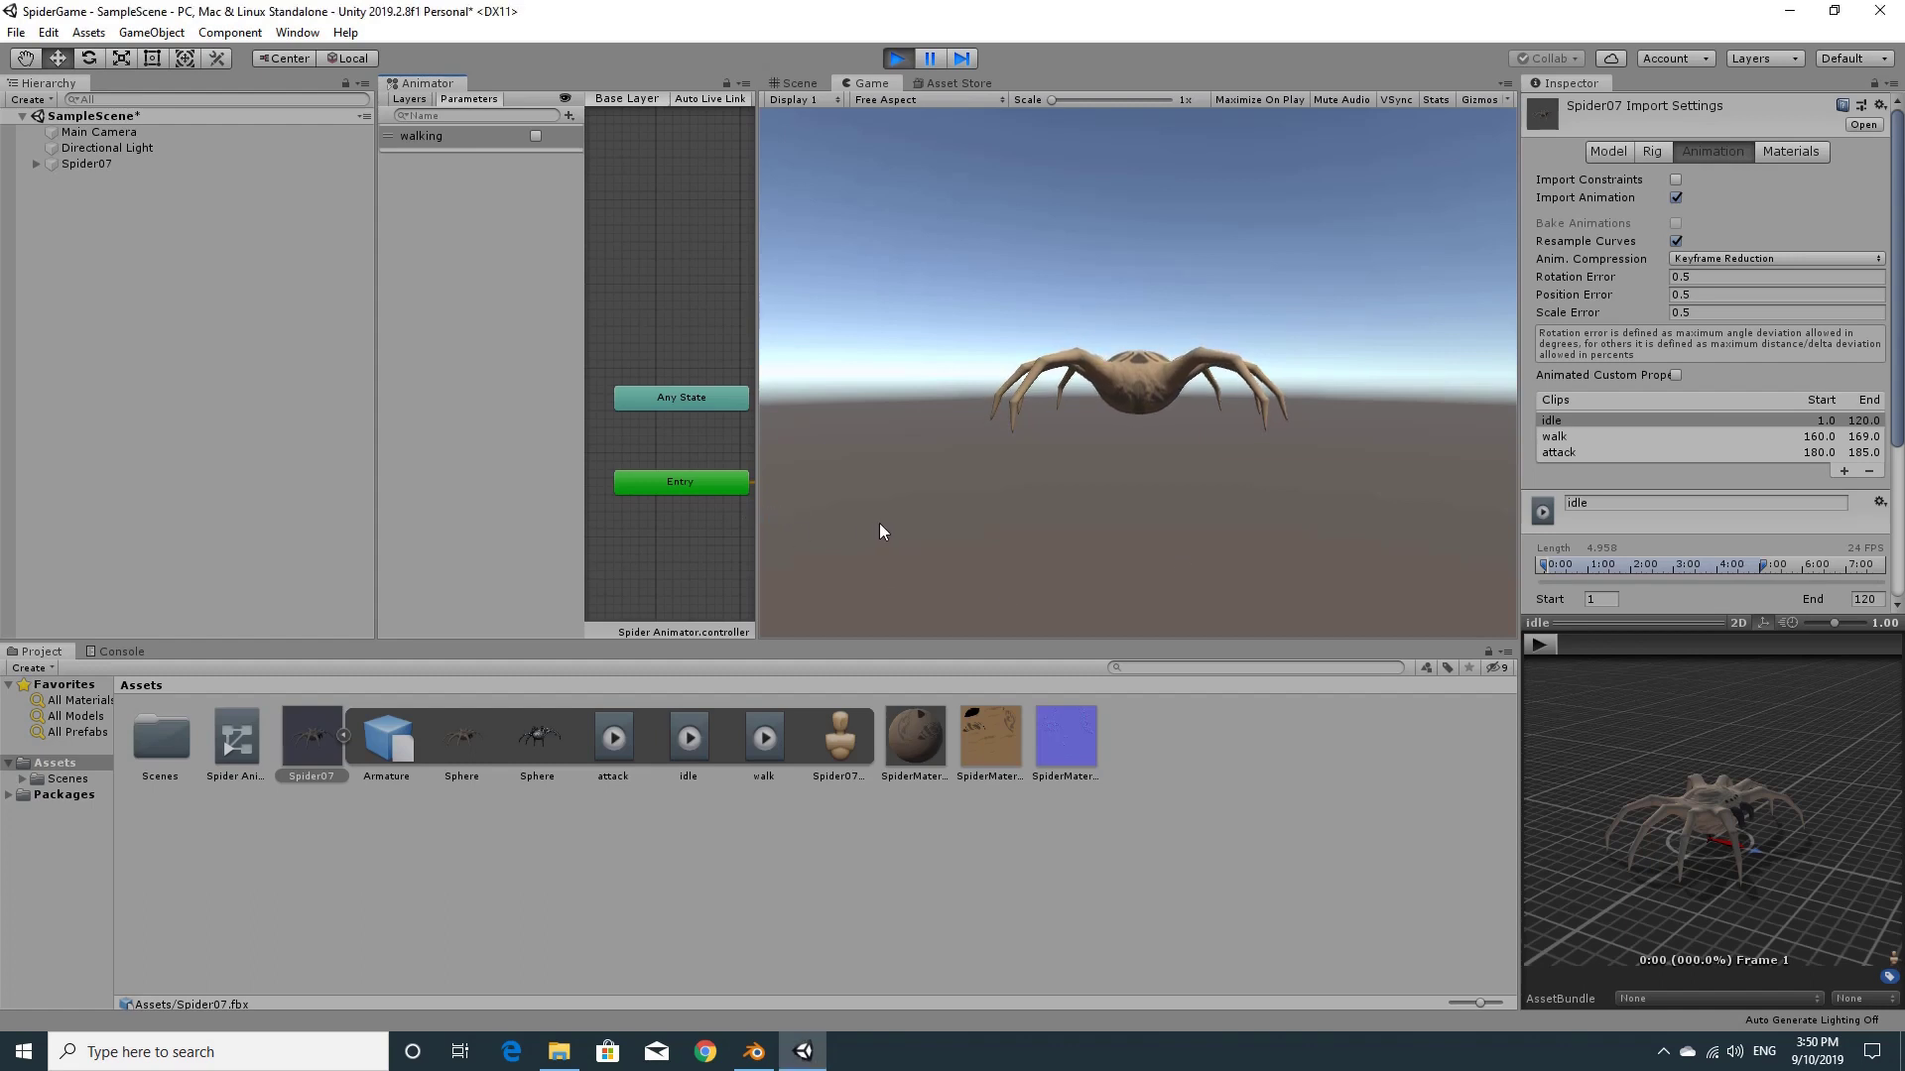
# Exit Play mode, widen the Animator, and drop the attack clip in as a new state
pyautogui.moveTo(755, 505); pyautogui.dragTo(792, 505)
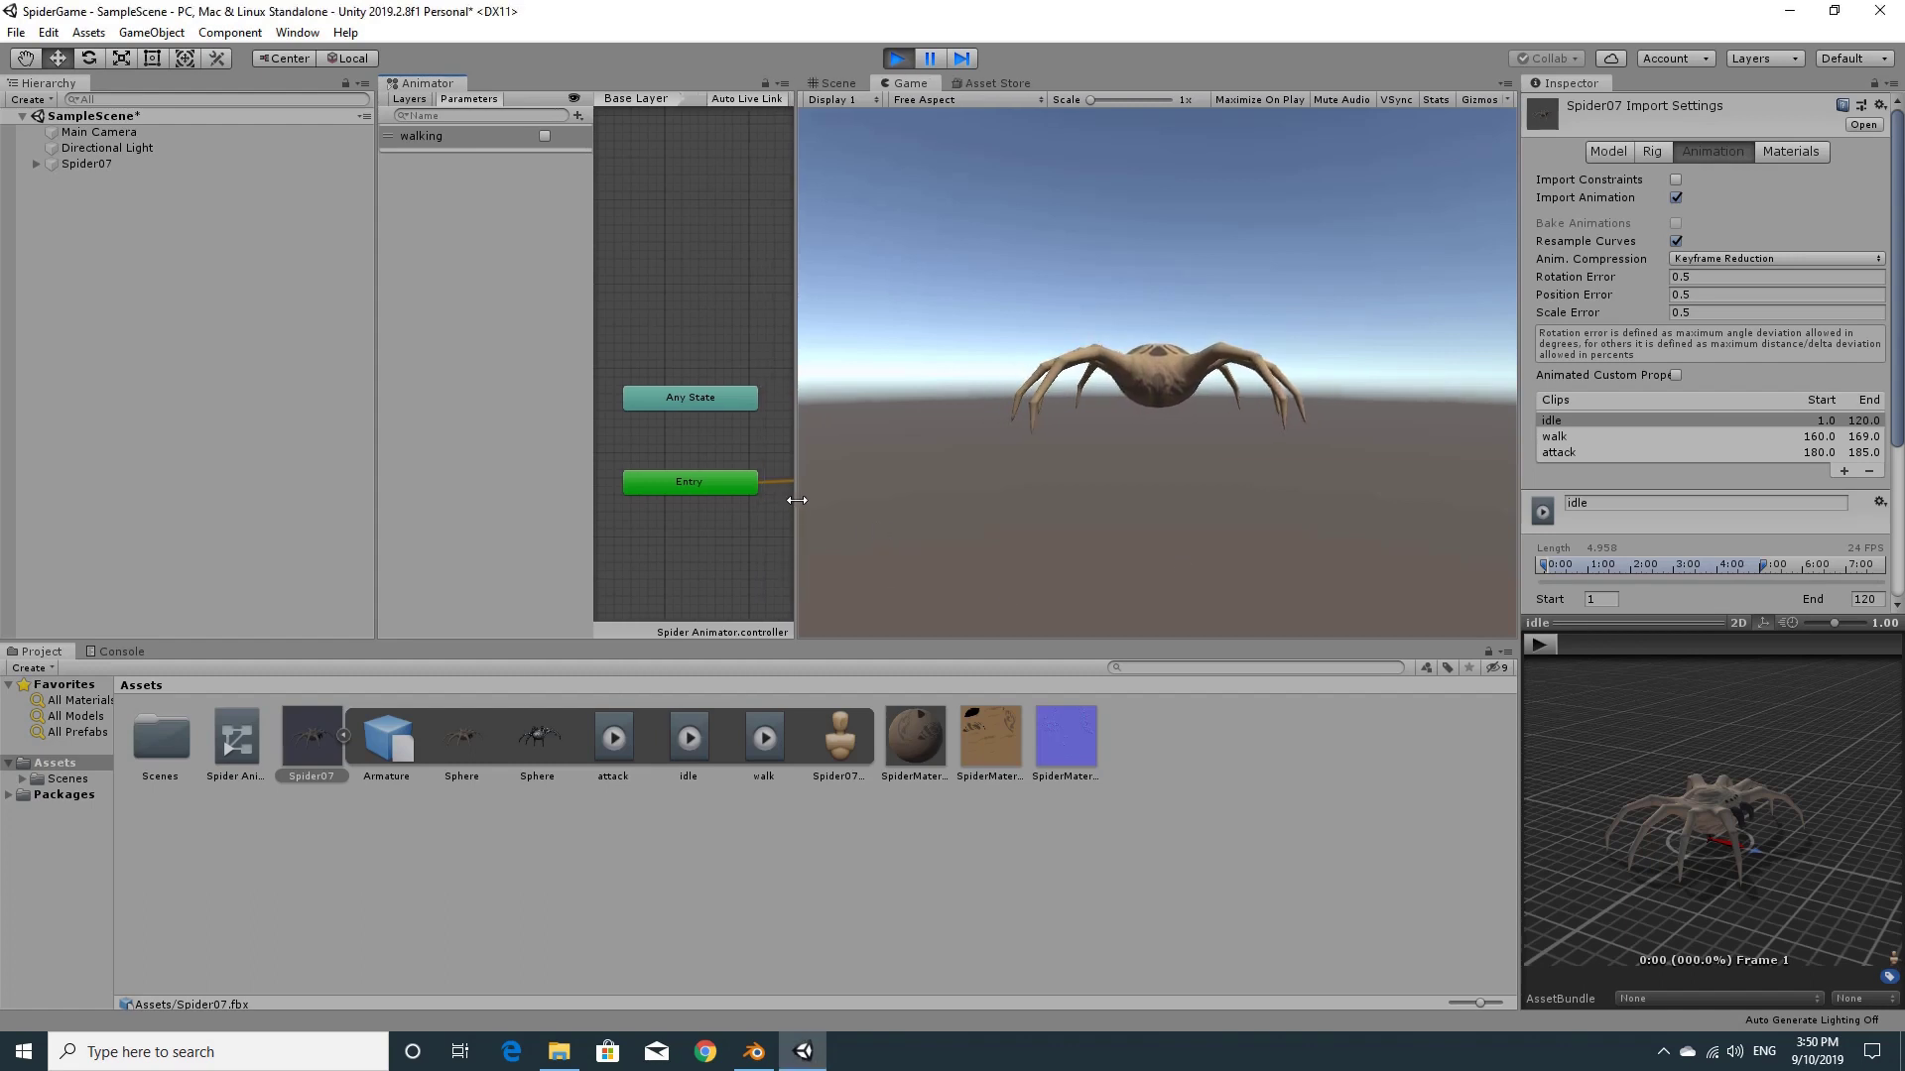
pyautogui.click(899, 57)
pyautogui.moveTo(795, 278); pyautogui.dragTo(1050, 288)
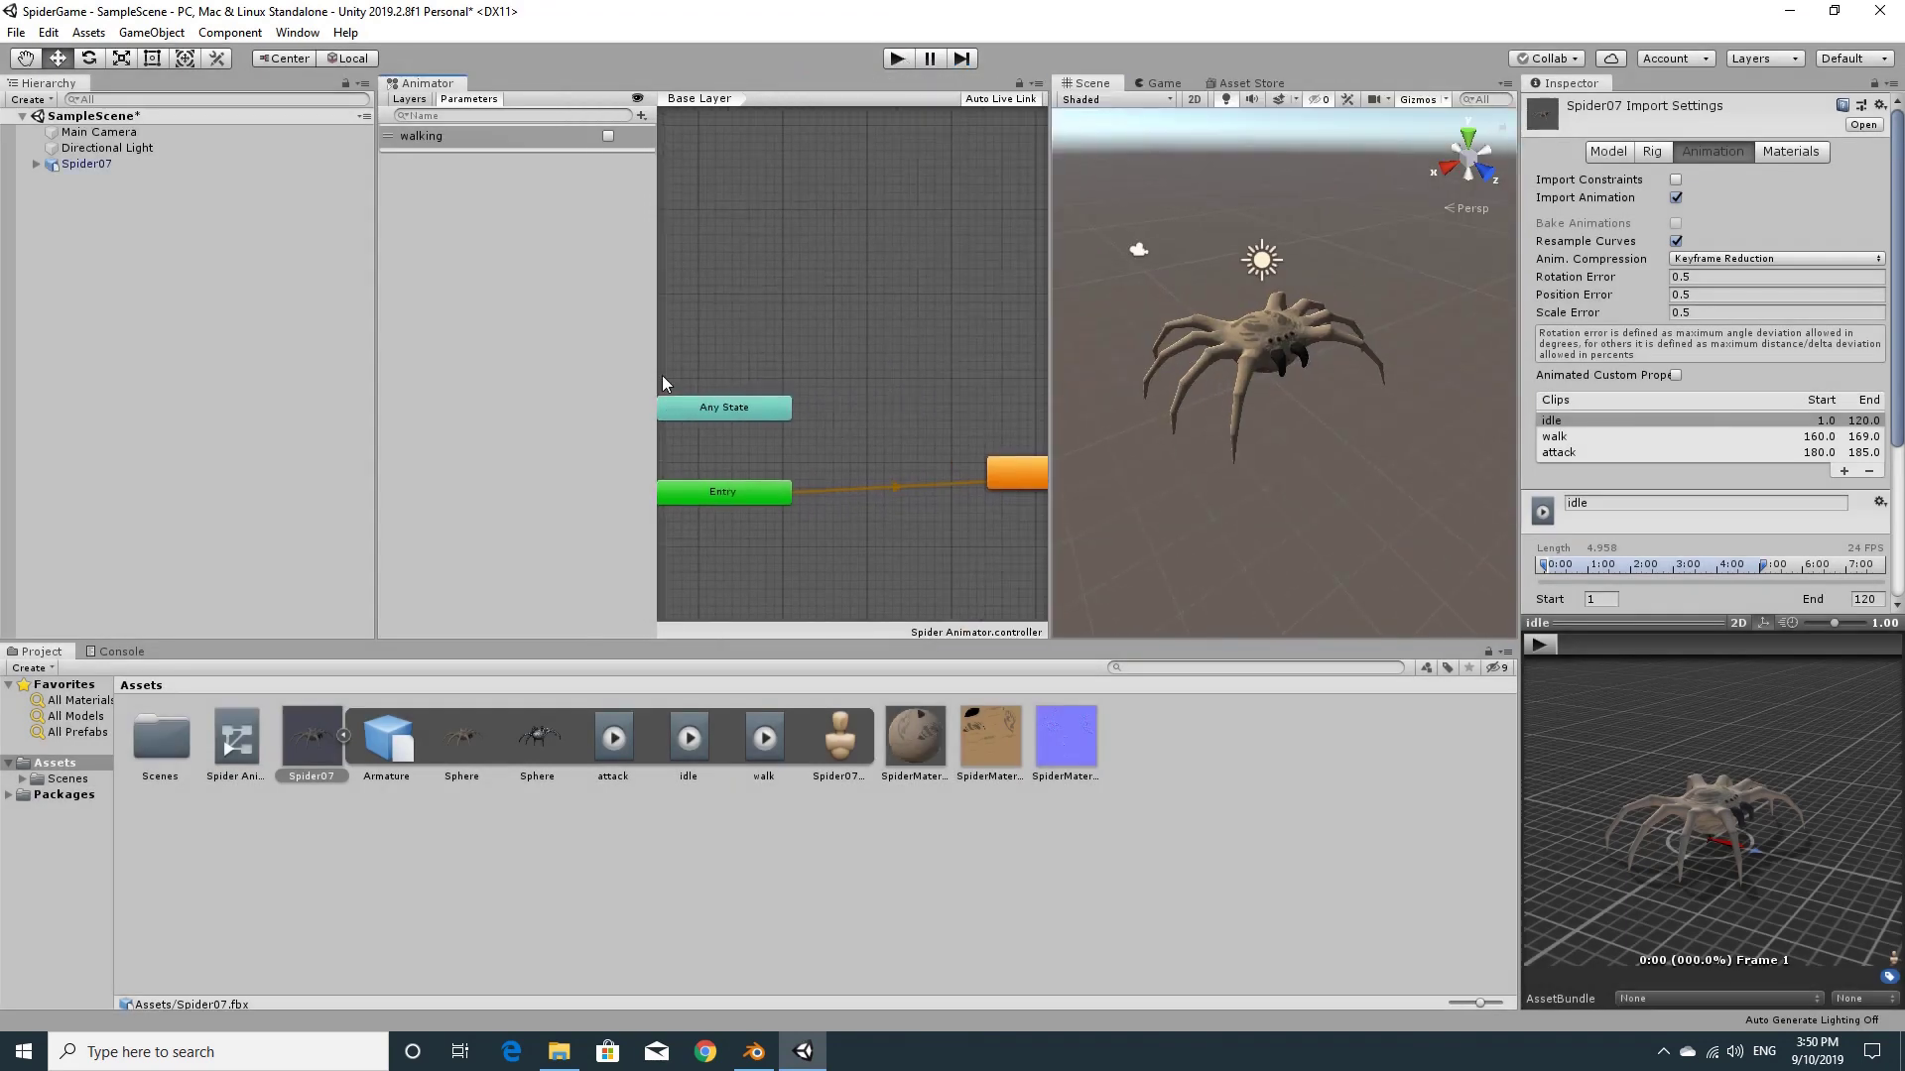
pyautogui.moveTo(660, 375); pyautogui.dragTo(492, 373)
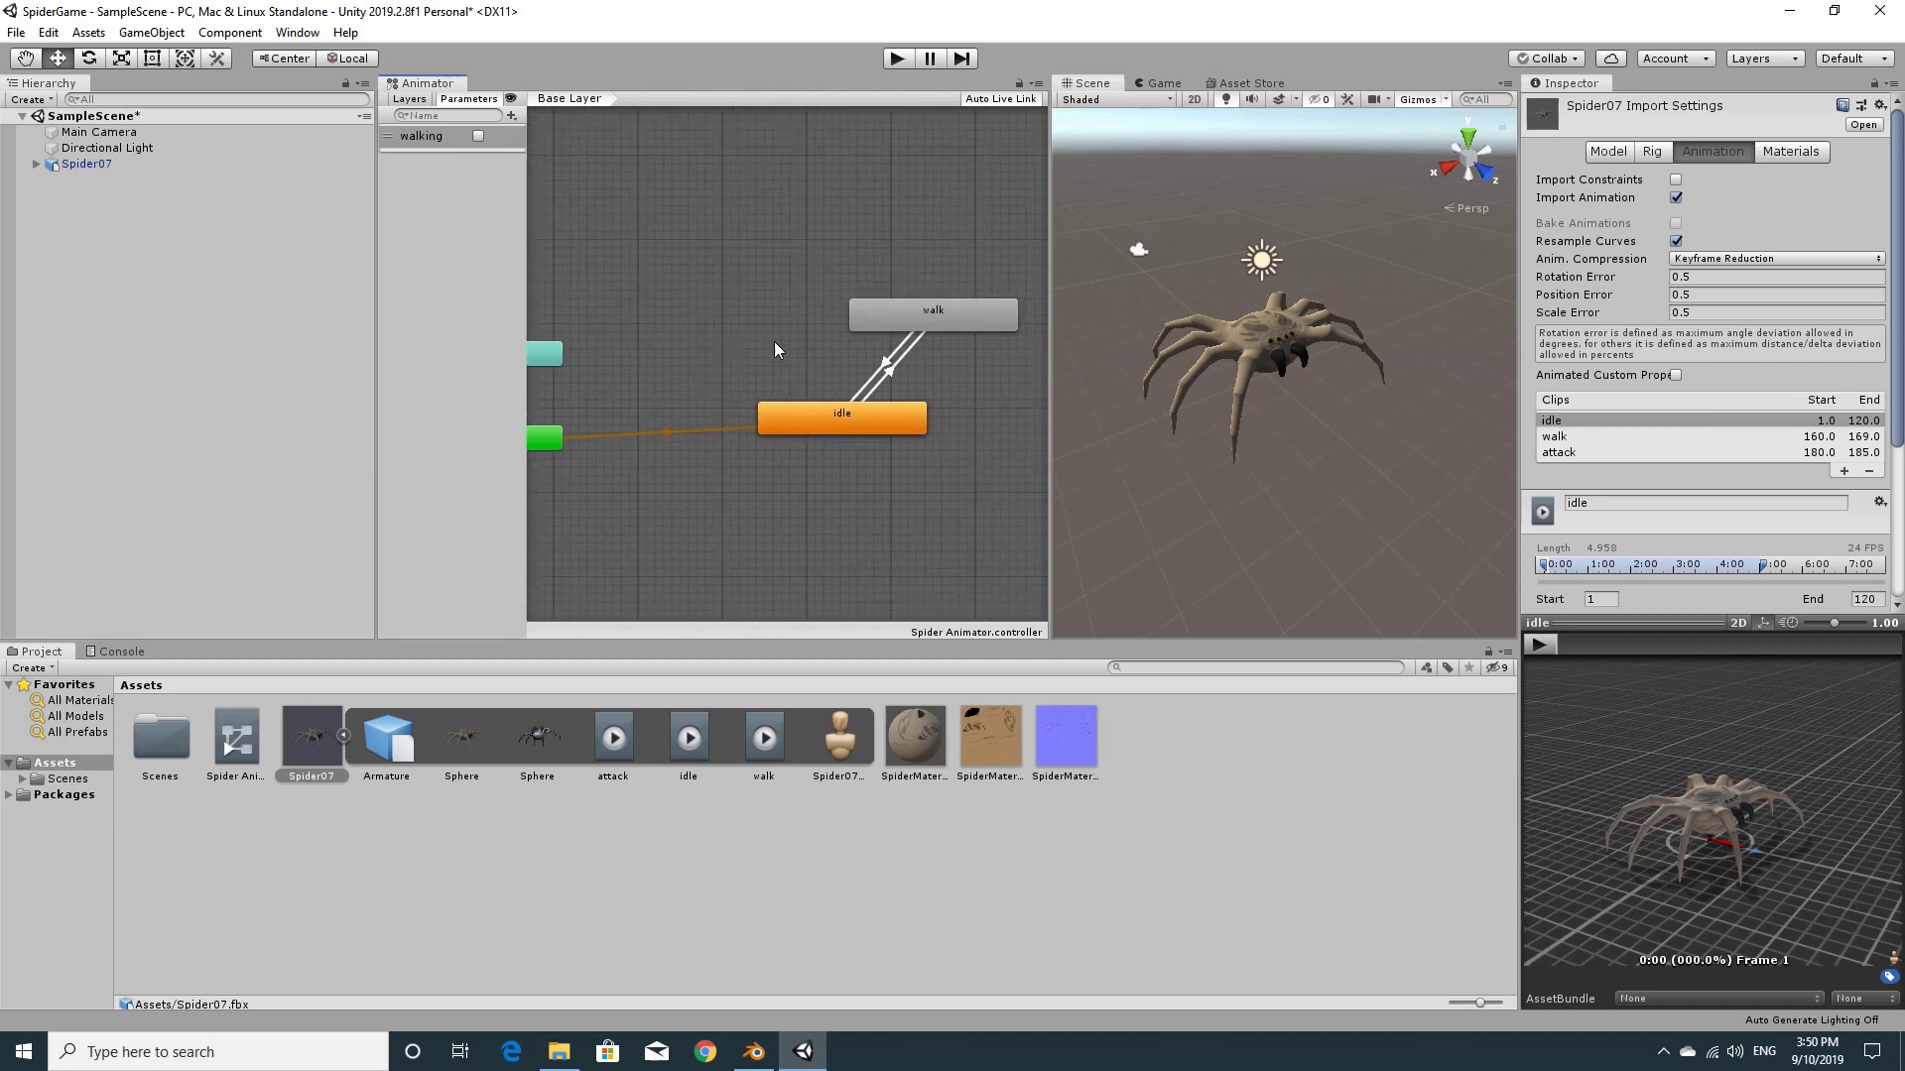
pyautogui.moveTo(775, 342); pyautogui.dragTo(751, 439, button='middle')
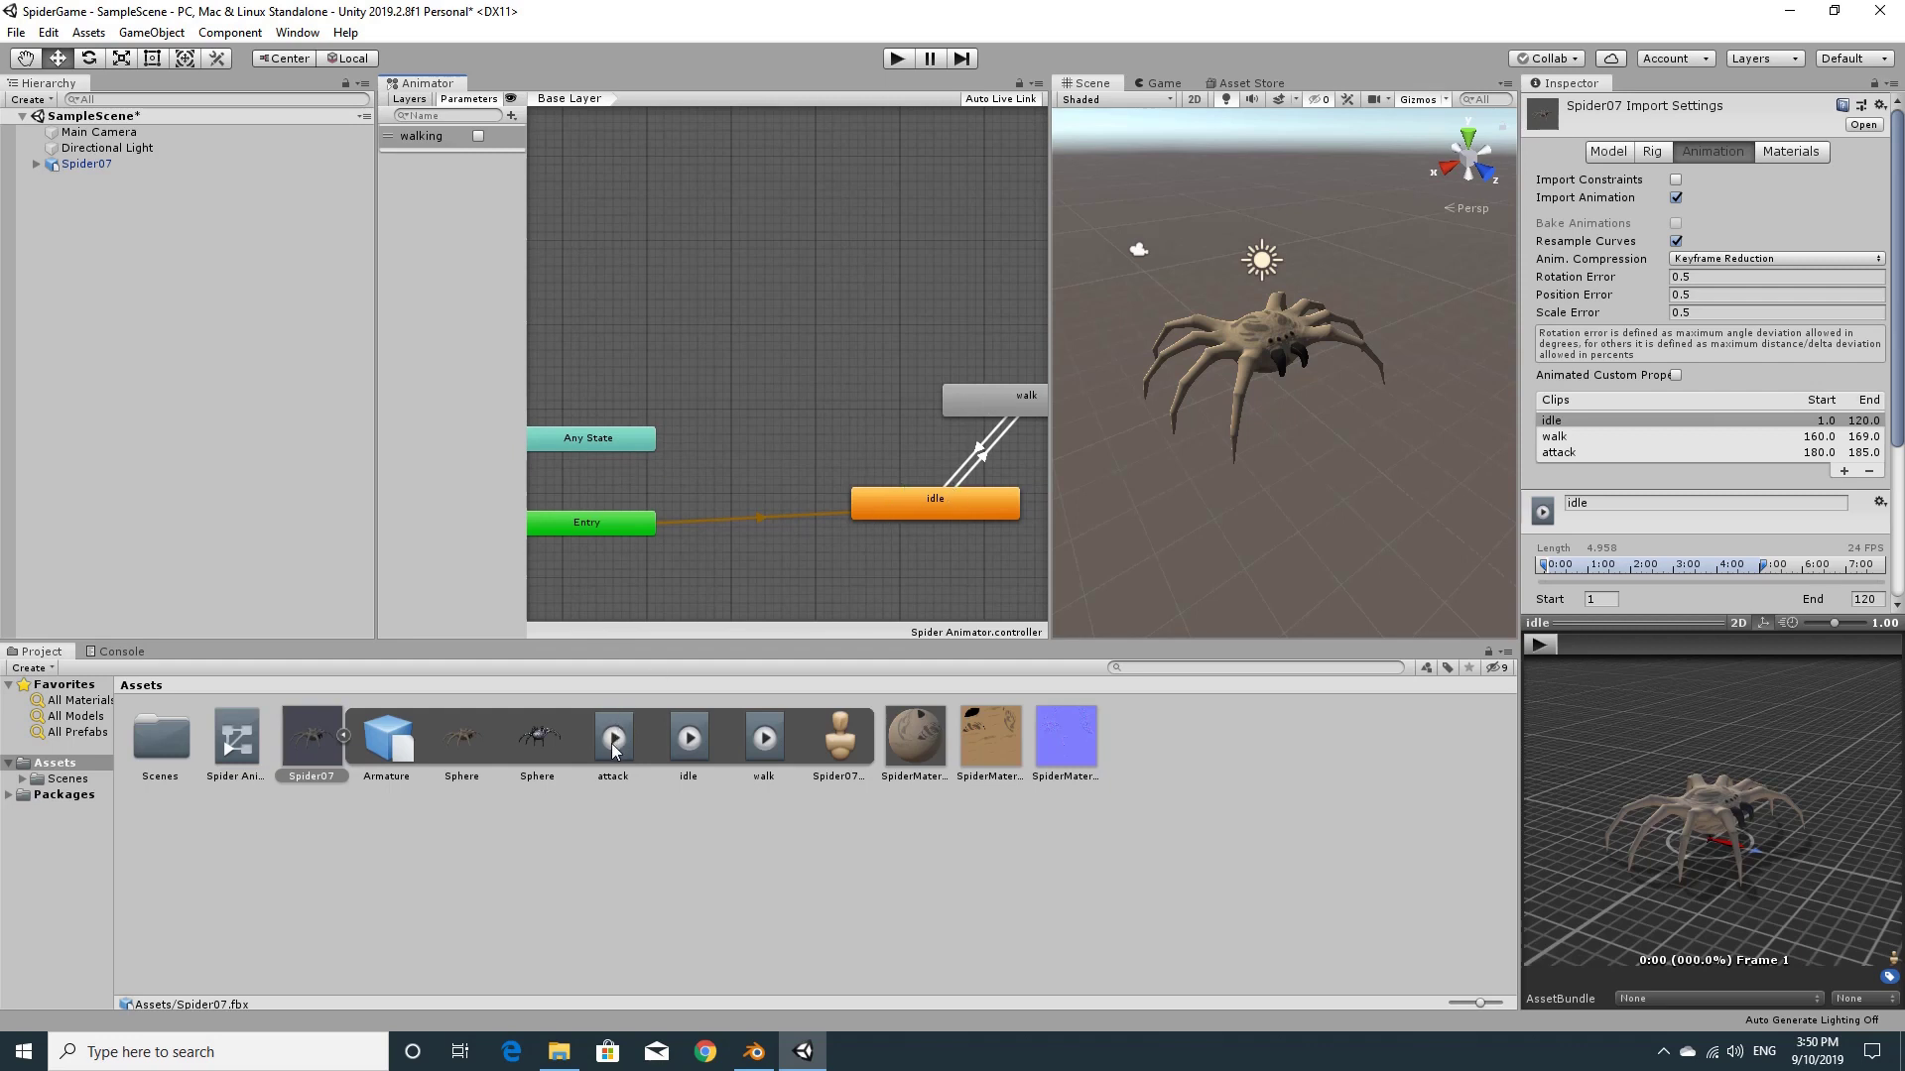
pyautogui.moveTo(613, 738); pyautogui.dragTo(738, 405)
pyautogui.moveTo(761, 328); pyautogui.dragTo(762, 327)
# Make a transition from Any State to the attack state
pyautogui.click(581, 448)
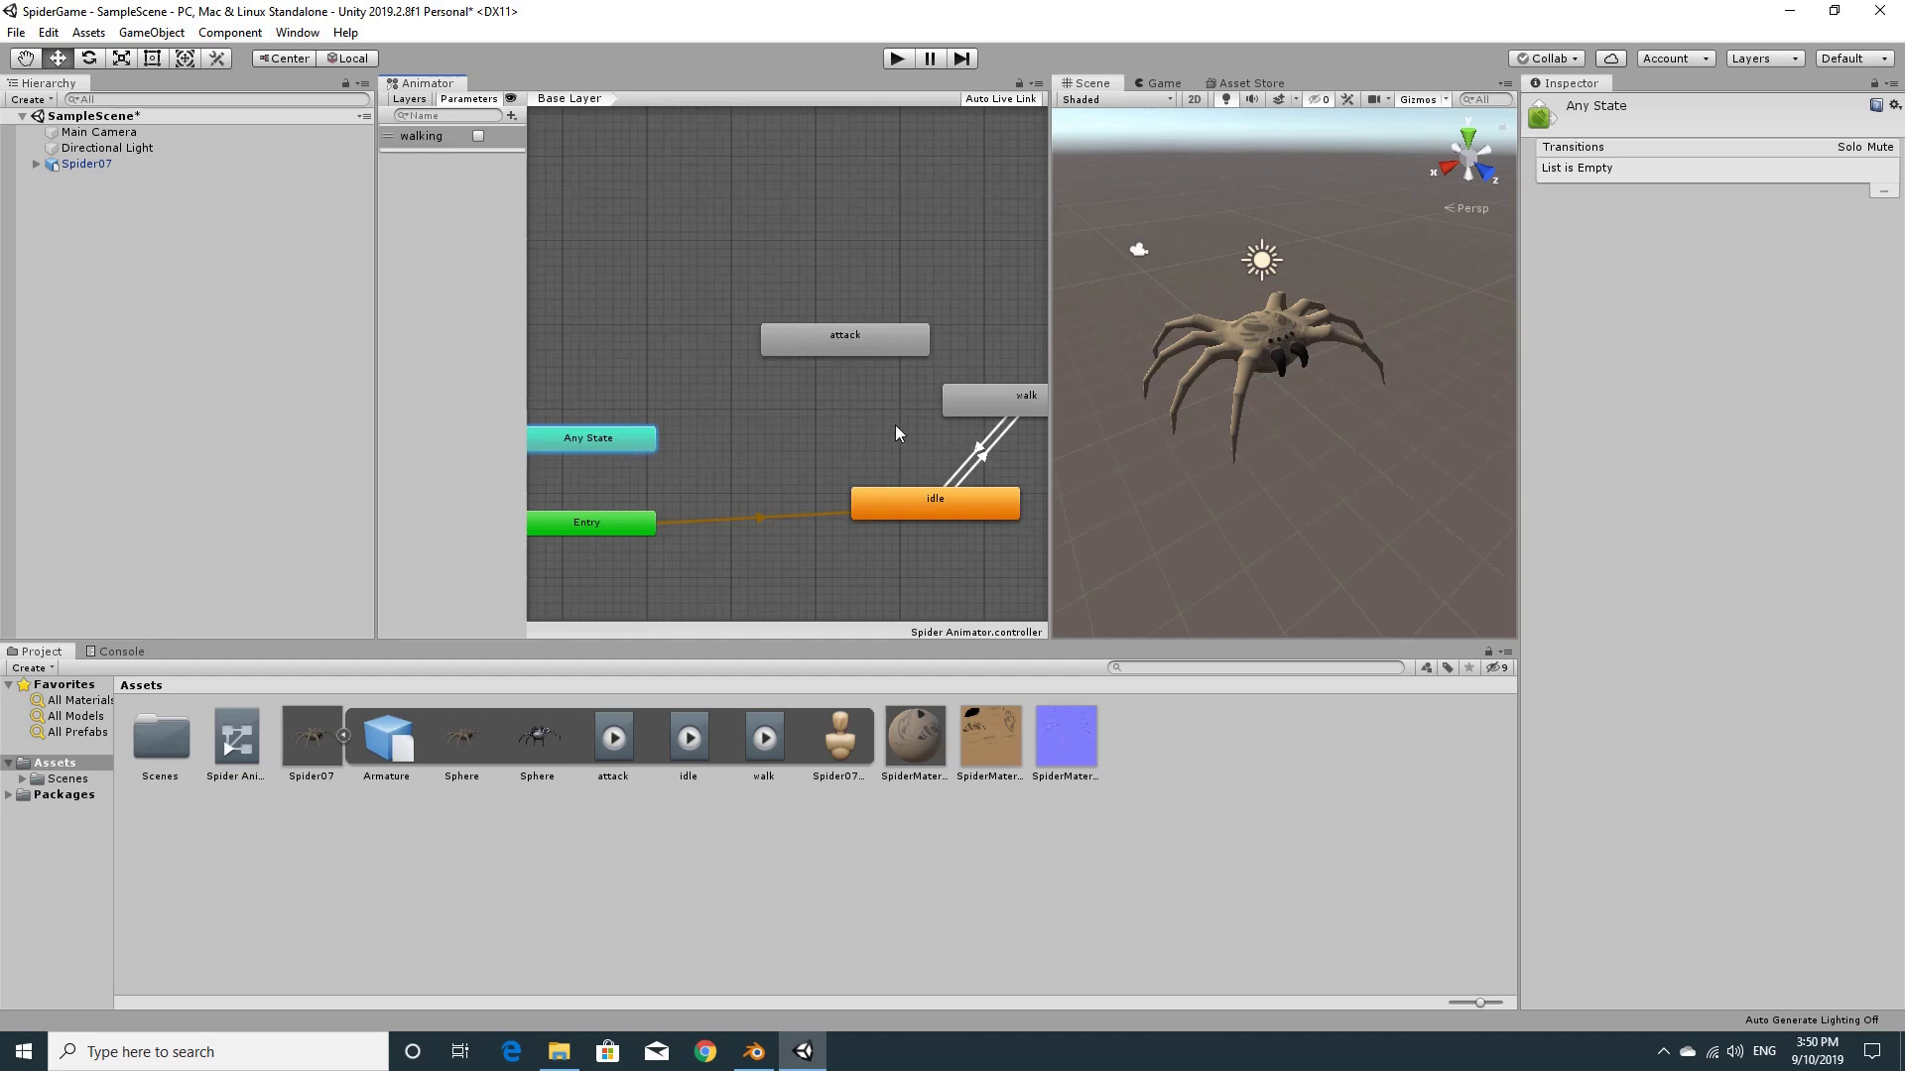
pyautogui.moveTo(895, 429); pyautogui.dragTo(866, 429, button='middle')
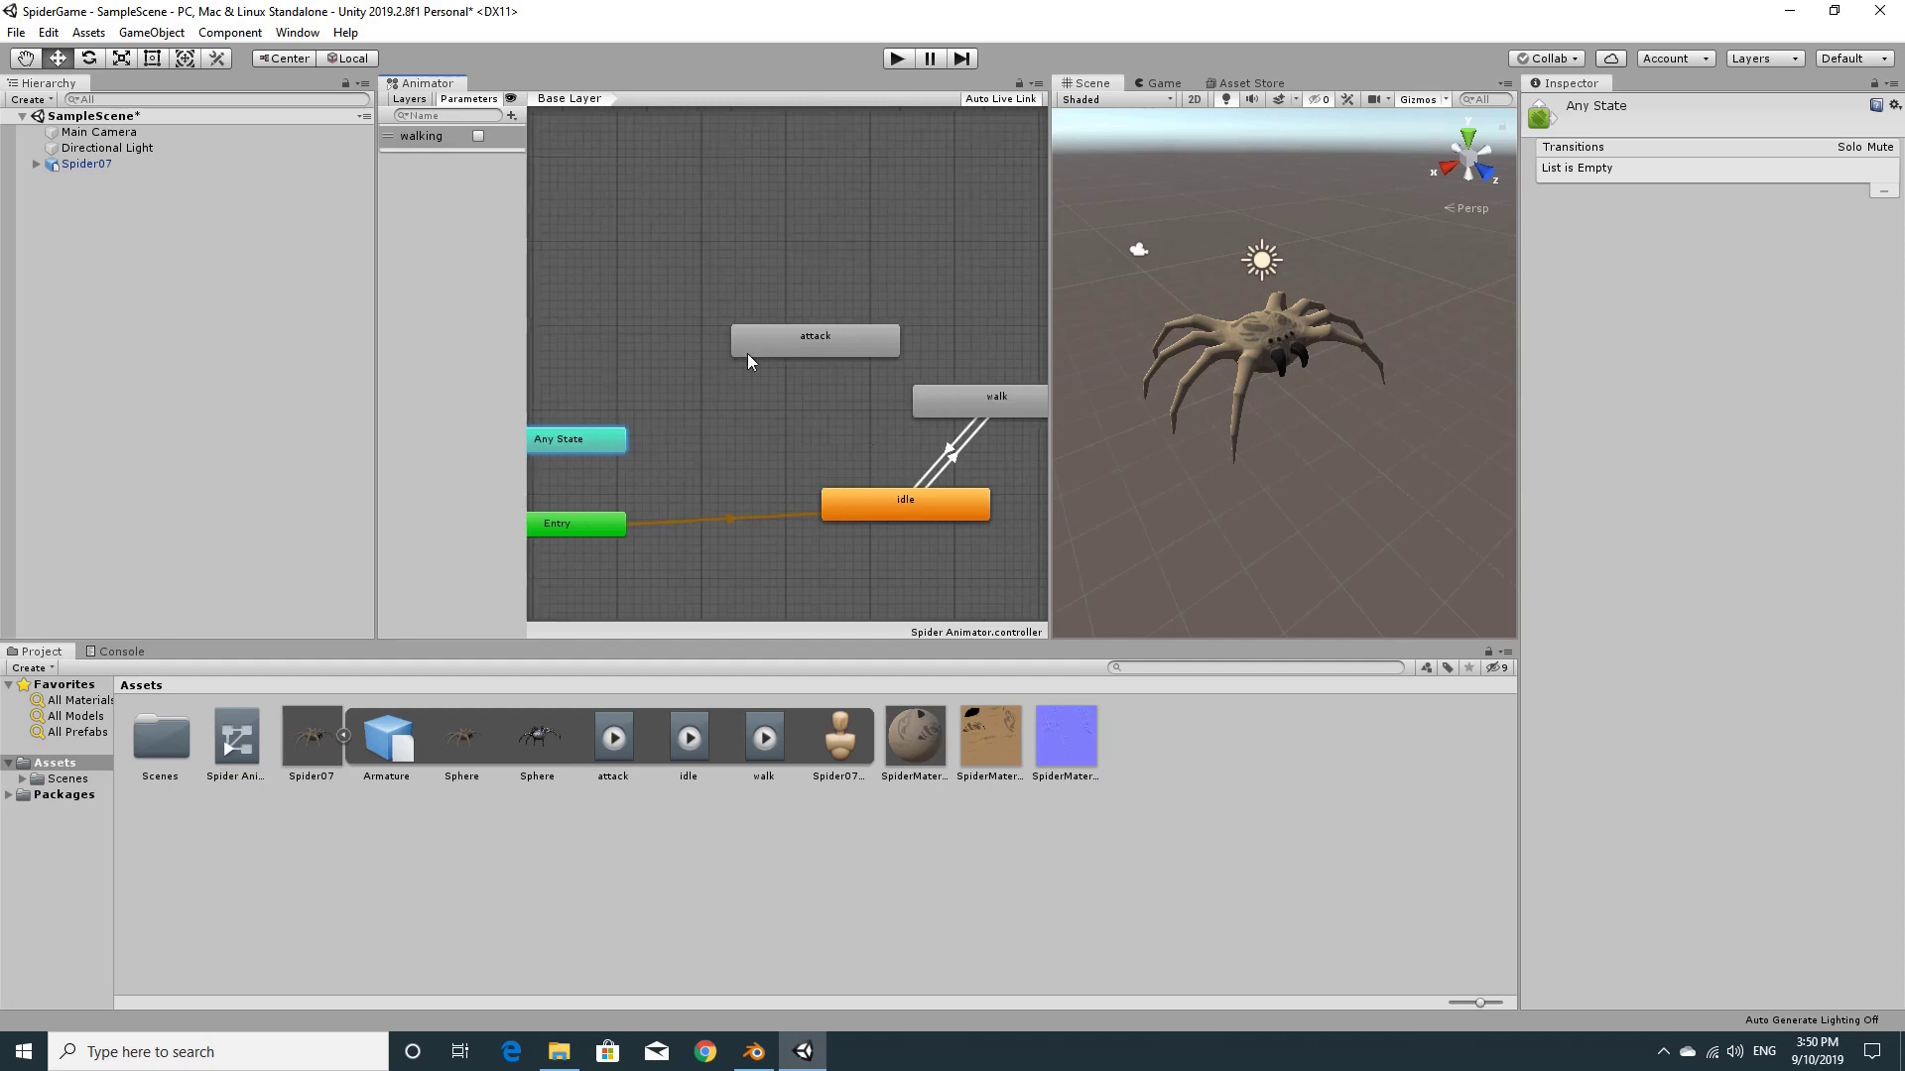
pyautogui.moveTo(752, 343); pyautogui.dragTo(718, 343)
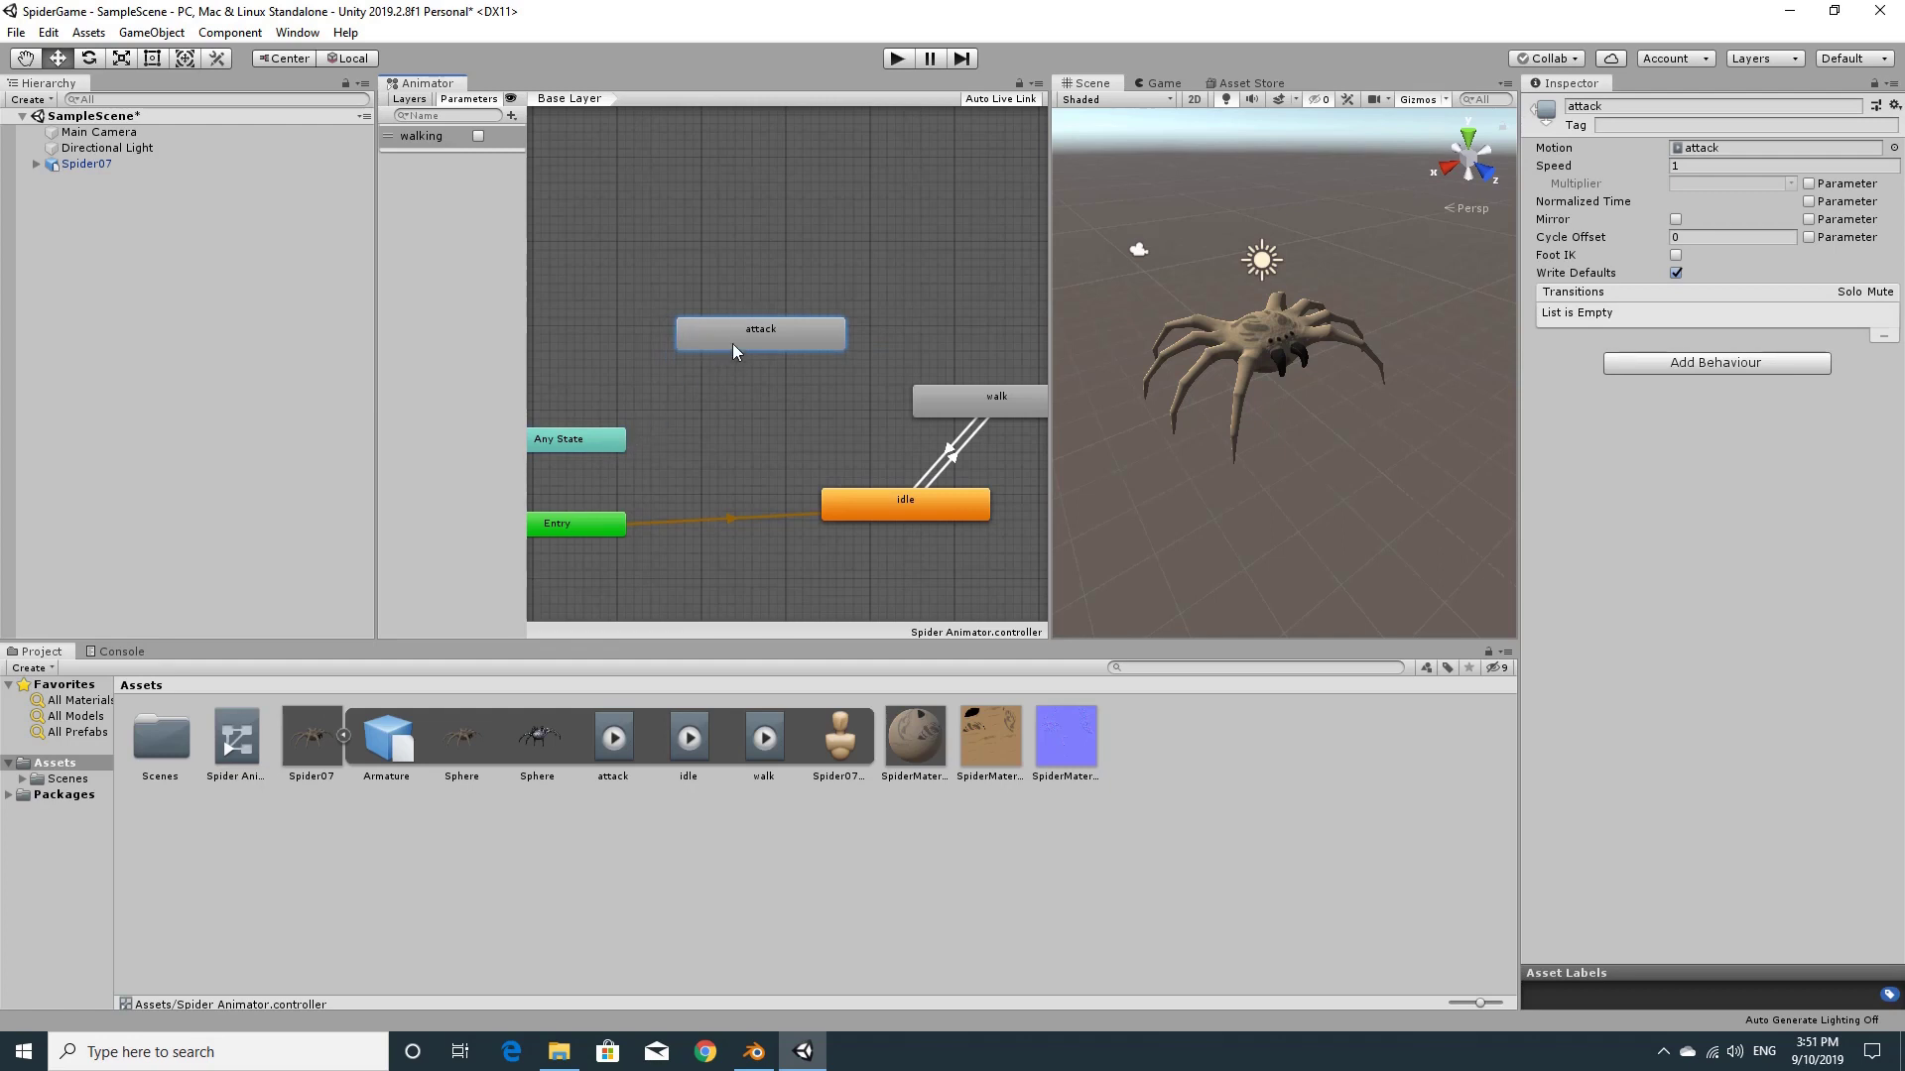
pyautogui.click(599, 438)
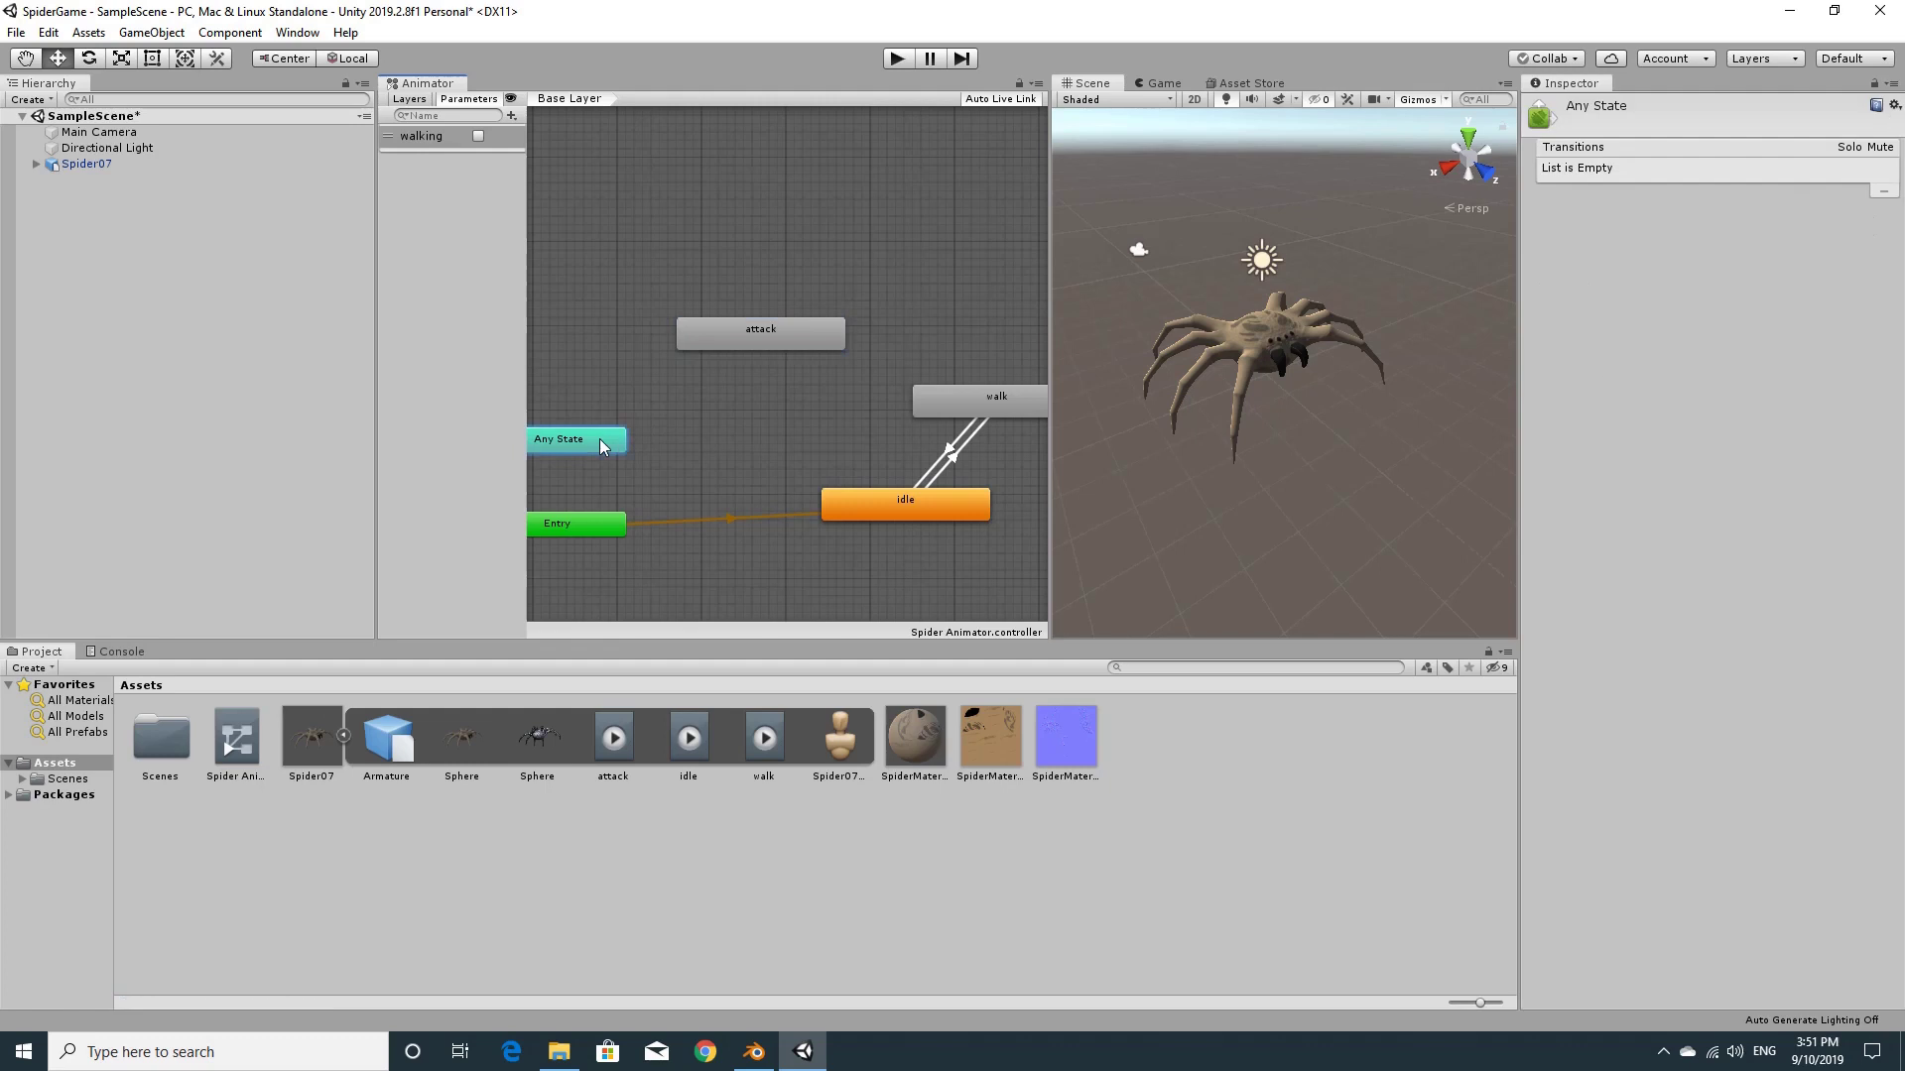
pyautogui.rightClick(599, 439)
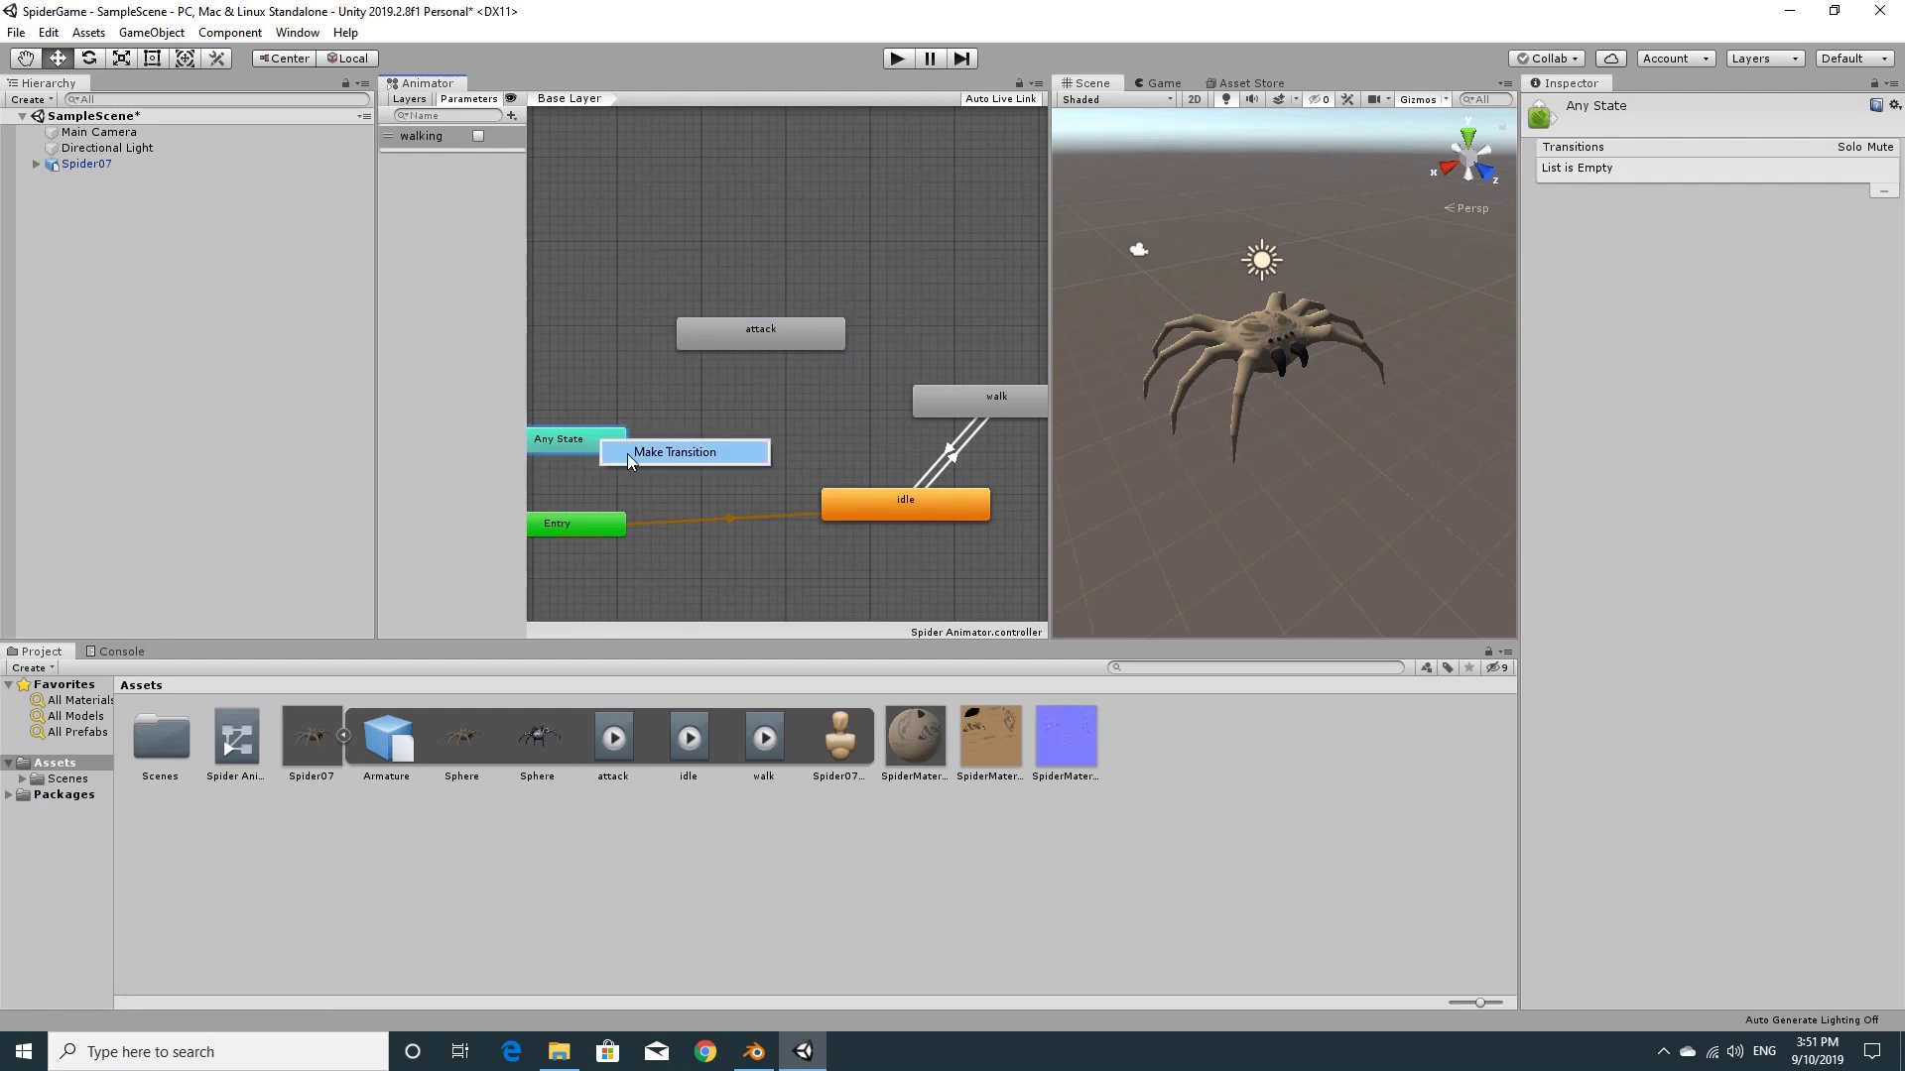
pyautogui.click(627, 454)
pyautogui.click(740, 340)
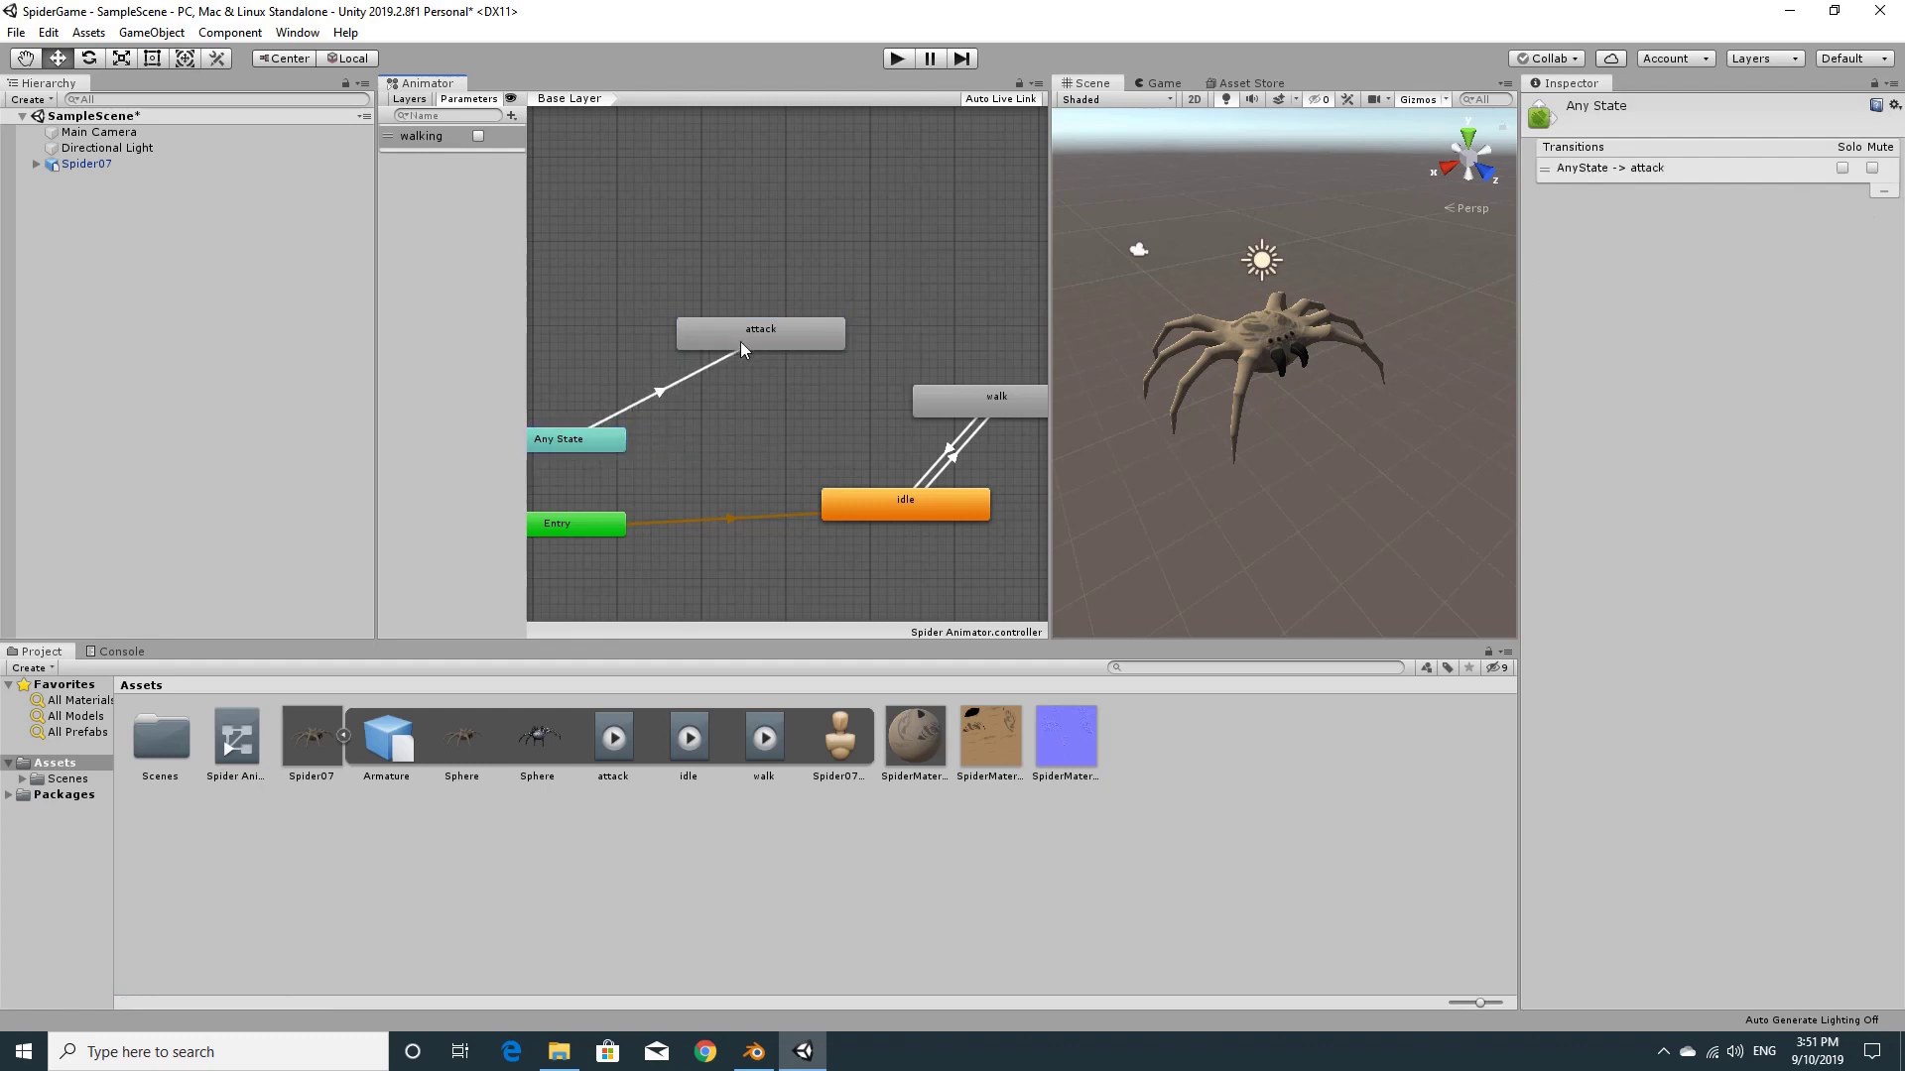
# Create a new Trigger parameter named attack
pyautogui.click(661, 395)
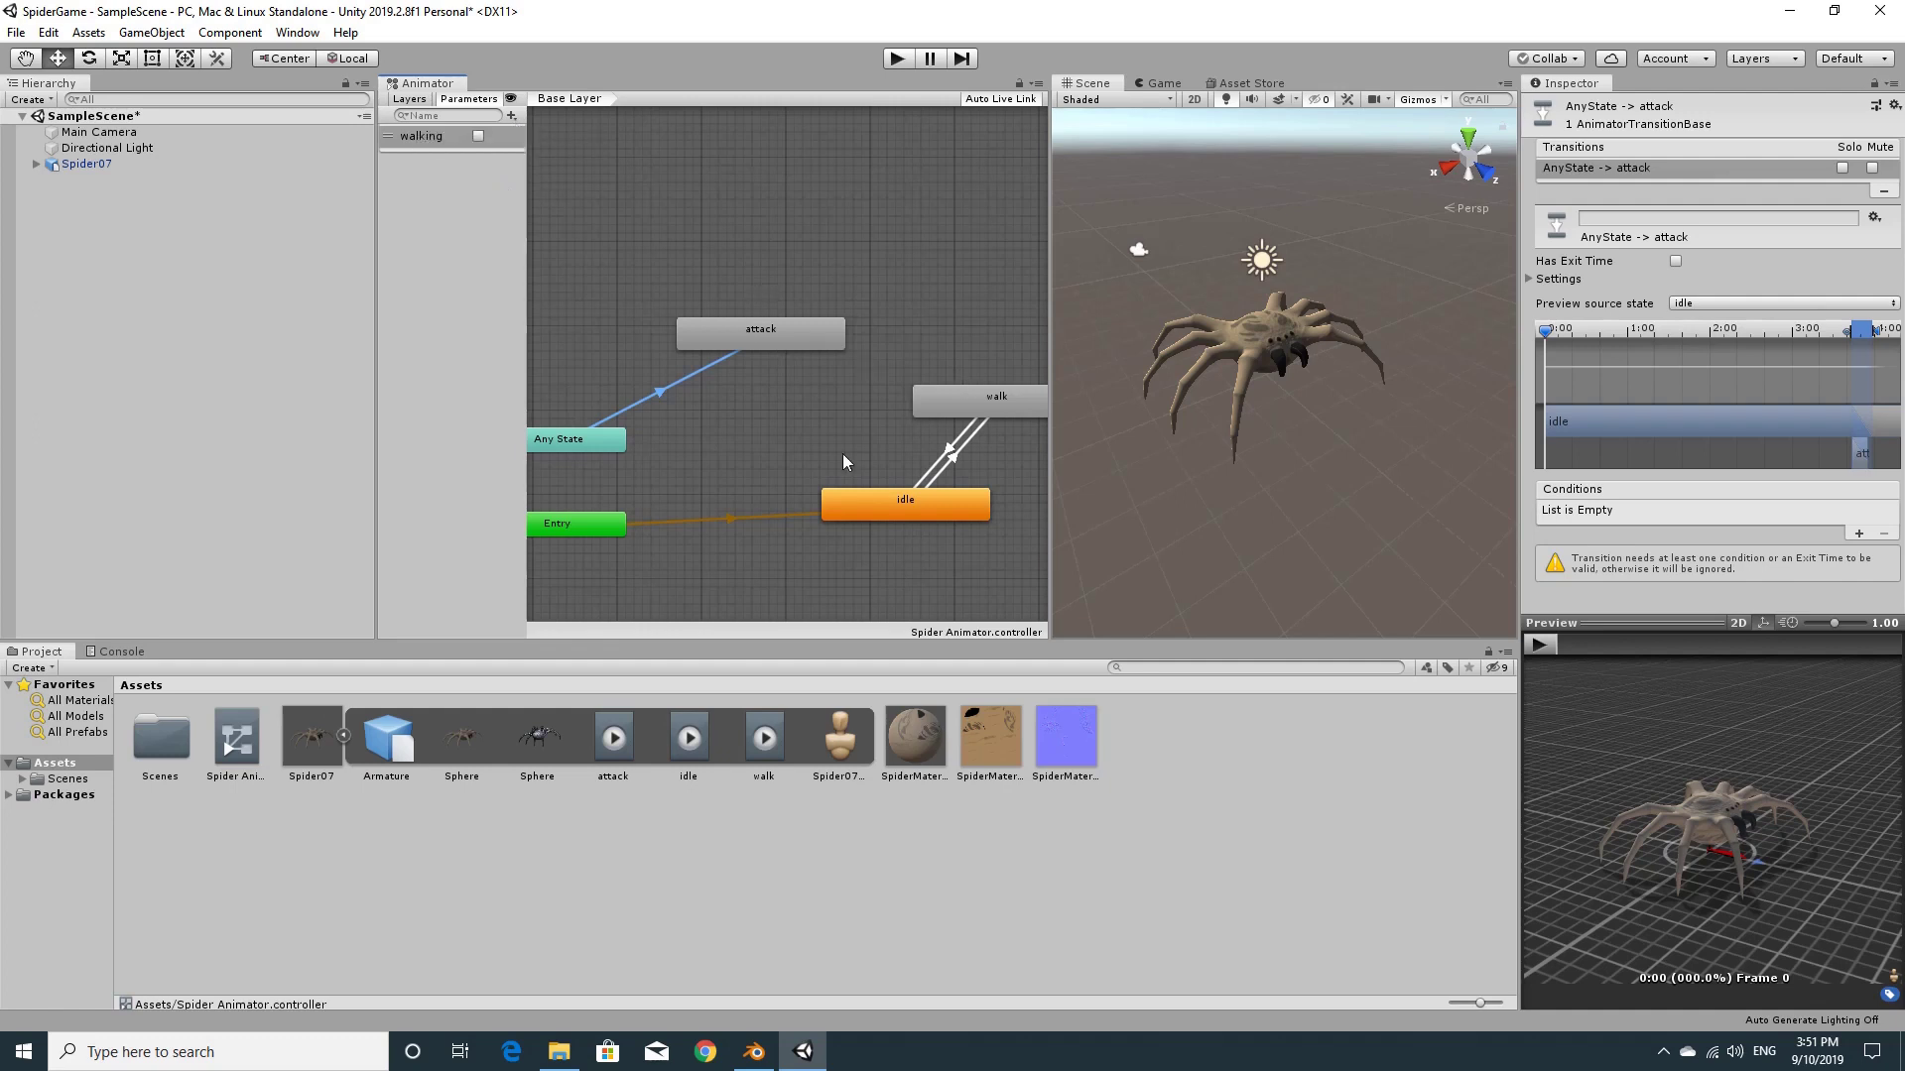
pyautogui.click(512, 116)
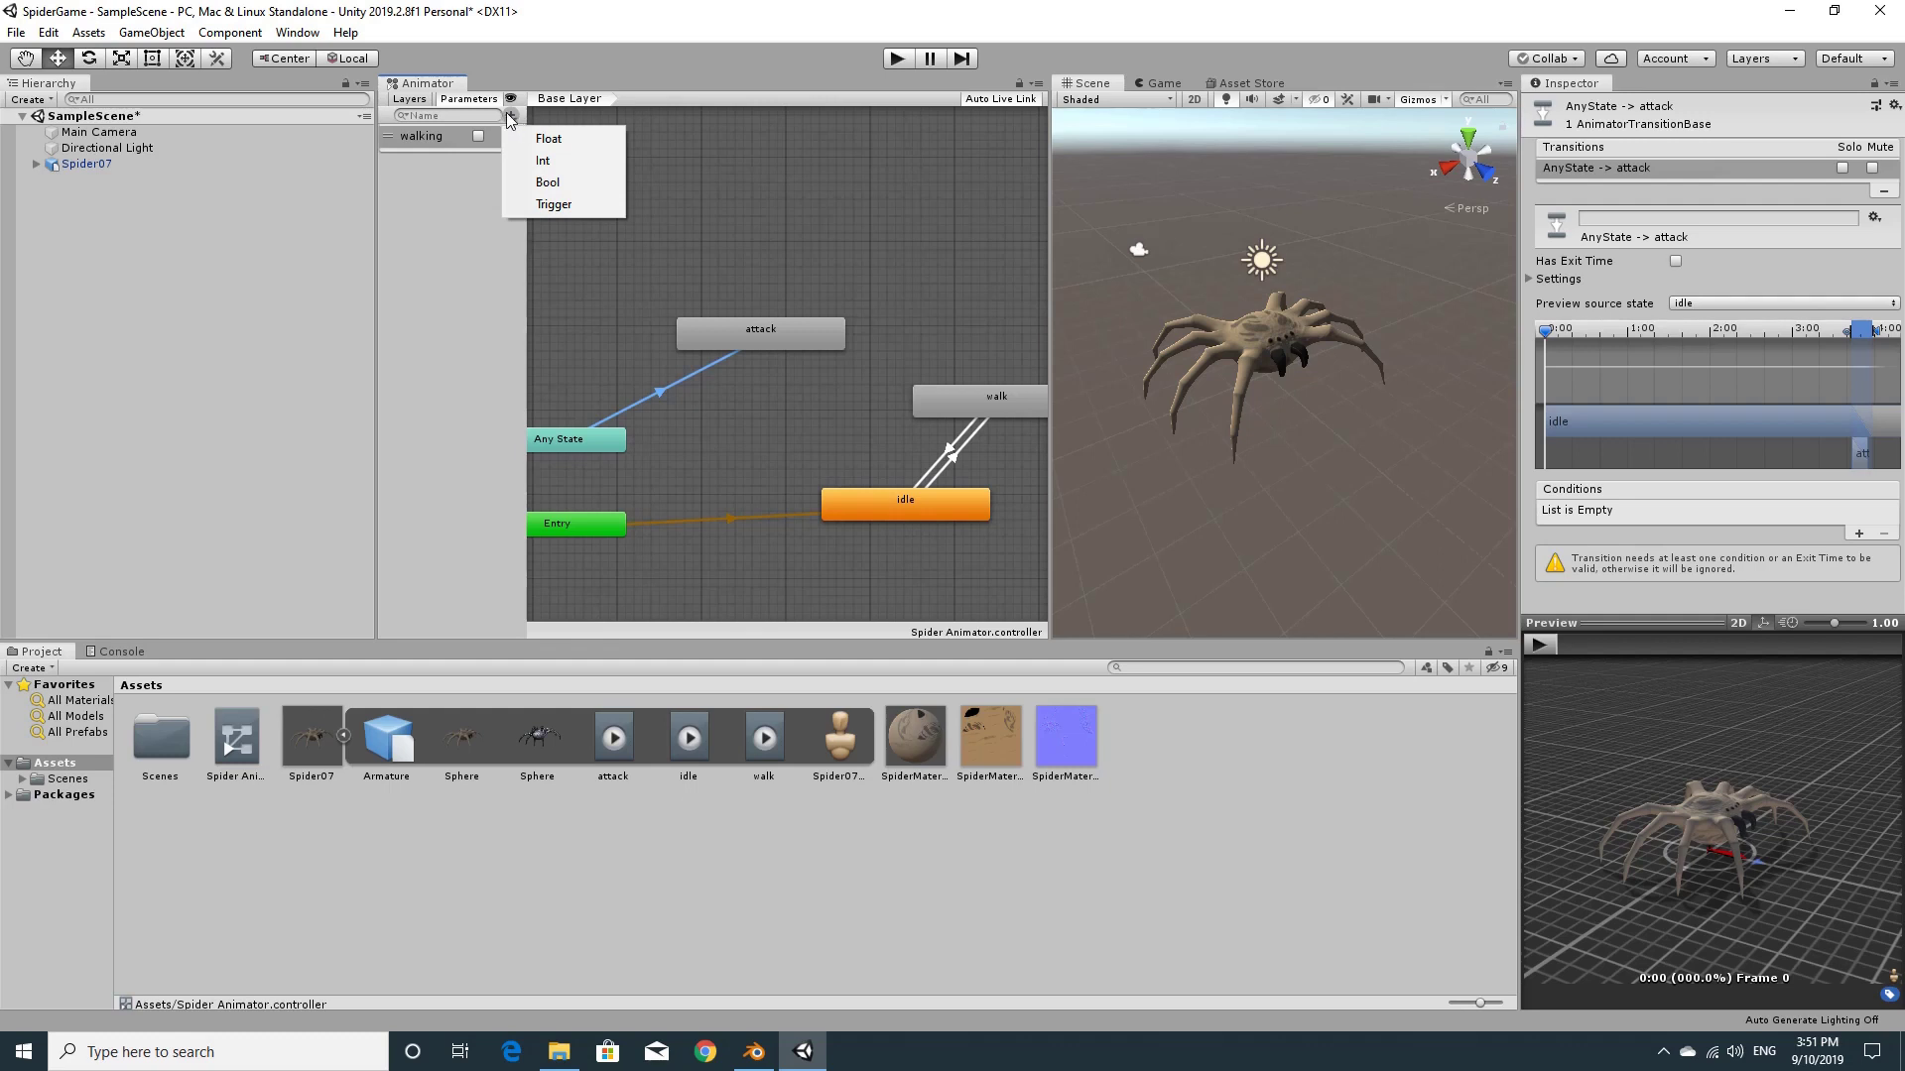
pyautogui.click(533, 205)
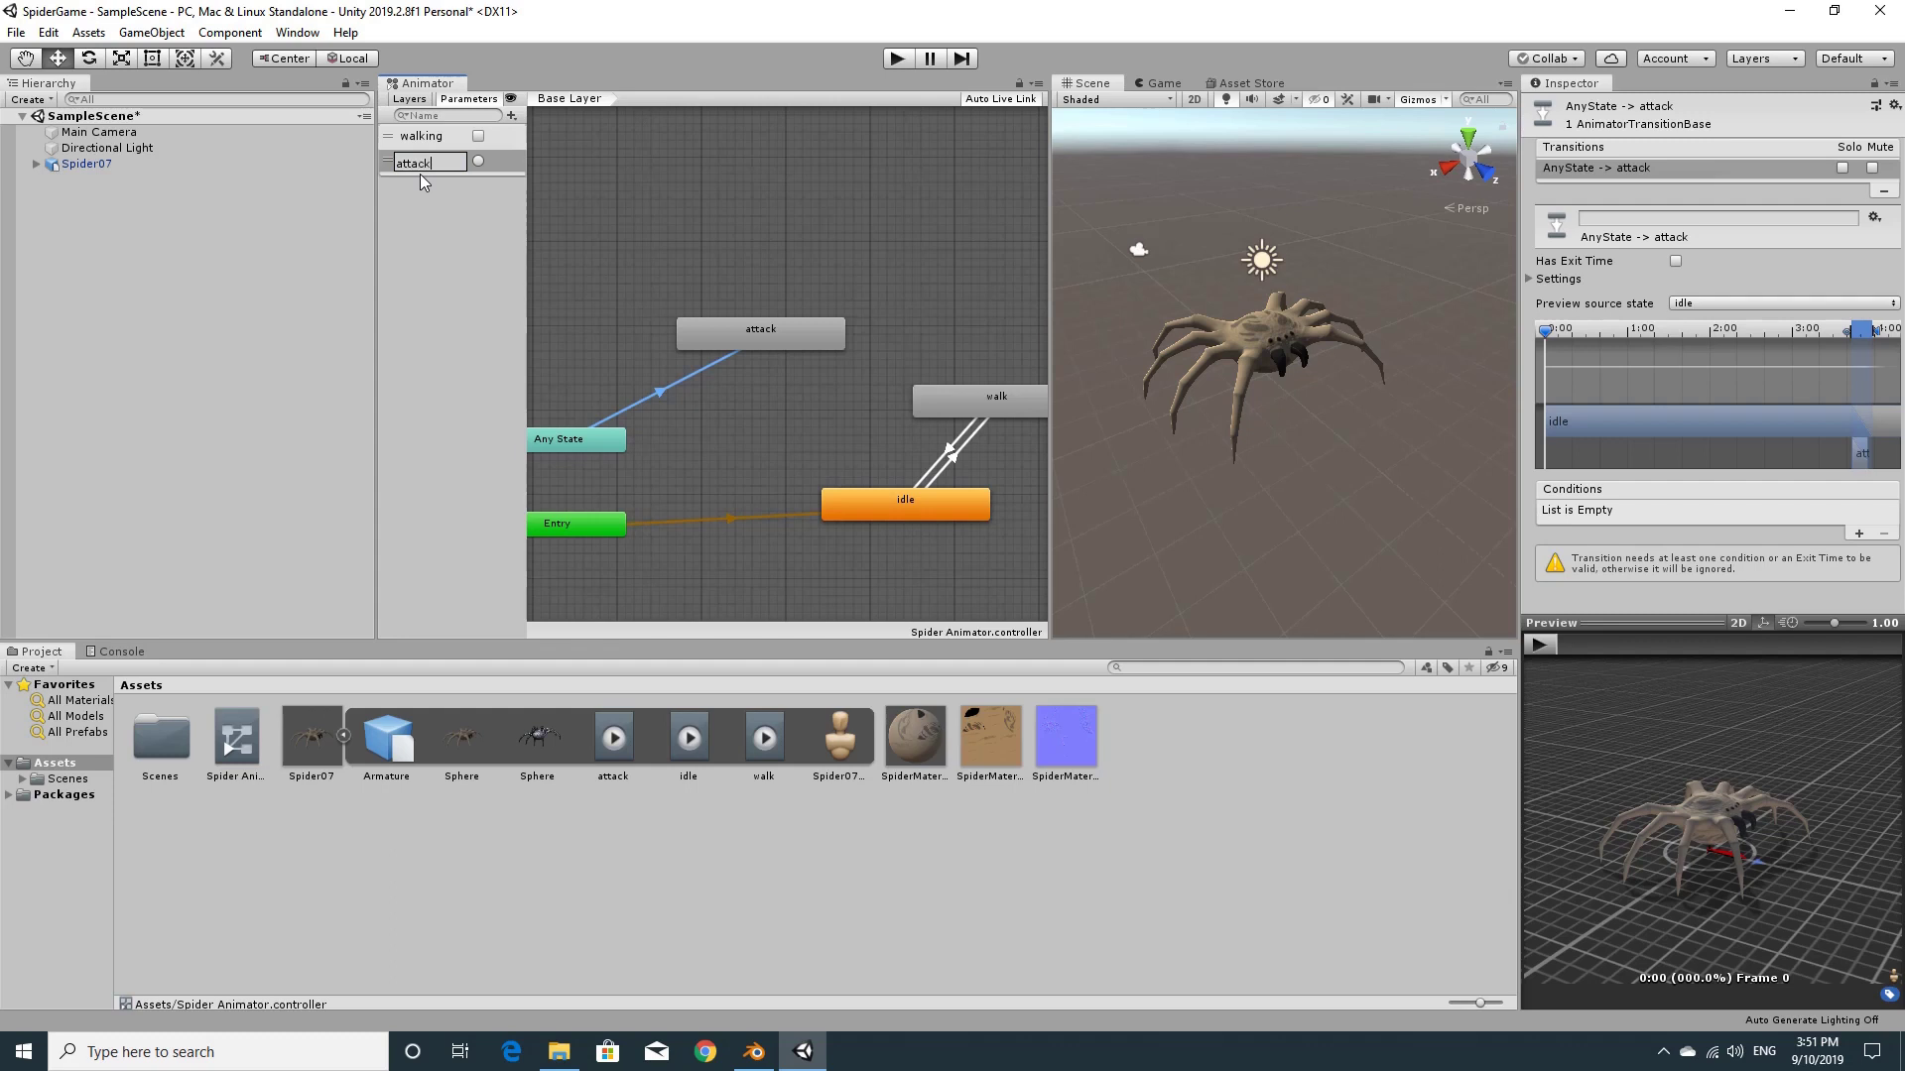
pyautogui.press('Return')
# Set the Any State-to-attack transition's condition to the attack trigger
pyautogui.click(663, 395)
pyautogui.click(1859, 534)
pyautogui.click(1659, 508)
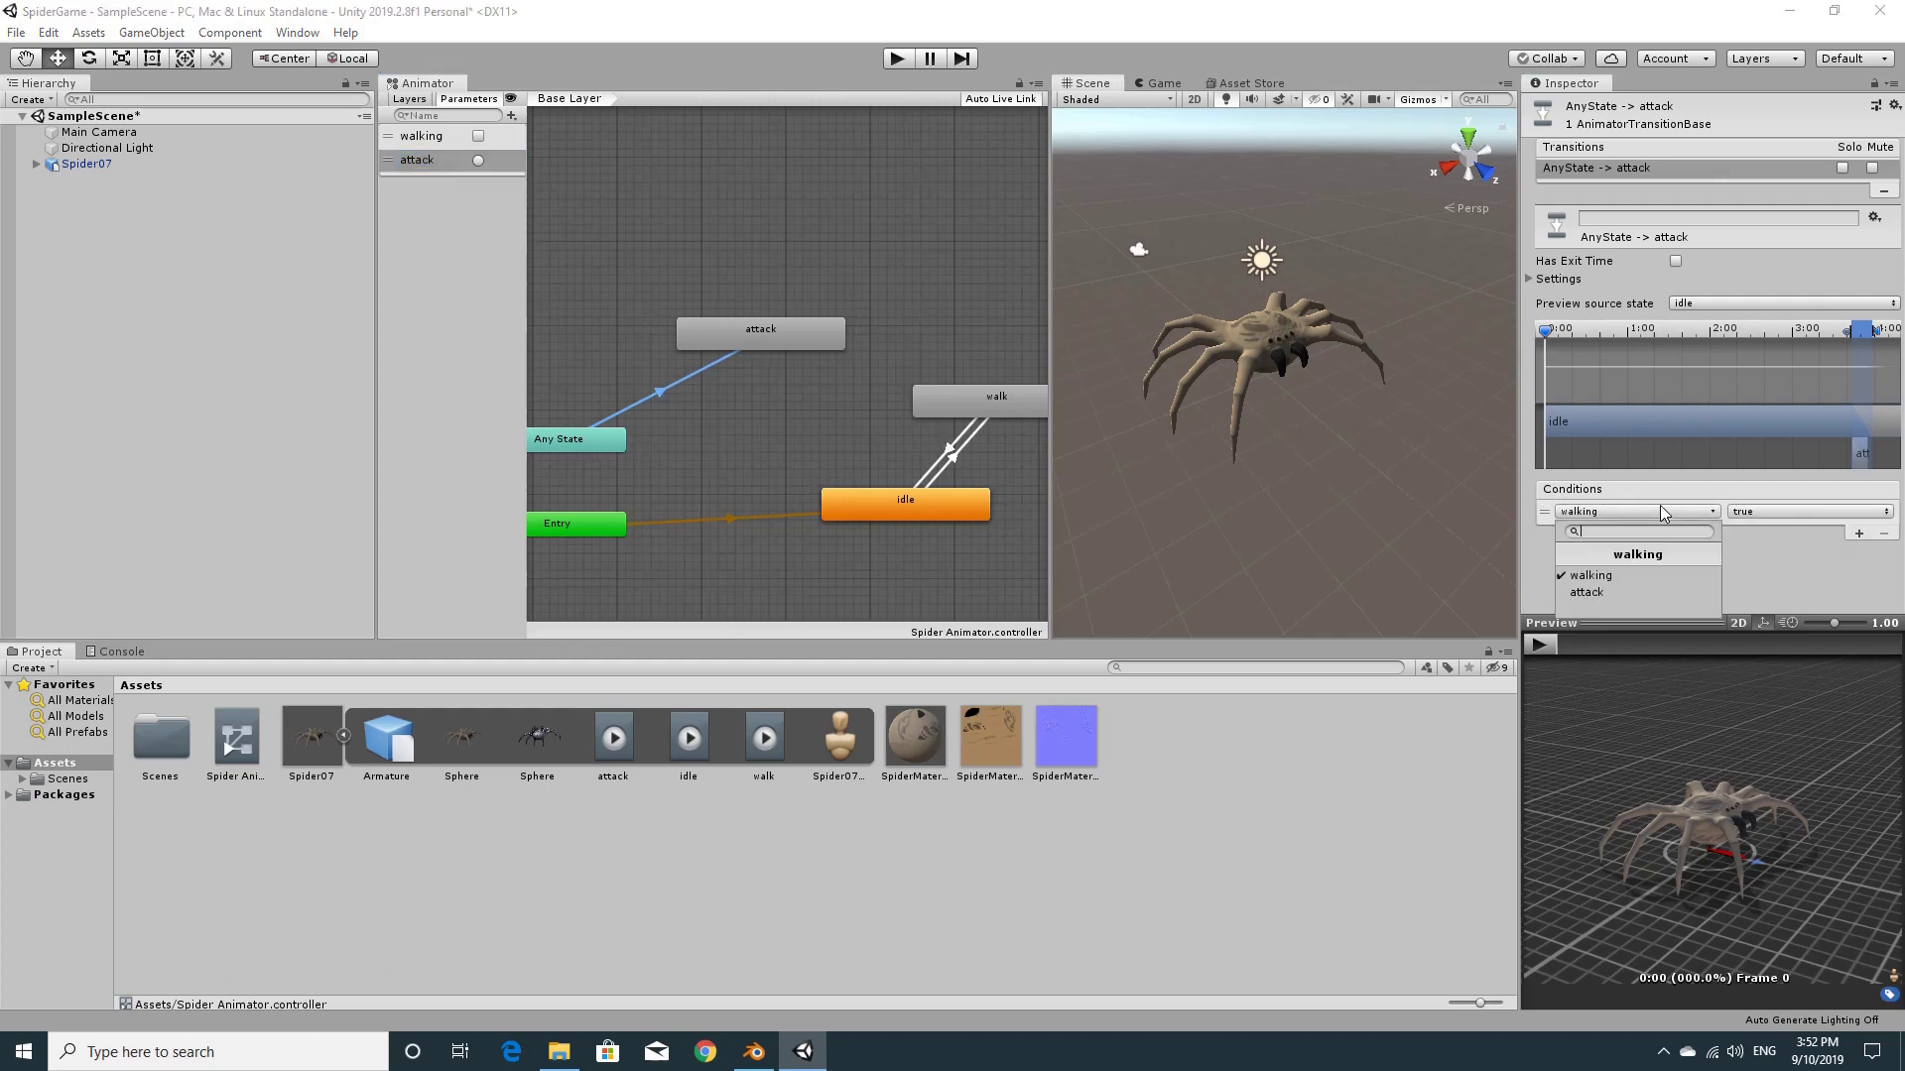
pyautogui.click(1592, 591)
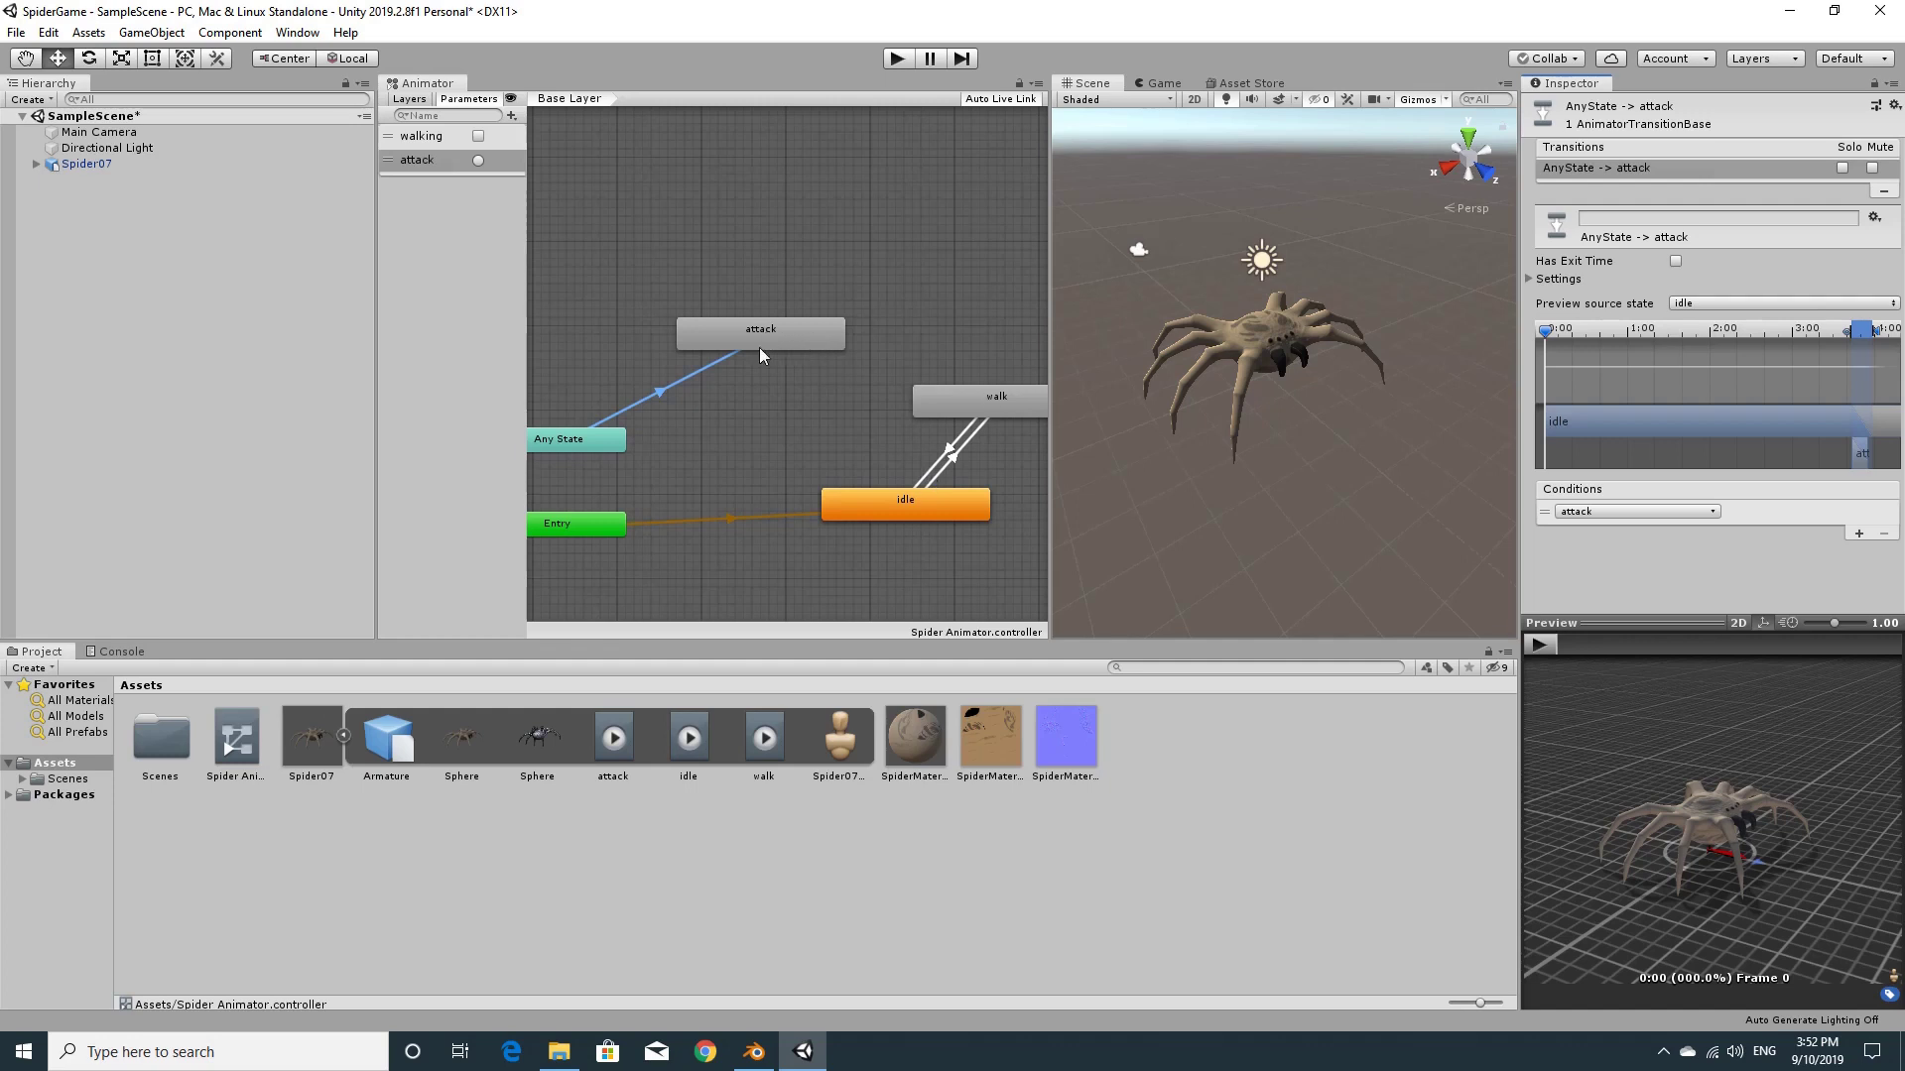
# Make a transition from the attack state back to idle
pyautogui.click(783, 337)
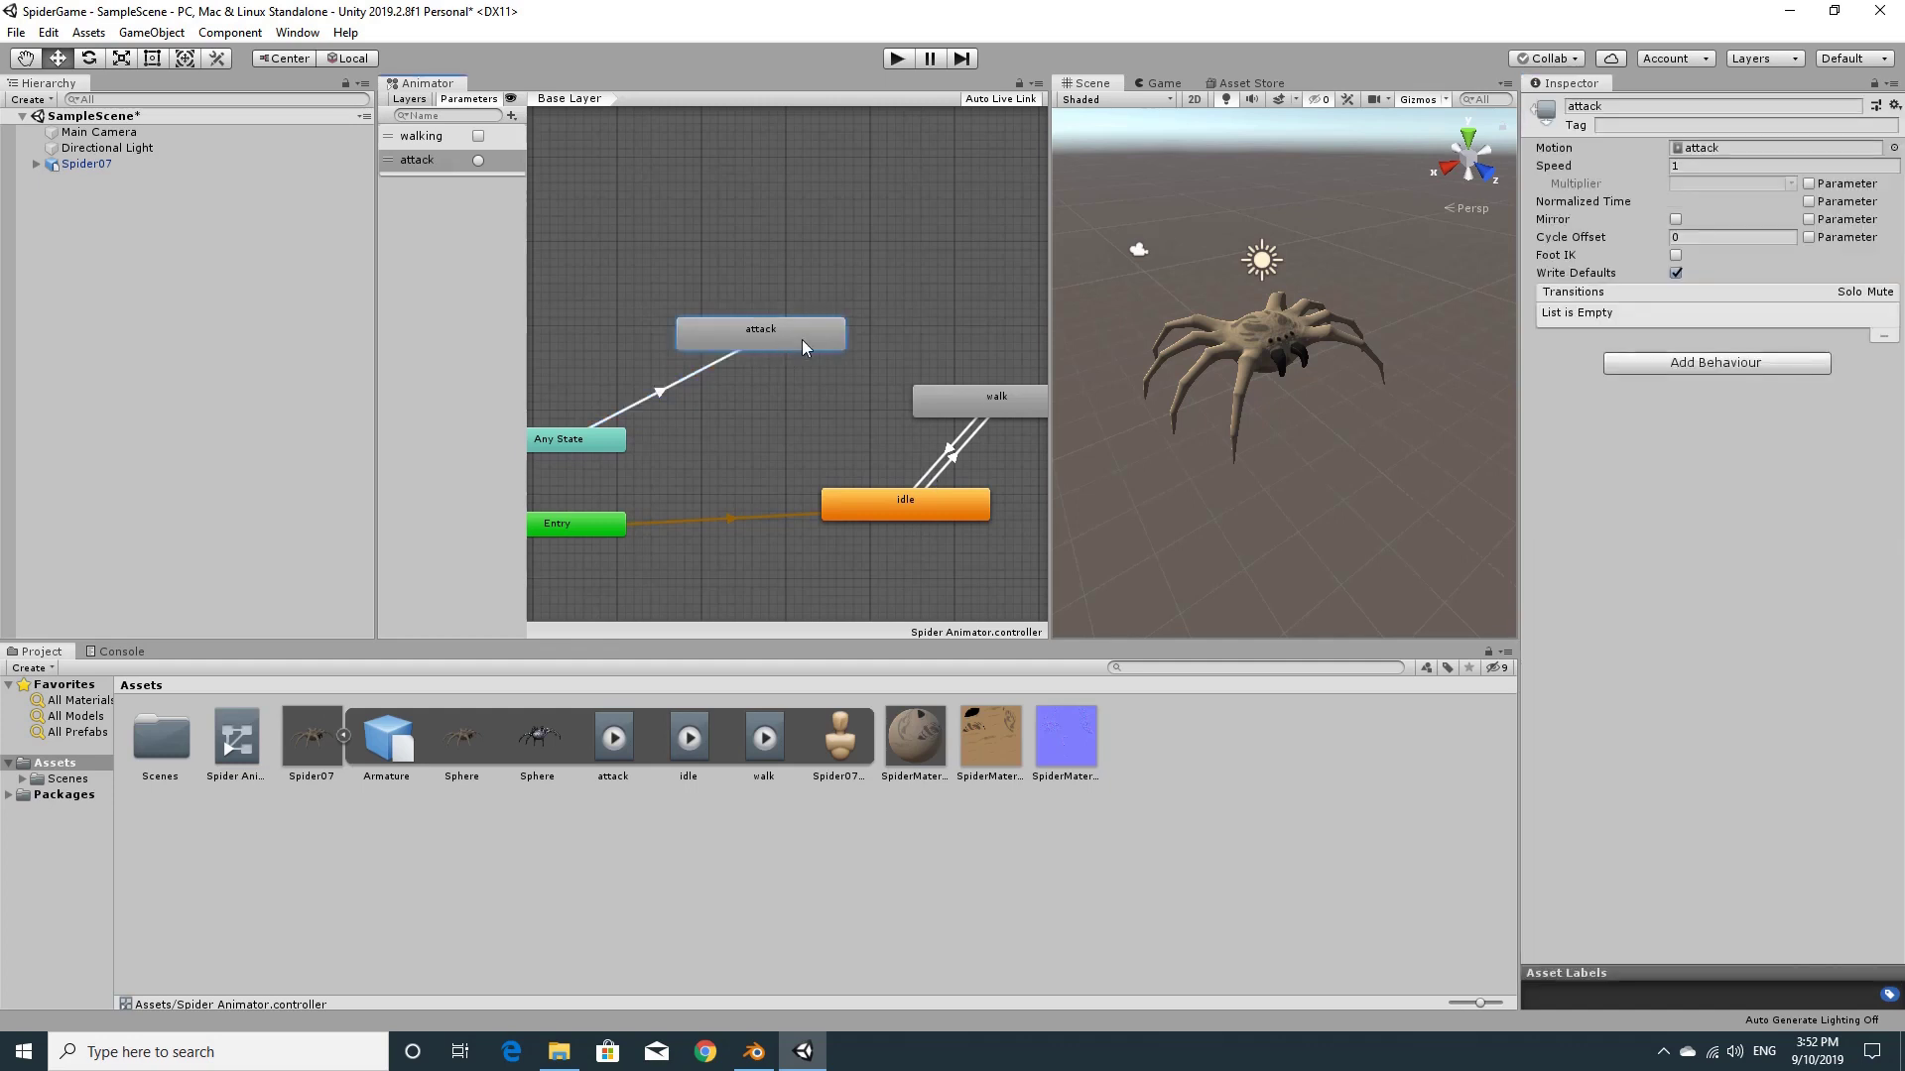
pyautogui.rightClick(790, 333)
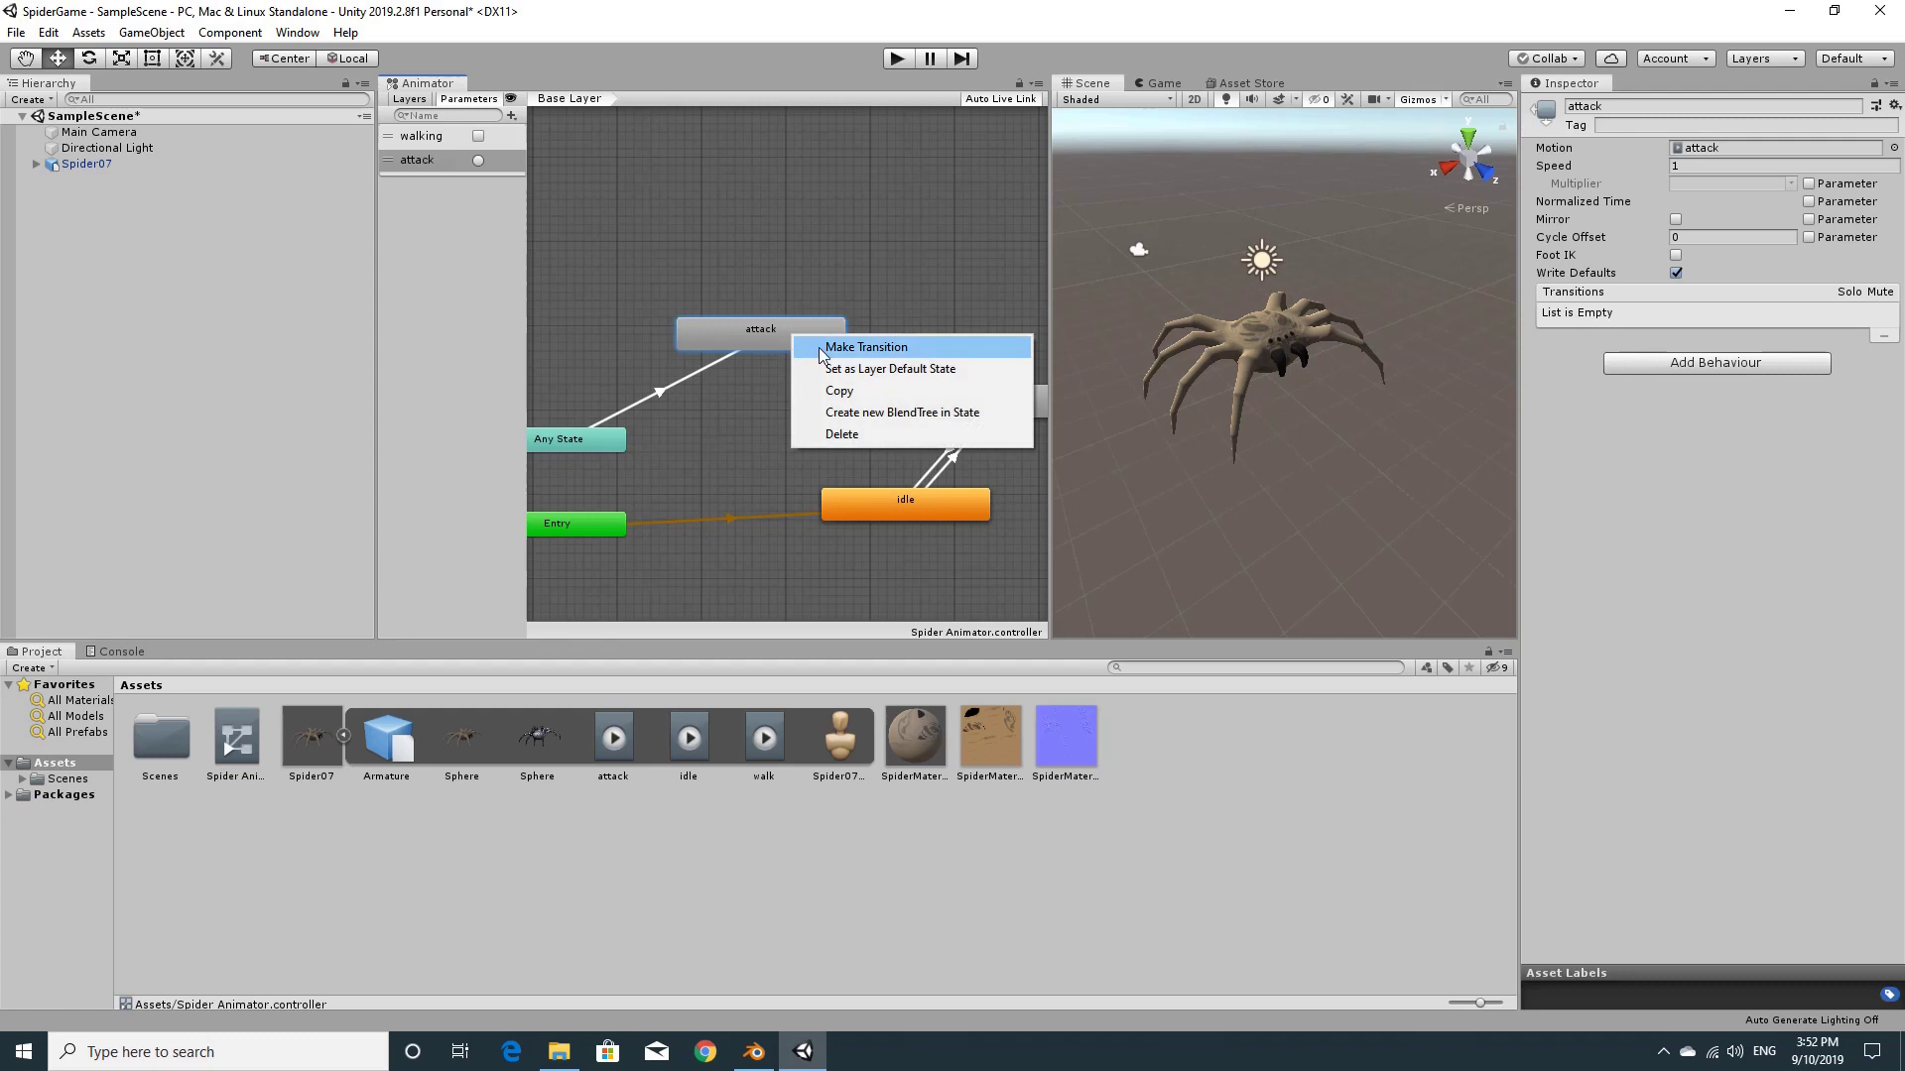
pyautogui.click(818, 347)
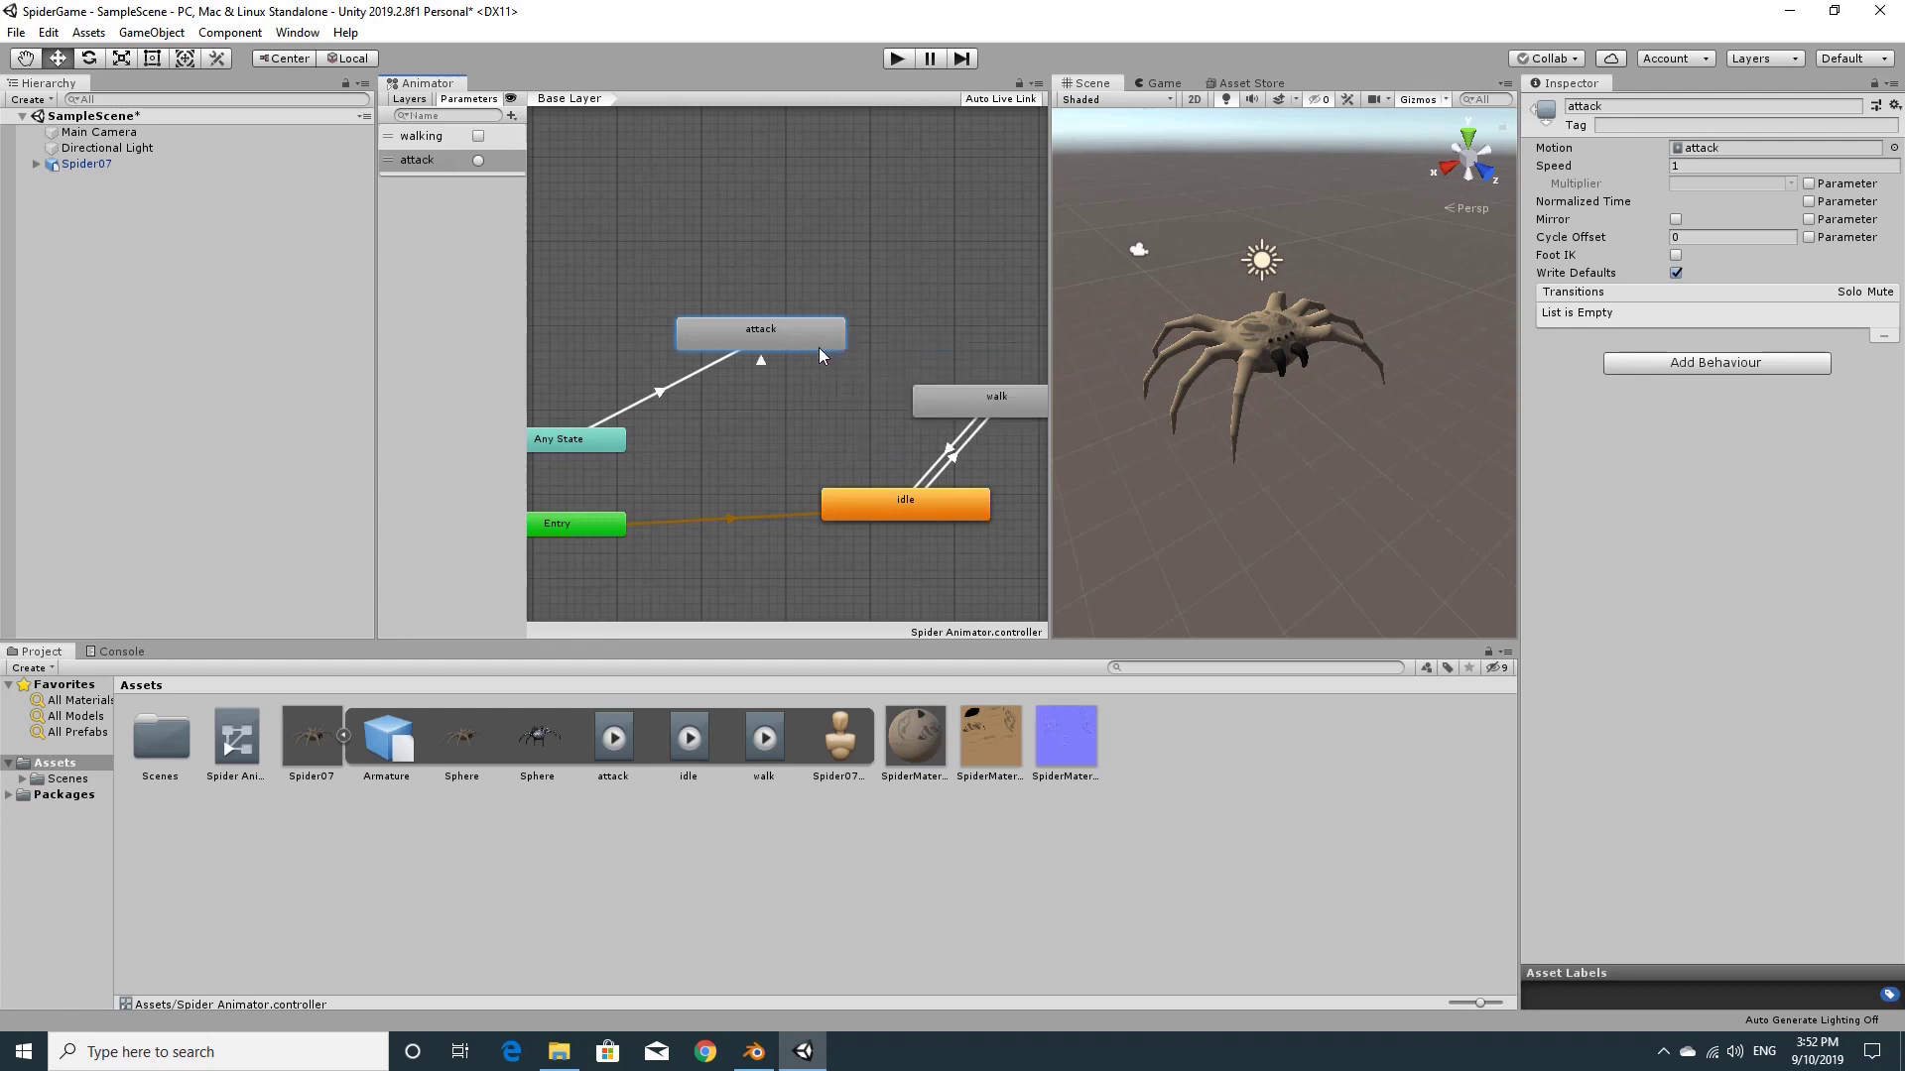
pyautogui.click(890, 497)
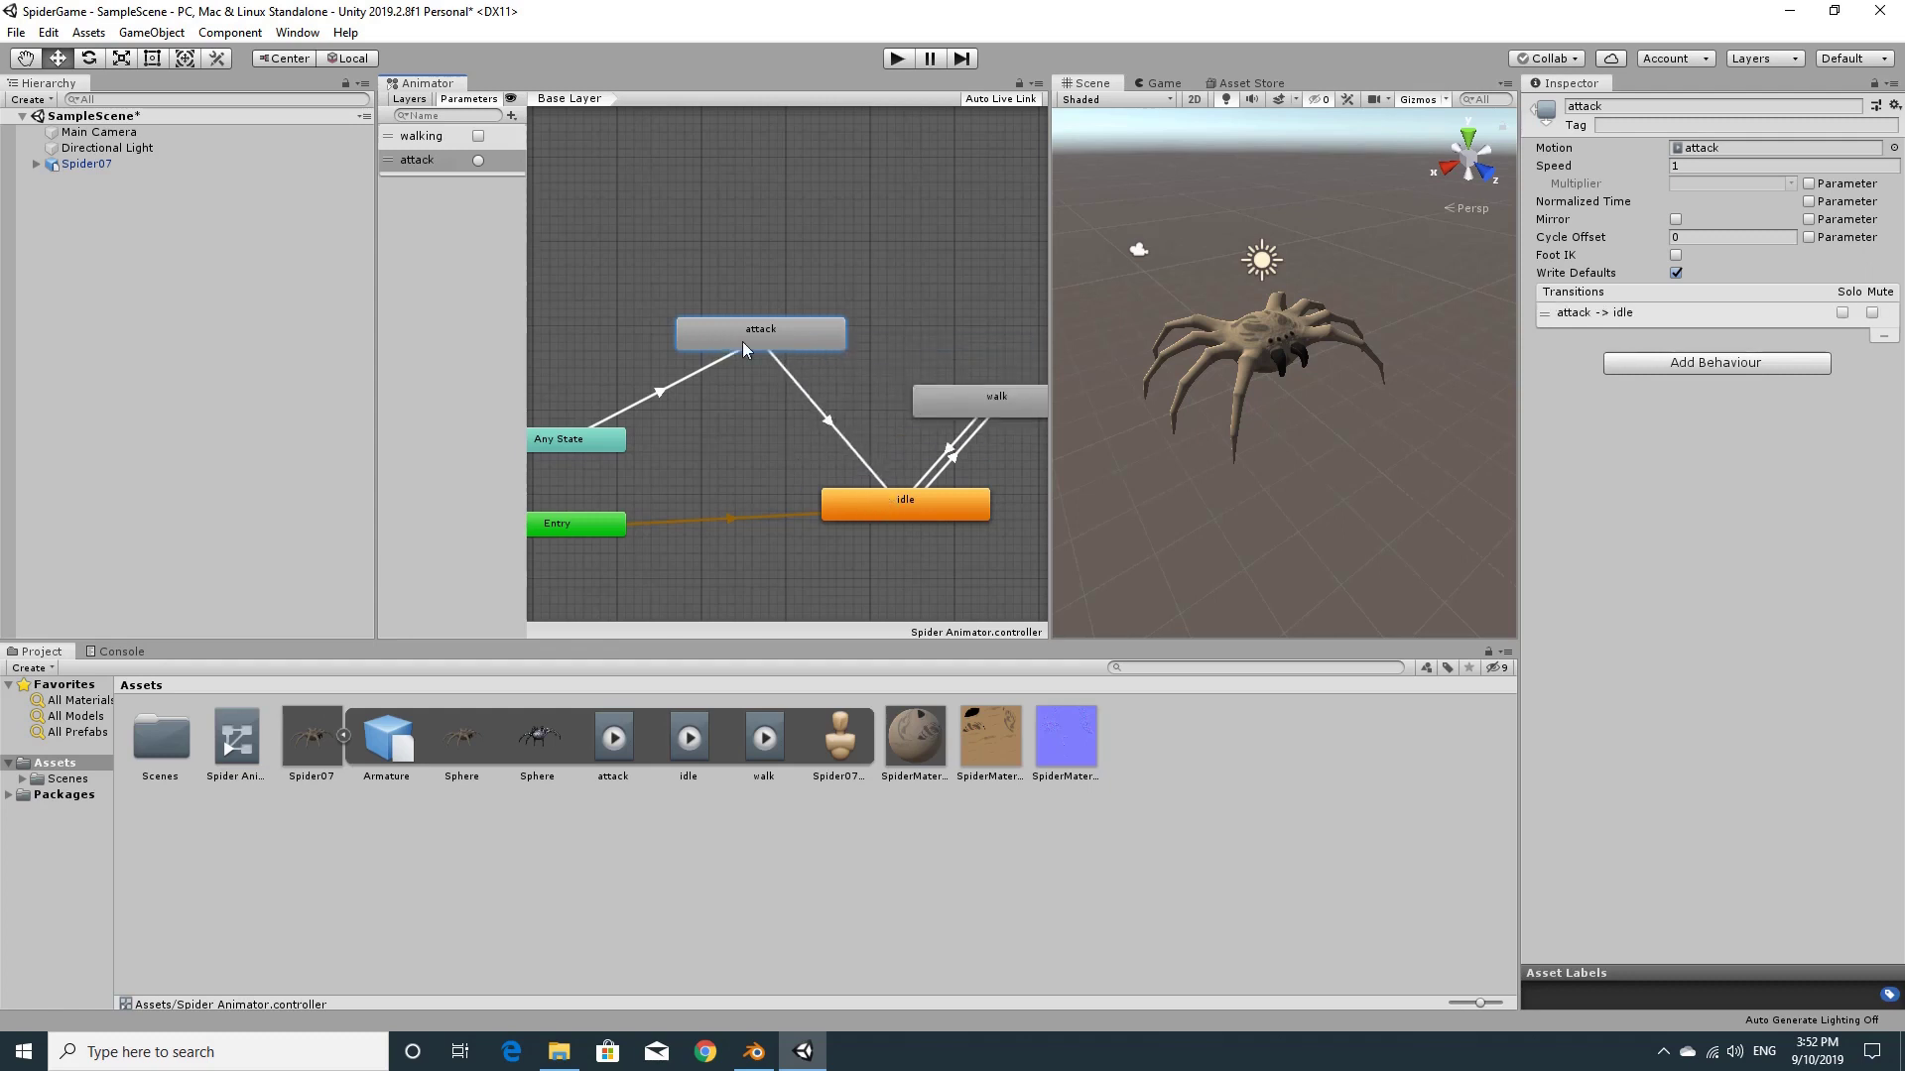
pyautogui.click(825, 418)
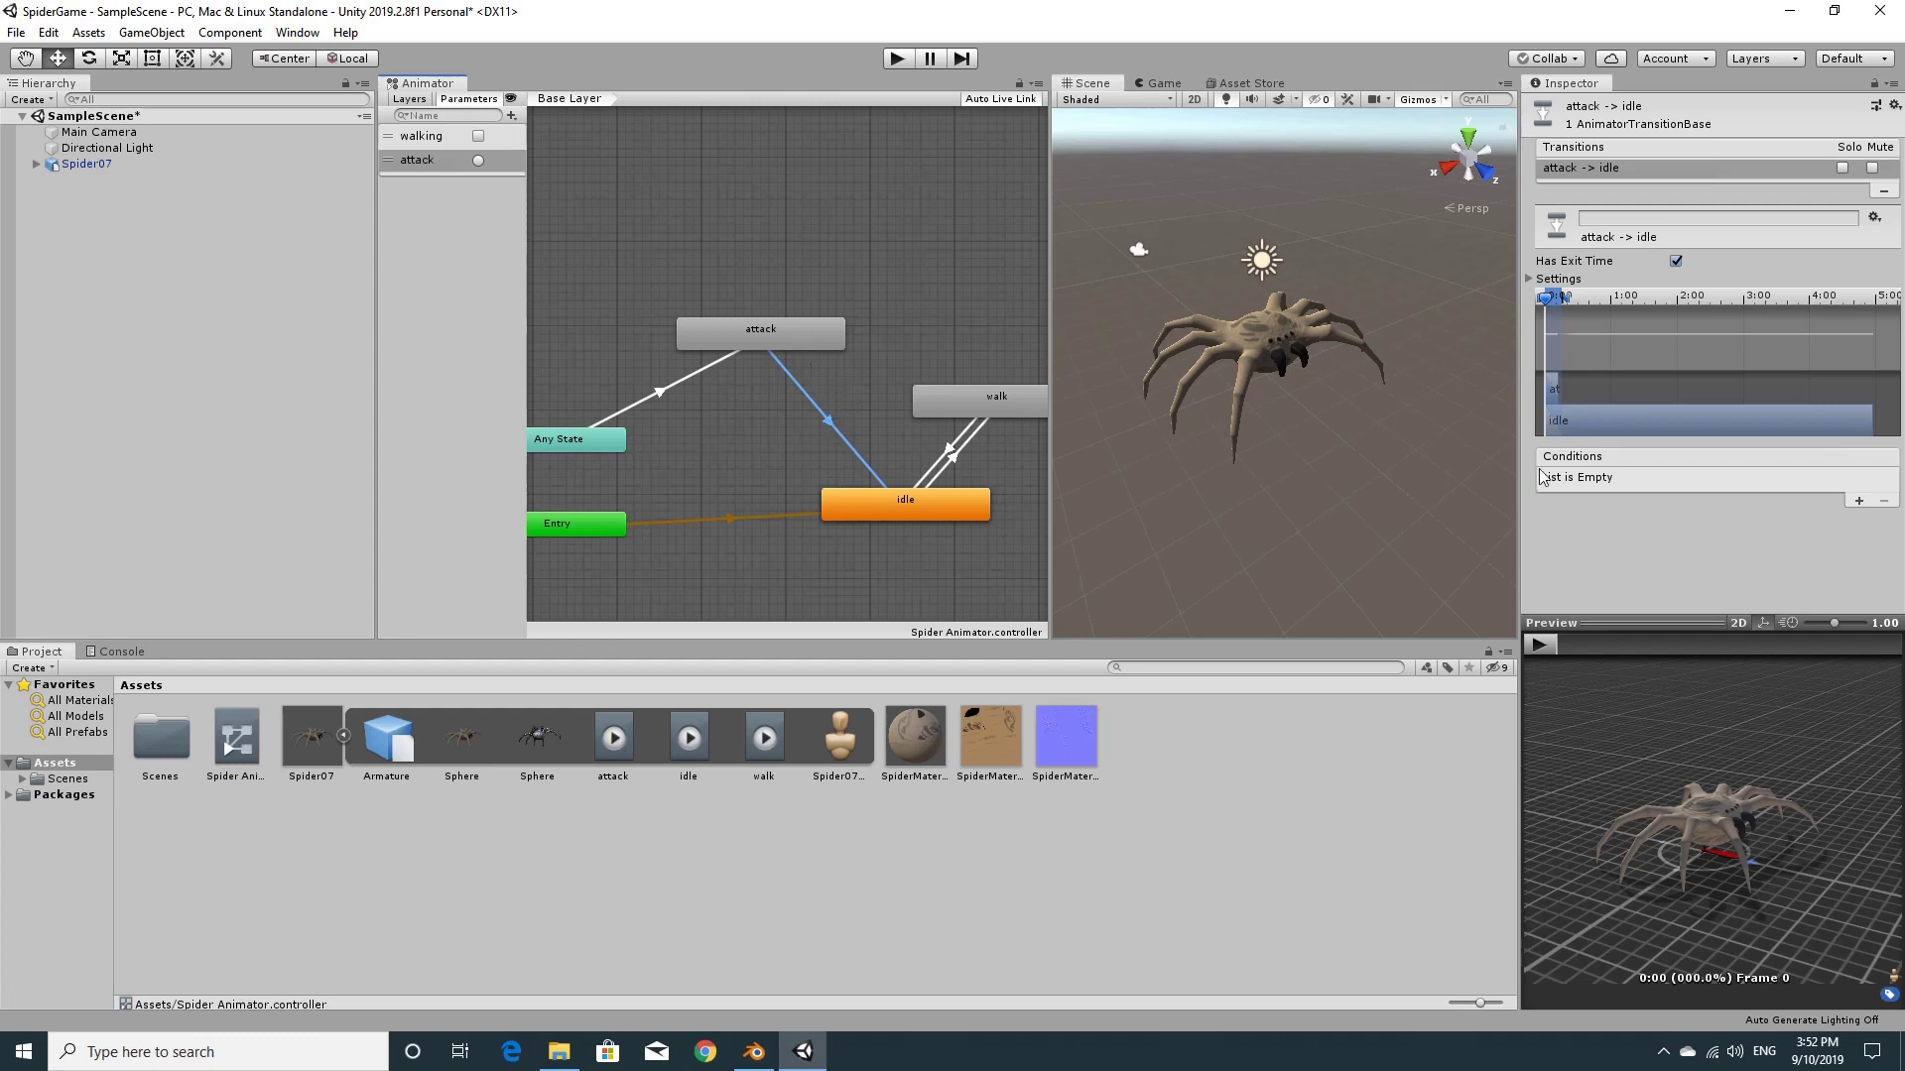
# Add a condition to the attack-to-idle transition requiring walking to be false
pyautogui.click(1859, 501)
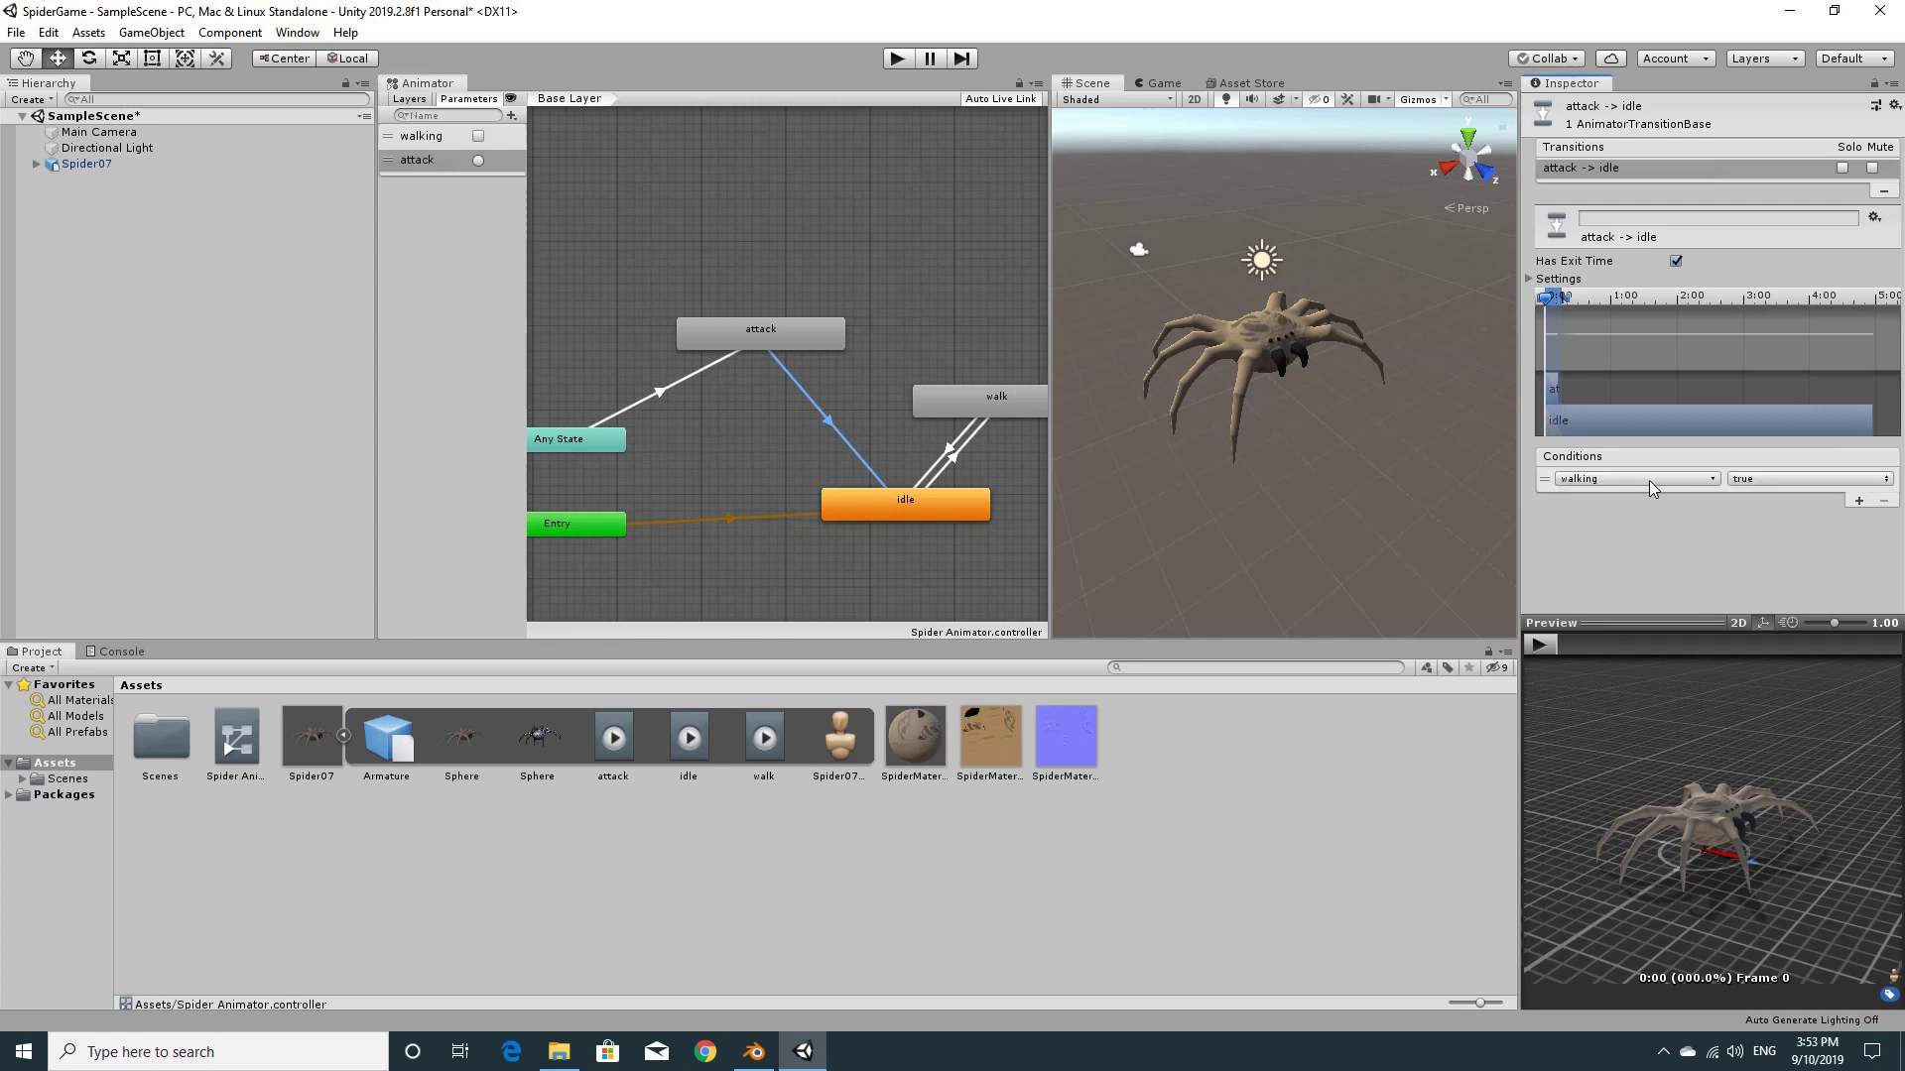
pyautogui.click(1750, 479)
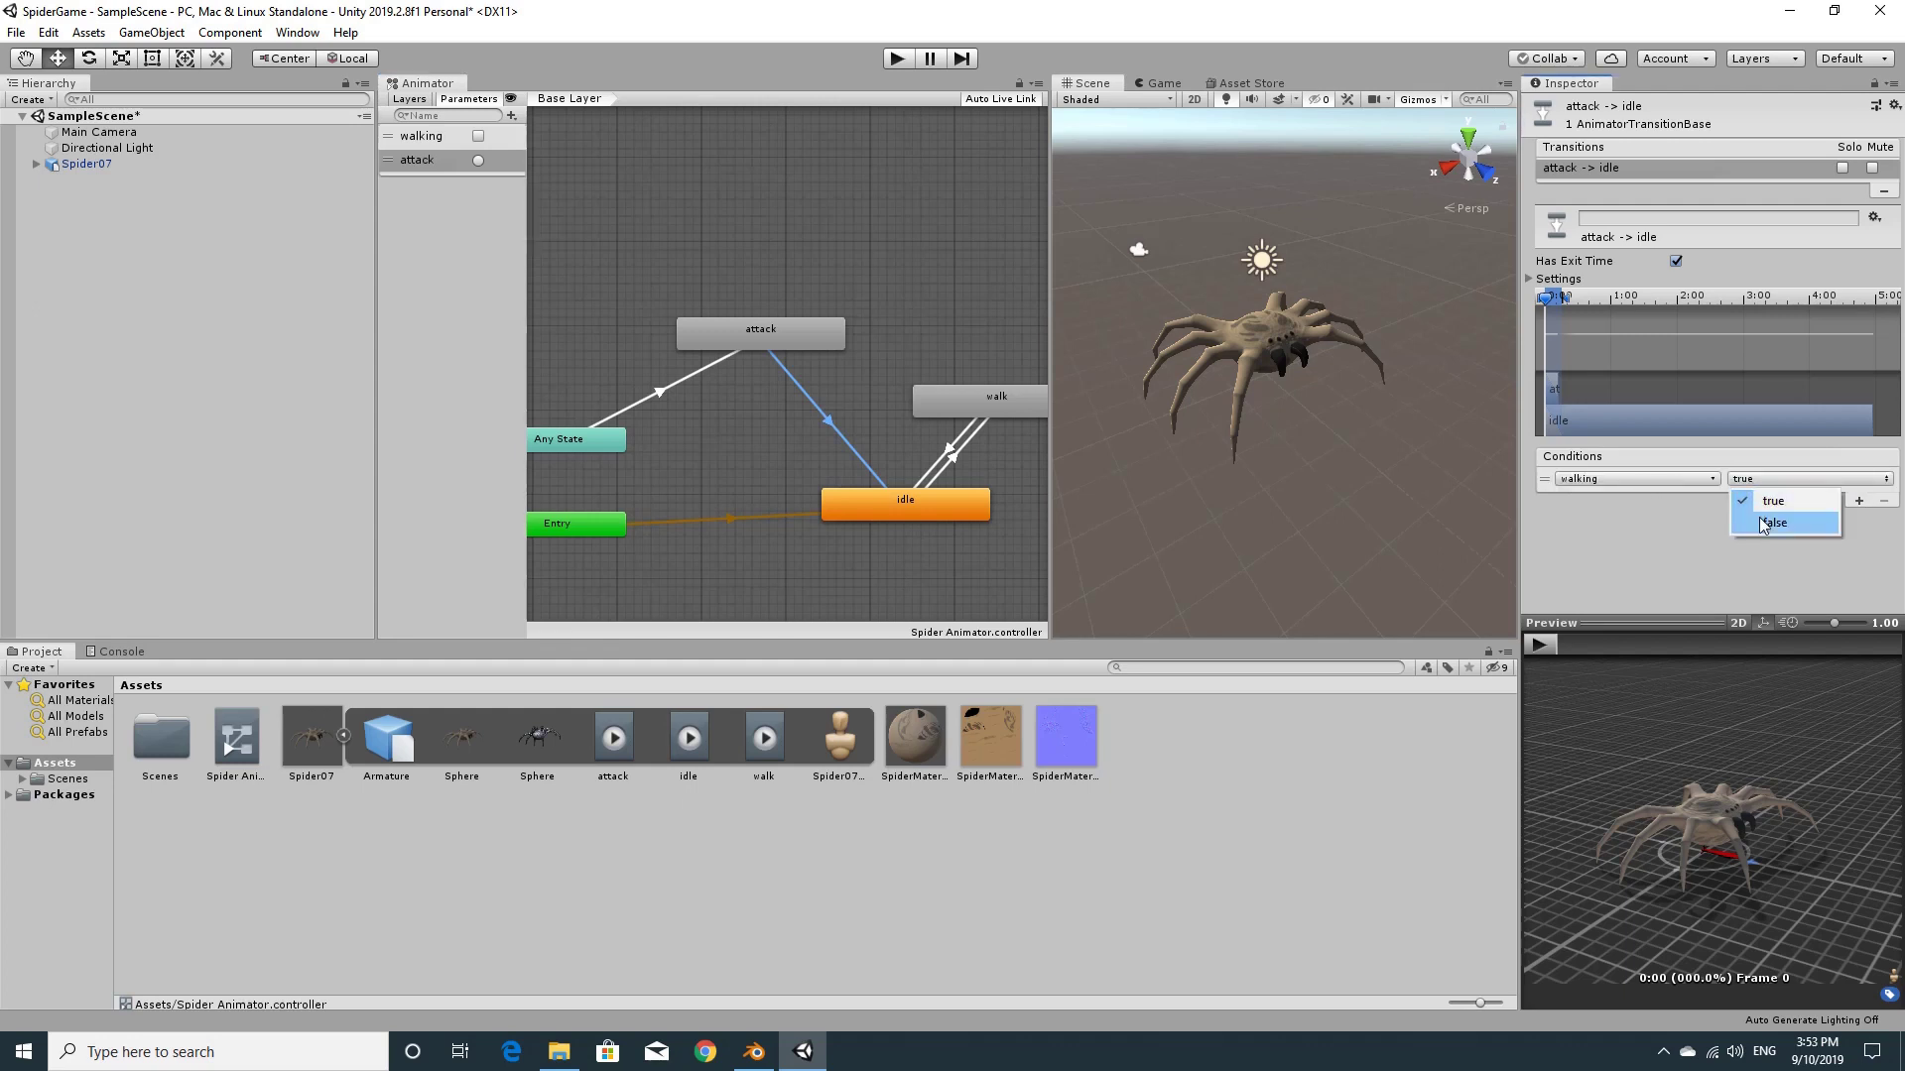
pyautogui.click(1762, 522)
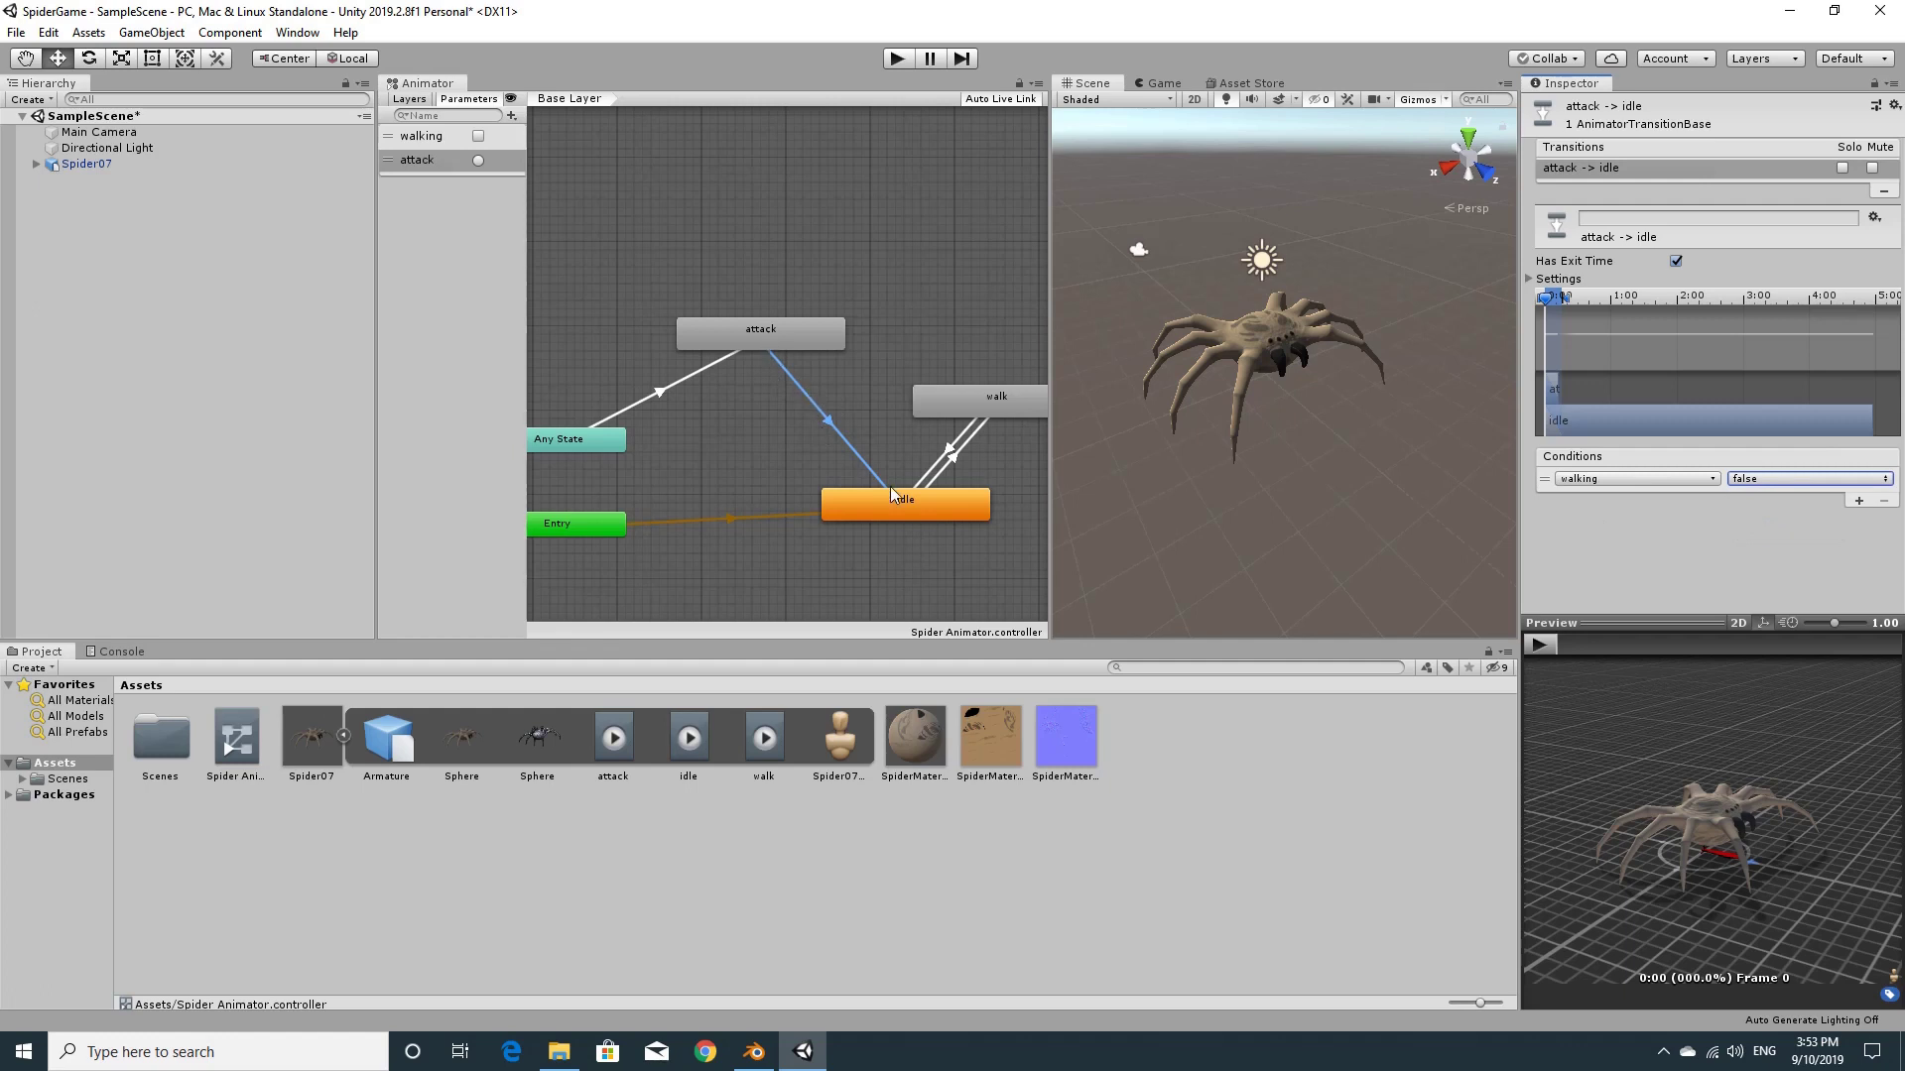
# Connect the attack state to the walk state and give that transition a walking = true condition
pyautogui.click(776, 330)
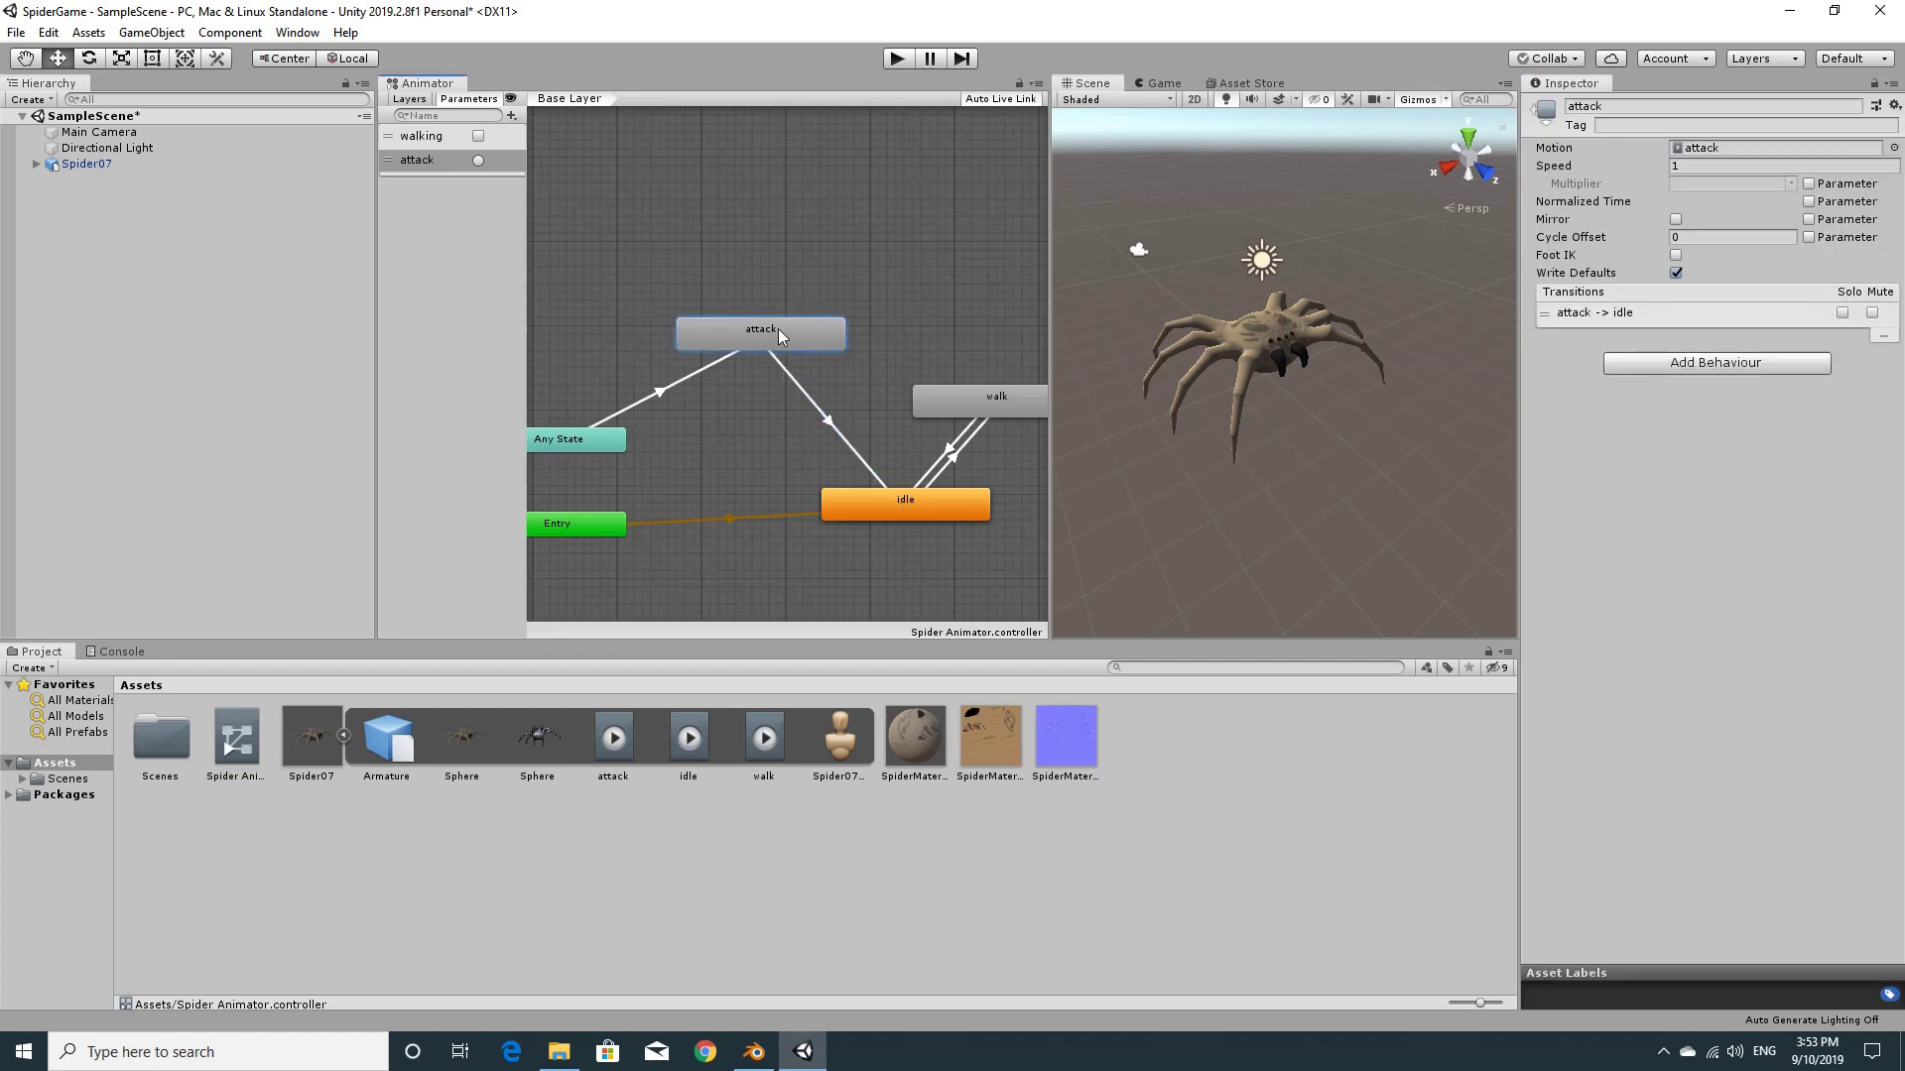
pyautogui.rightClick(777, 329)
pyautogui.click(806, 342)
pyautogui.click(958, 399)
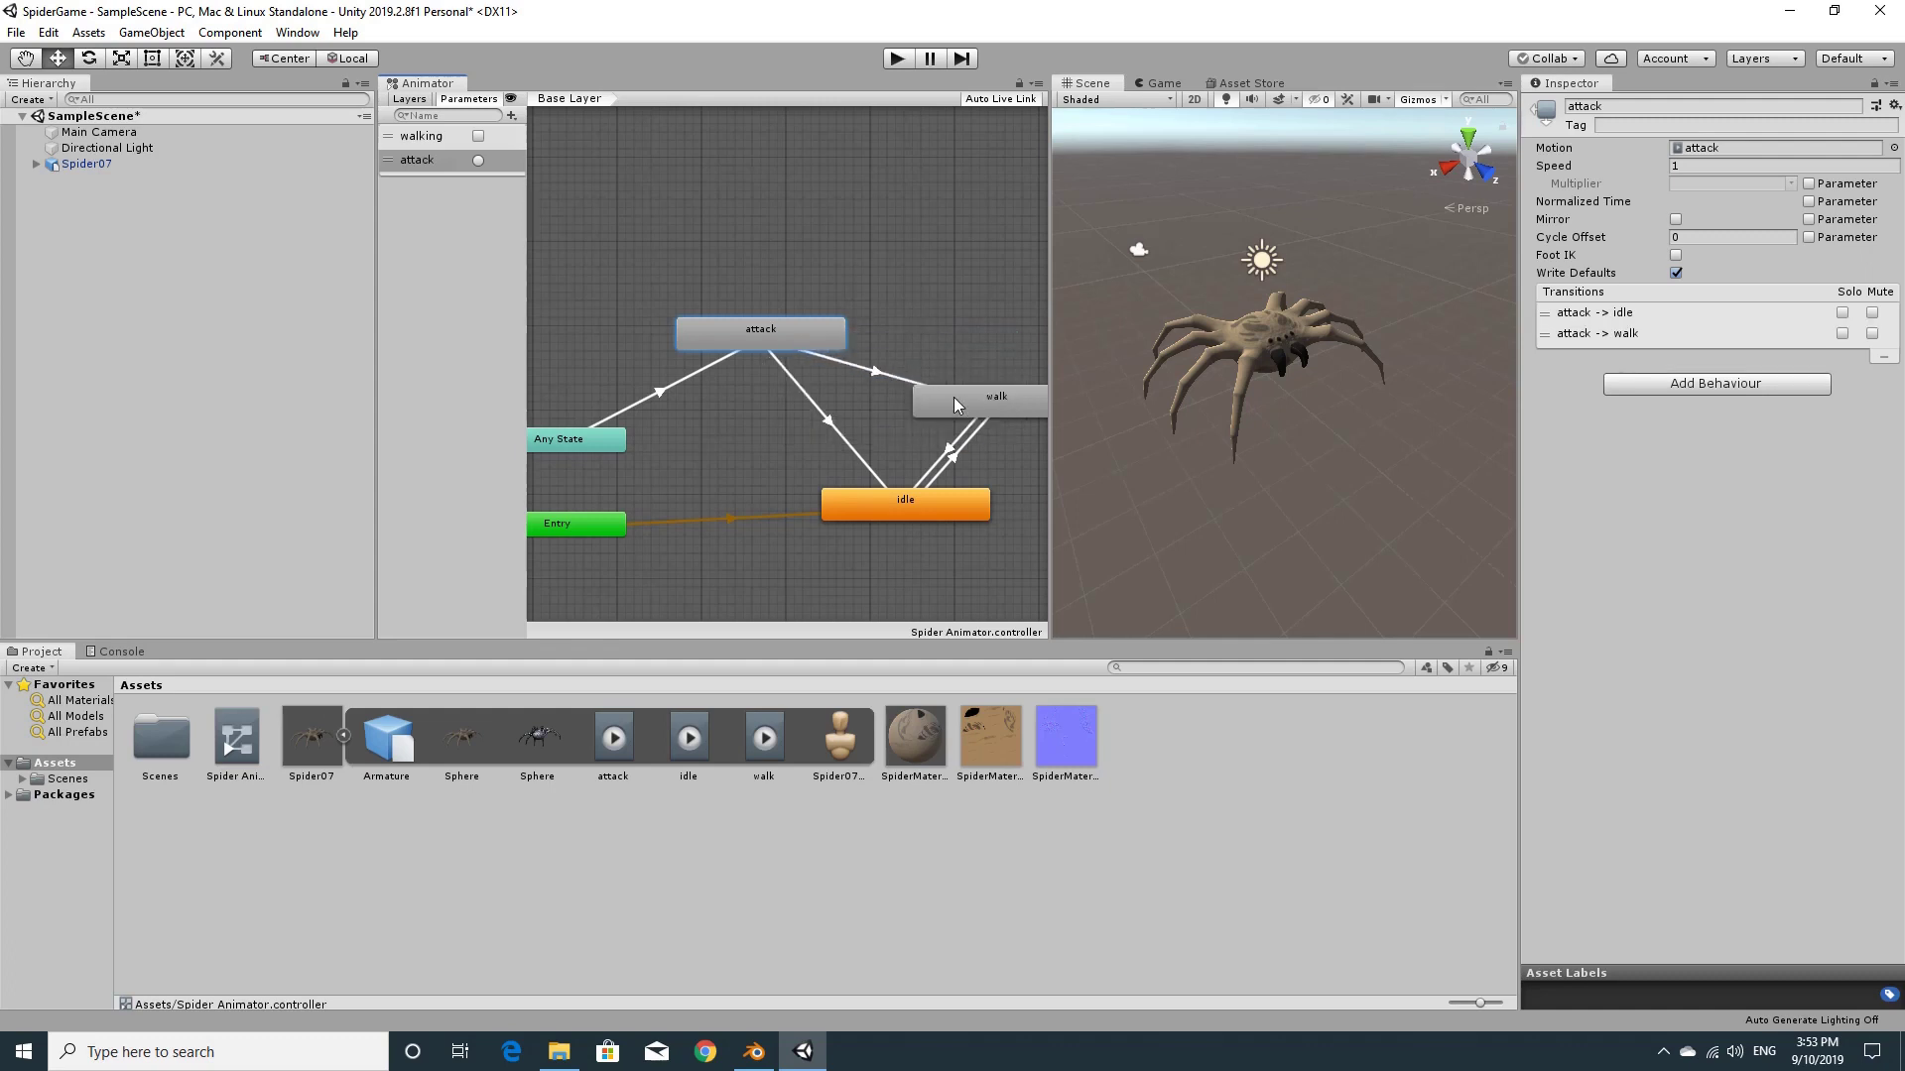
pyautogui.click(875, 375)
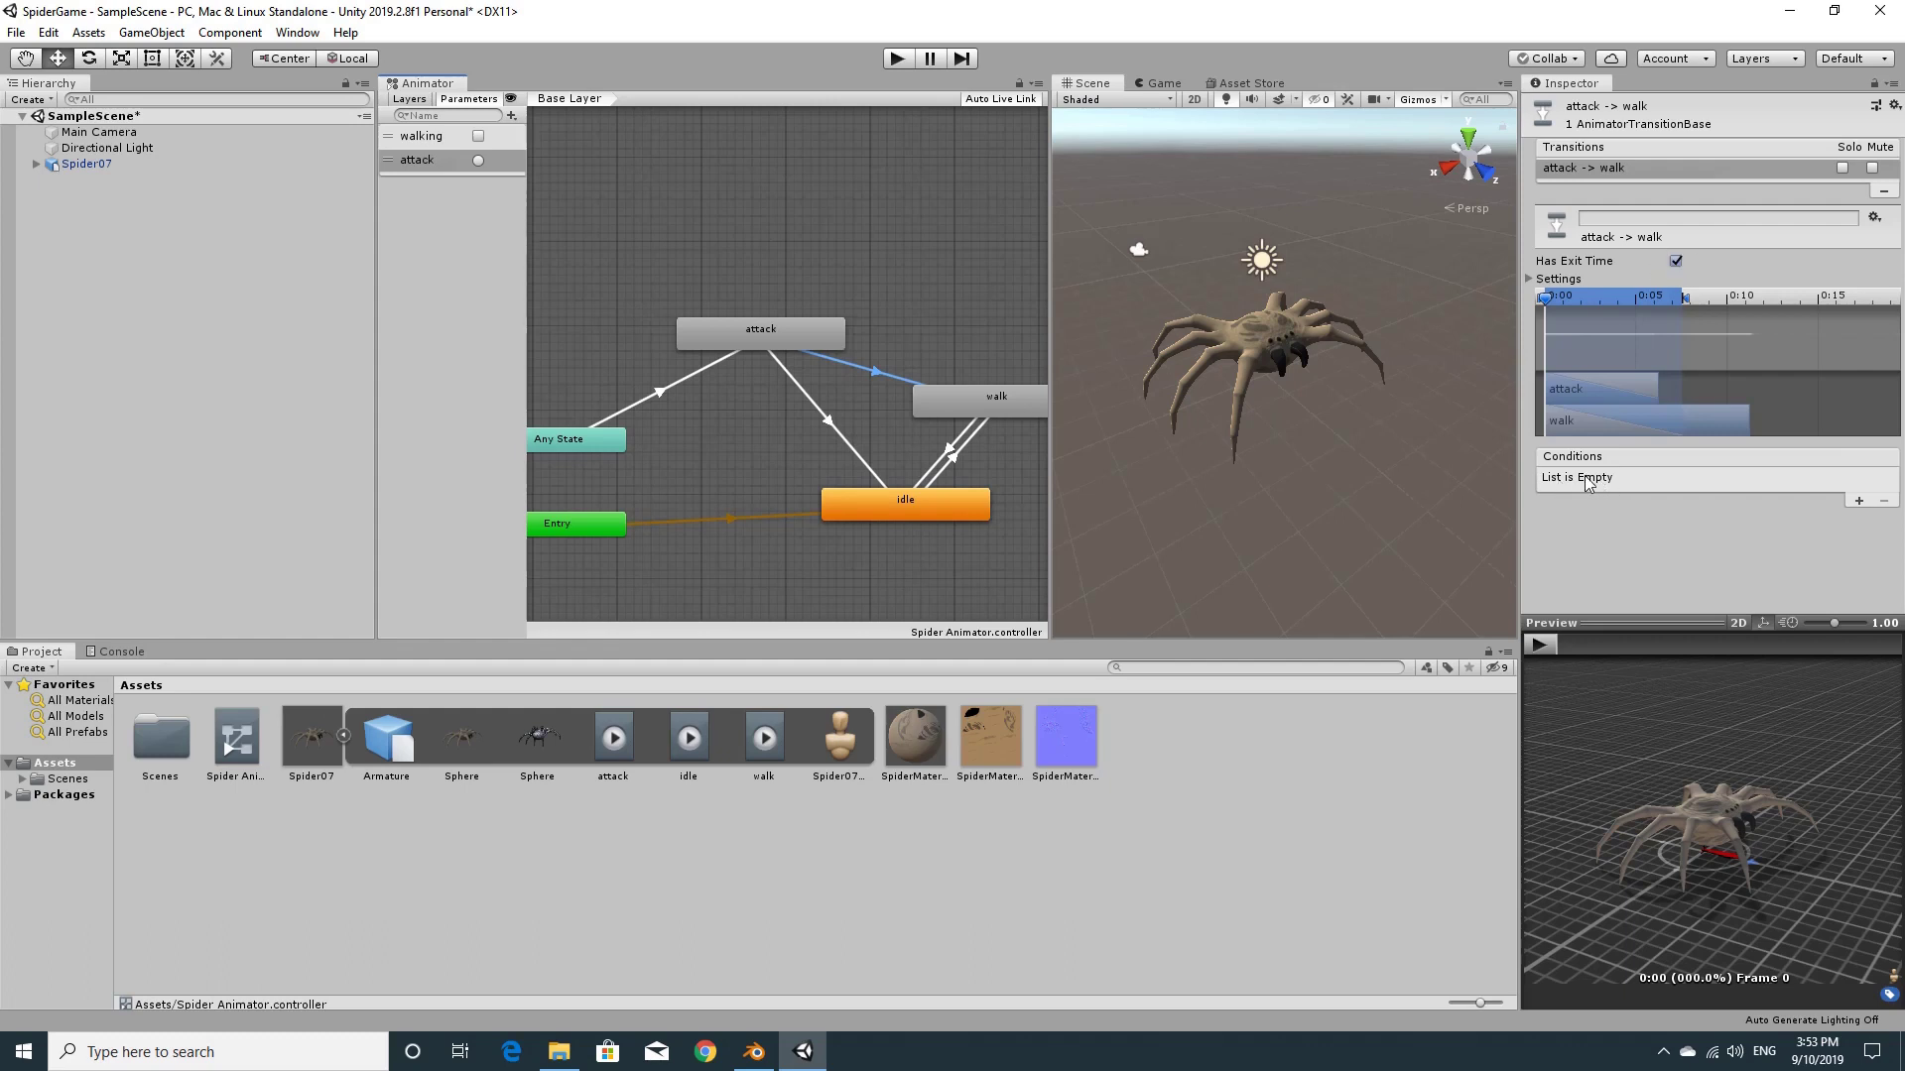
pyautogui.click(1859, 501)
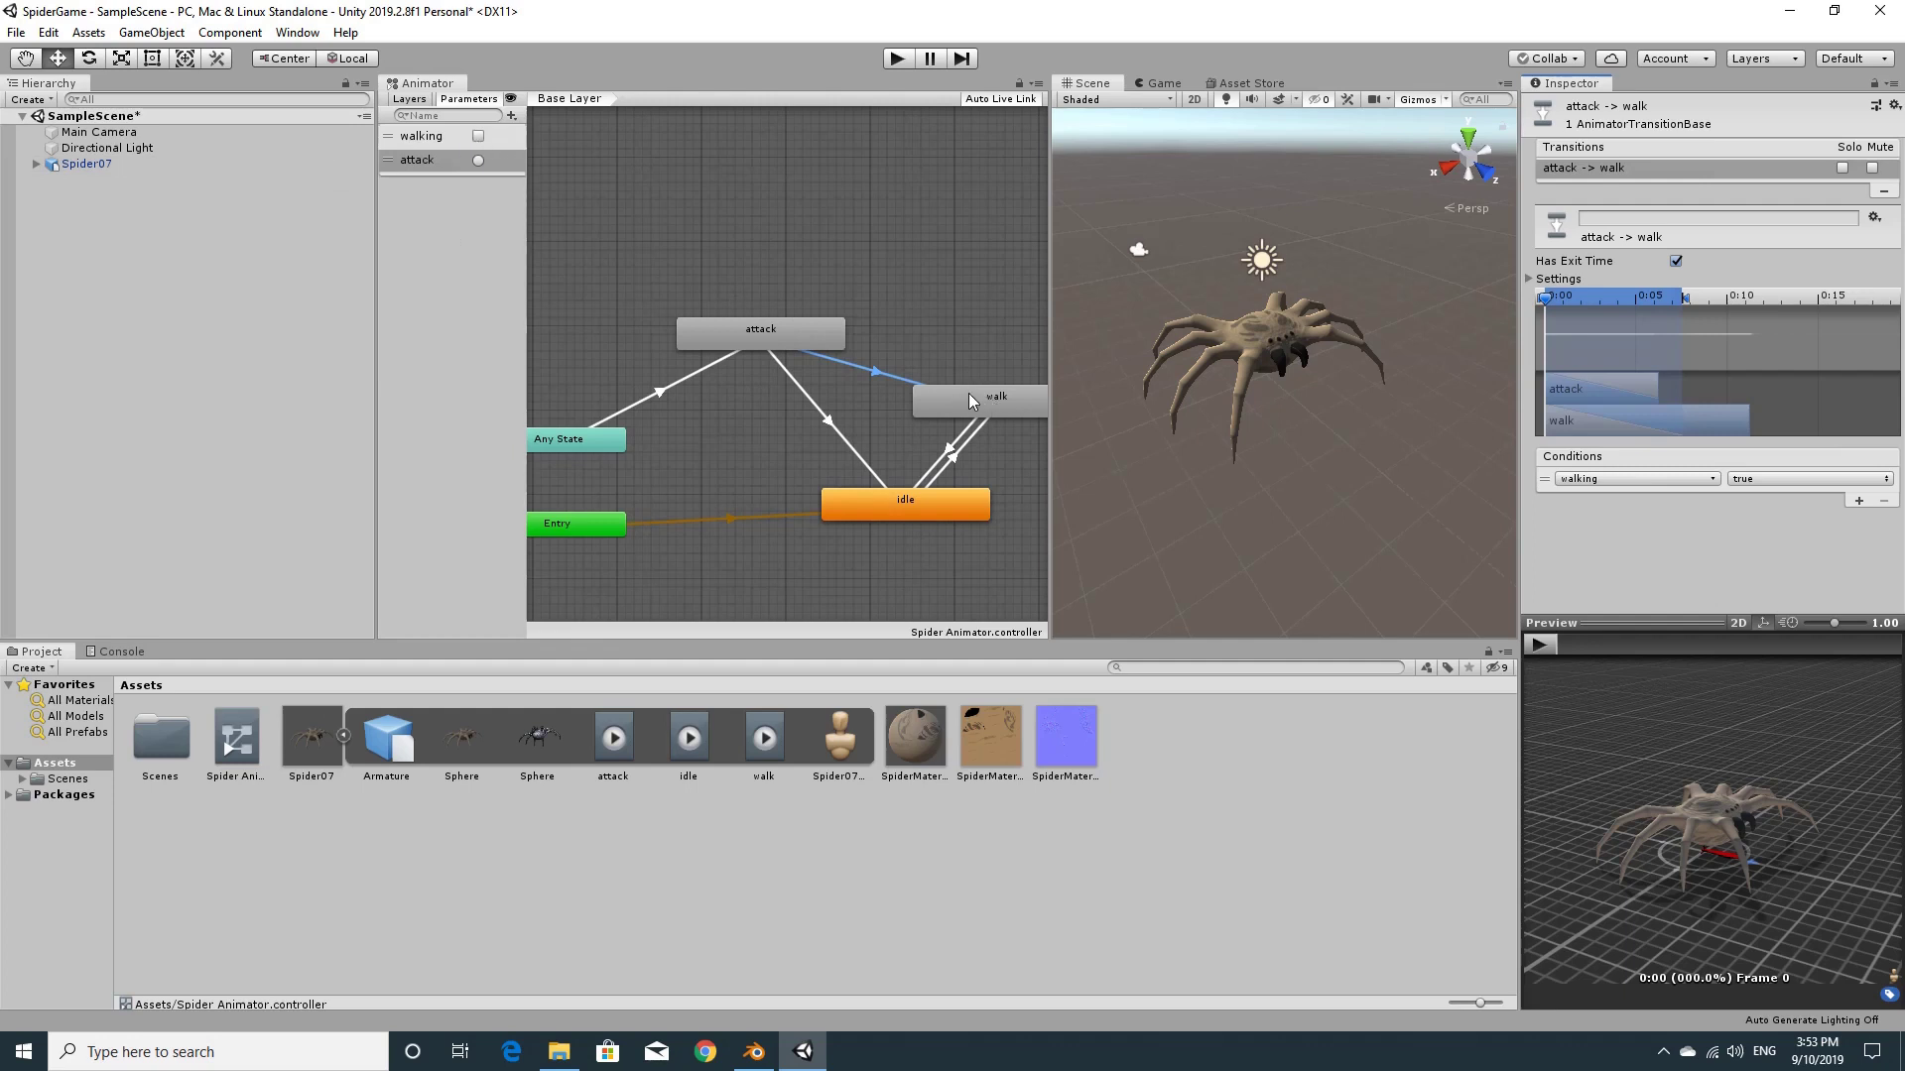
# Enter Play mode with Spider07 selected and toggle walking on then off
pyautogui.click(897, 59)
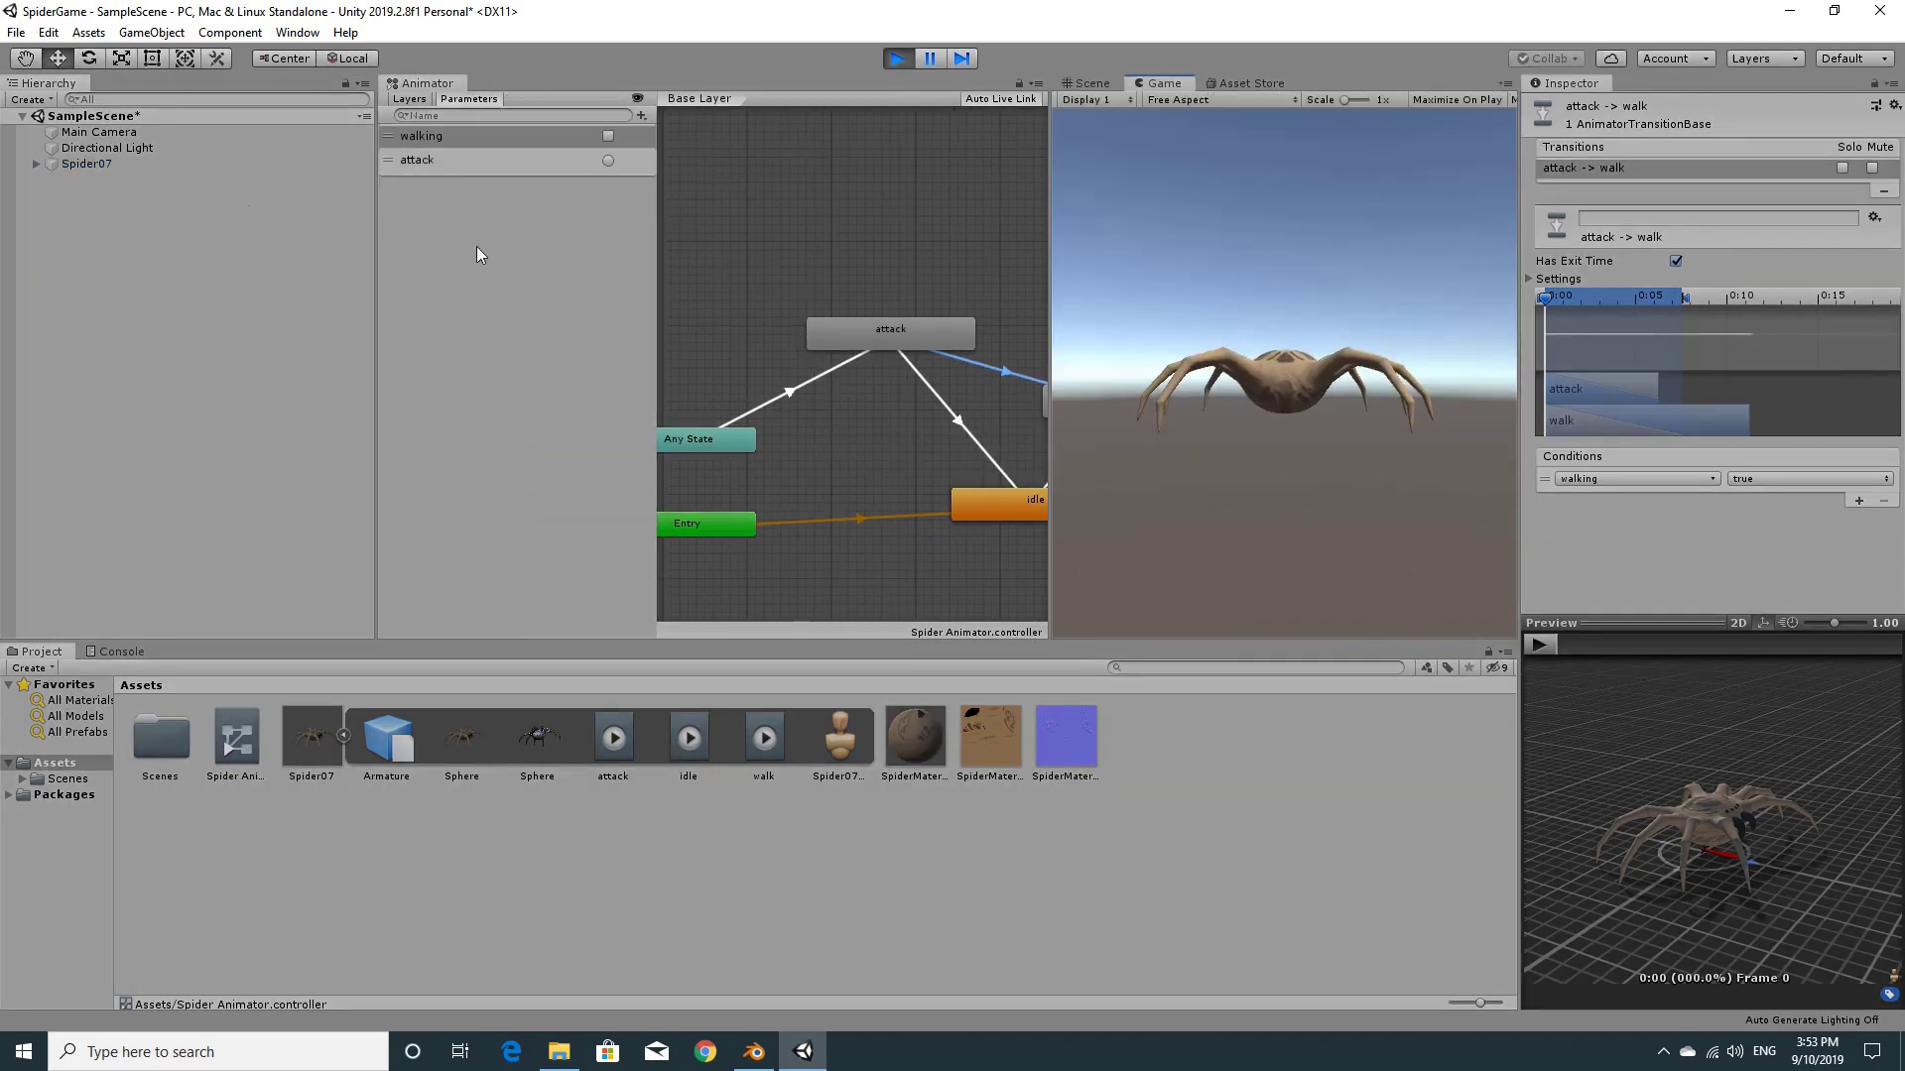
pyautogui.click(89, 163)
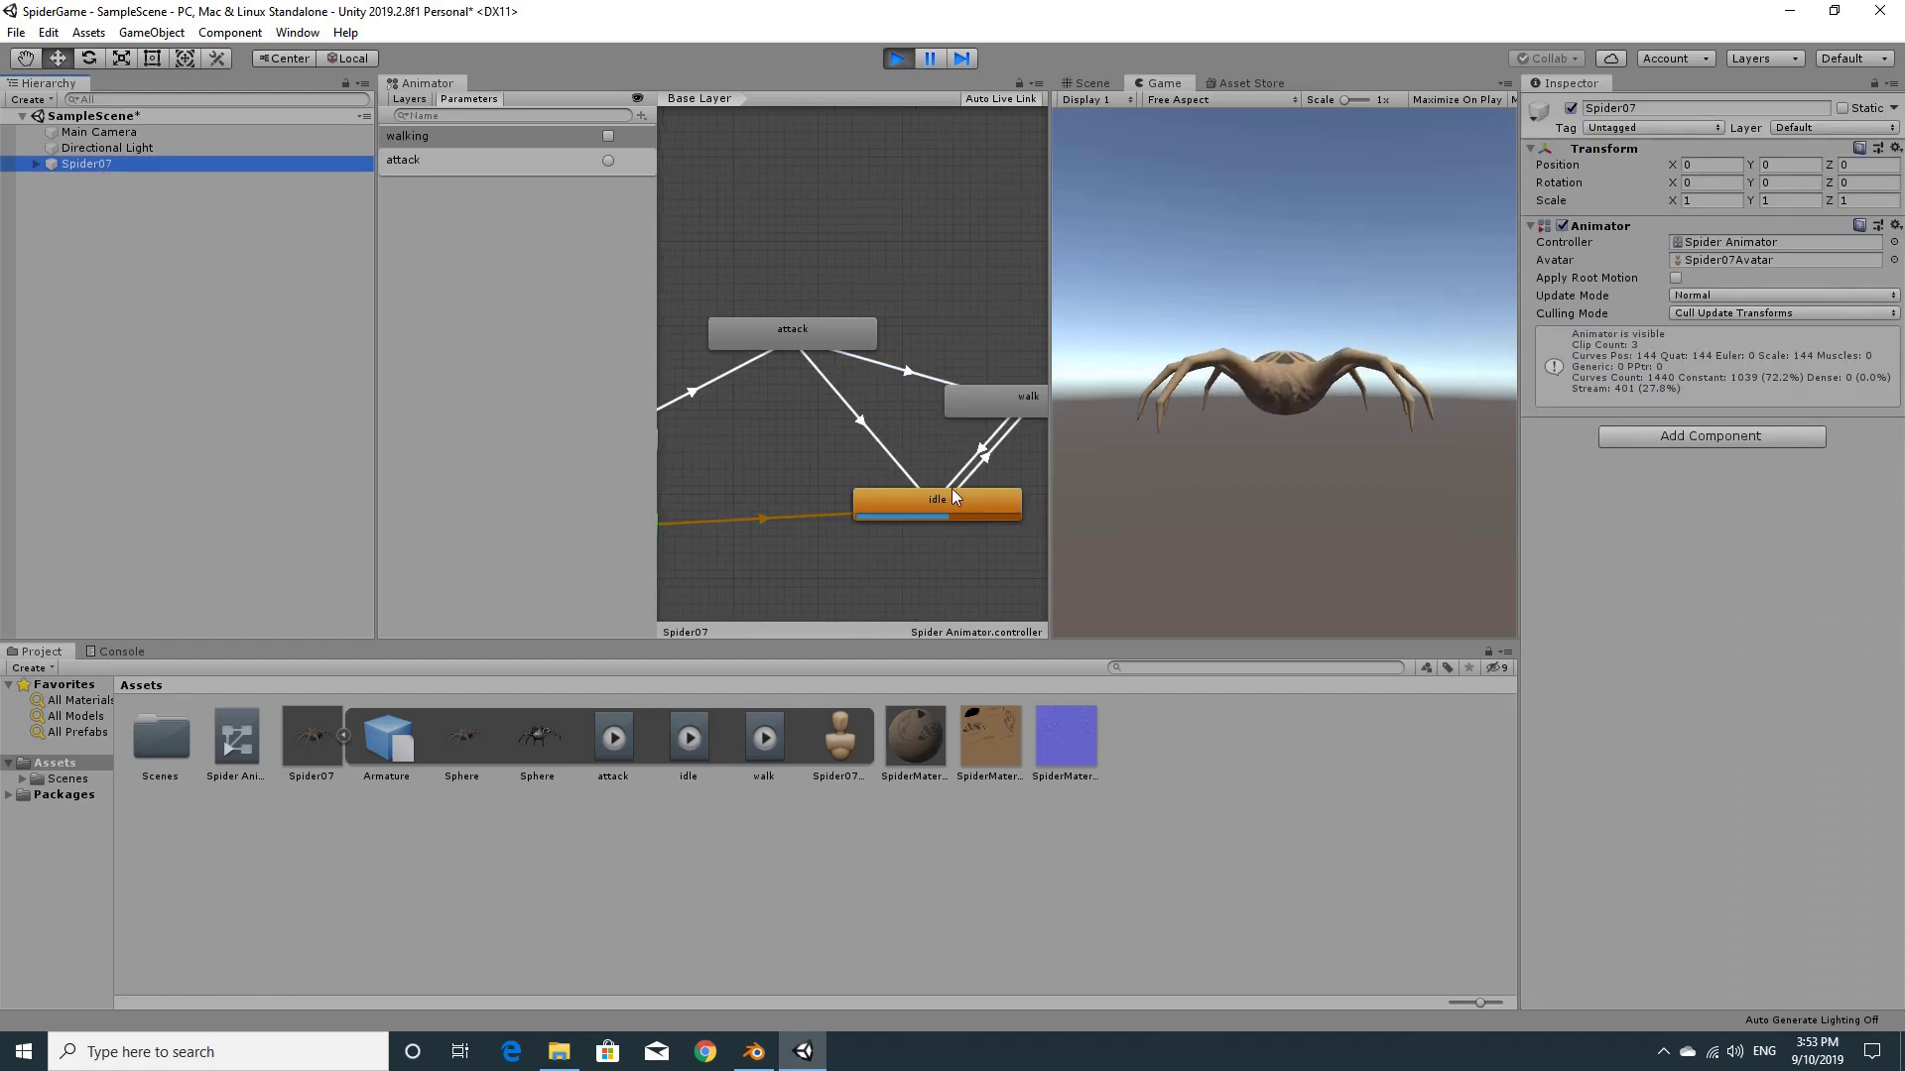
pyautogui.click(607, 136)
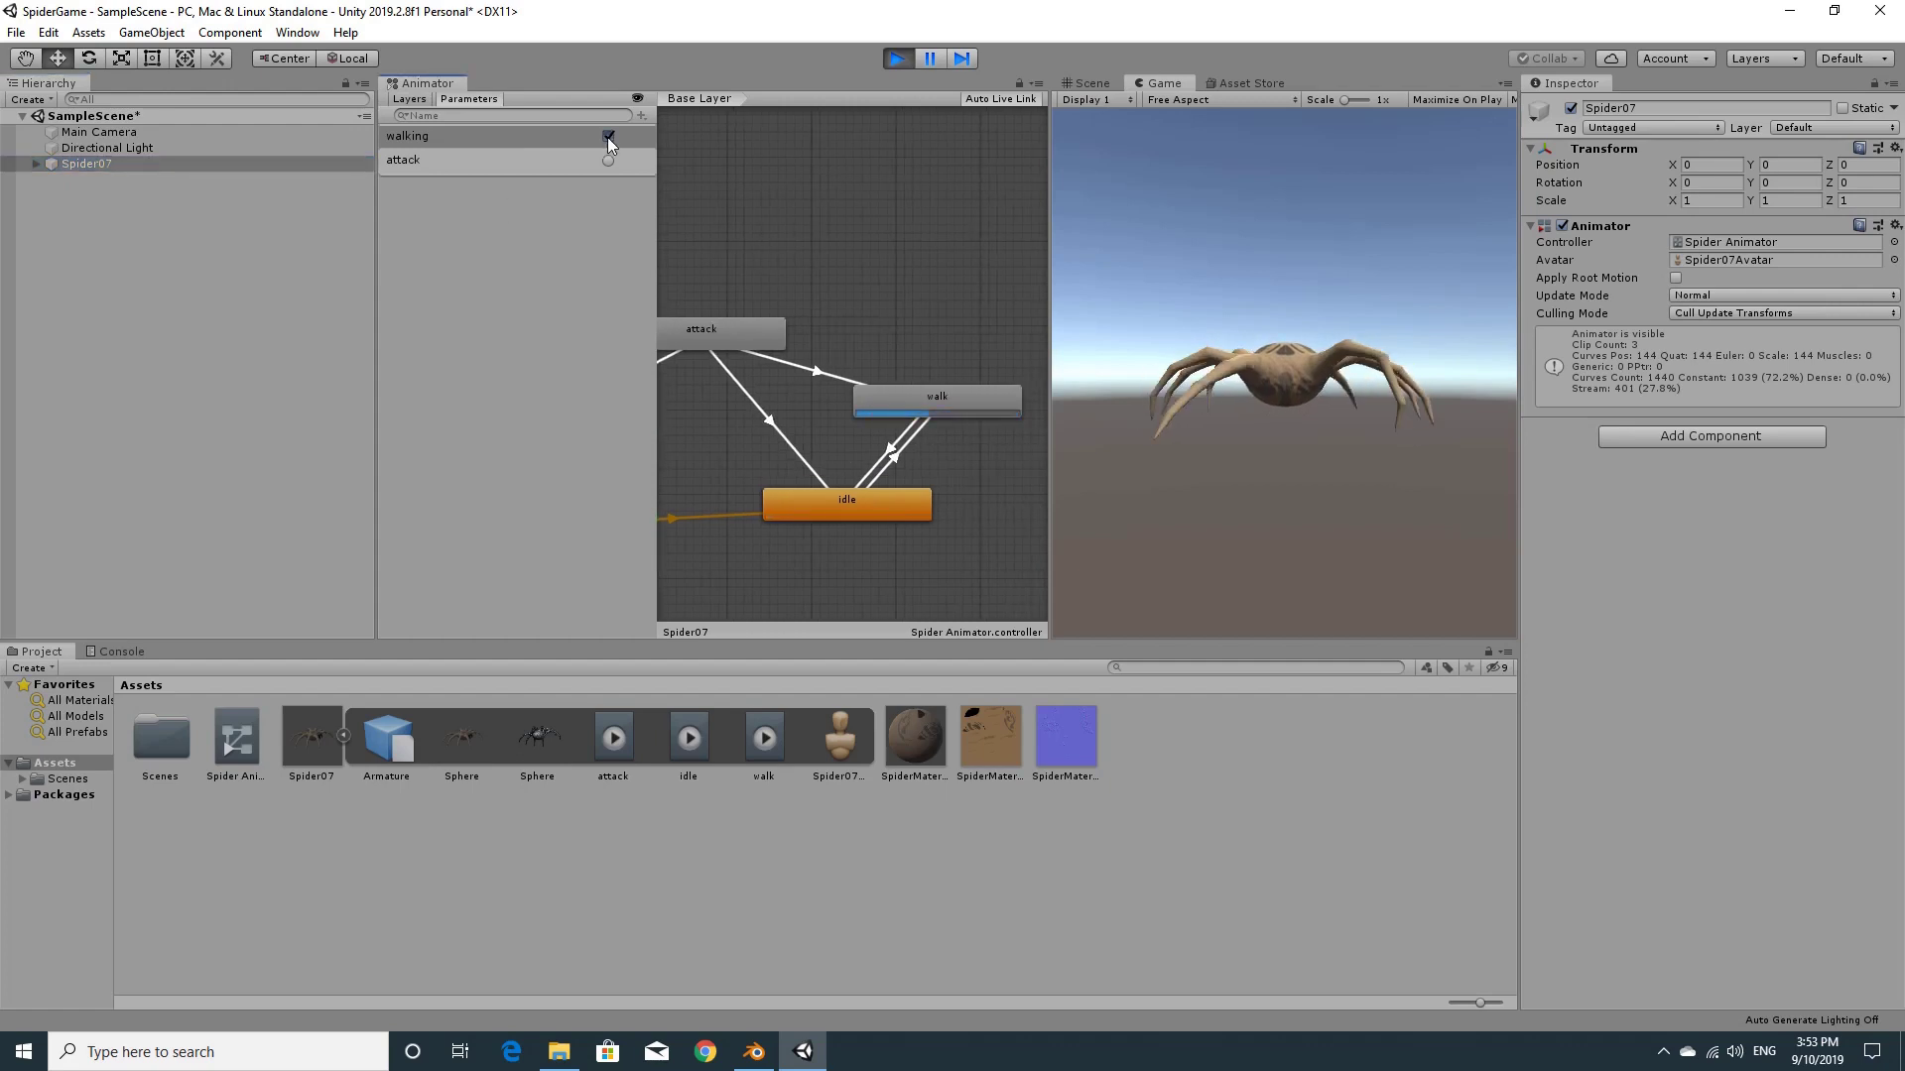
pyautogui.click(607, 136)
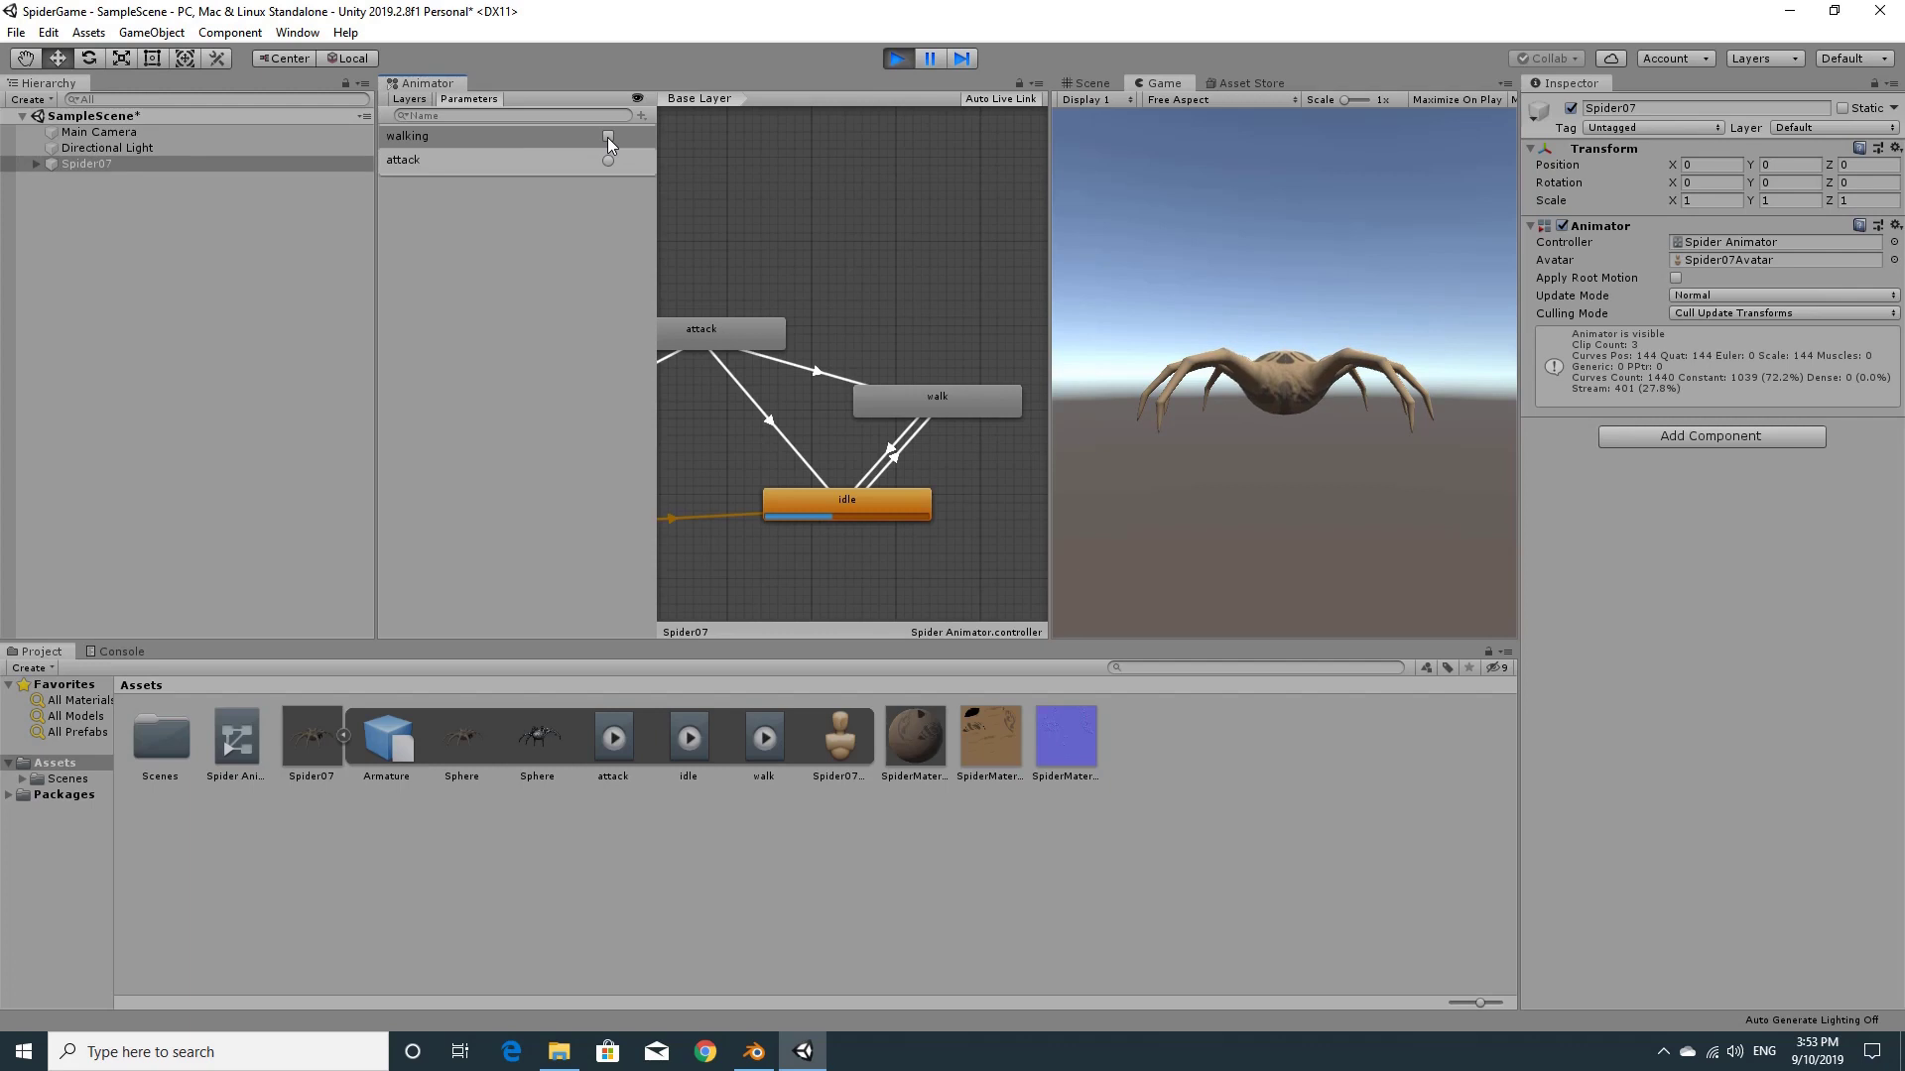
# Fire the attack trigger three times to check the attack animation plays
pyautogui.click(607, 160)
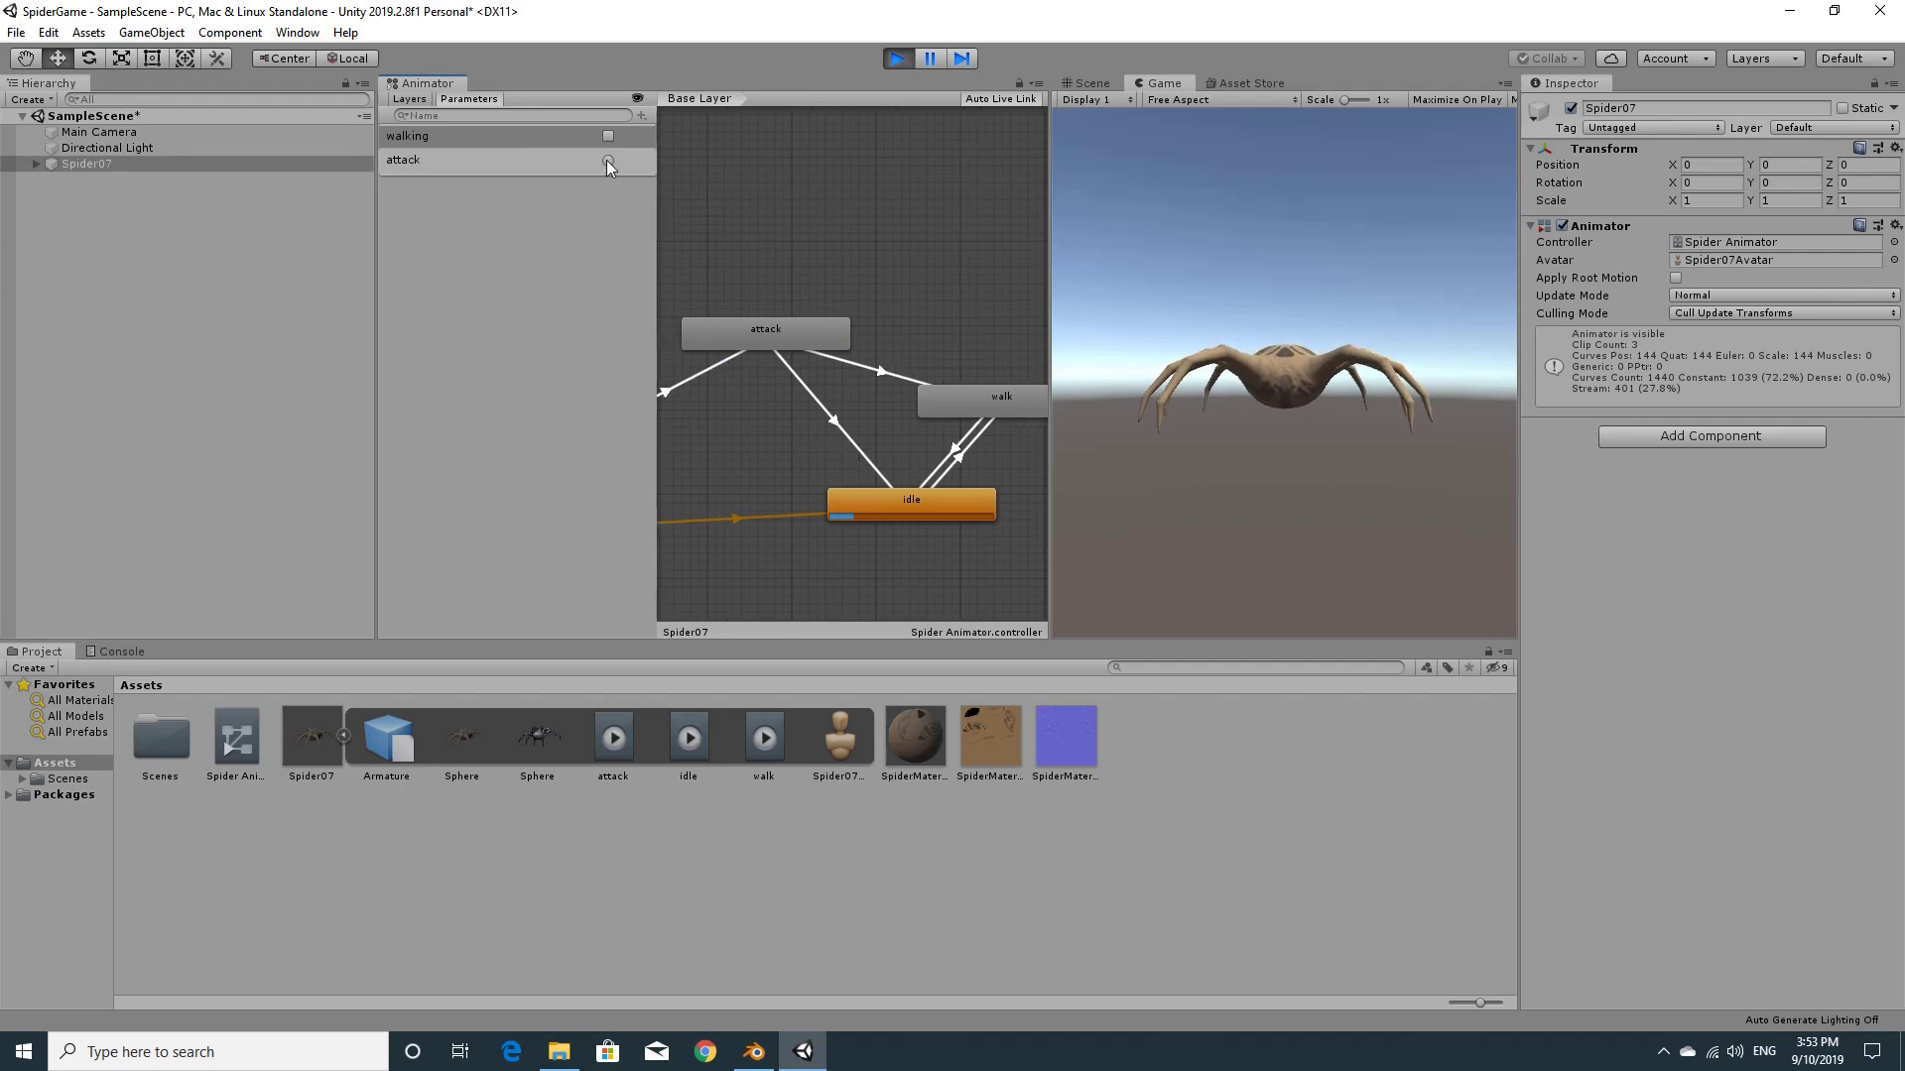
pyautogui.click(605, 162)
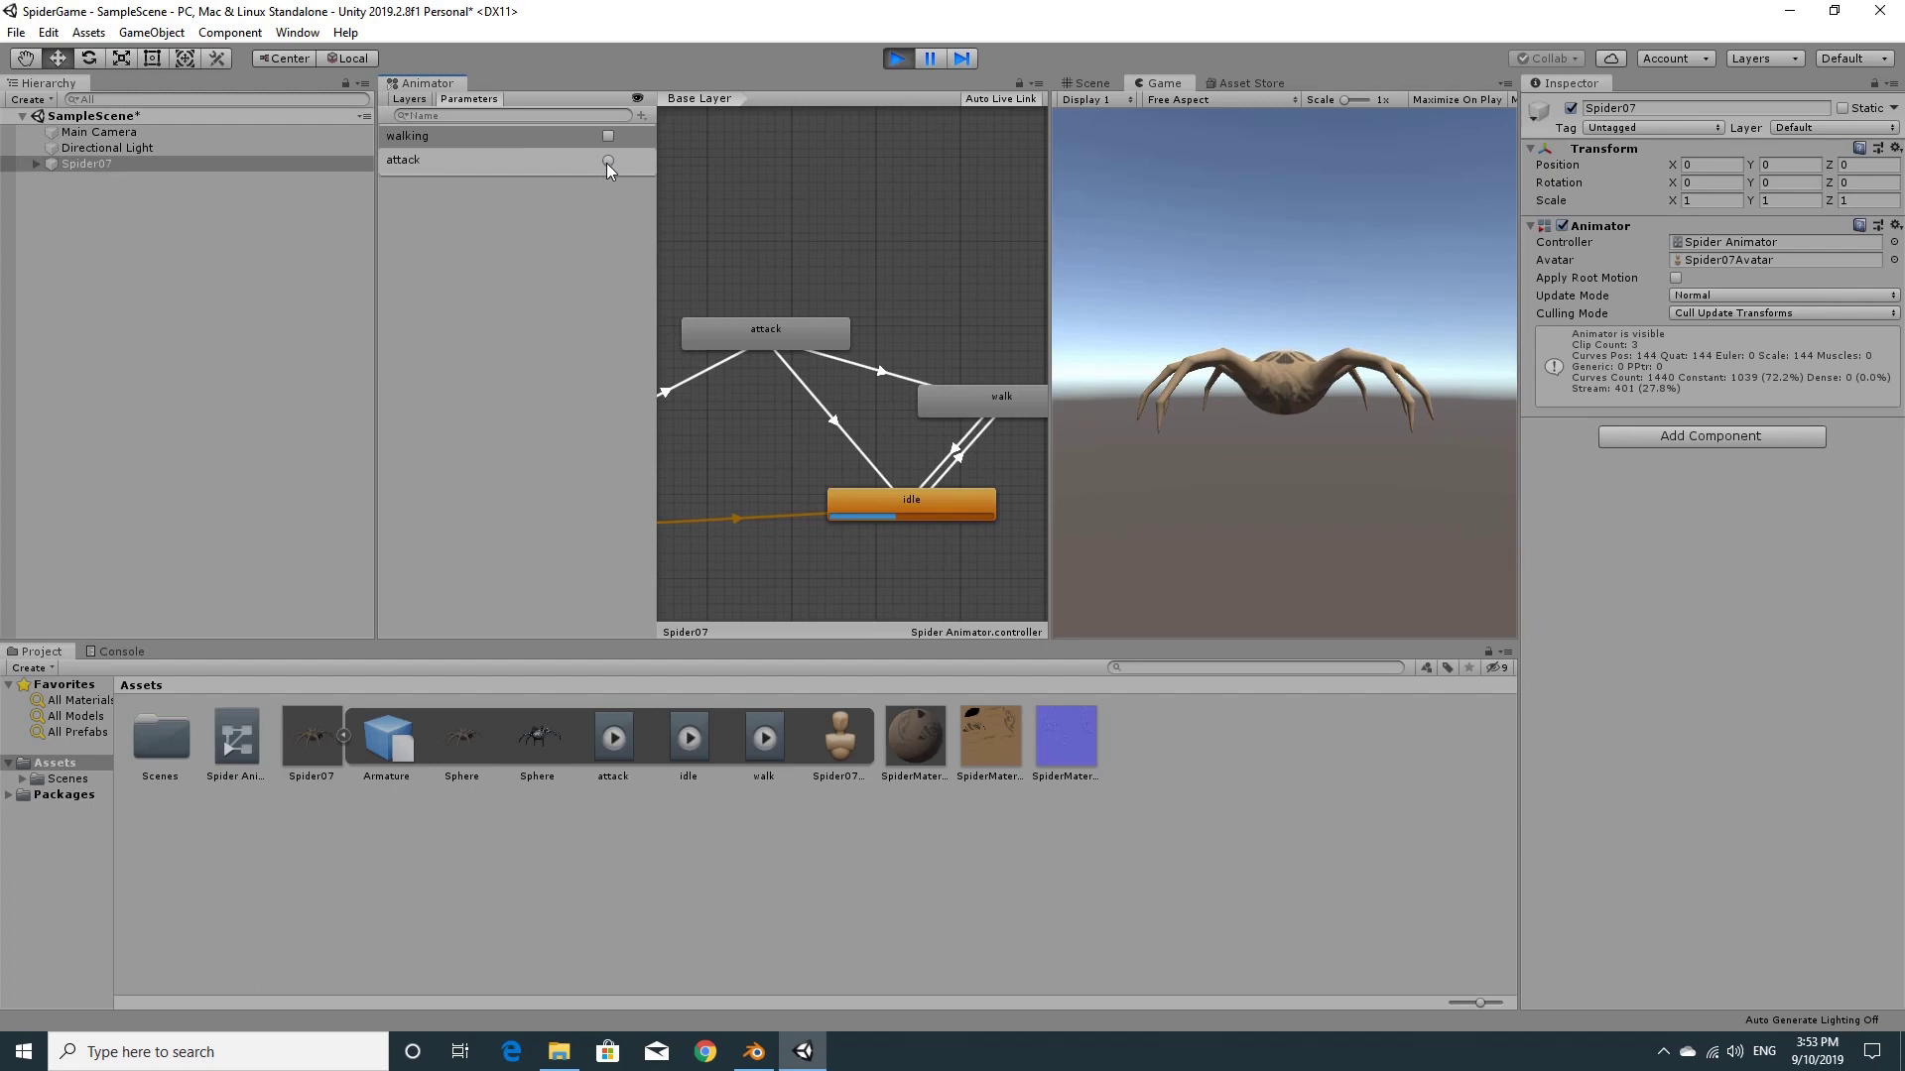
pyautogui.click(605, 161)
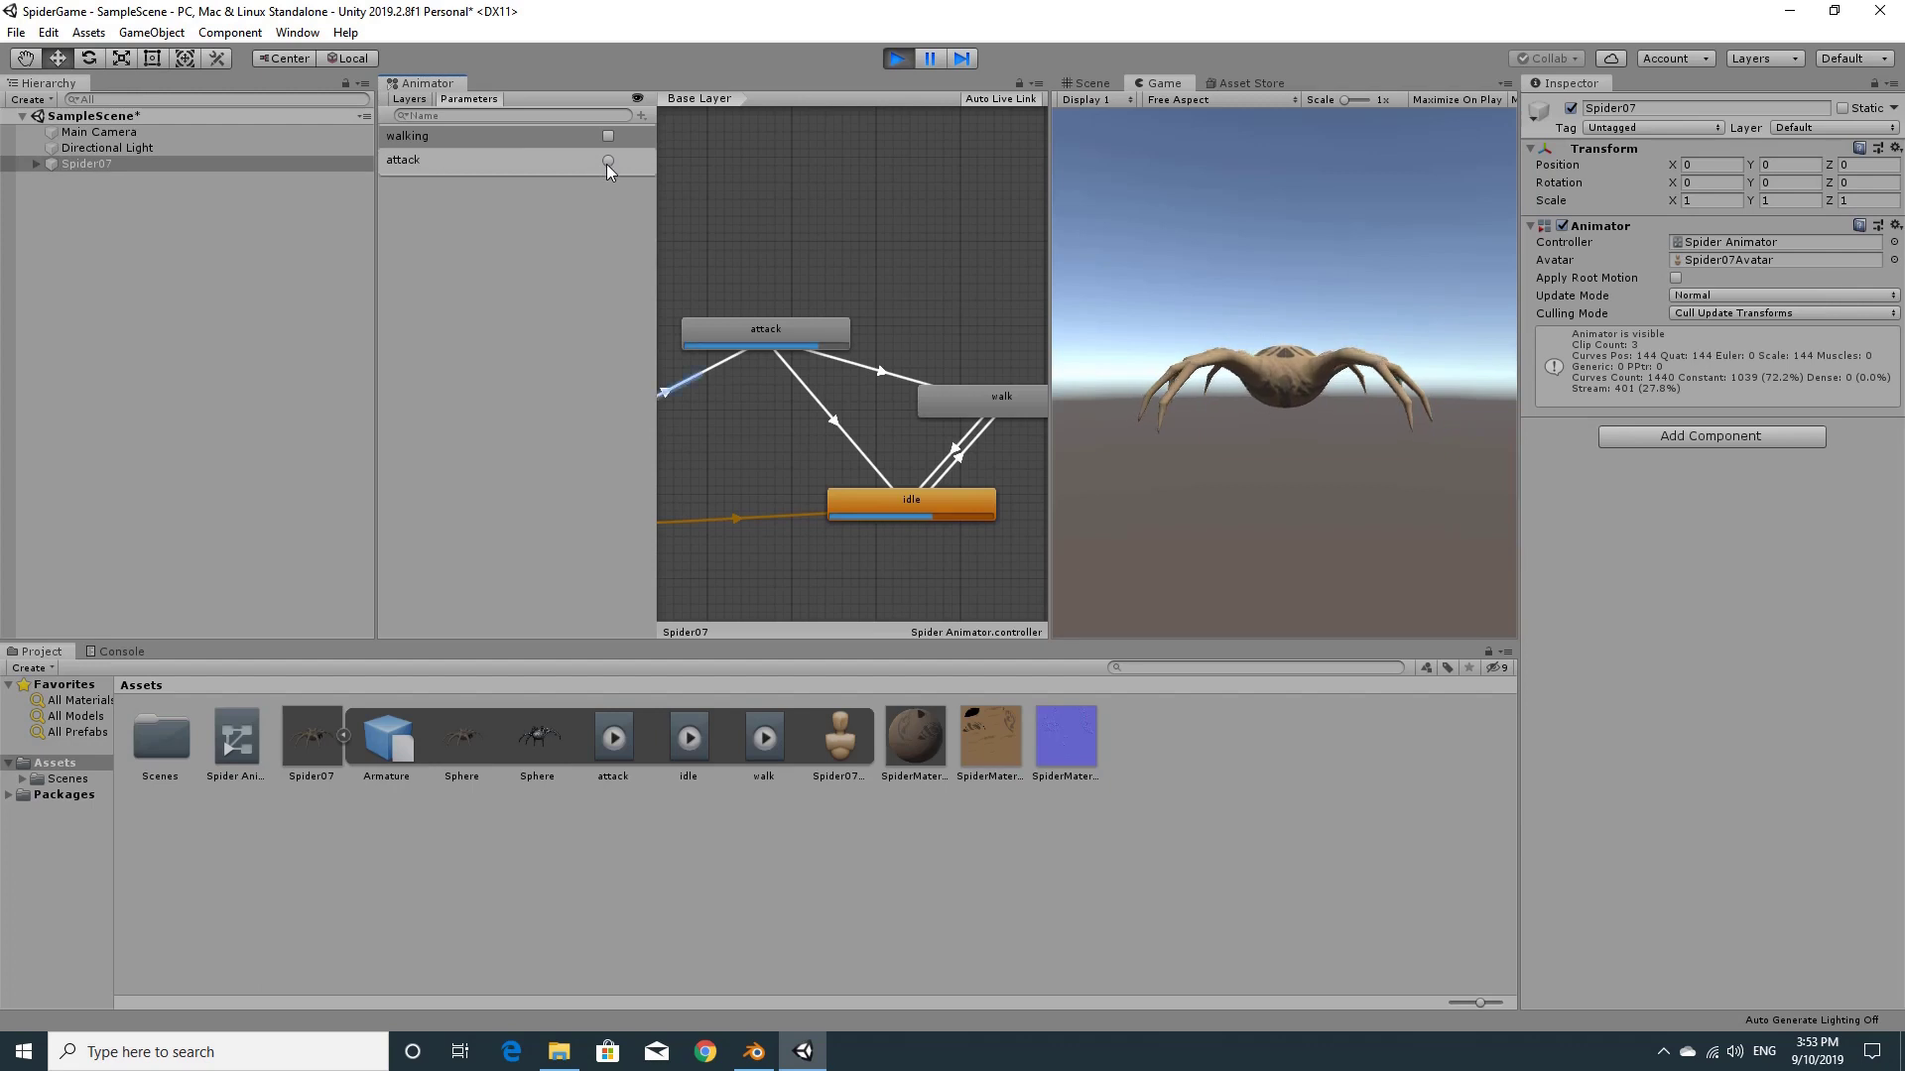
# Exit Play mode, set the attack state's Speed to 0.2, and rerun the scene
pyautogui.click(897, 59)
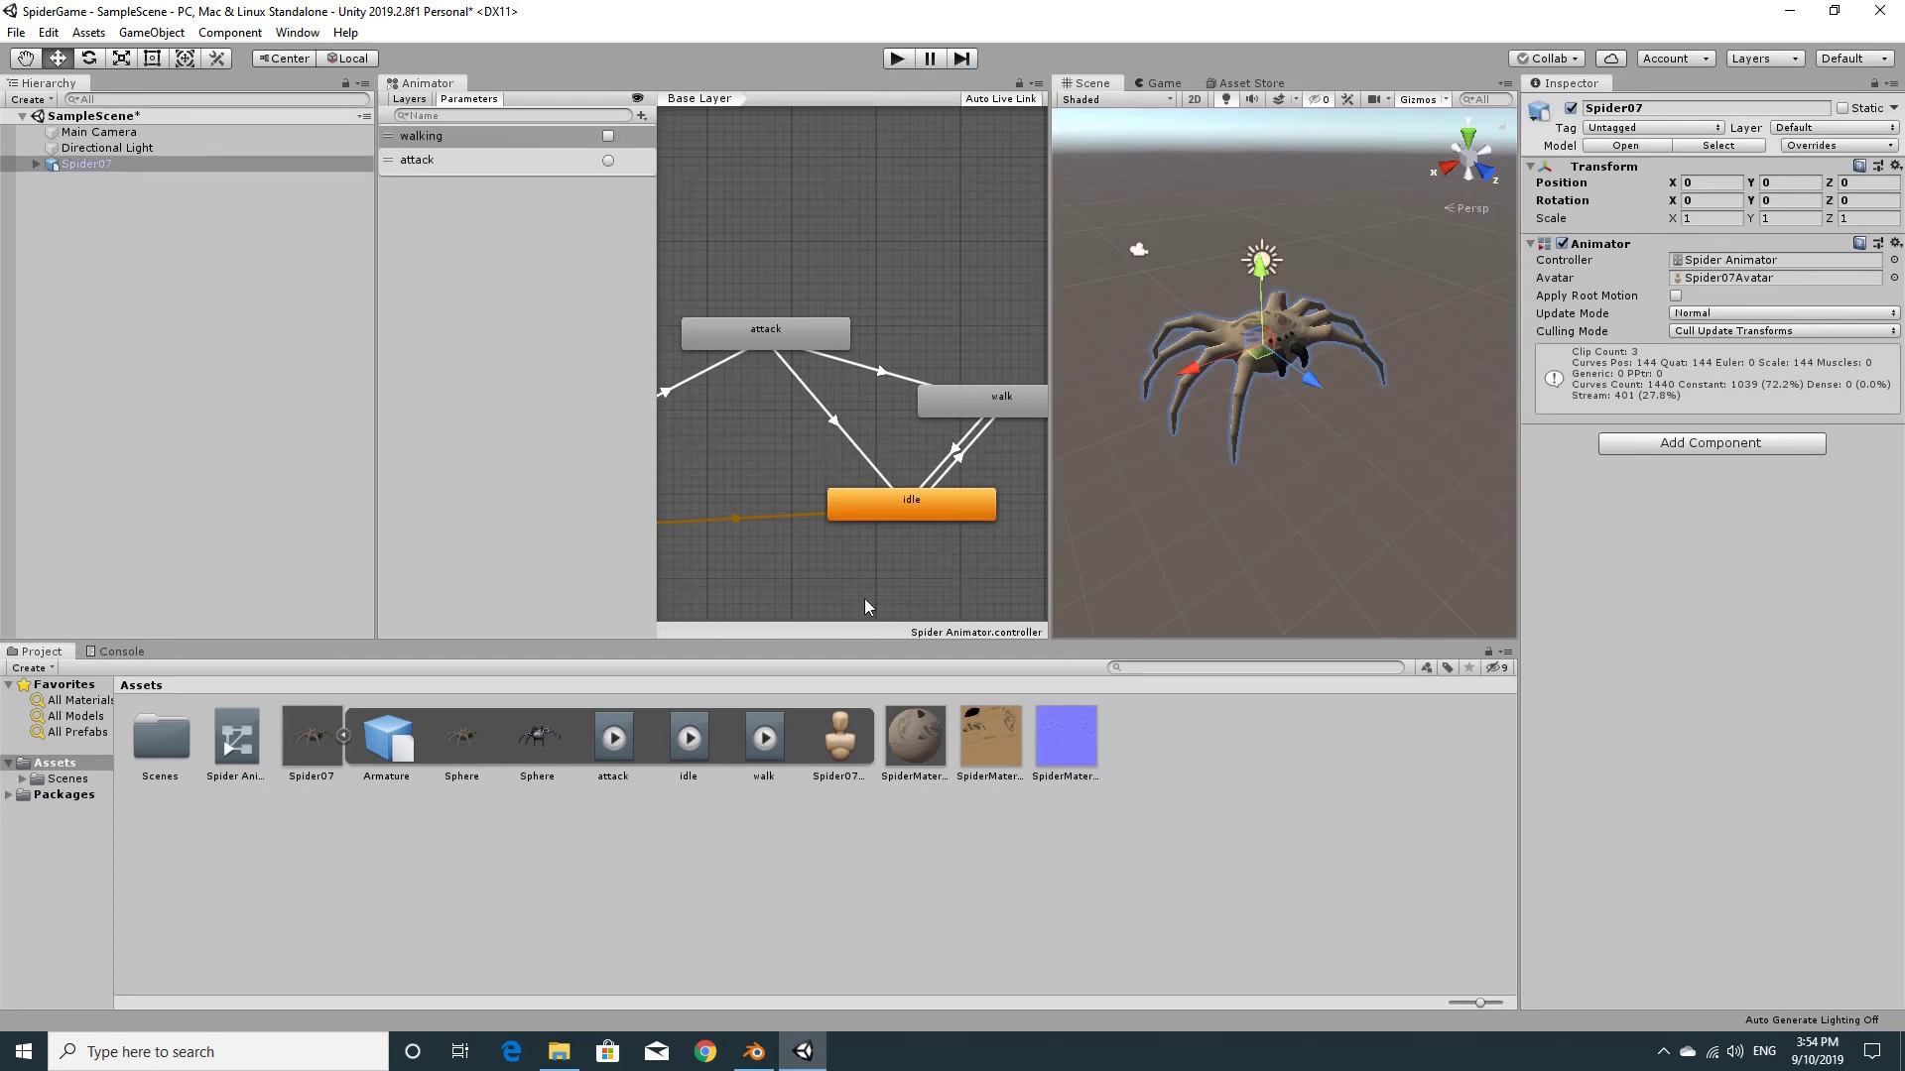
pyautogui.click(762, 338)
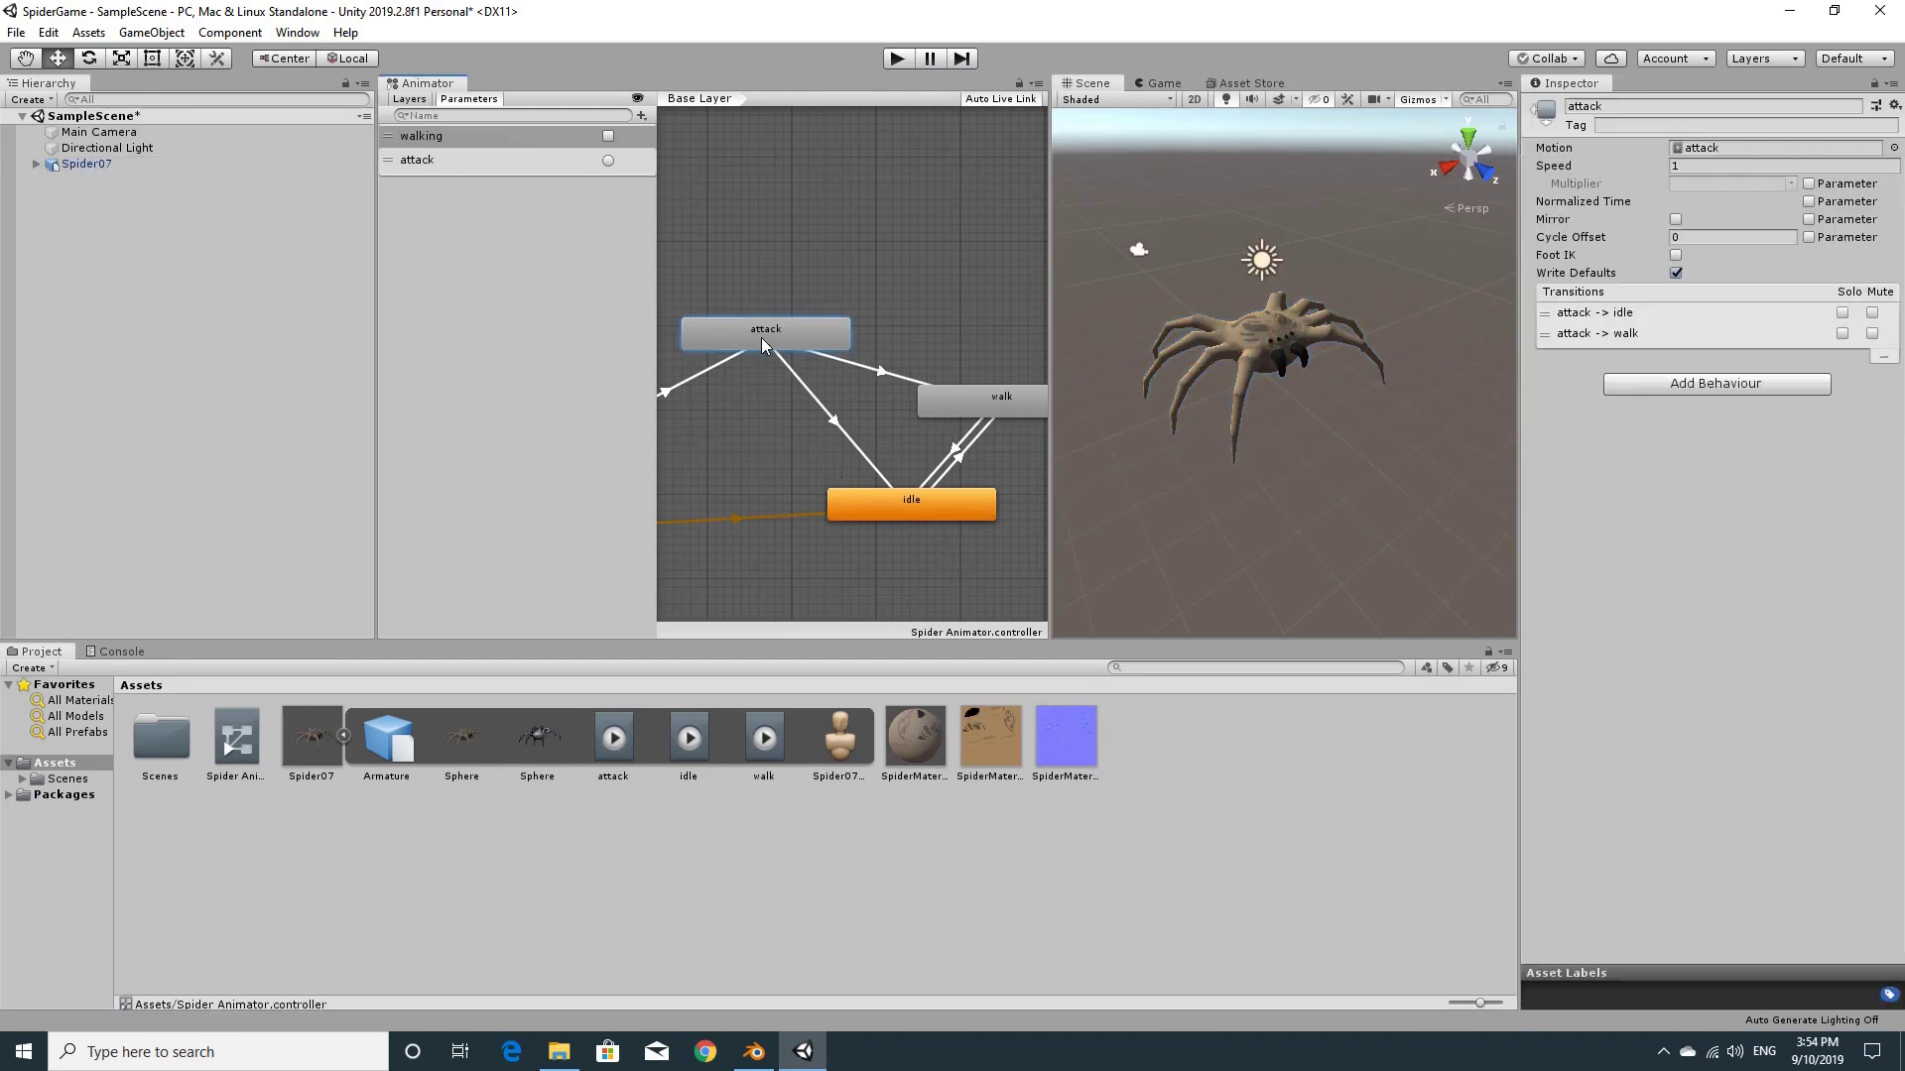
pyautogui.click(1676, 166)
pyautogui.write('0.2')
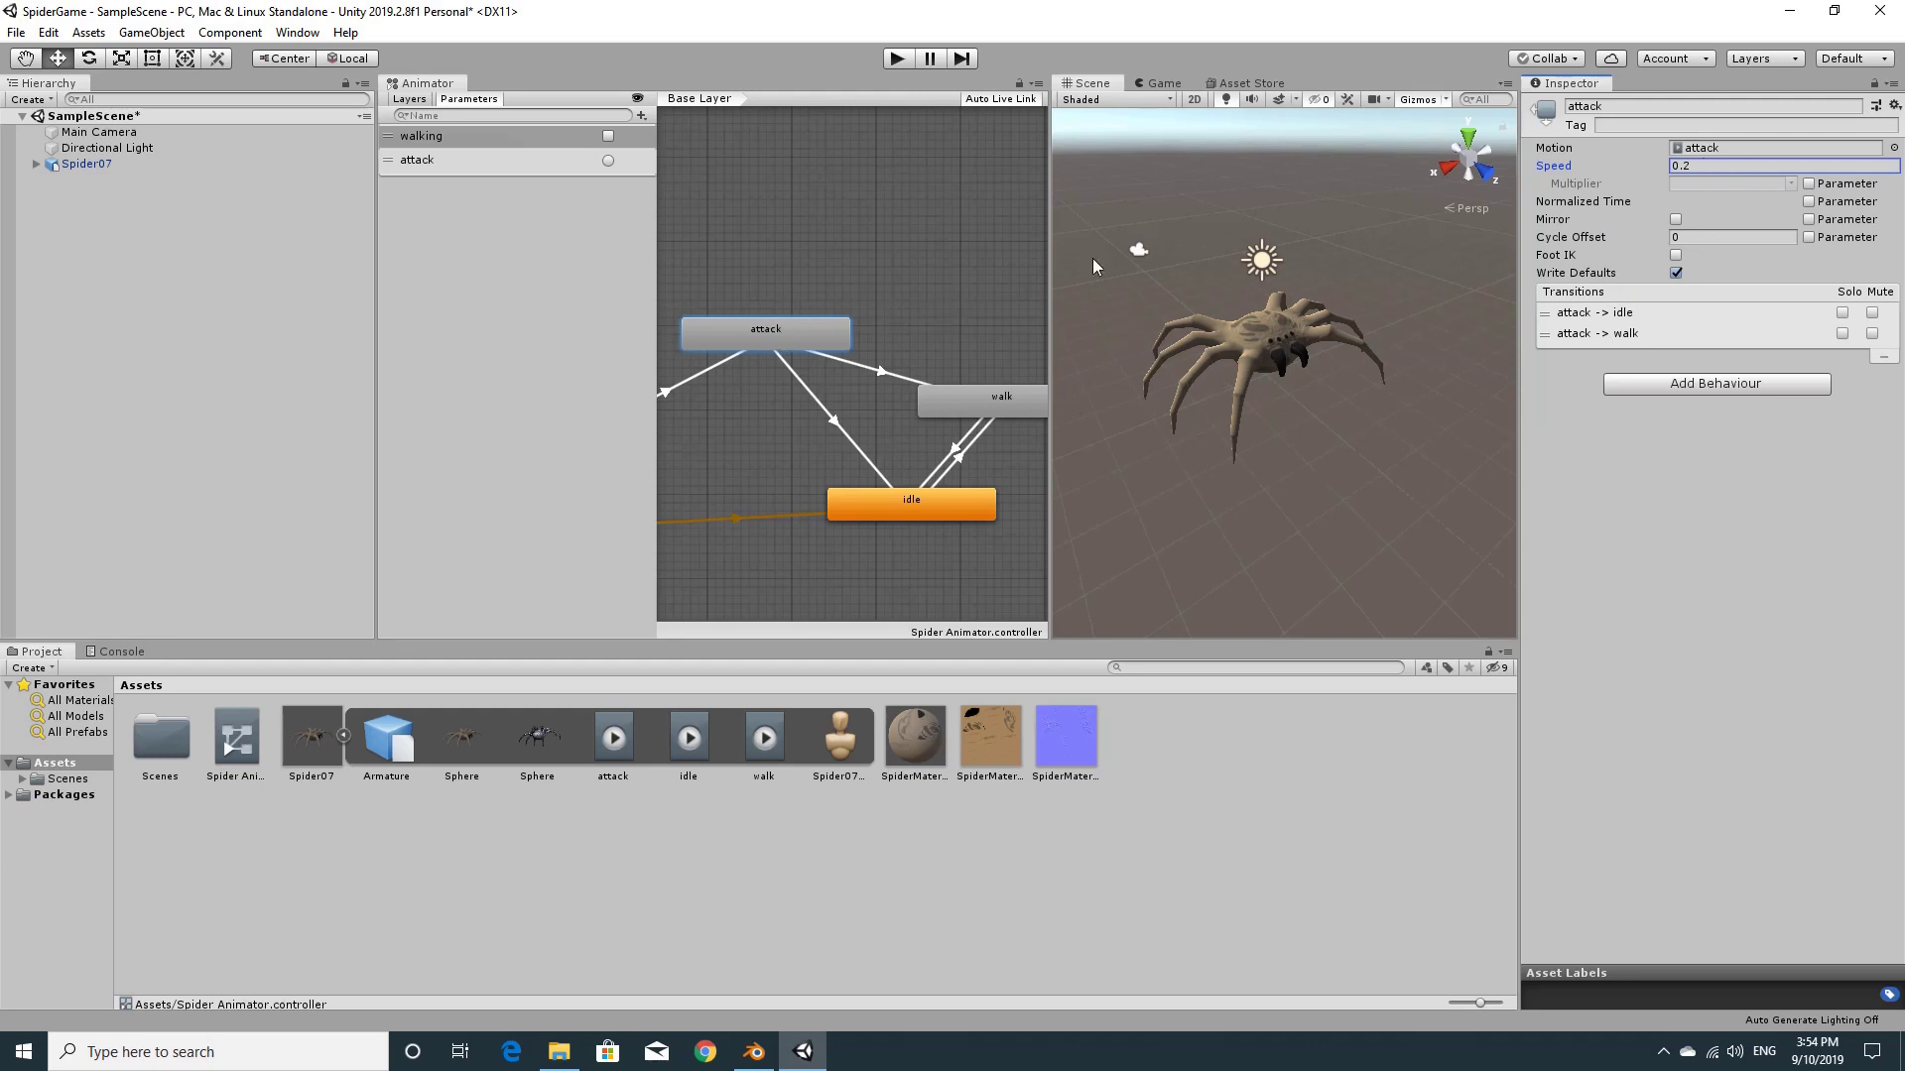
pyautogui.click(899, 61)
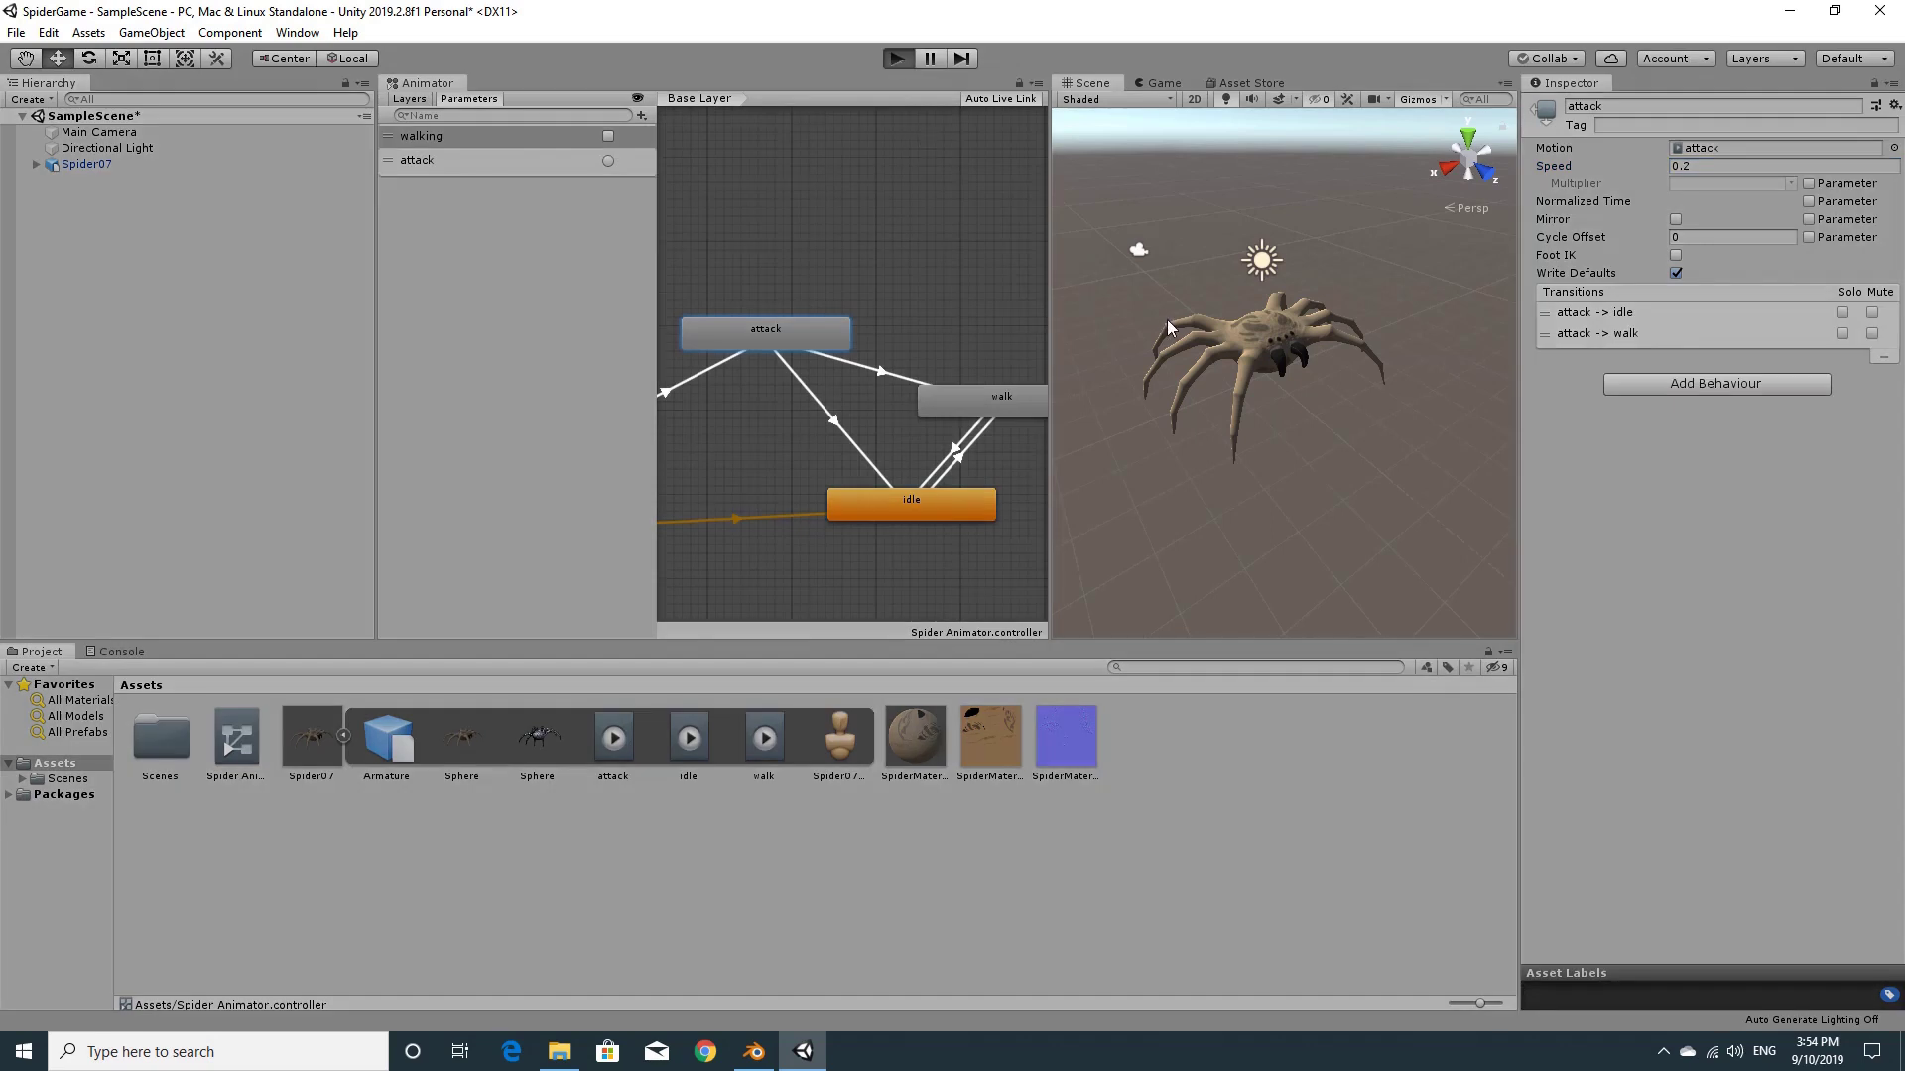
# Select Spider07 and fire the attack trigger four times to watch the slowed attack
pyautogui.click(86, 164)
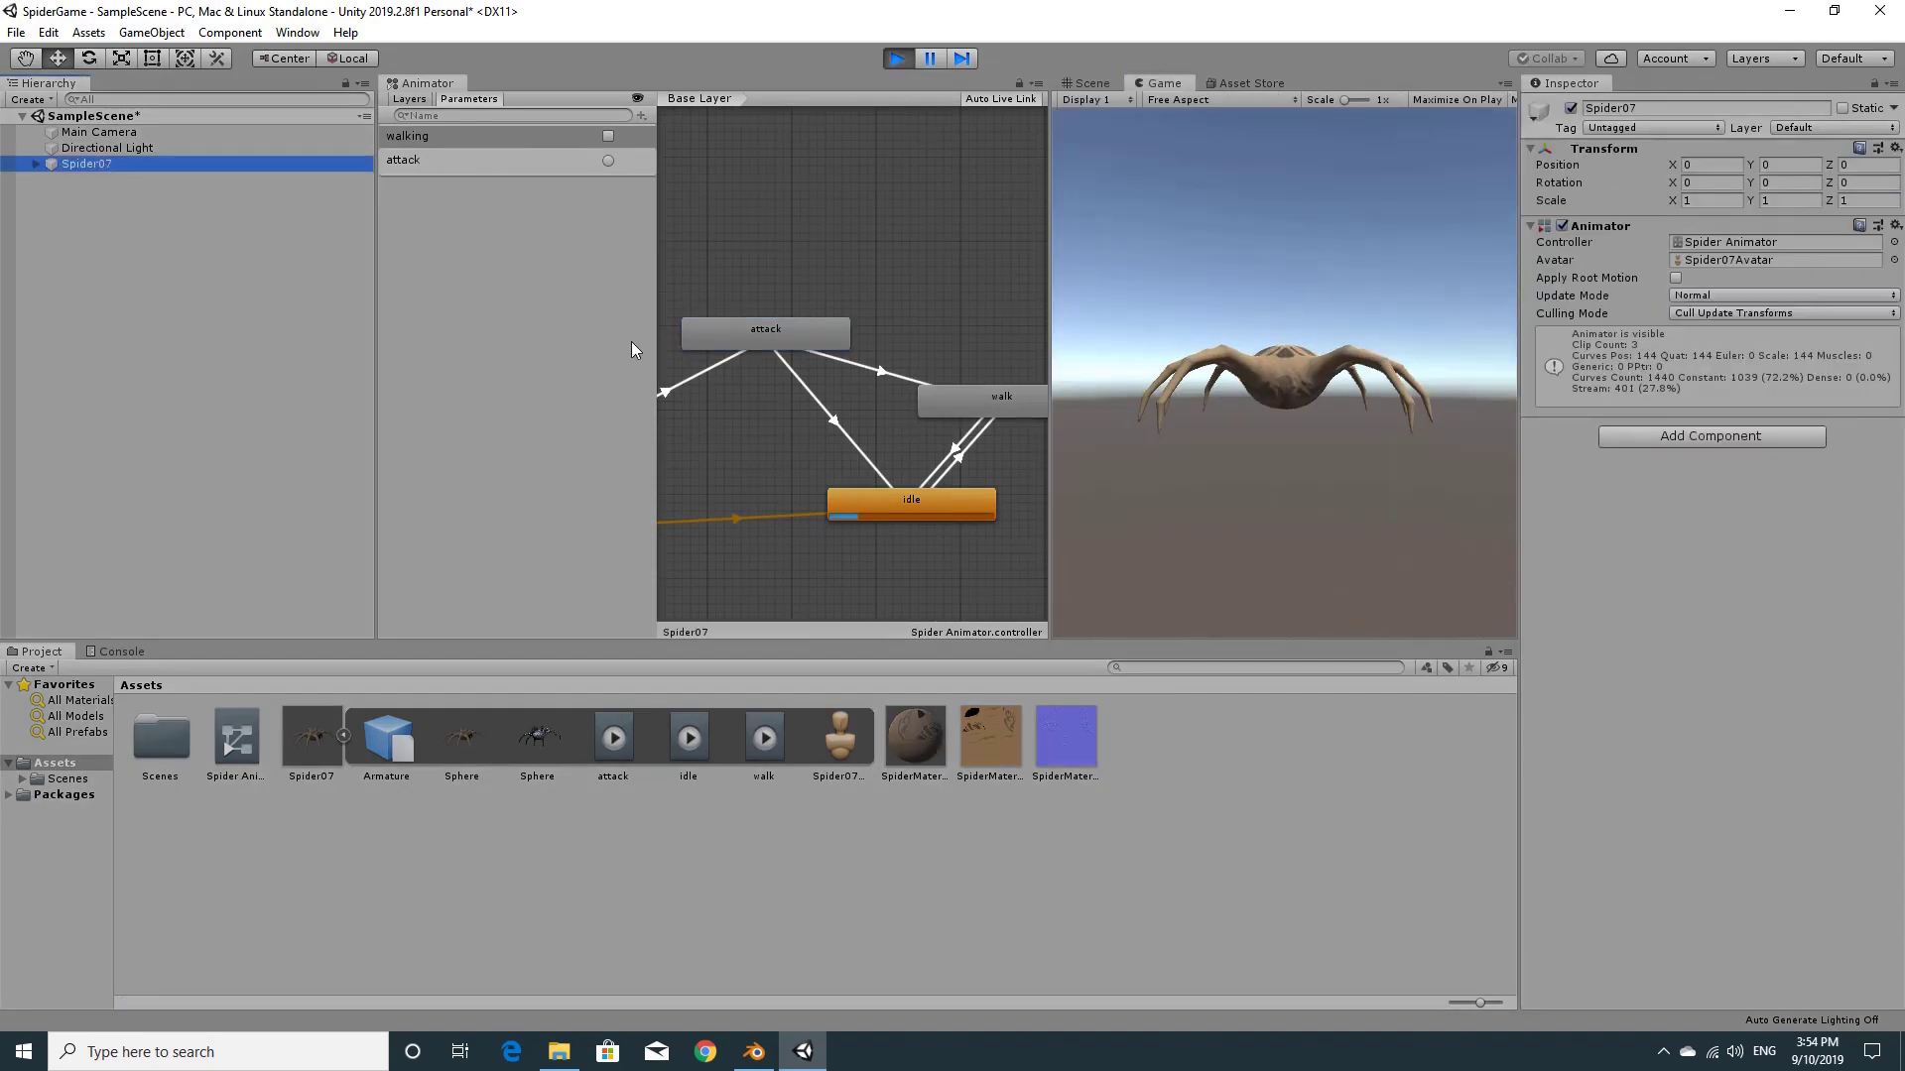
pyautogui.click(608, 161)
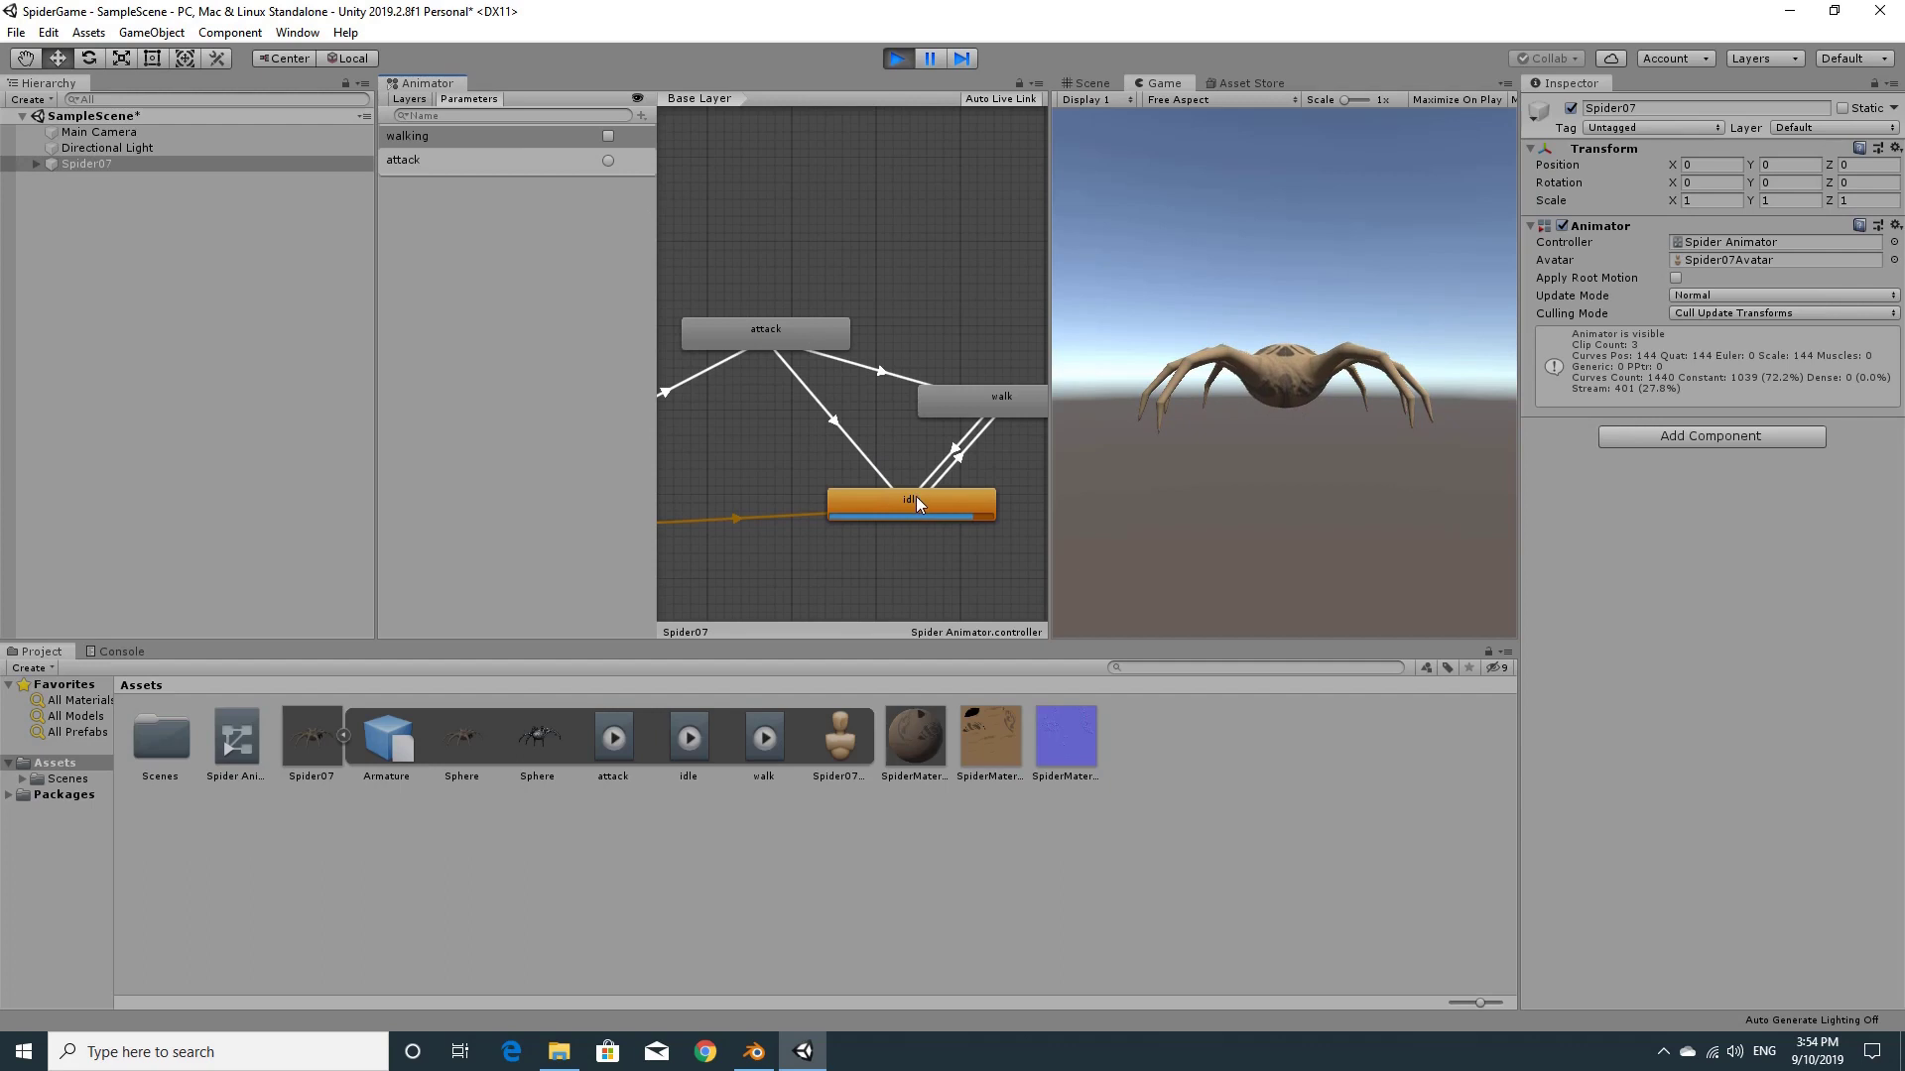
pyautogui.click(607, 161)
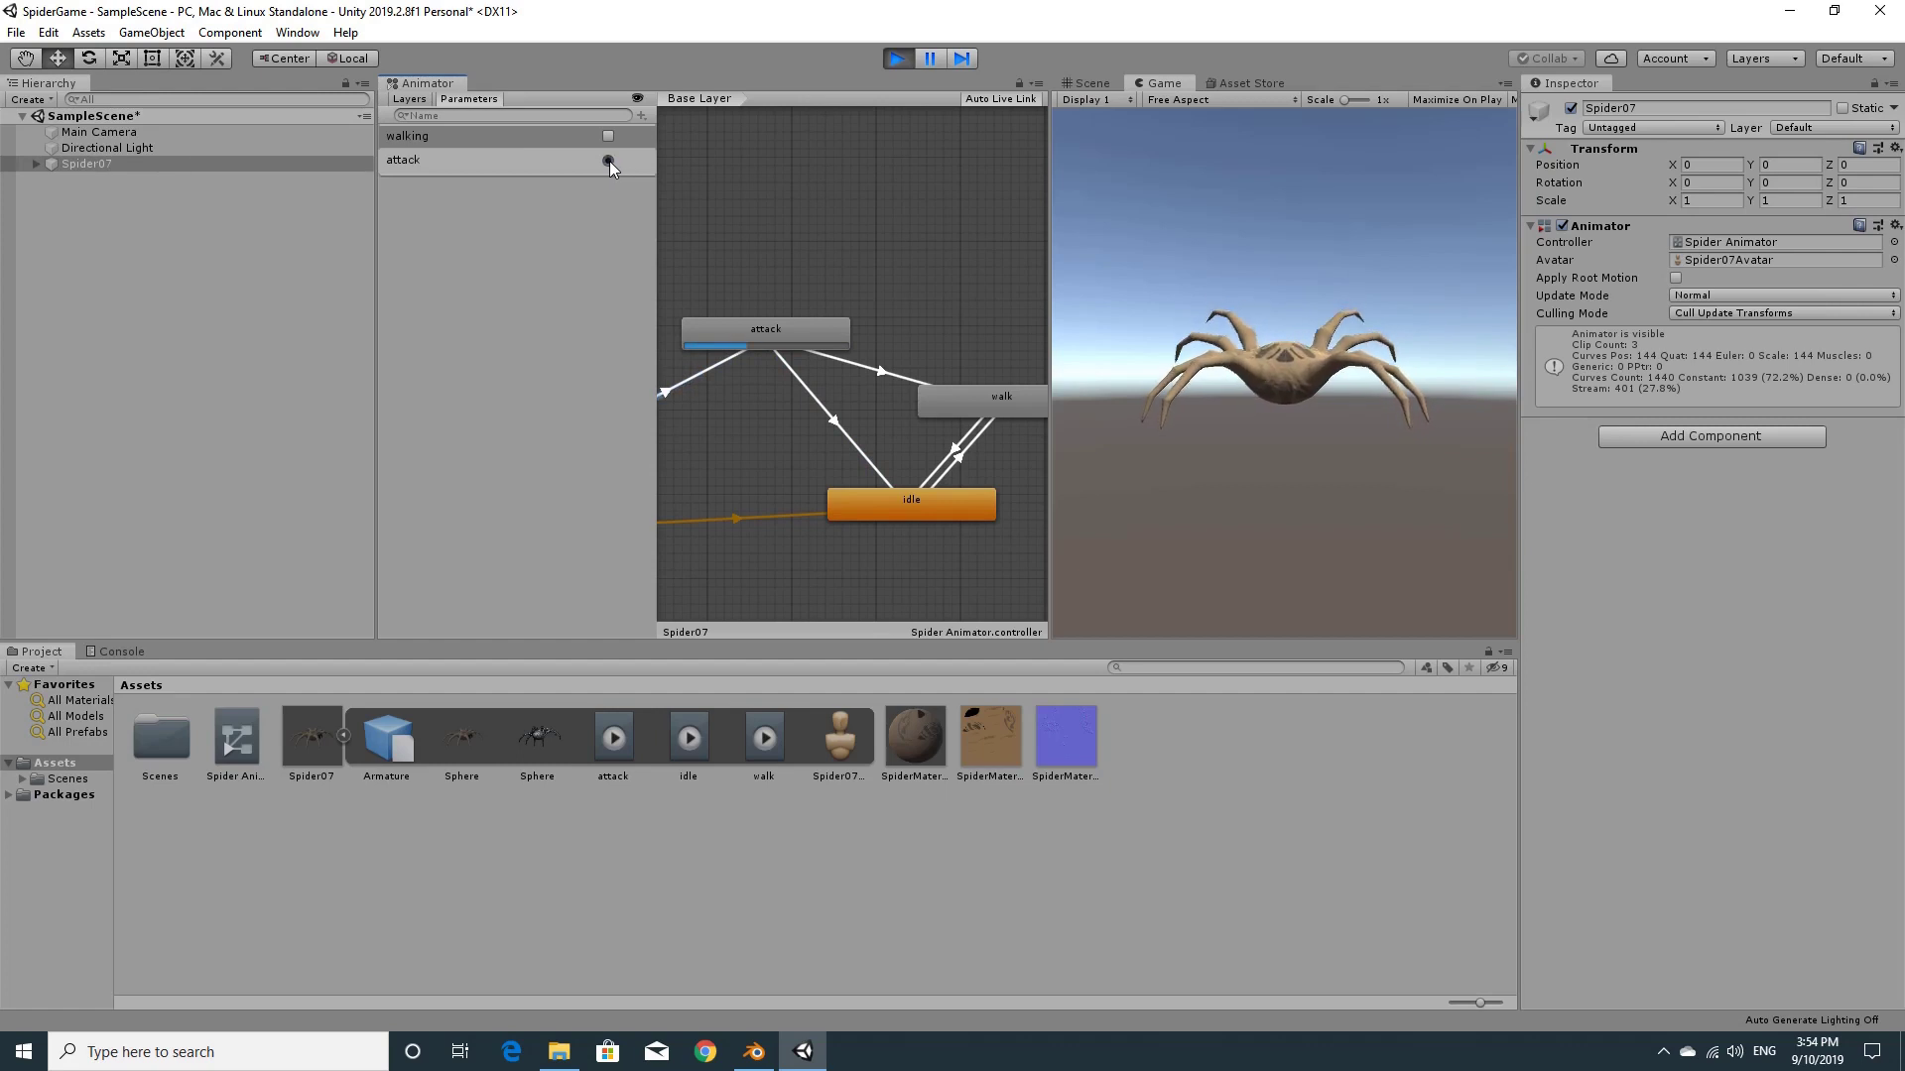
pyautogui.click(609, 161)
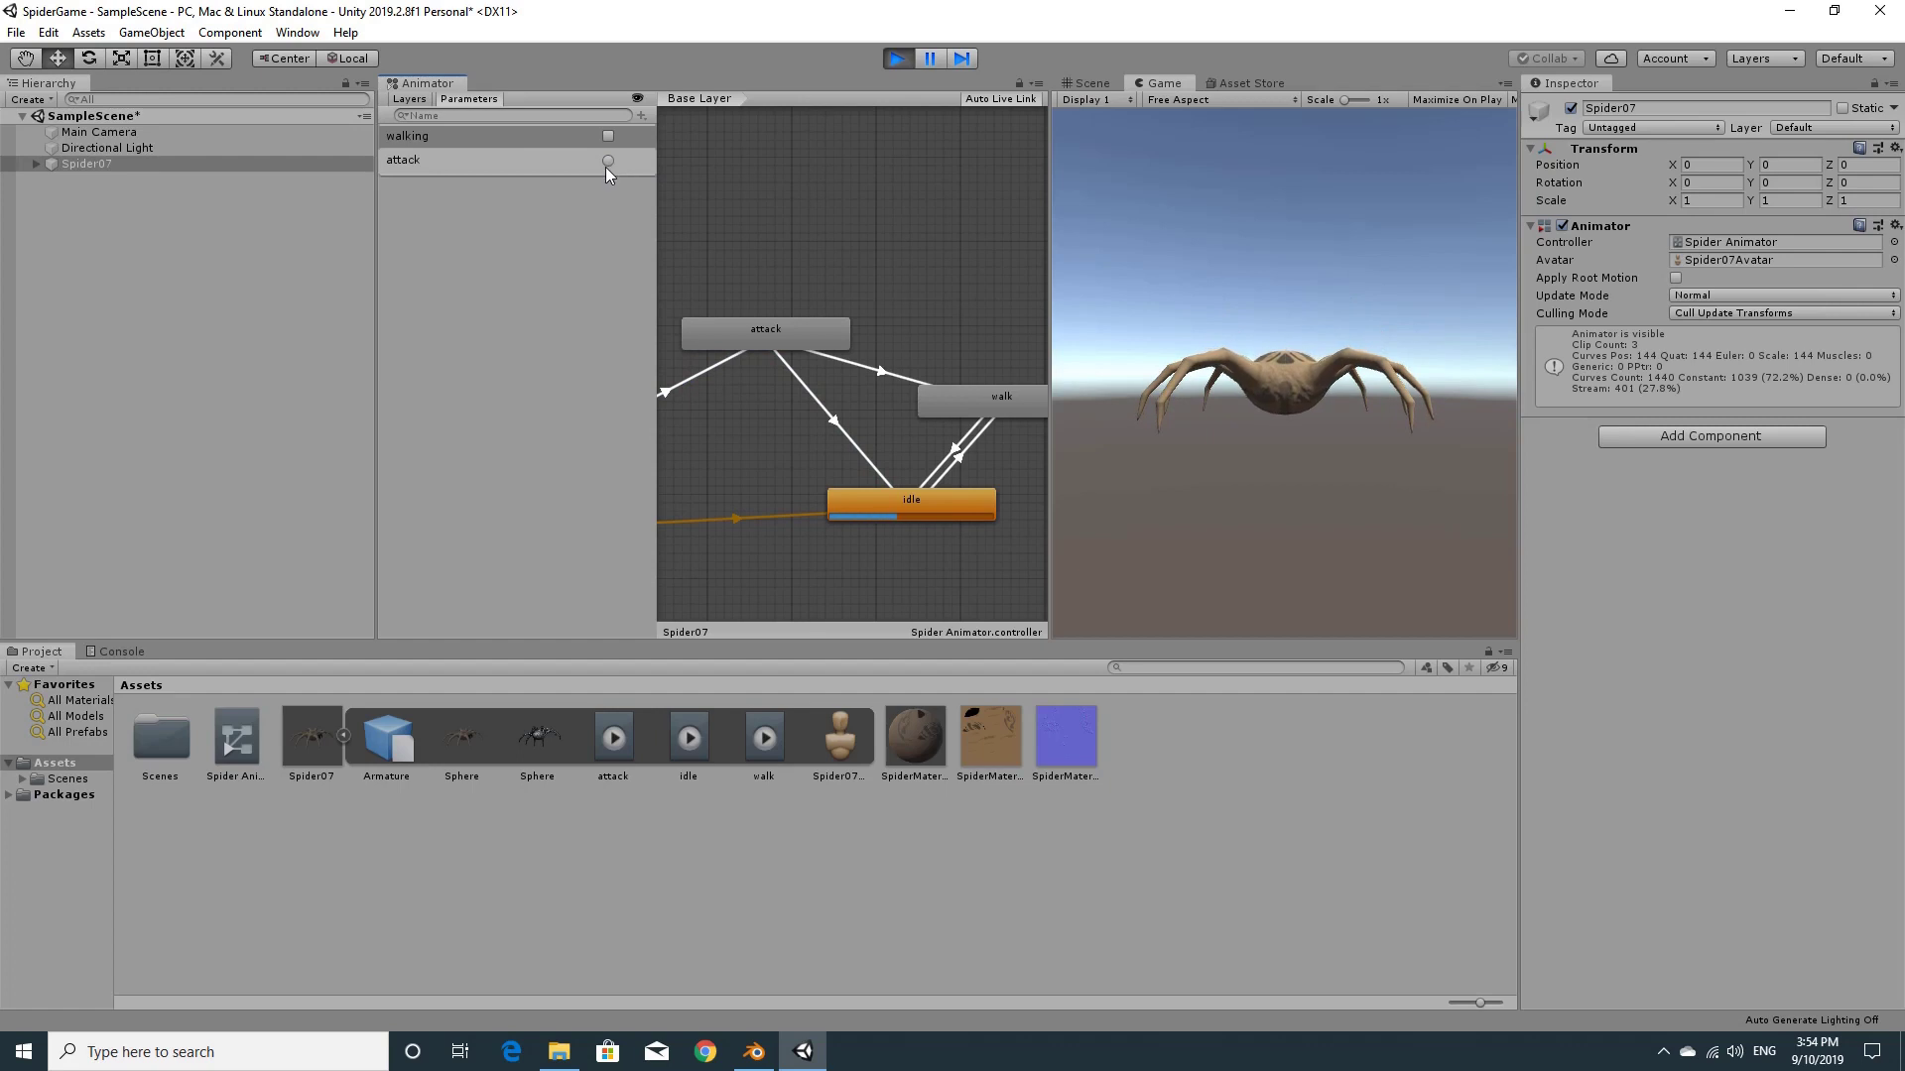
pyautogui.click(608, 160)
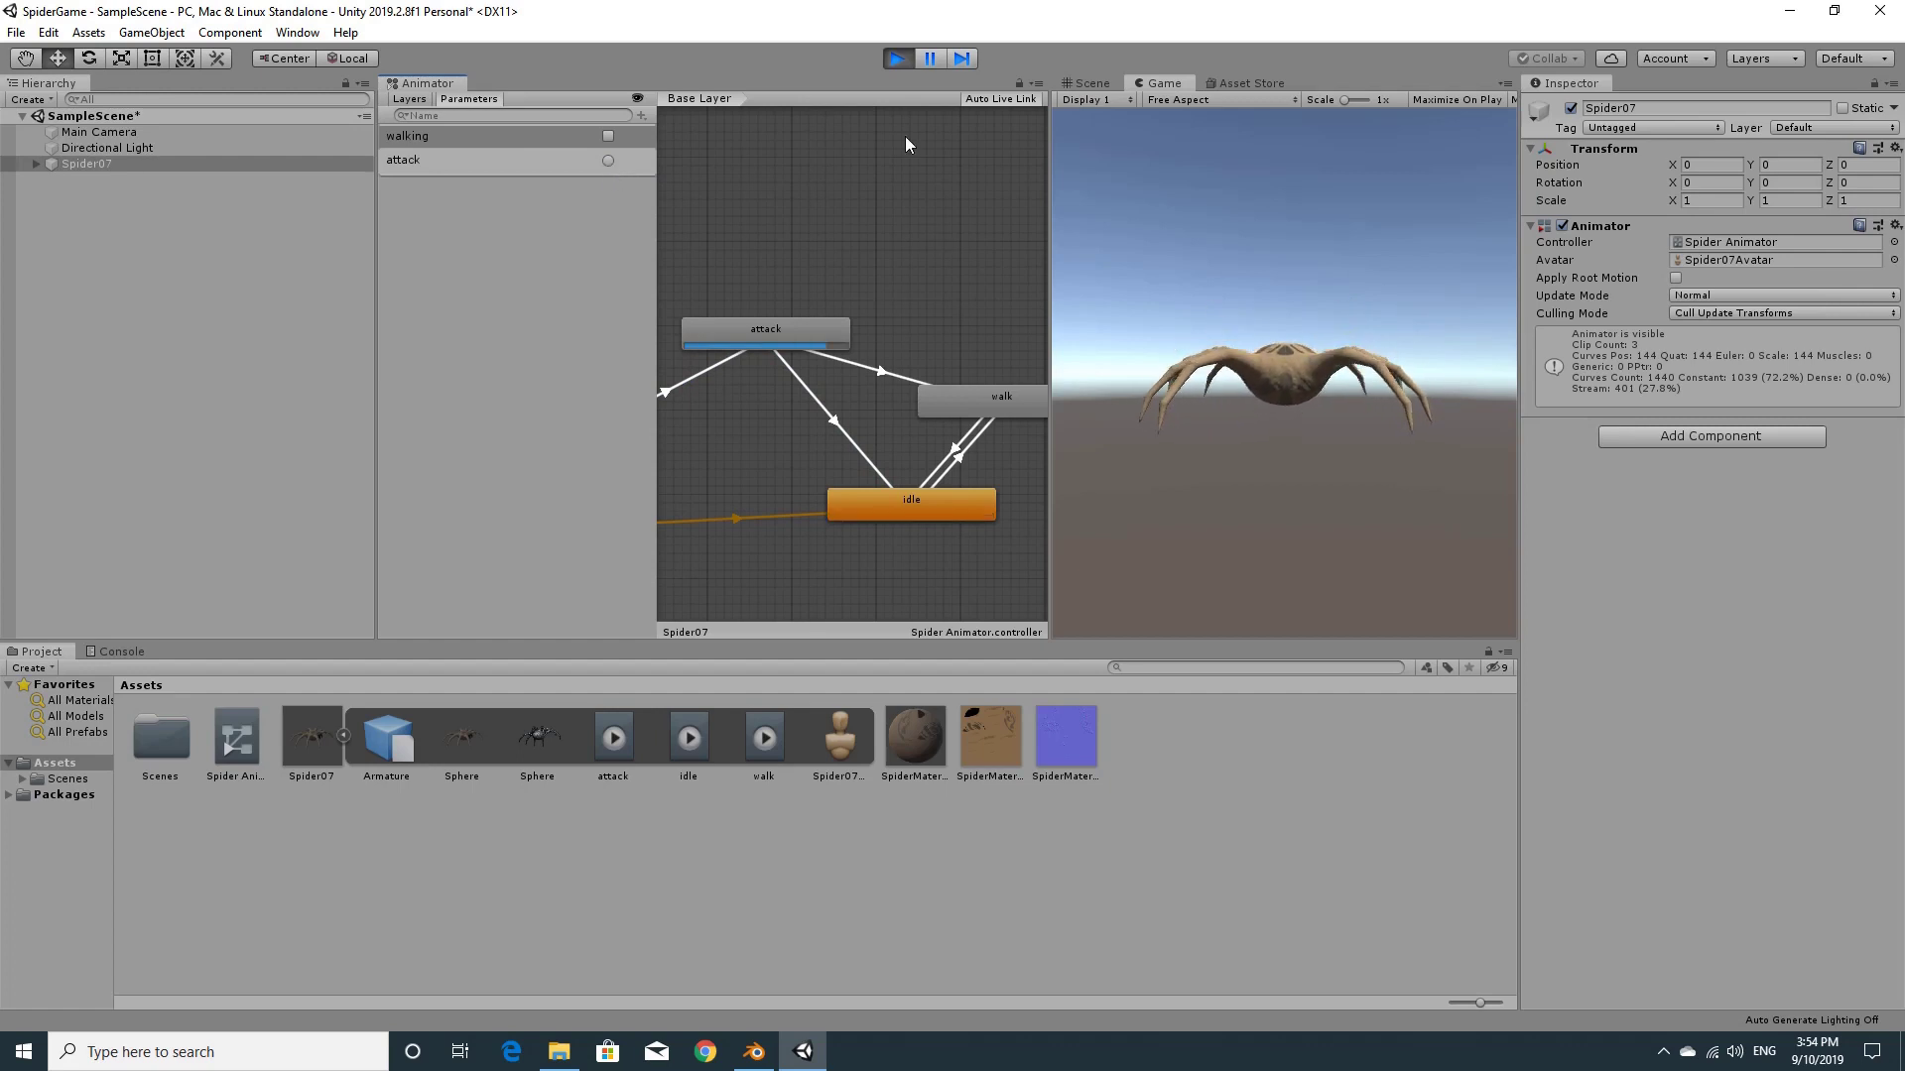
# In the Scene view, fire the attack trigger once more, then toggle walking on and off
pyautogui.click(1092, 83)
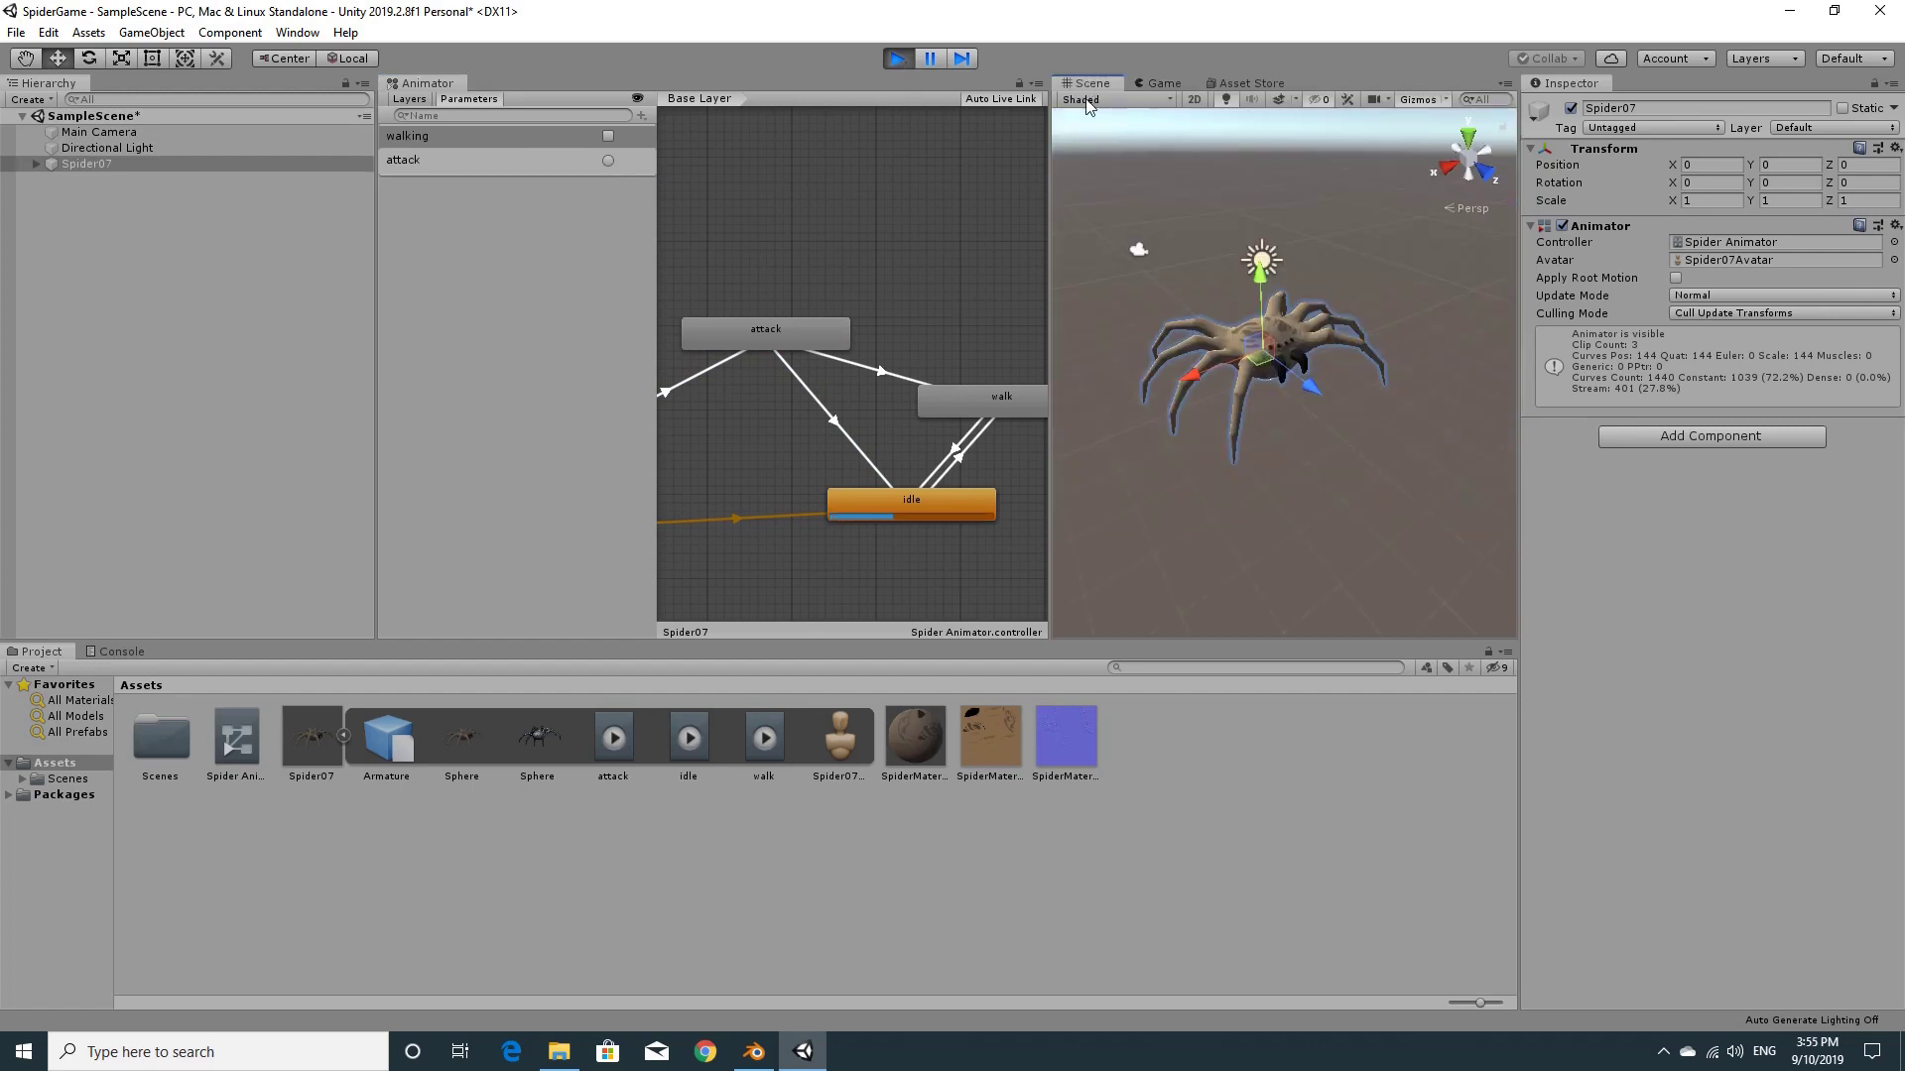
pyautogui.click(610, 160)
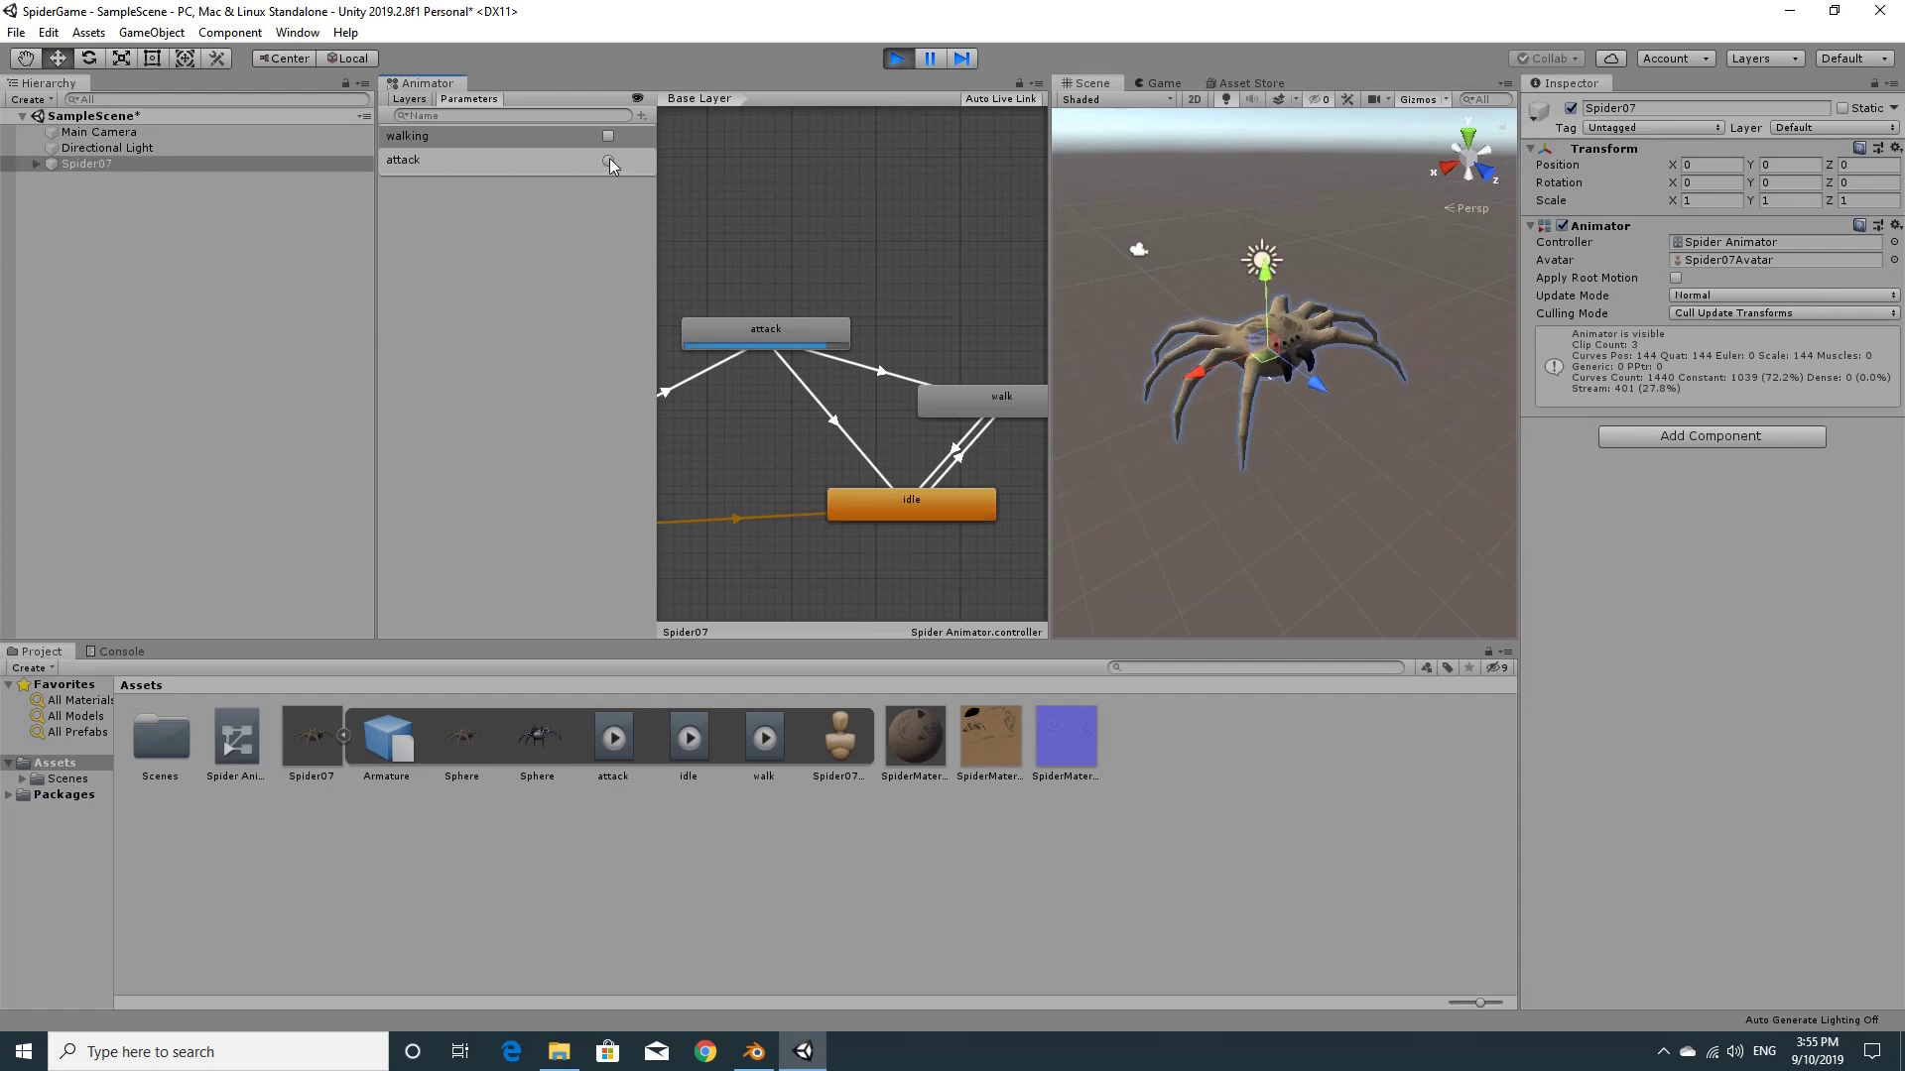
pyautogui.click(609, 136)
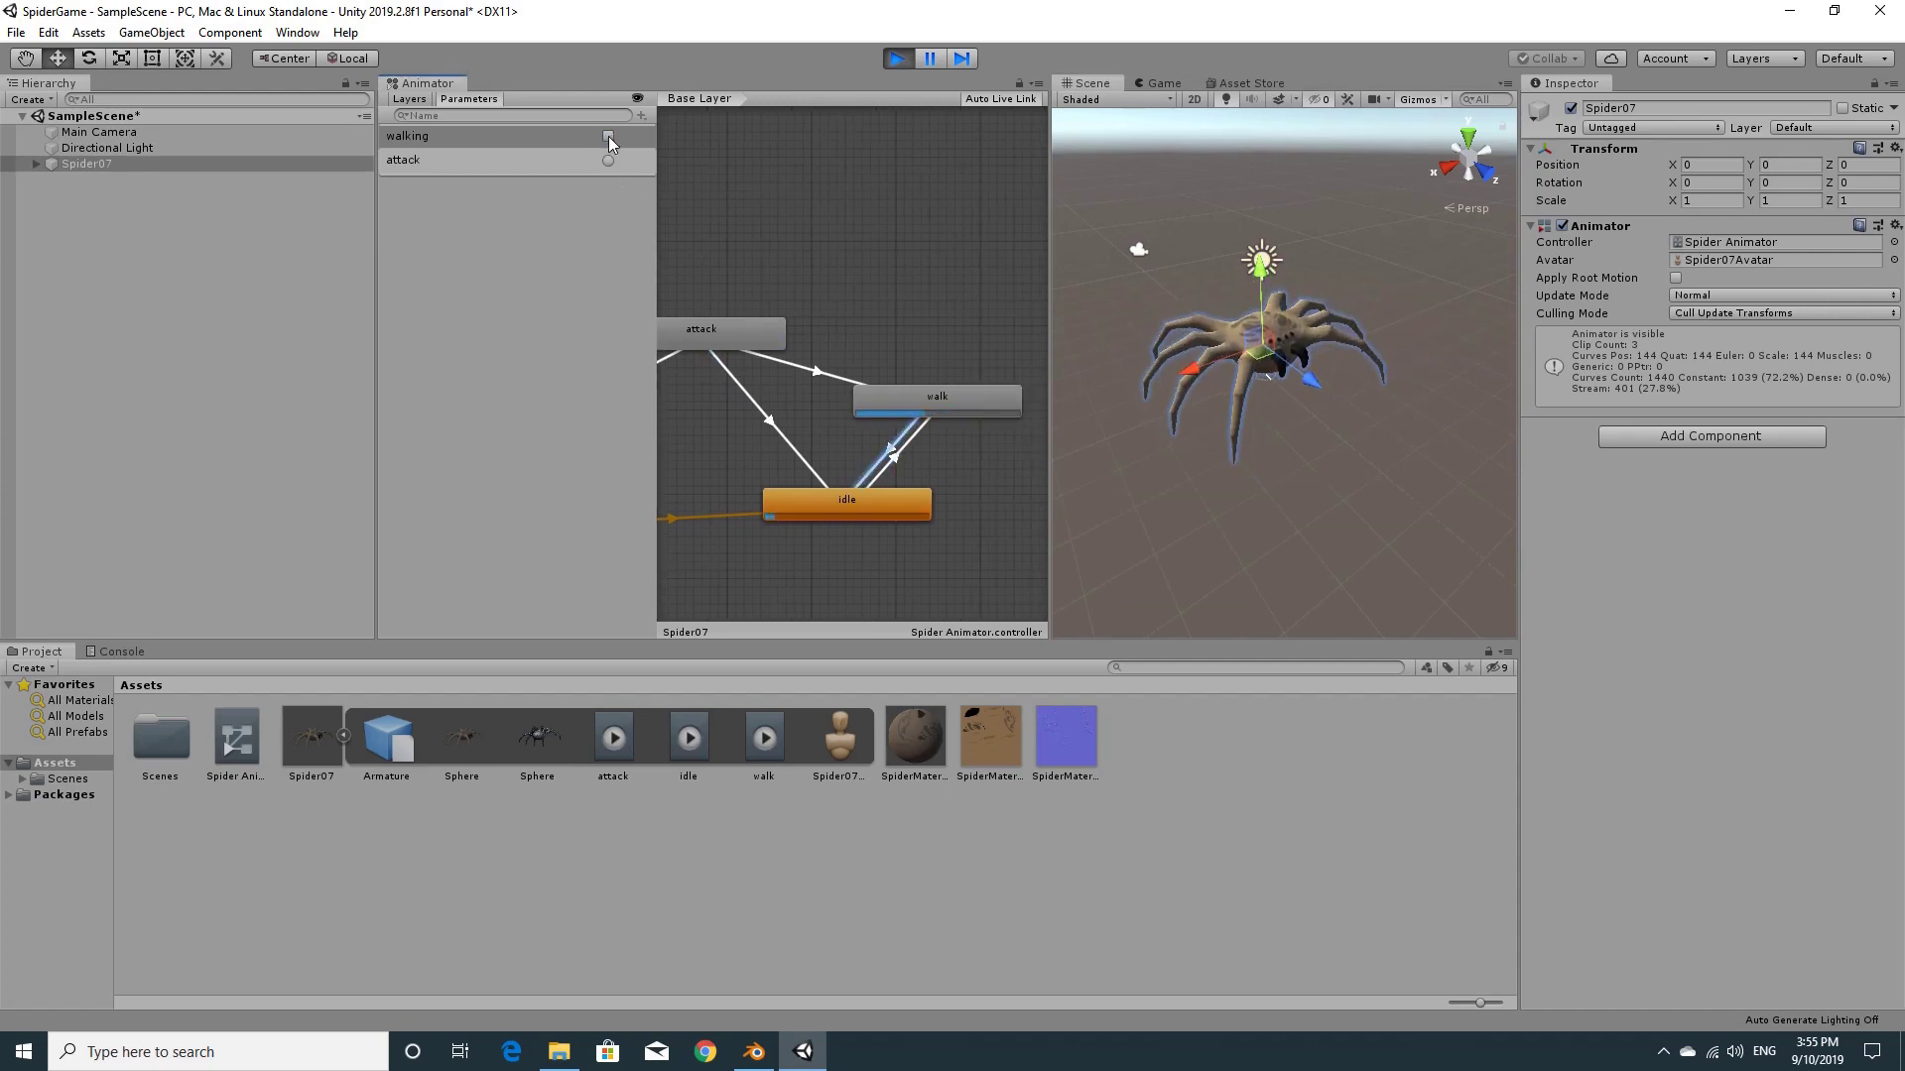
pyautogui.click(610, 136)
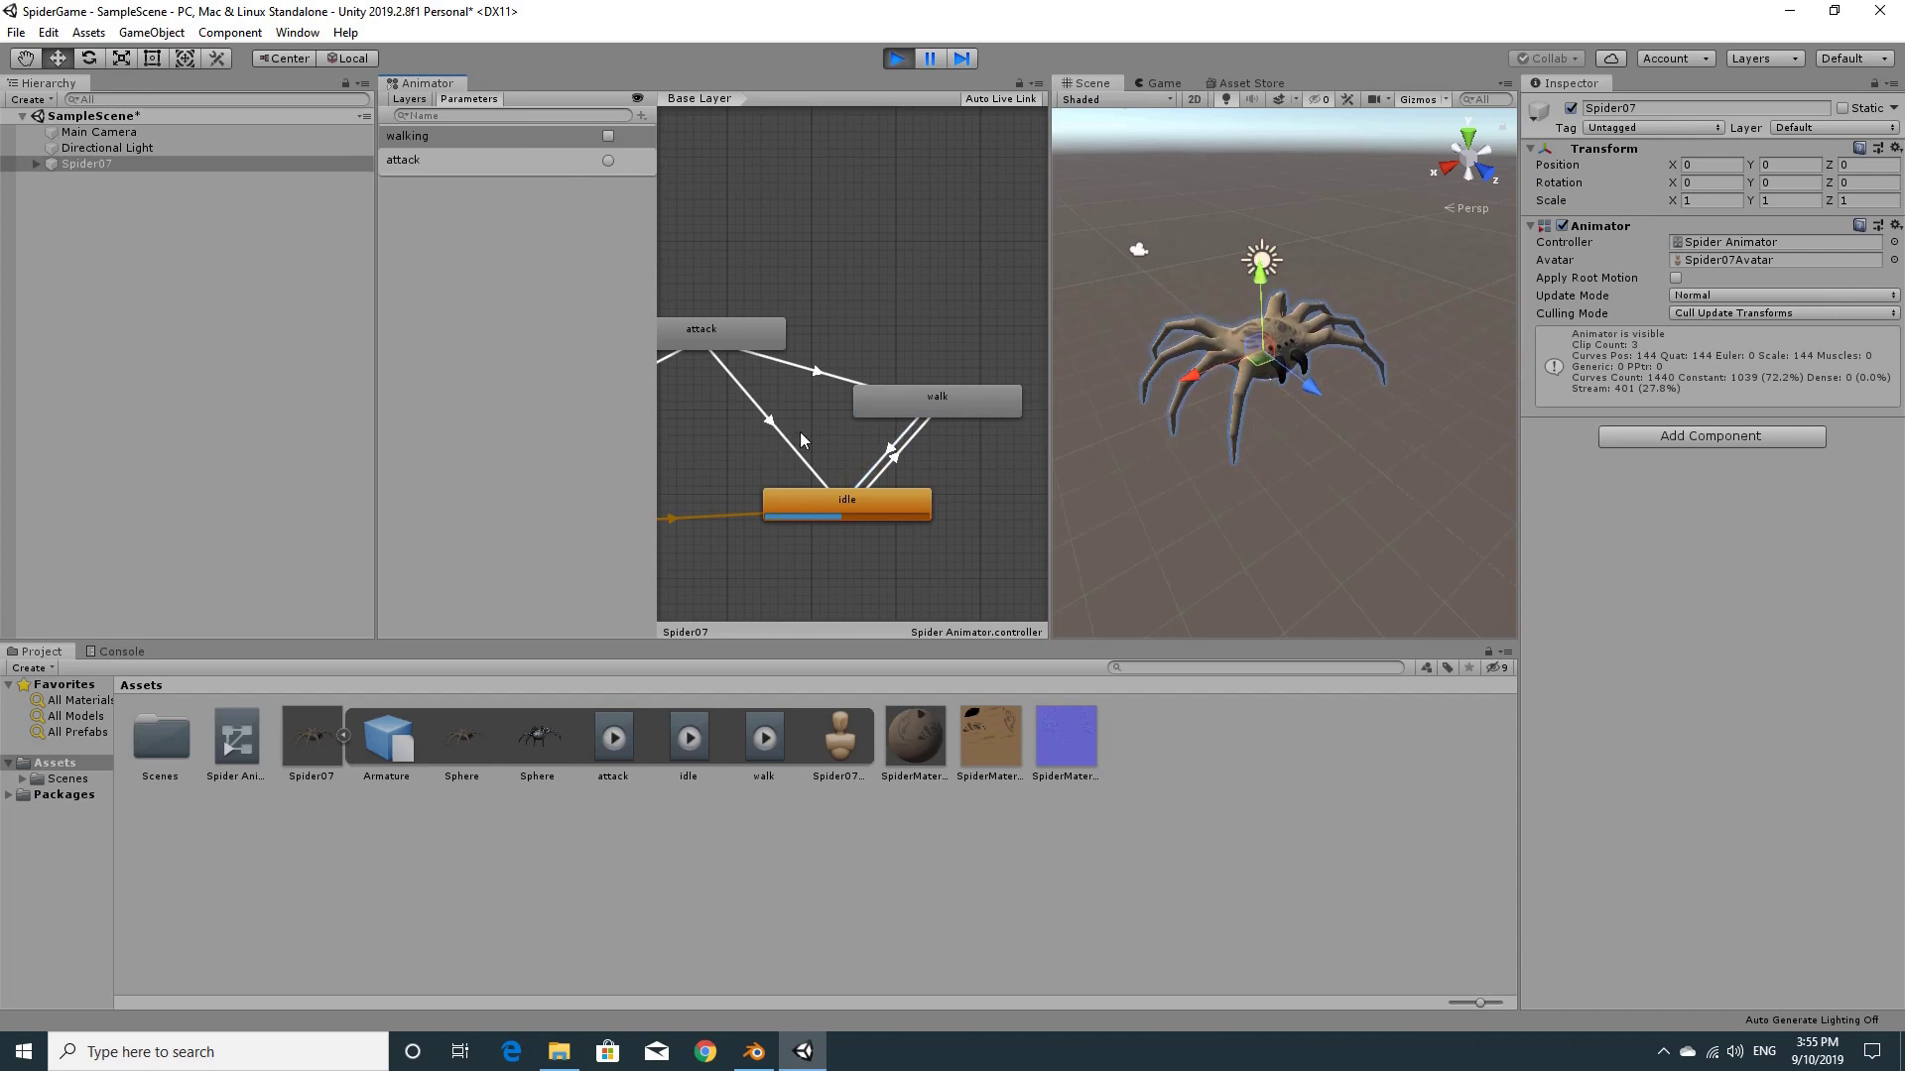
pyautogui.click(896, 58)
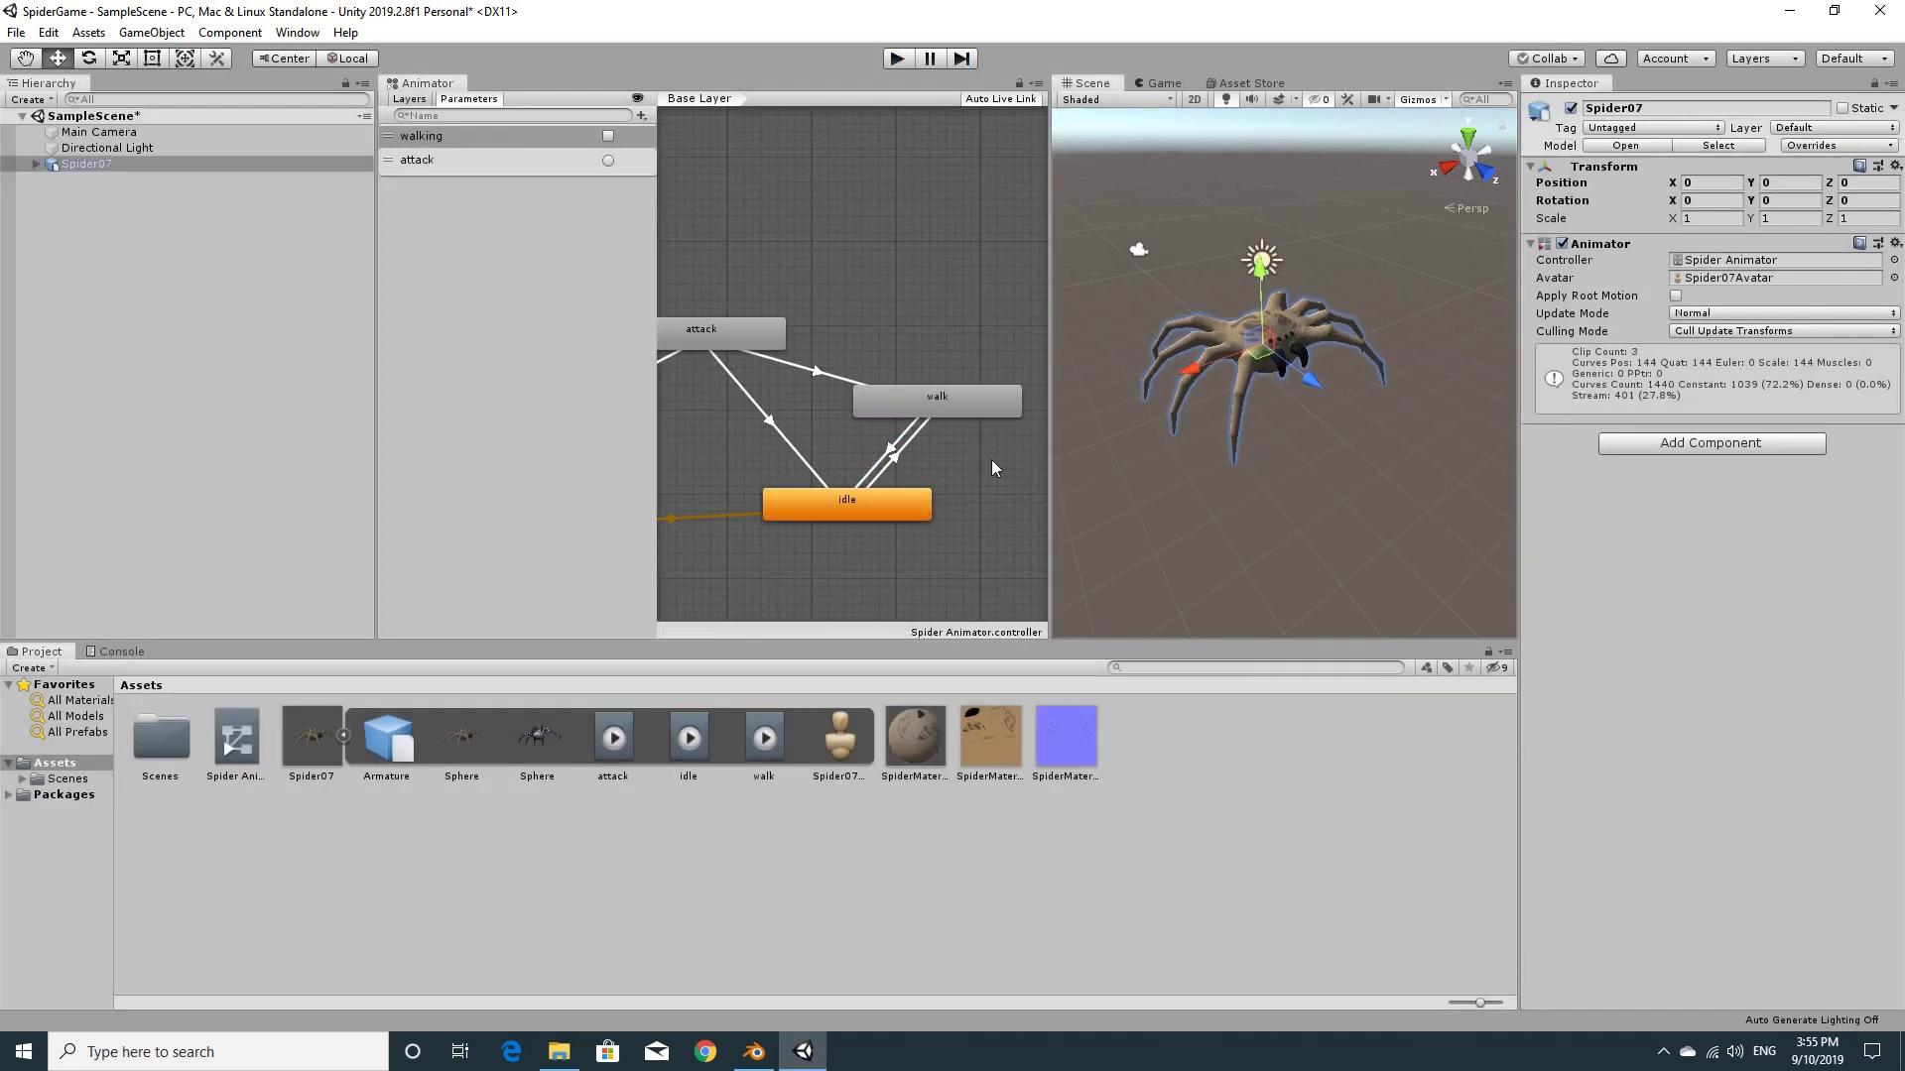